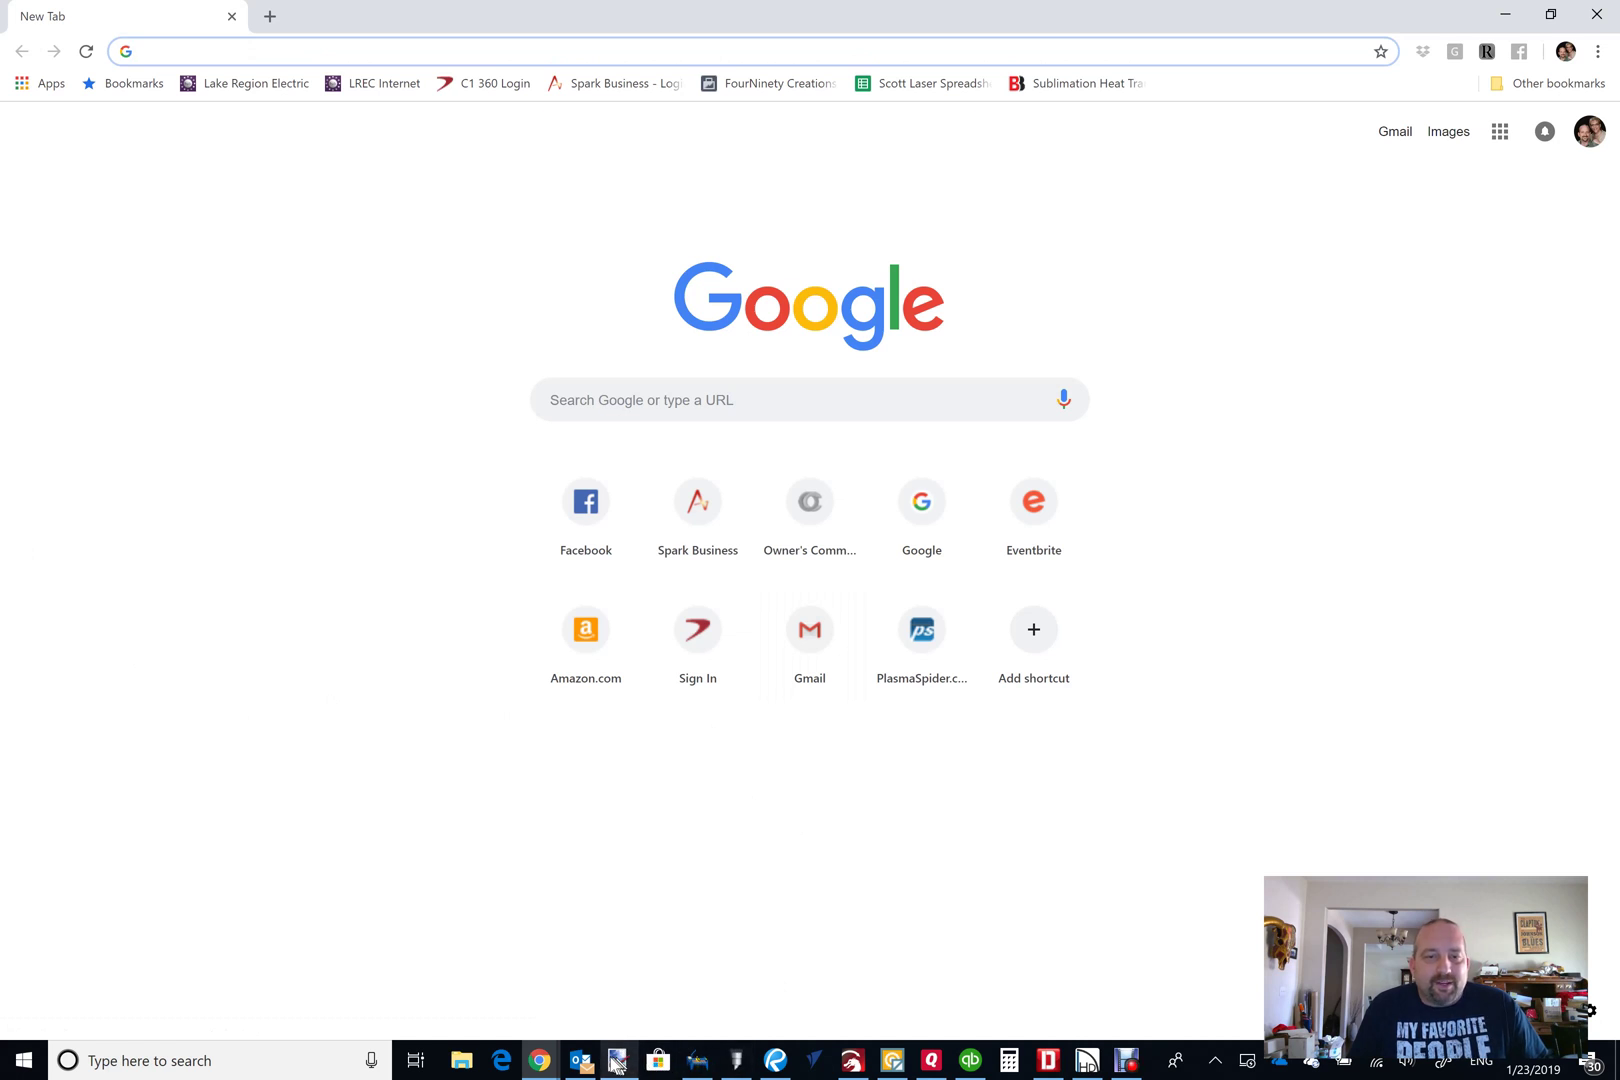
Switch from Chrome's New Tab page to the empty paint.net workspace.
left_click(617, 1060)
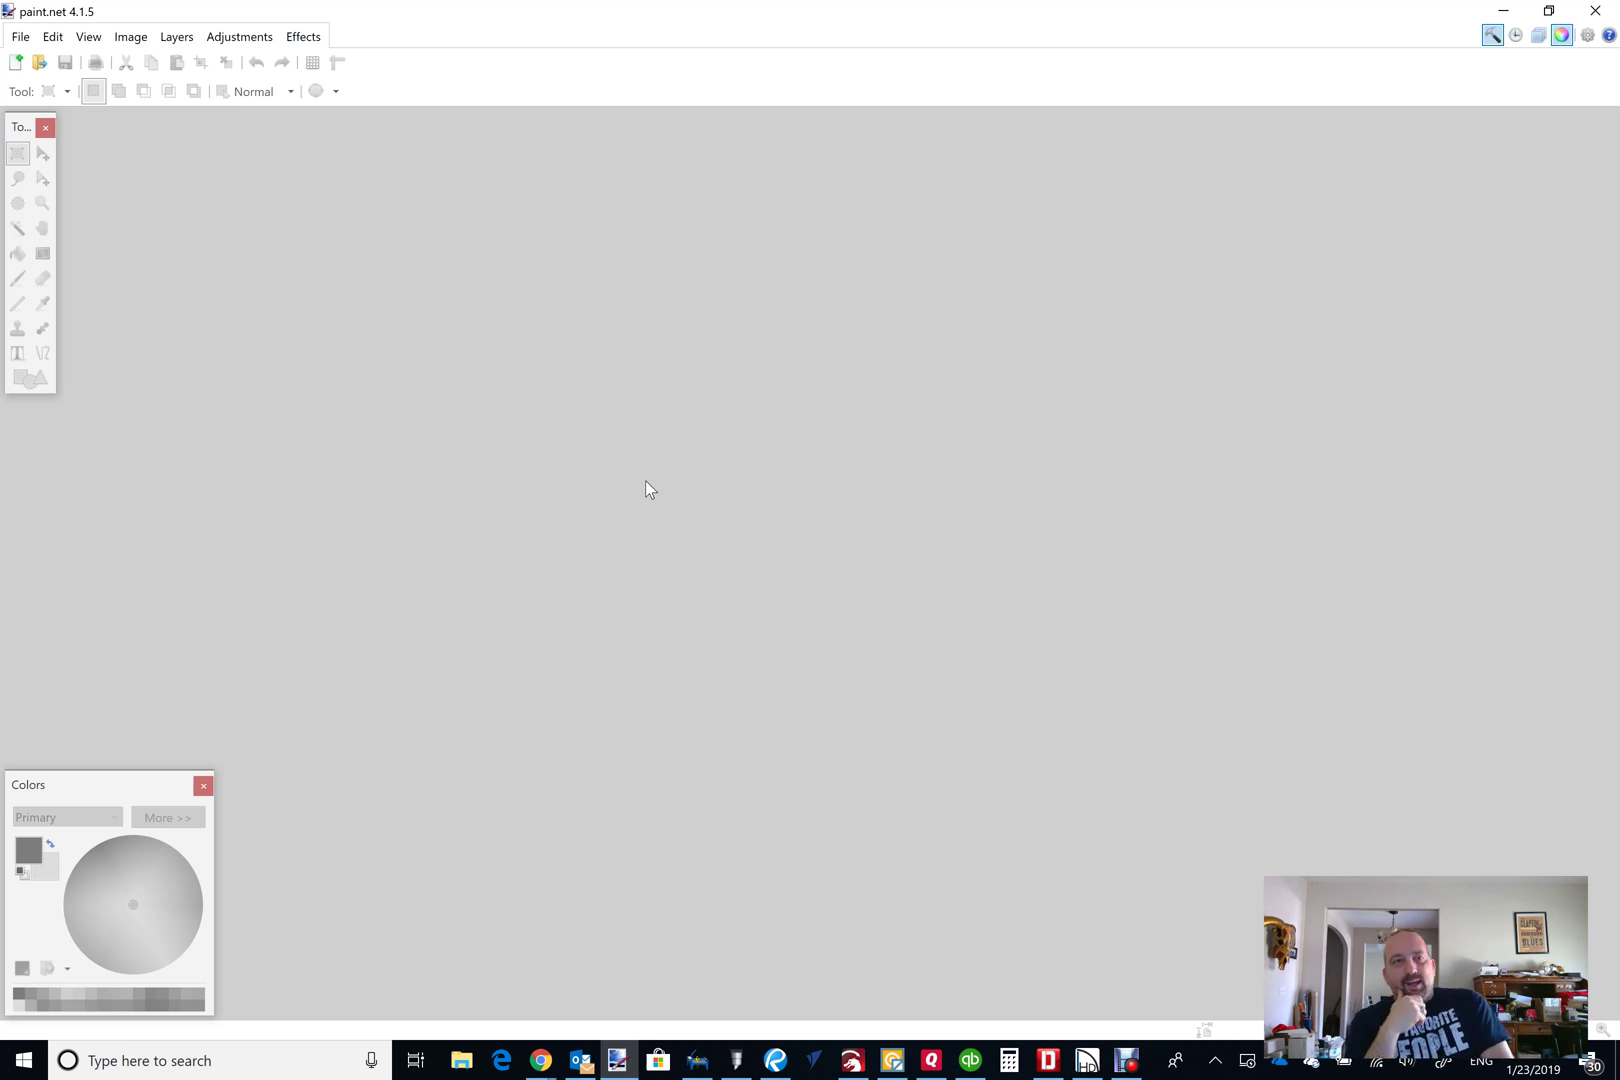
key("F9")
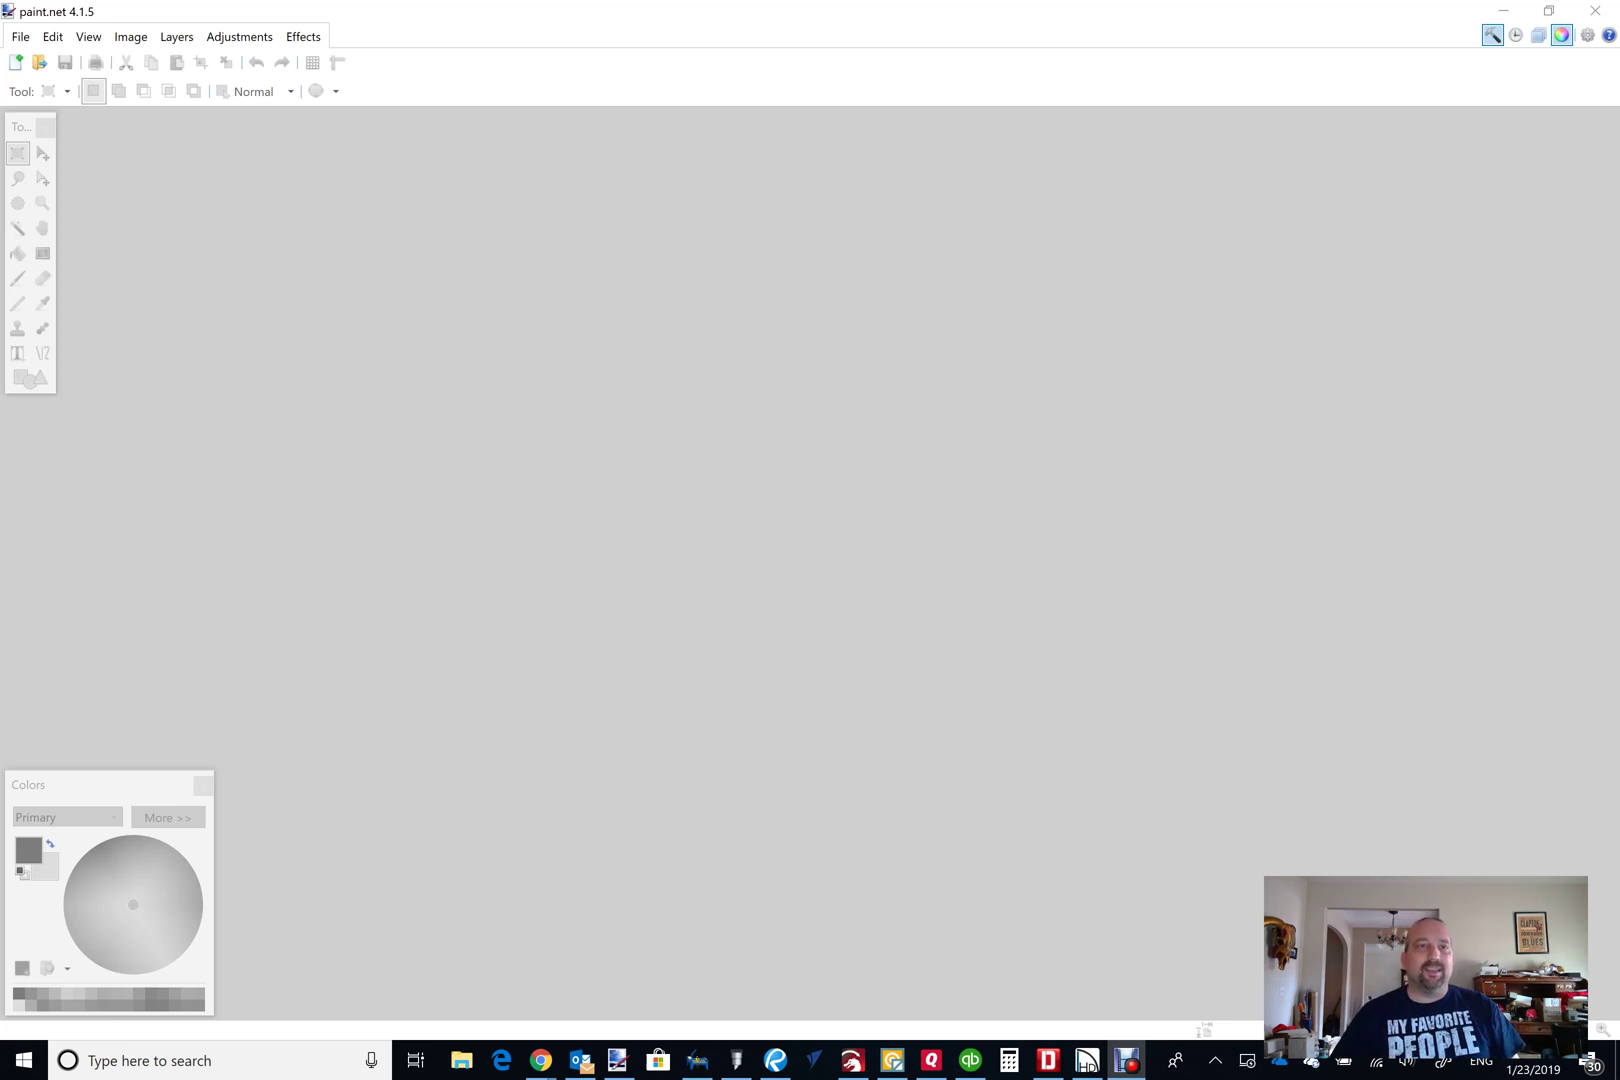
left_click(20, 37)
left_click(22, 44)
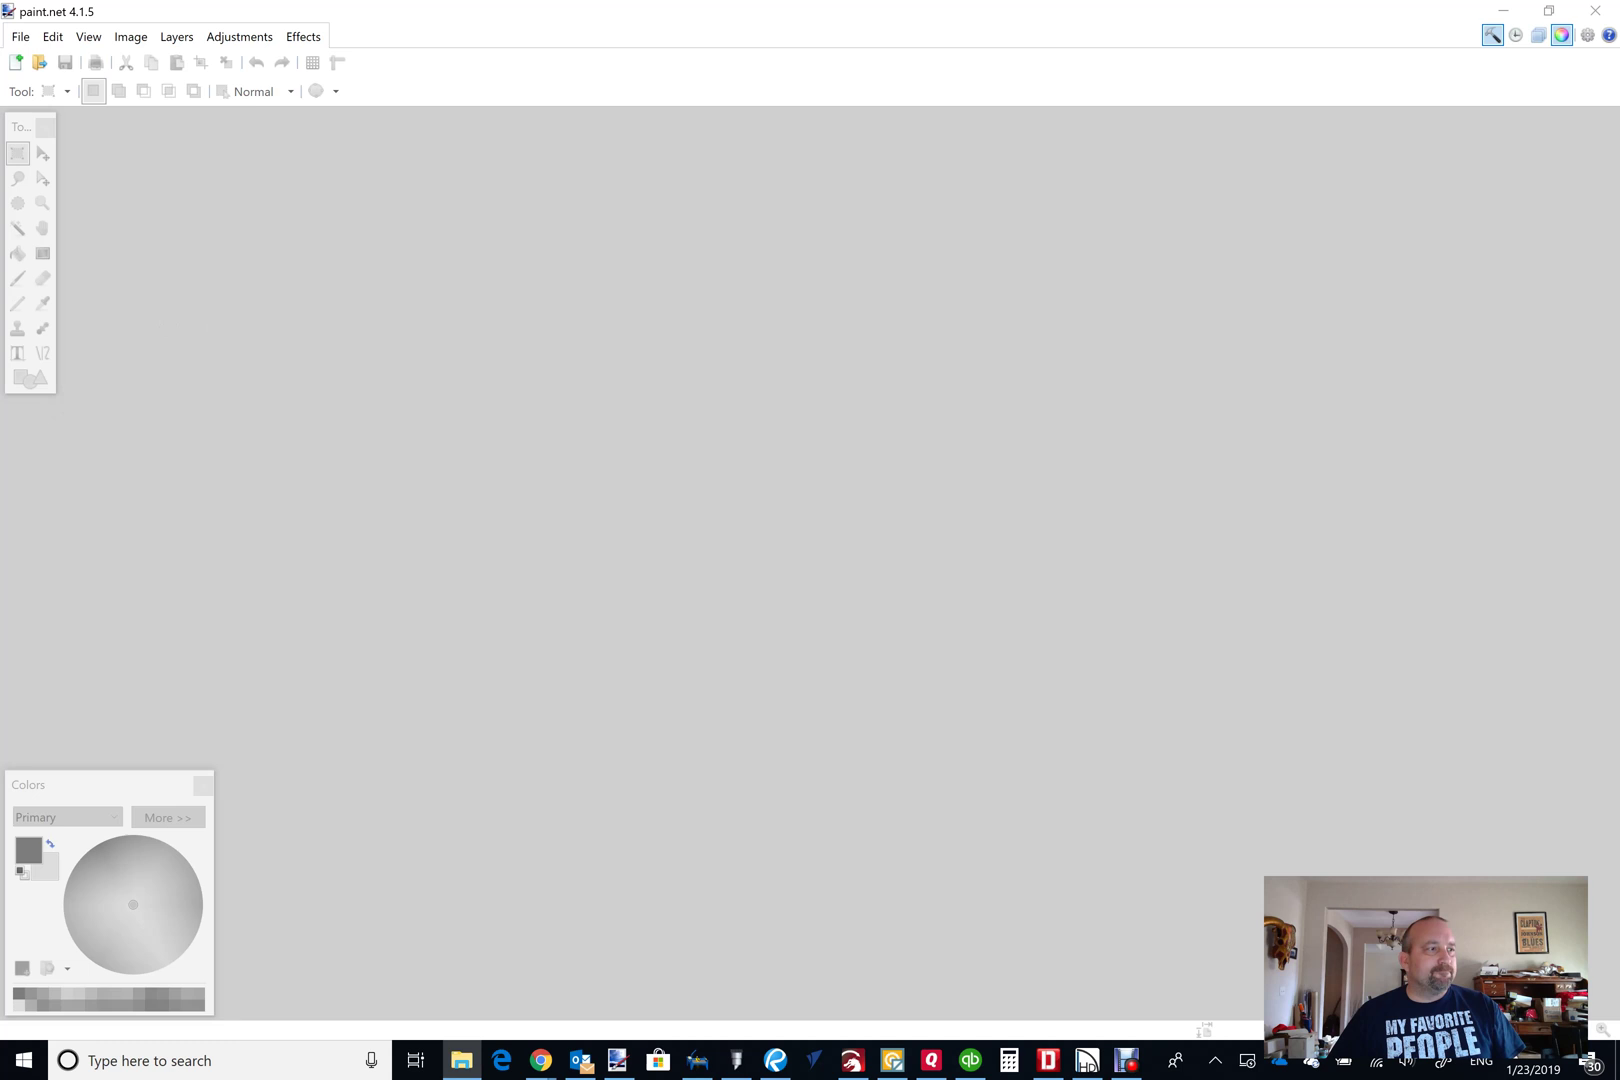
mouse_move(282, 598)
left_mouse_down()
mouse_move(604, 553)
mouse_move(727, 492)
left_mouse_up()
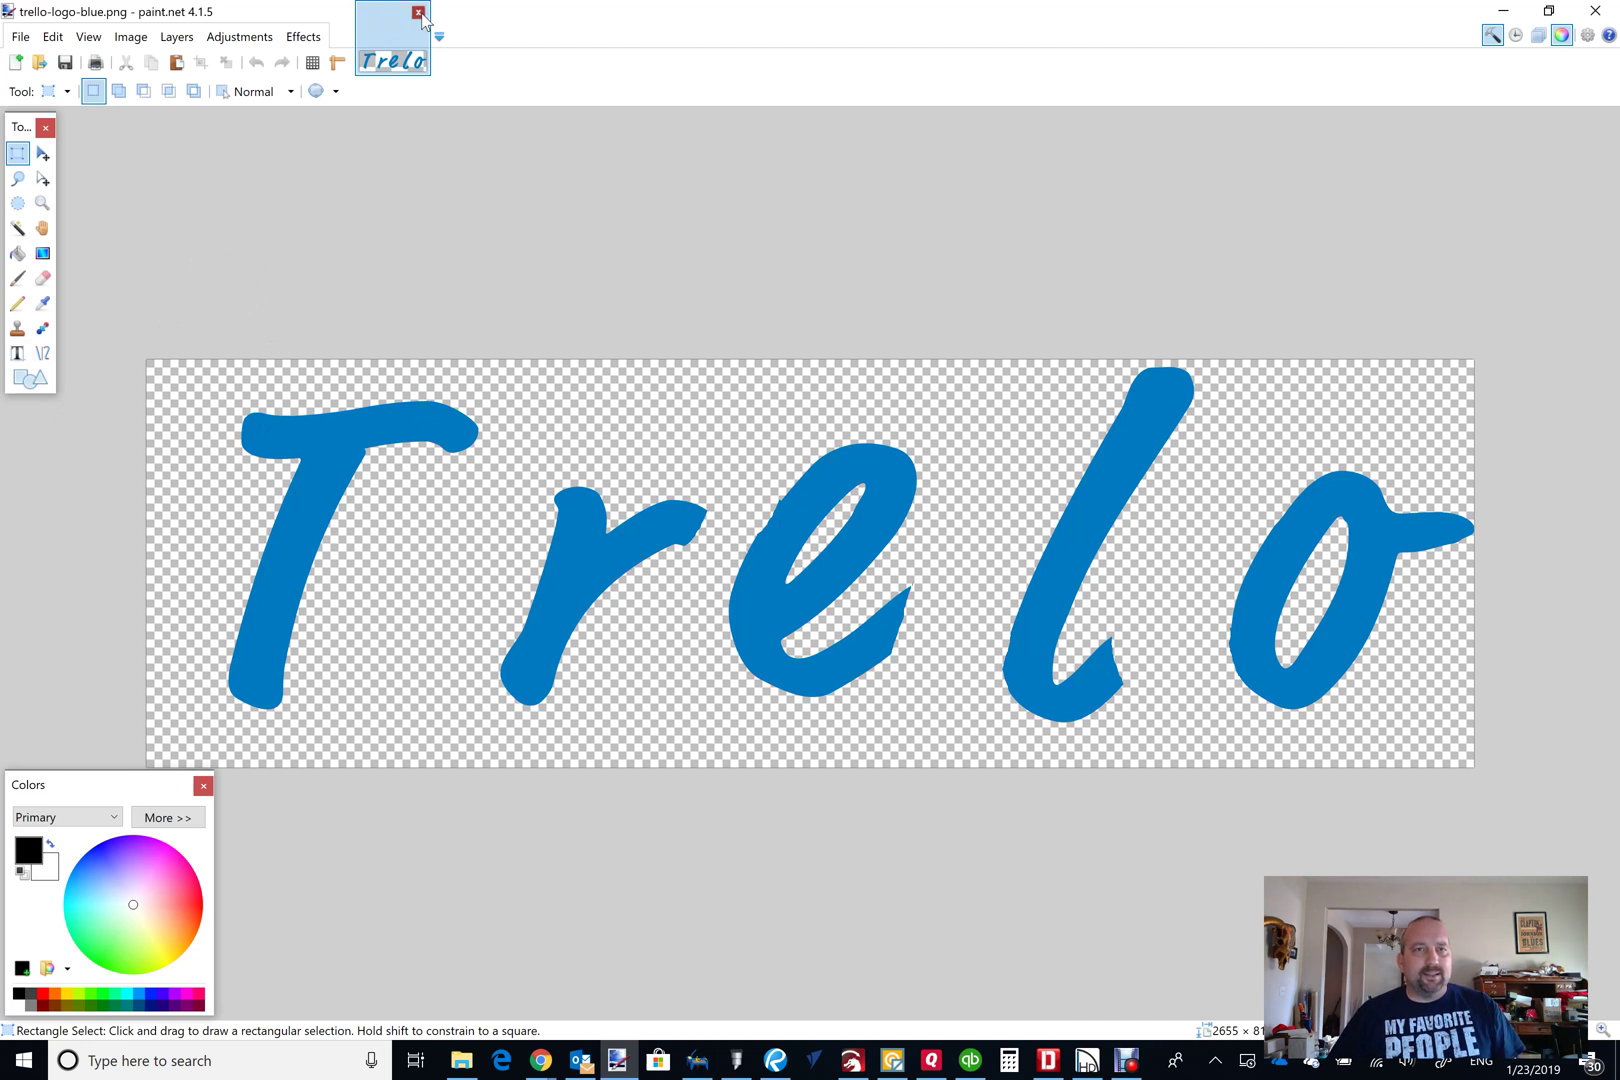
left_click(418, 12)
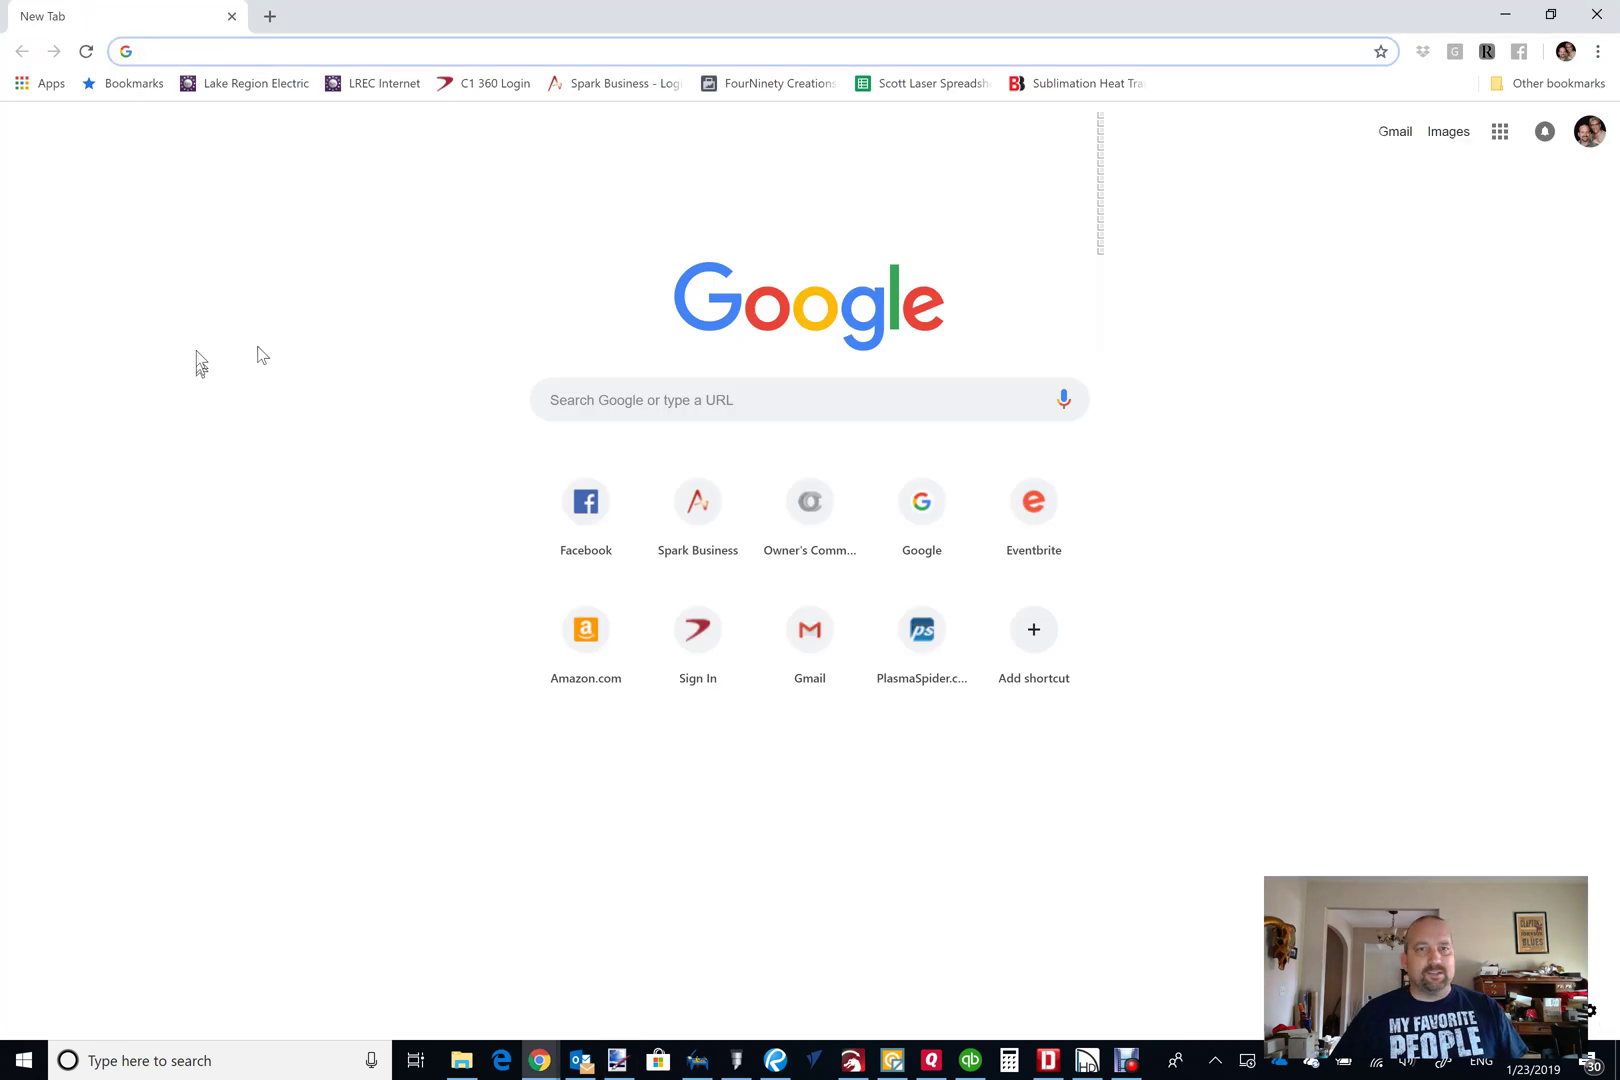
Search Google for 'trello logo' and show the image results.
left_click(716, 398)
type("trello")
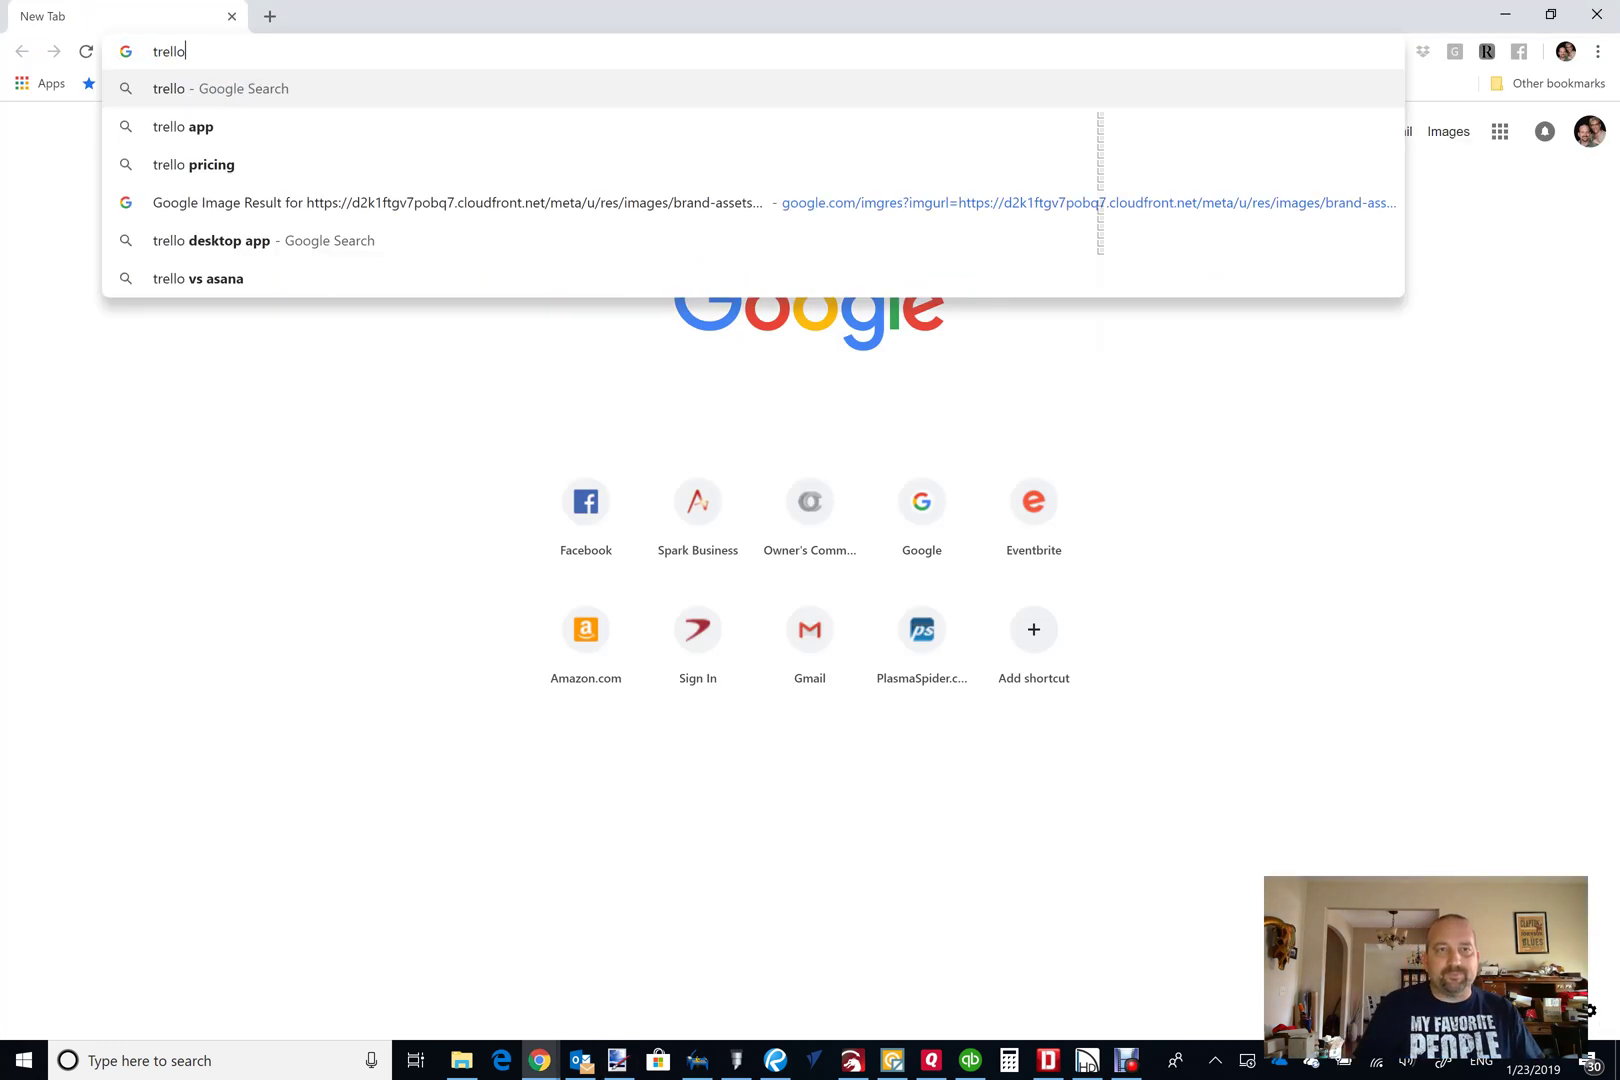
type(" log")
key("Return")
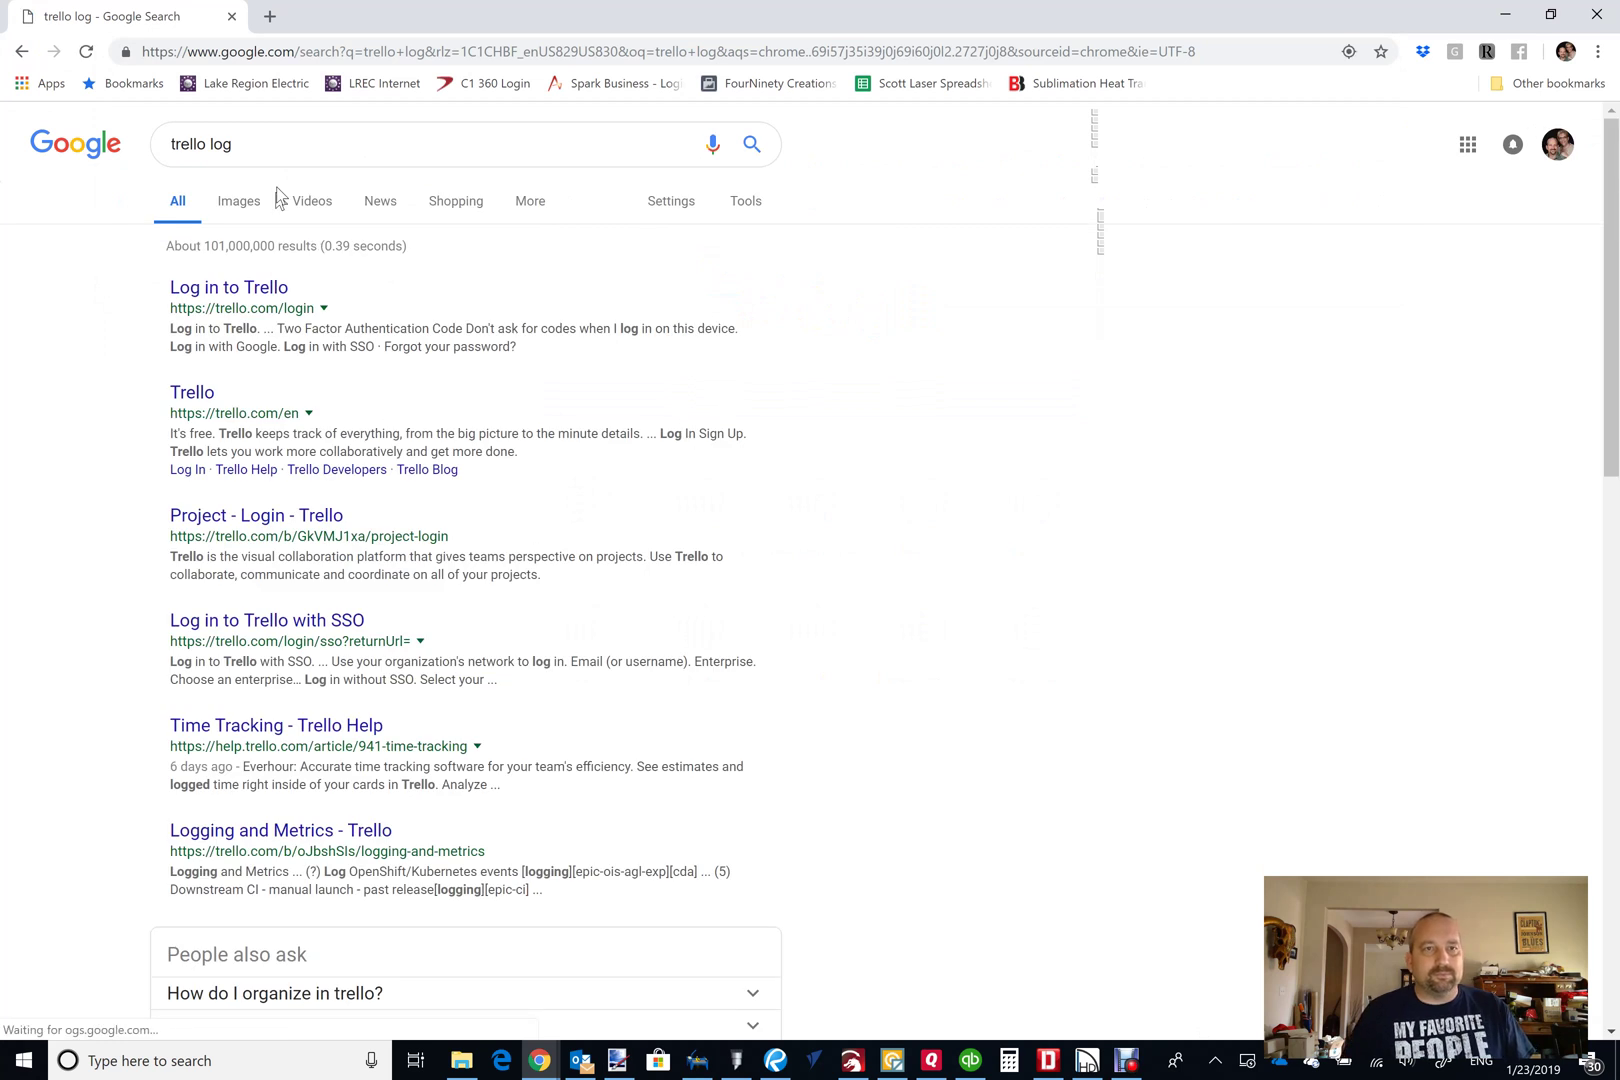
left_click(282, 145)
type("o")
key("Return")
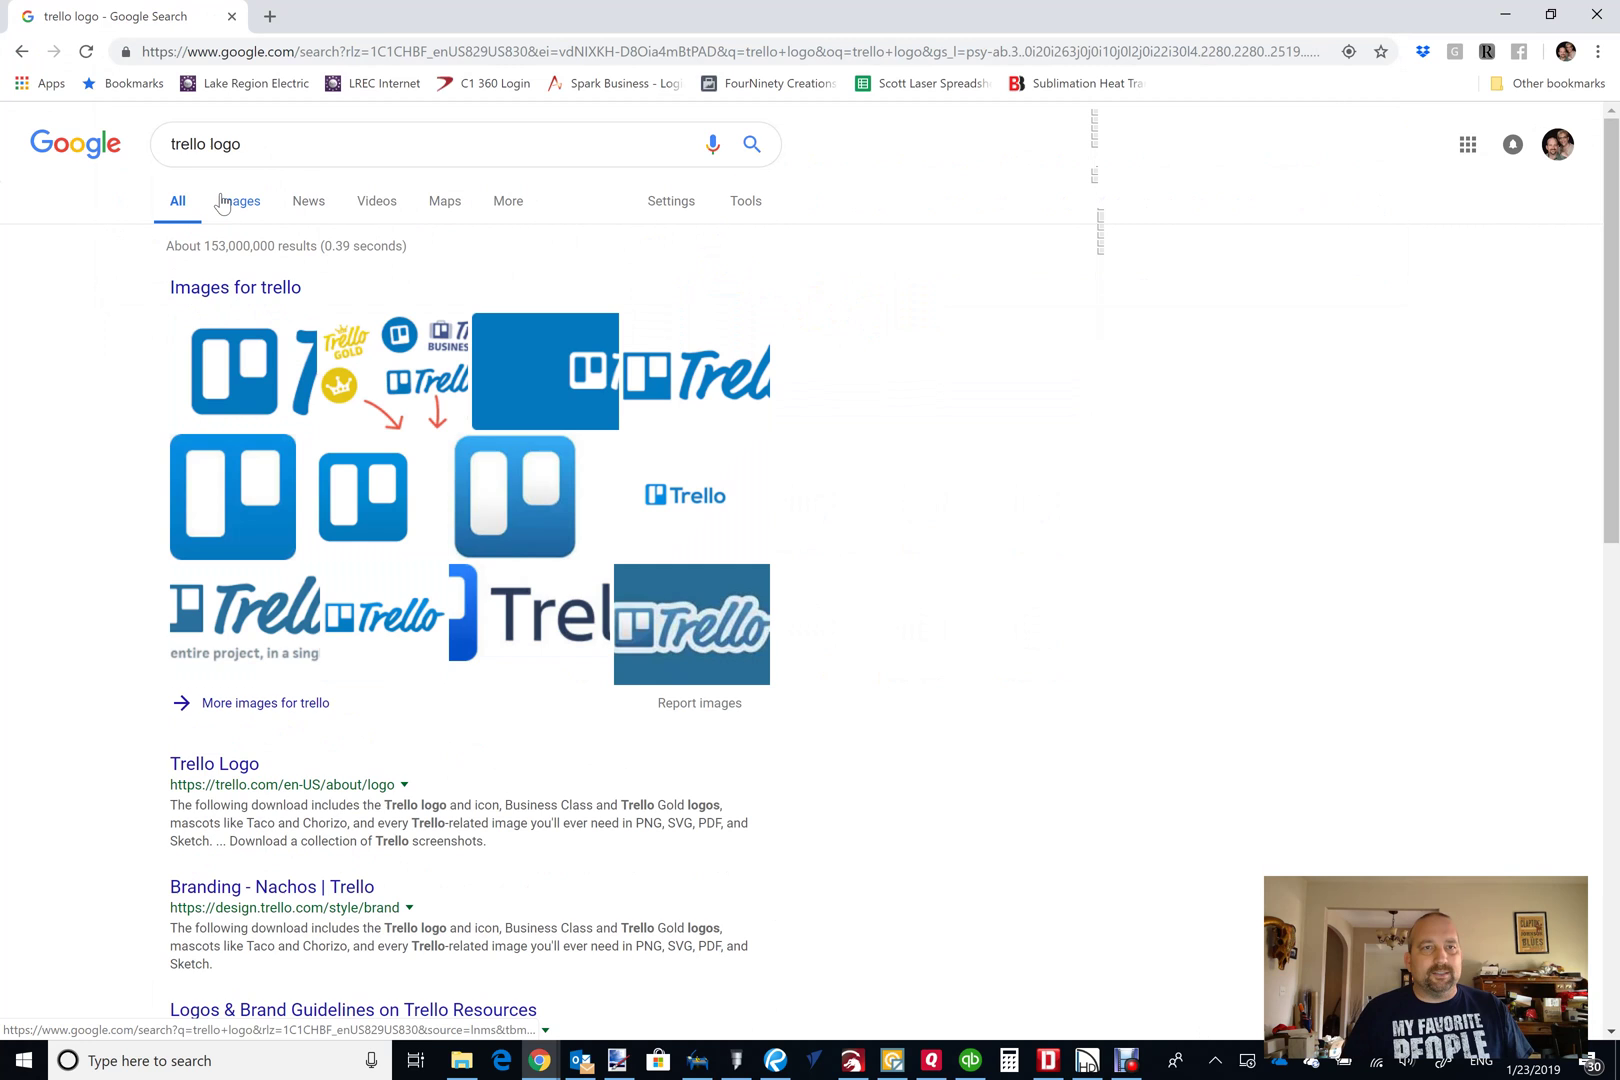
left_click(238, 202)
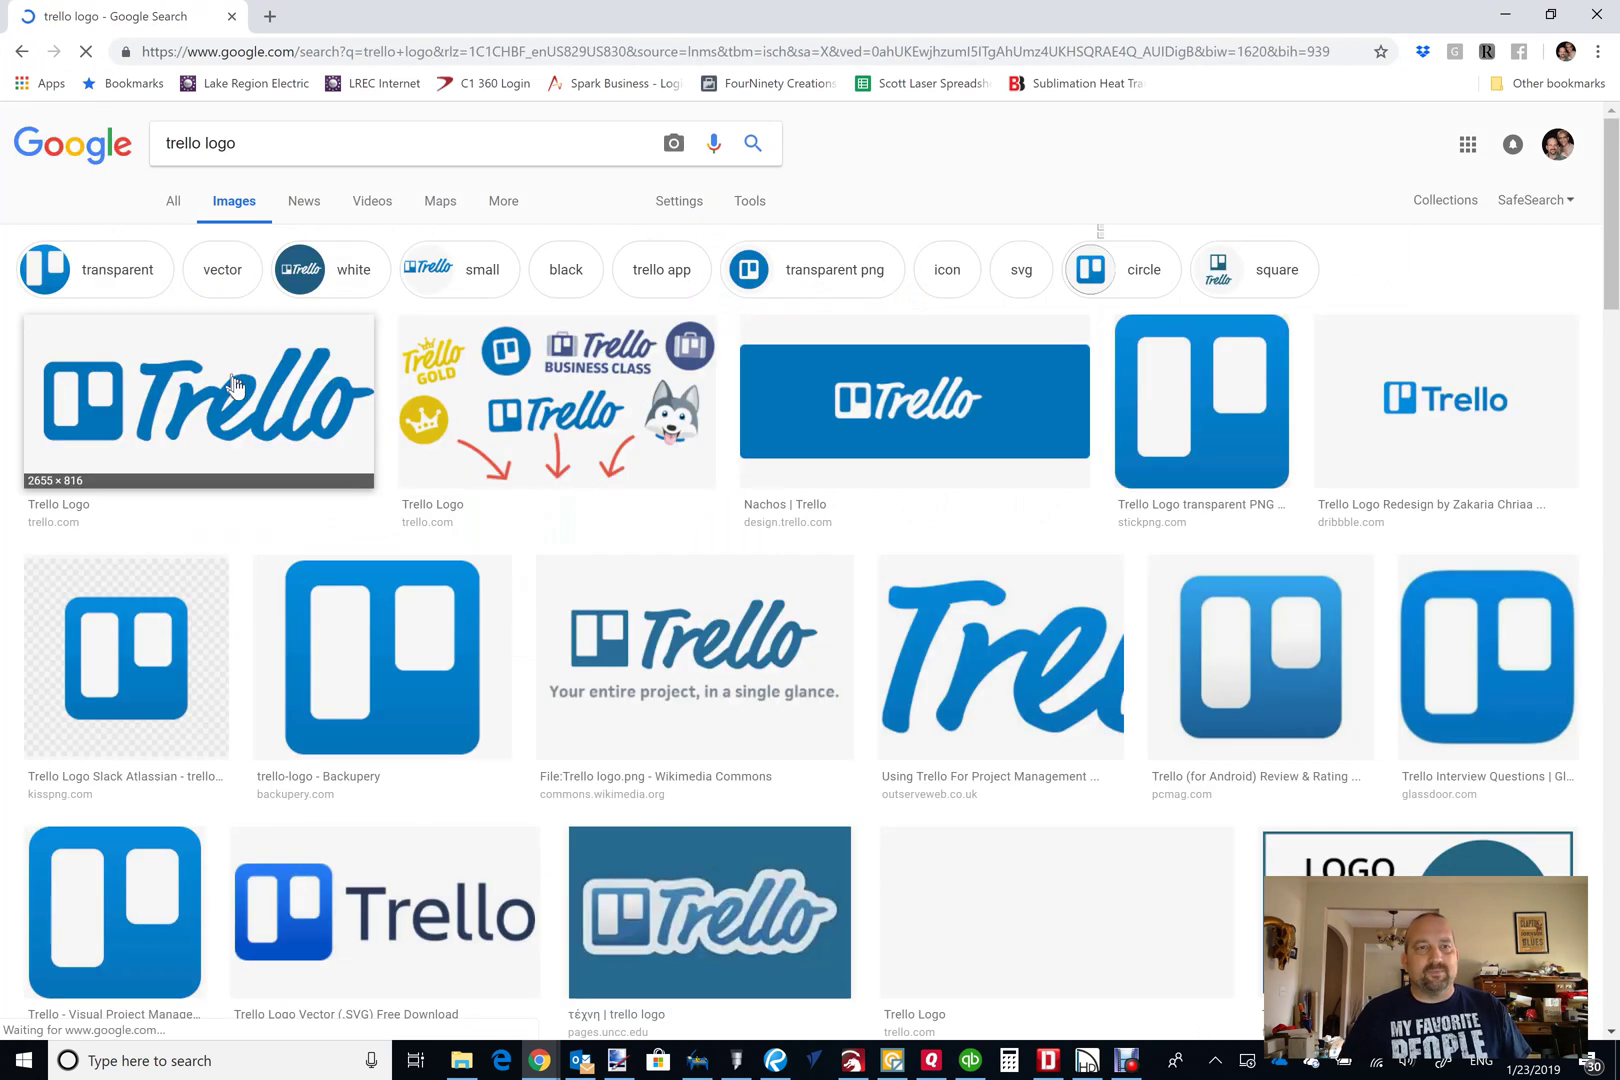
Save the first logo image as trello-logo-blue.png, replacing the existing file.
left_click(233, 404)
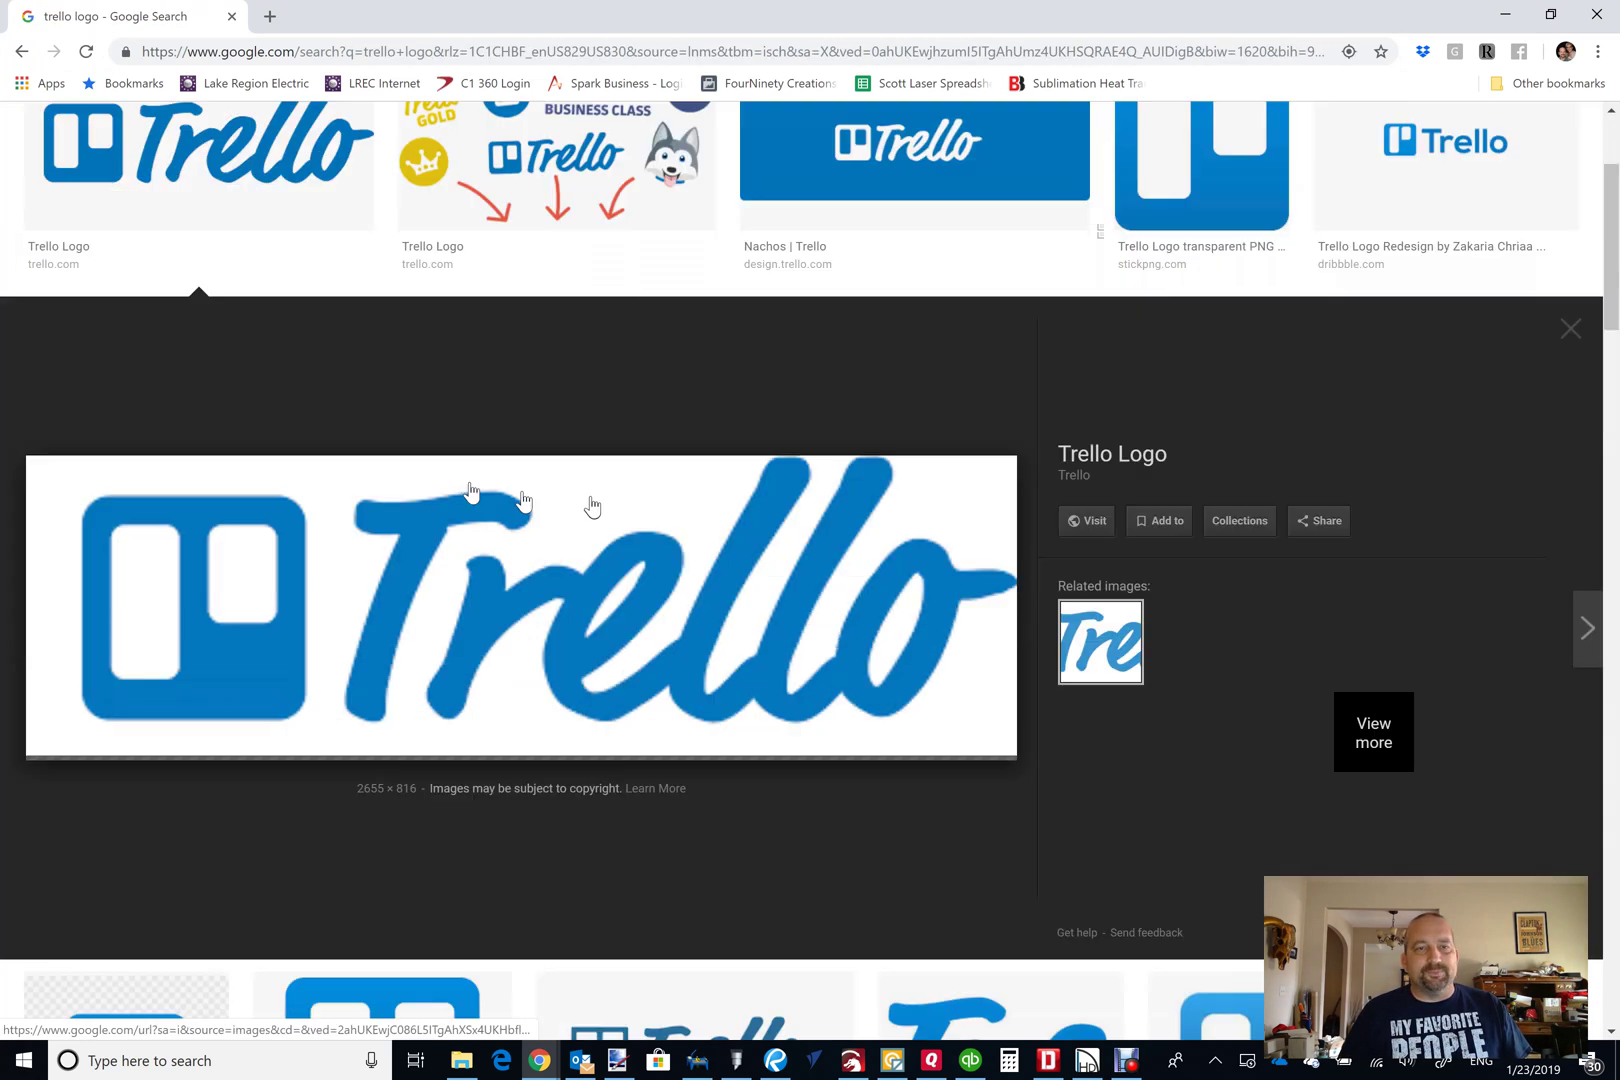
right_click(683, 560)
left_click(750, 741)
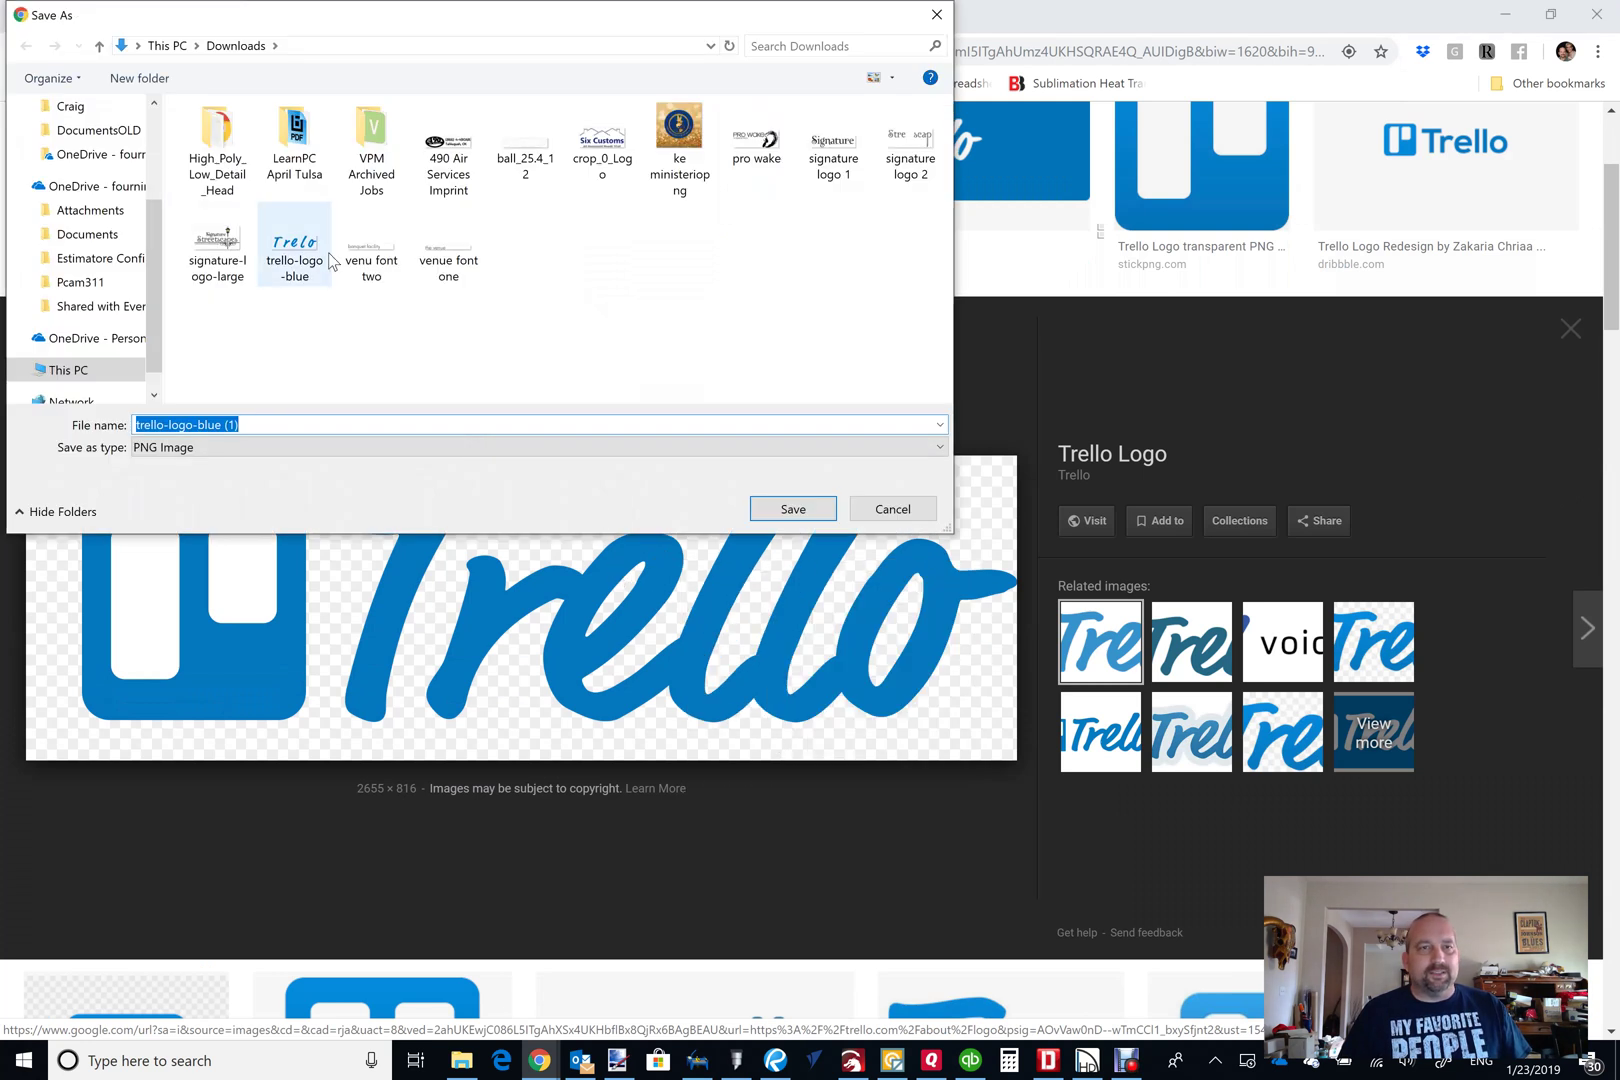
left_click(295, 252)
left_click(793, 509)
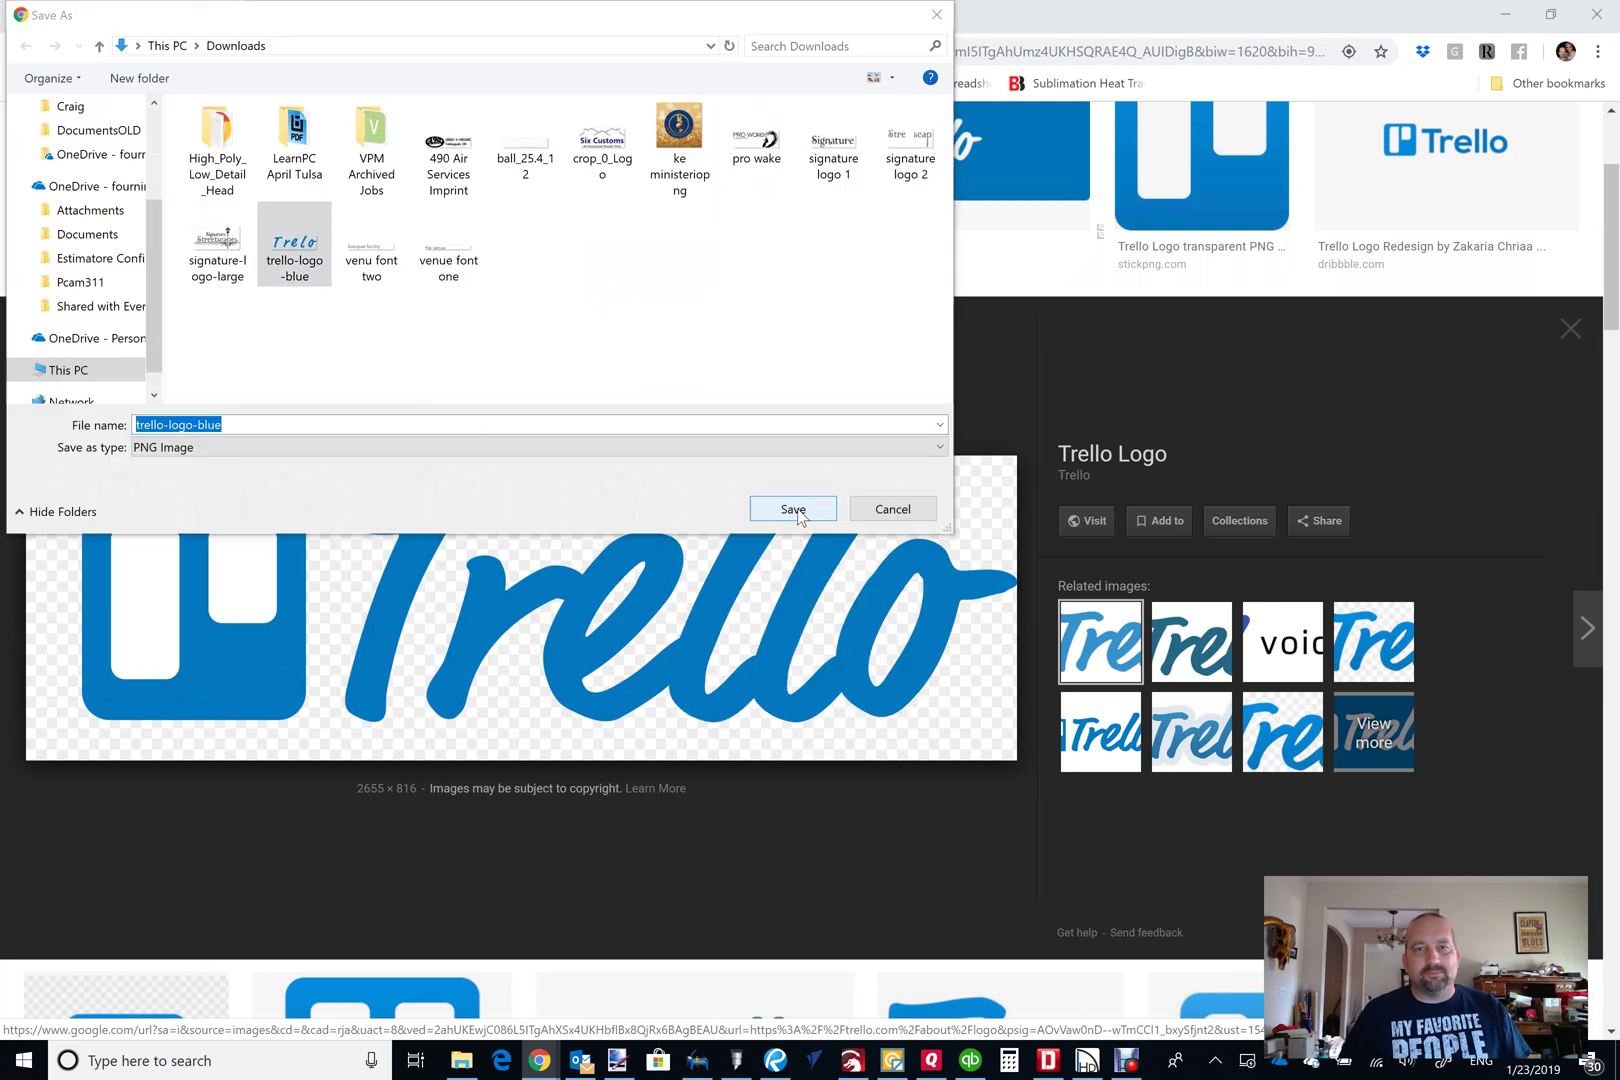
left_click(866, 540)
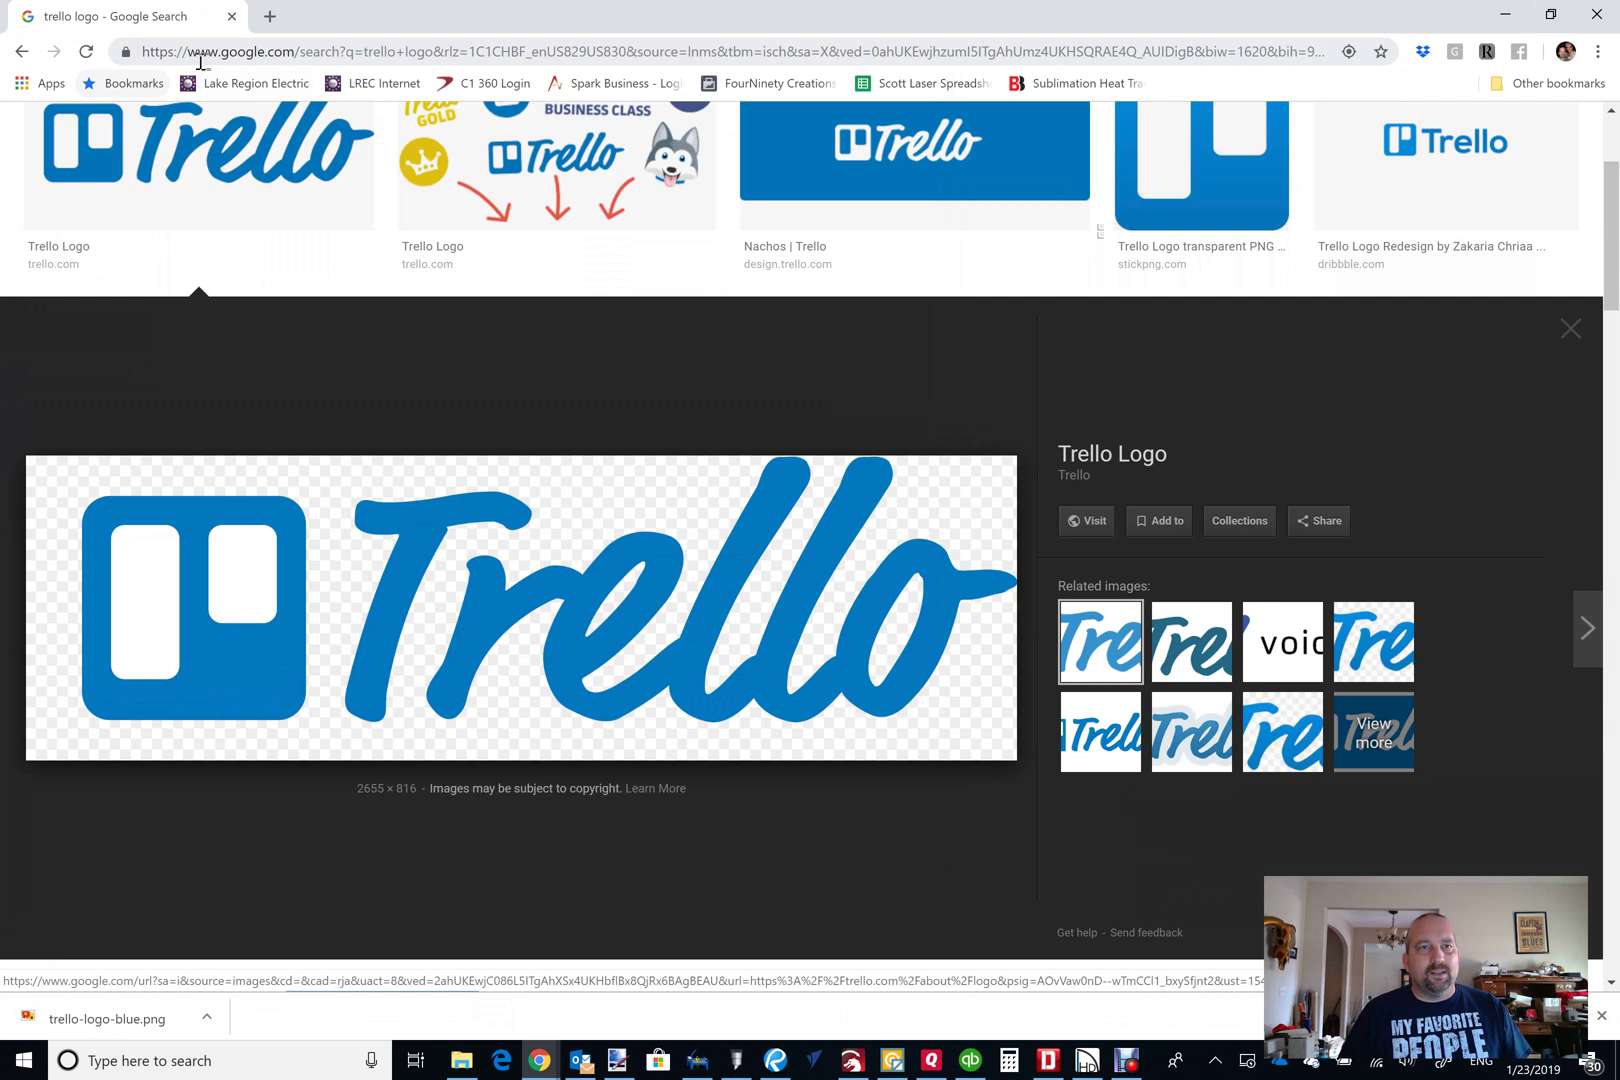
Go to the google.com homepage.
left_click(236, 58)
type("googl")
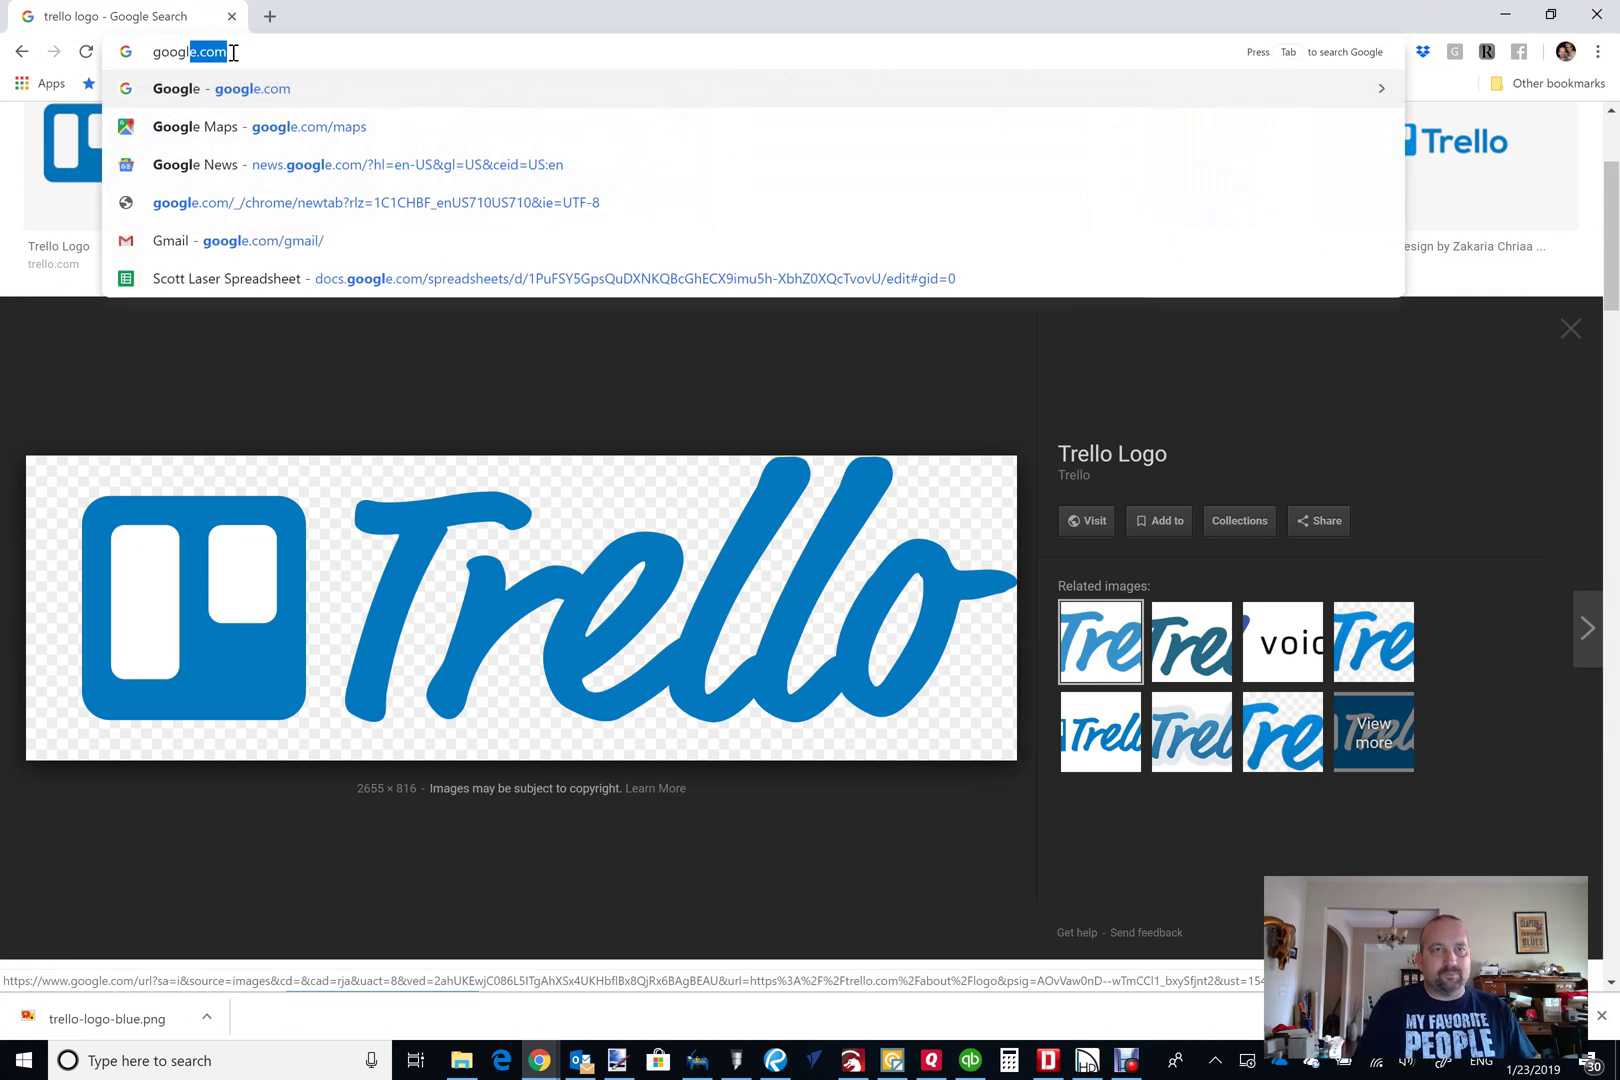
key("Return")
Minimize Chrome and open trello-logo-blue.png in paint.net.
left_click(1502, 14)
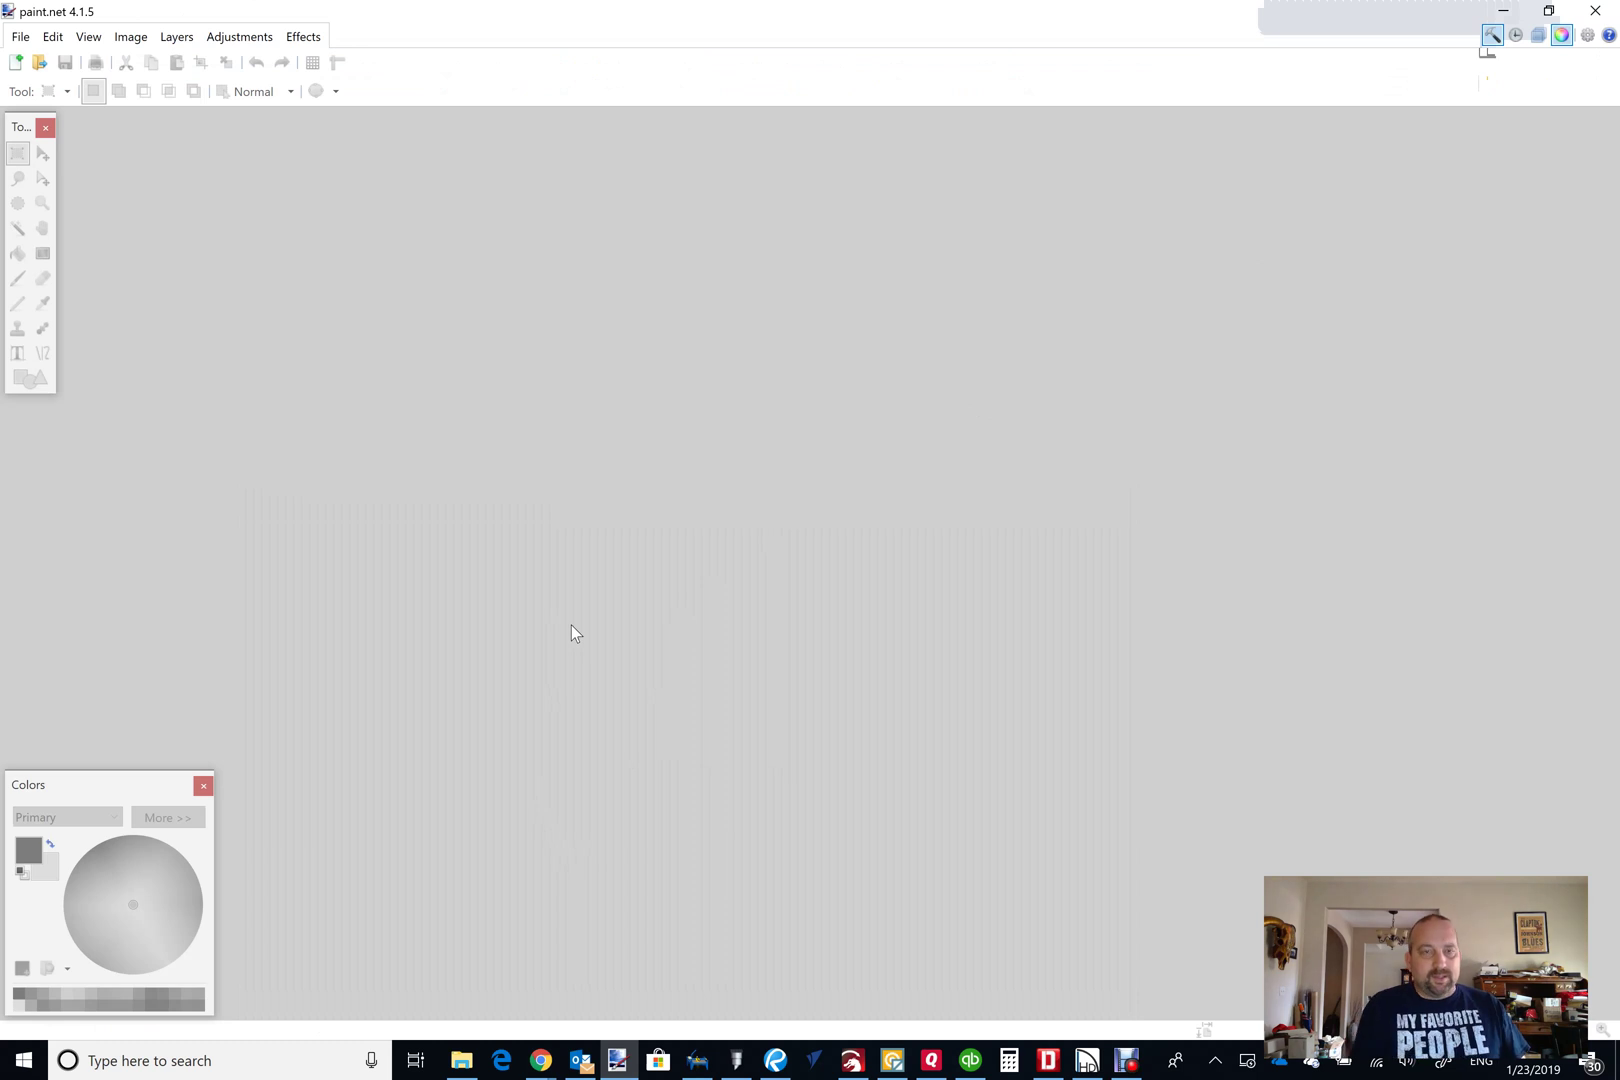
key("ctrl+o")
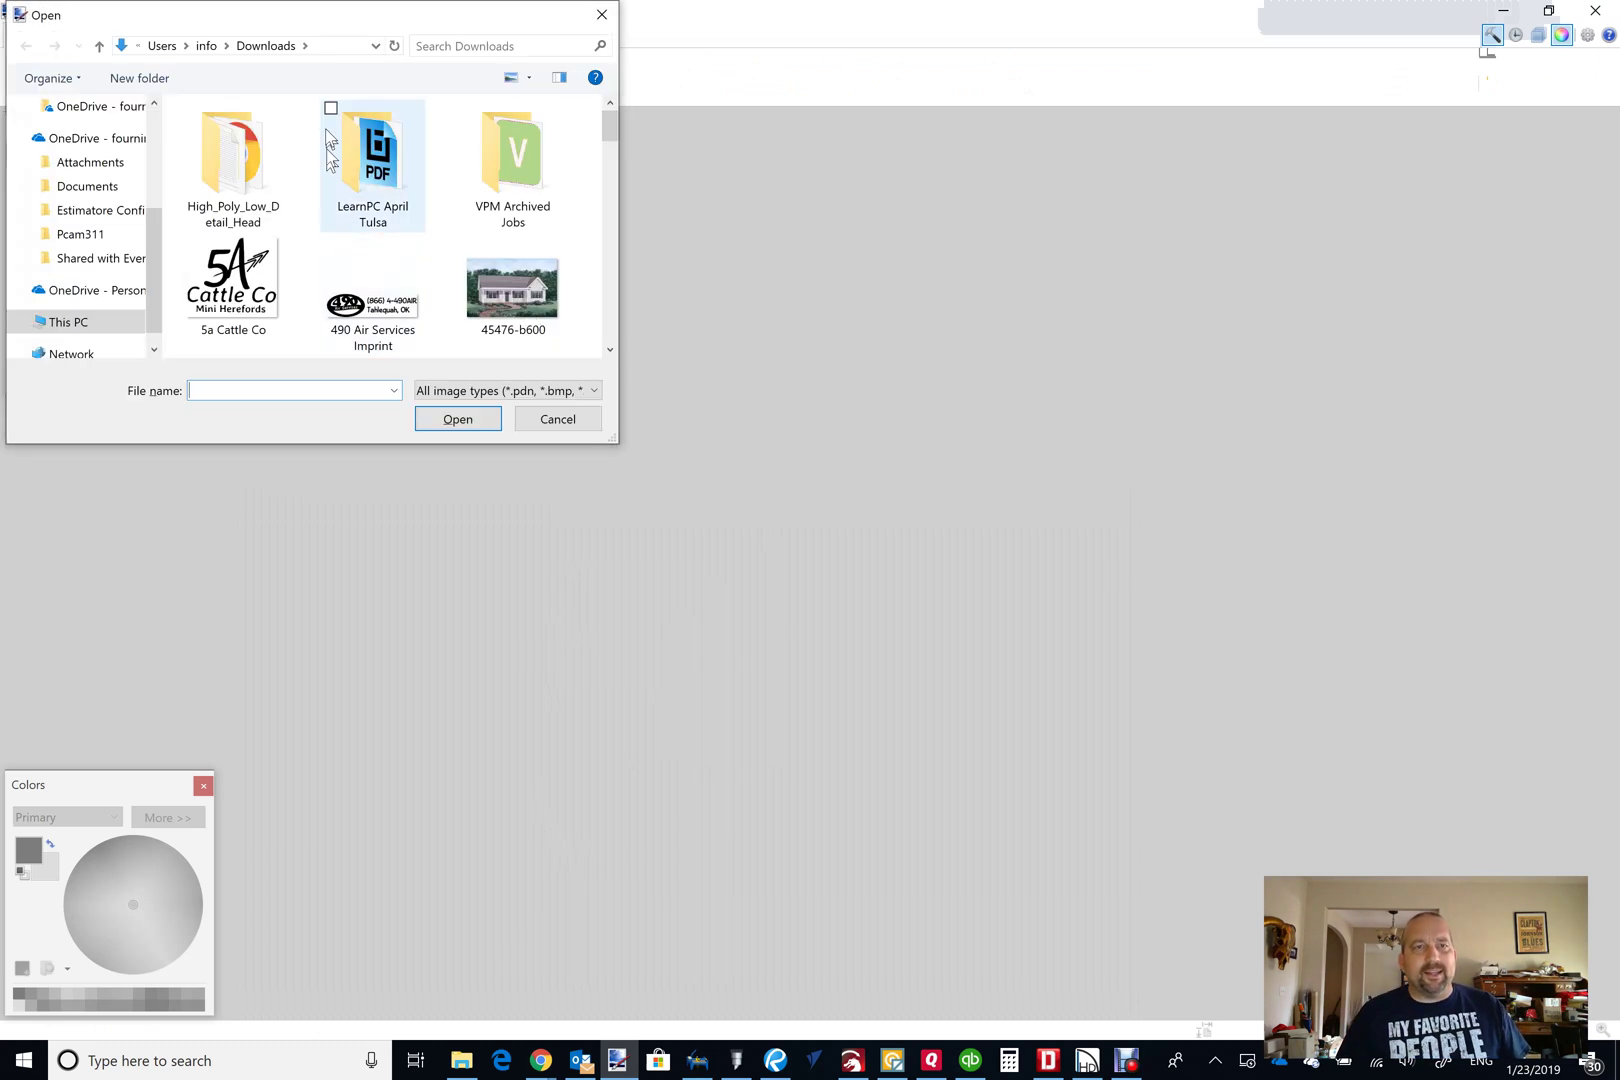
type("tre")
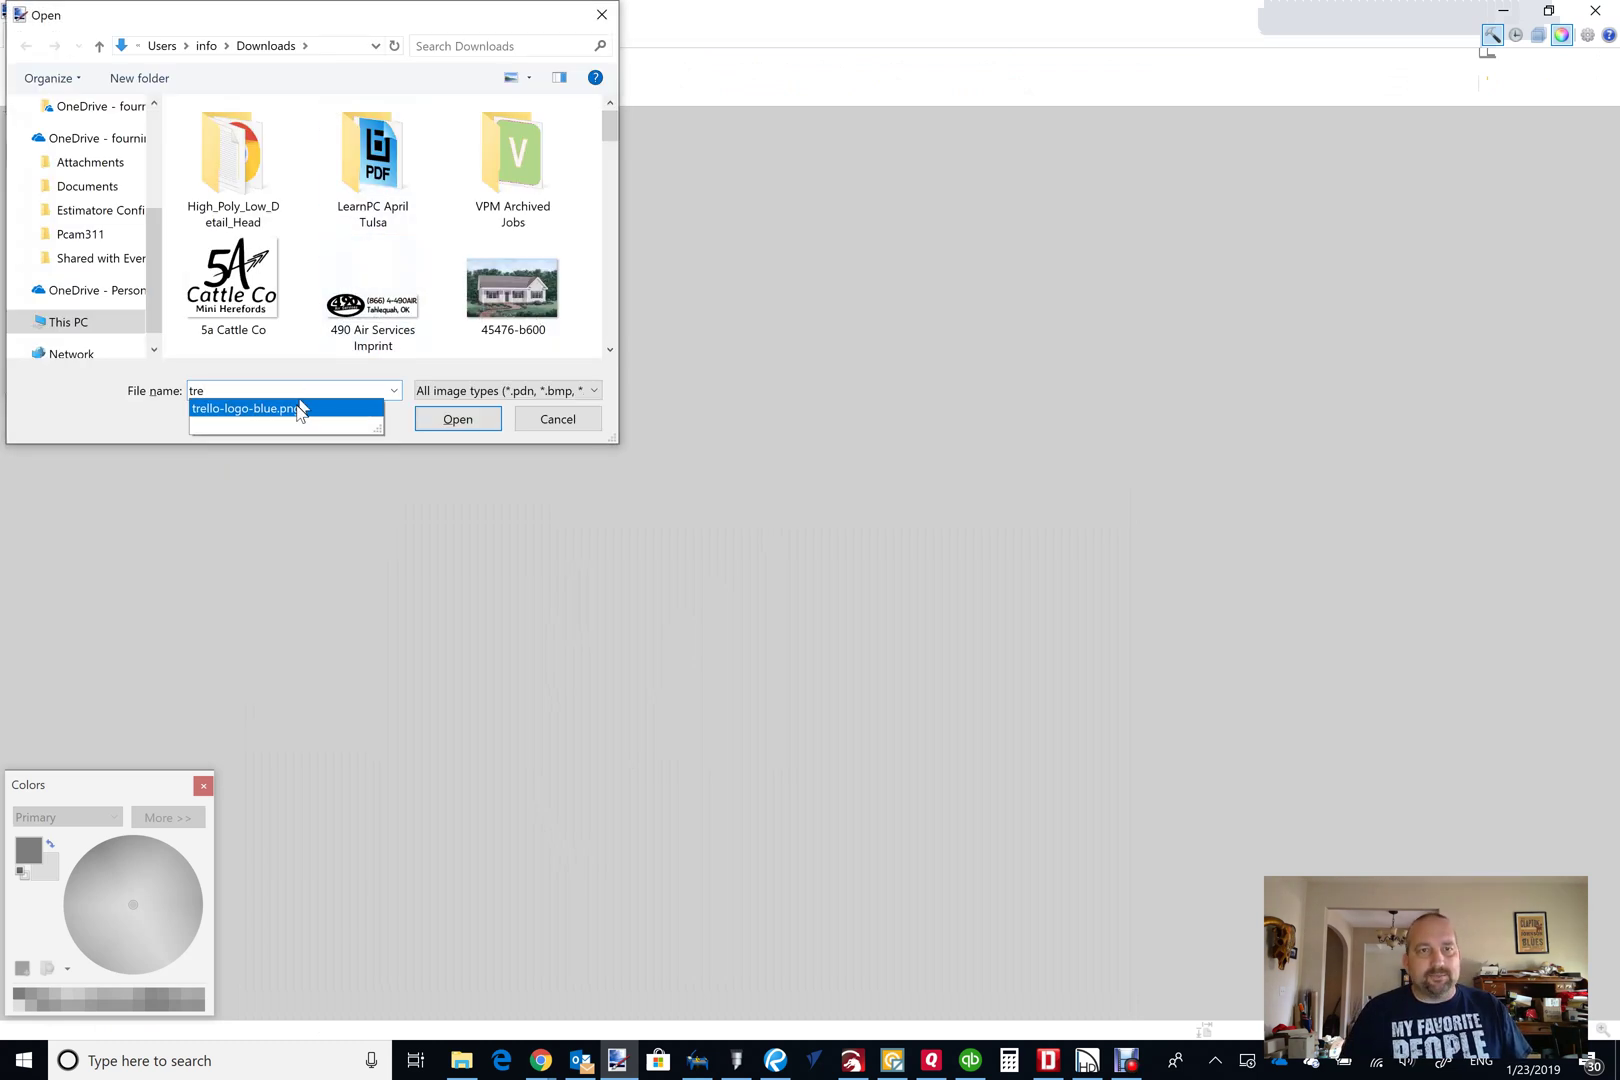
left_click(250, 408)
left_click(457, 419)
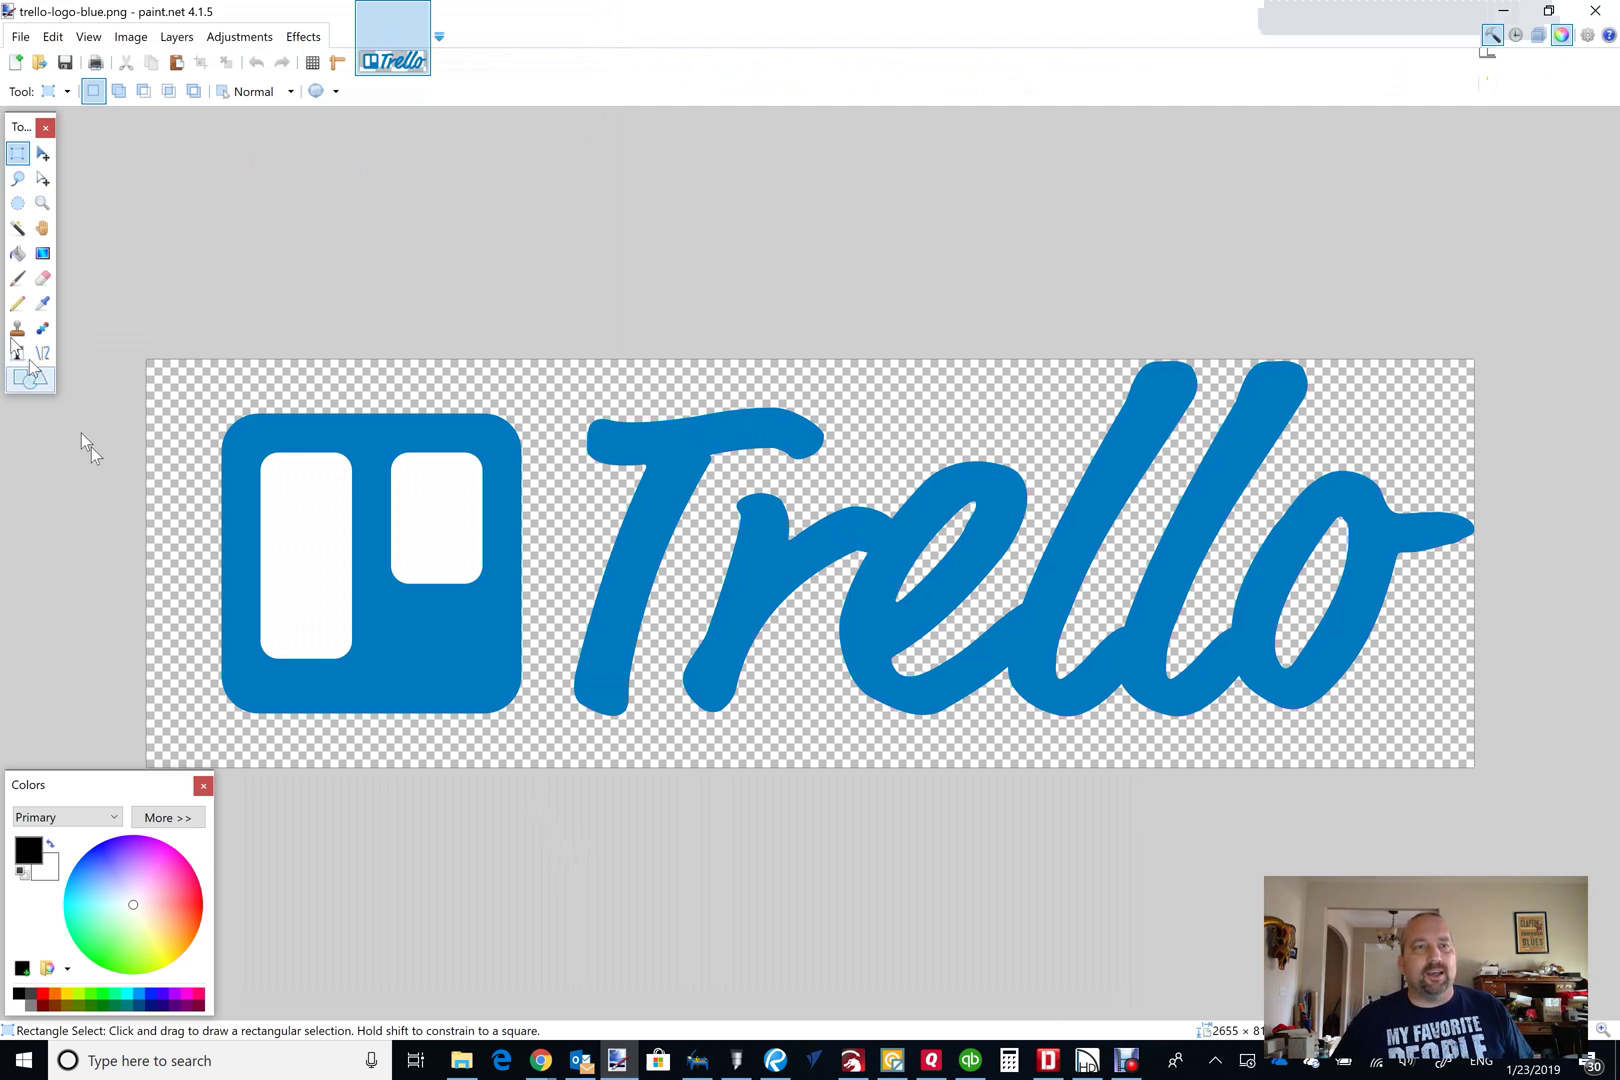
Erase the square Trello icon with the Eraser.
left_click(42, 278)
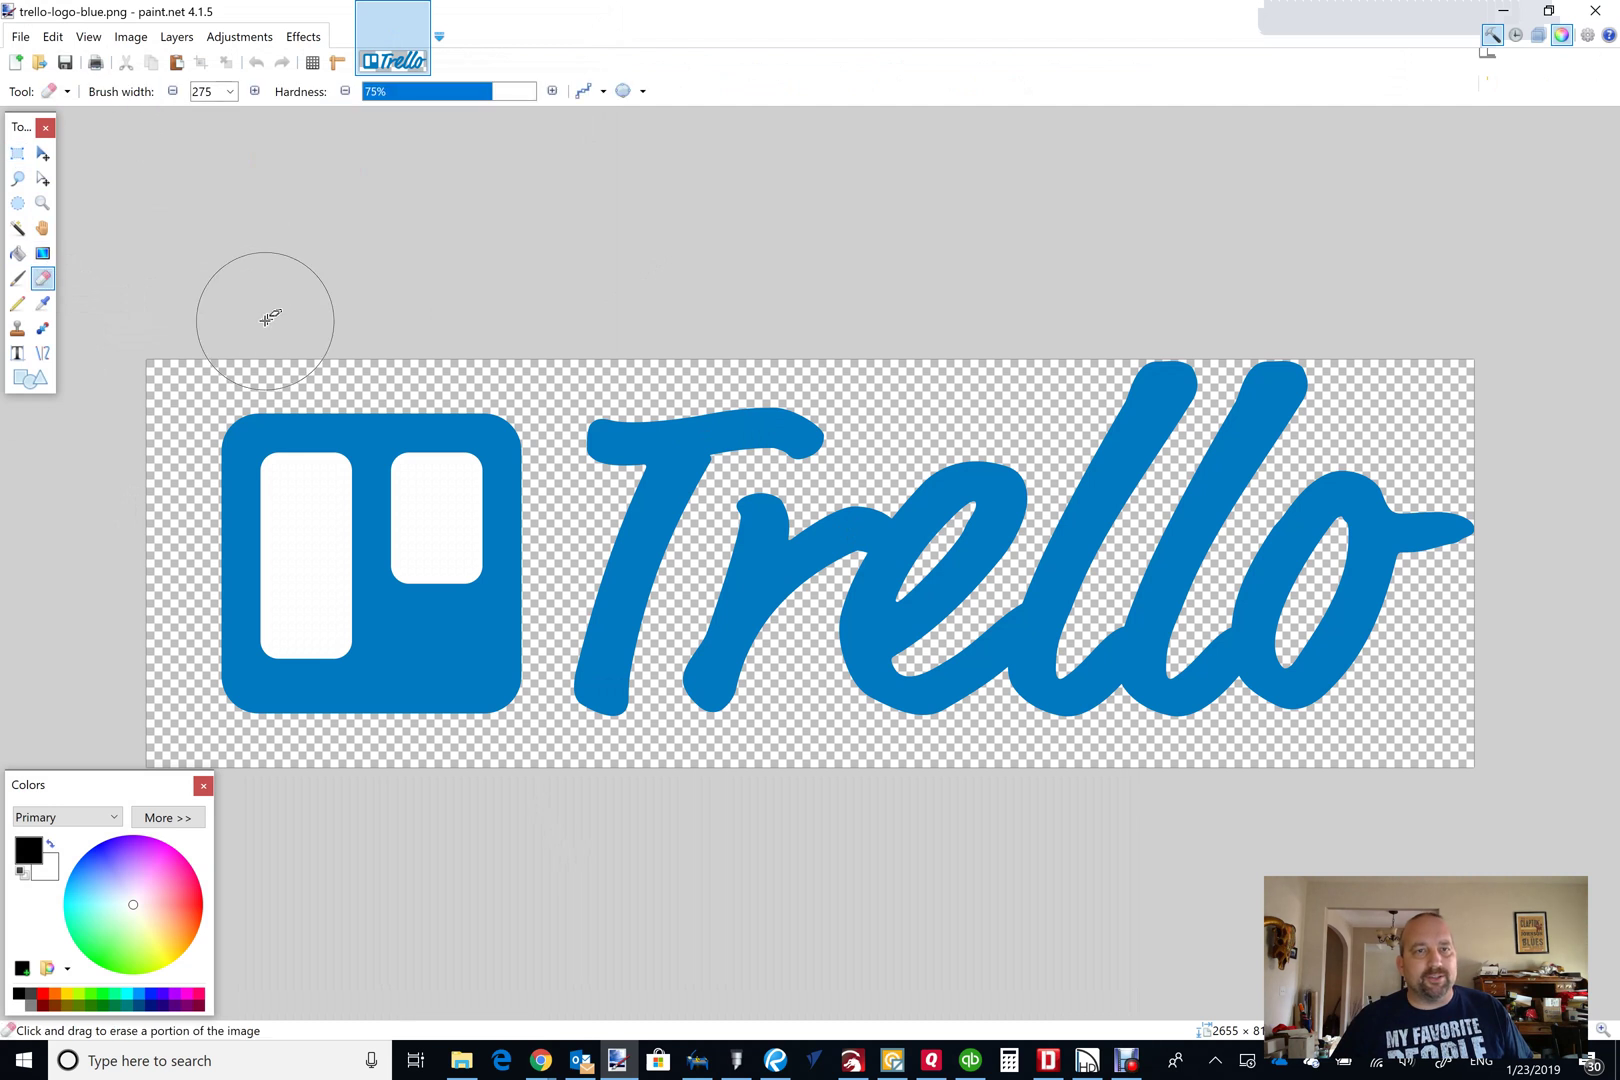
left_click(464, 414)
mouse_move(464, 414)
left_mouse_down()
mouse_move(454, 636)
mouse_move(476, 677)
mouse_move(220, 666)
mouse_move(271, 620)
mouse_move(398, 609)
mouse_move(216, 492)
mouse_move(394, 446)
mouse_move(378, 512)
left_mouse_up()
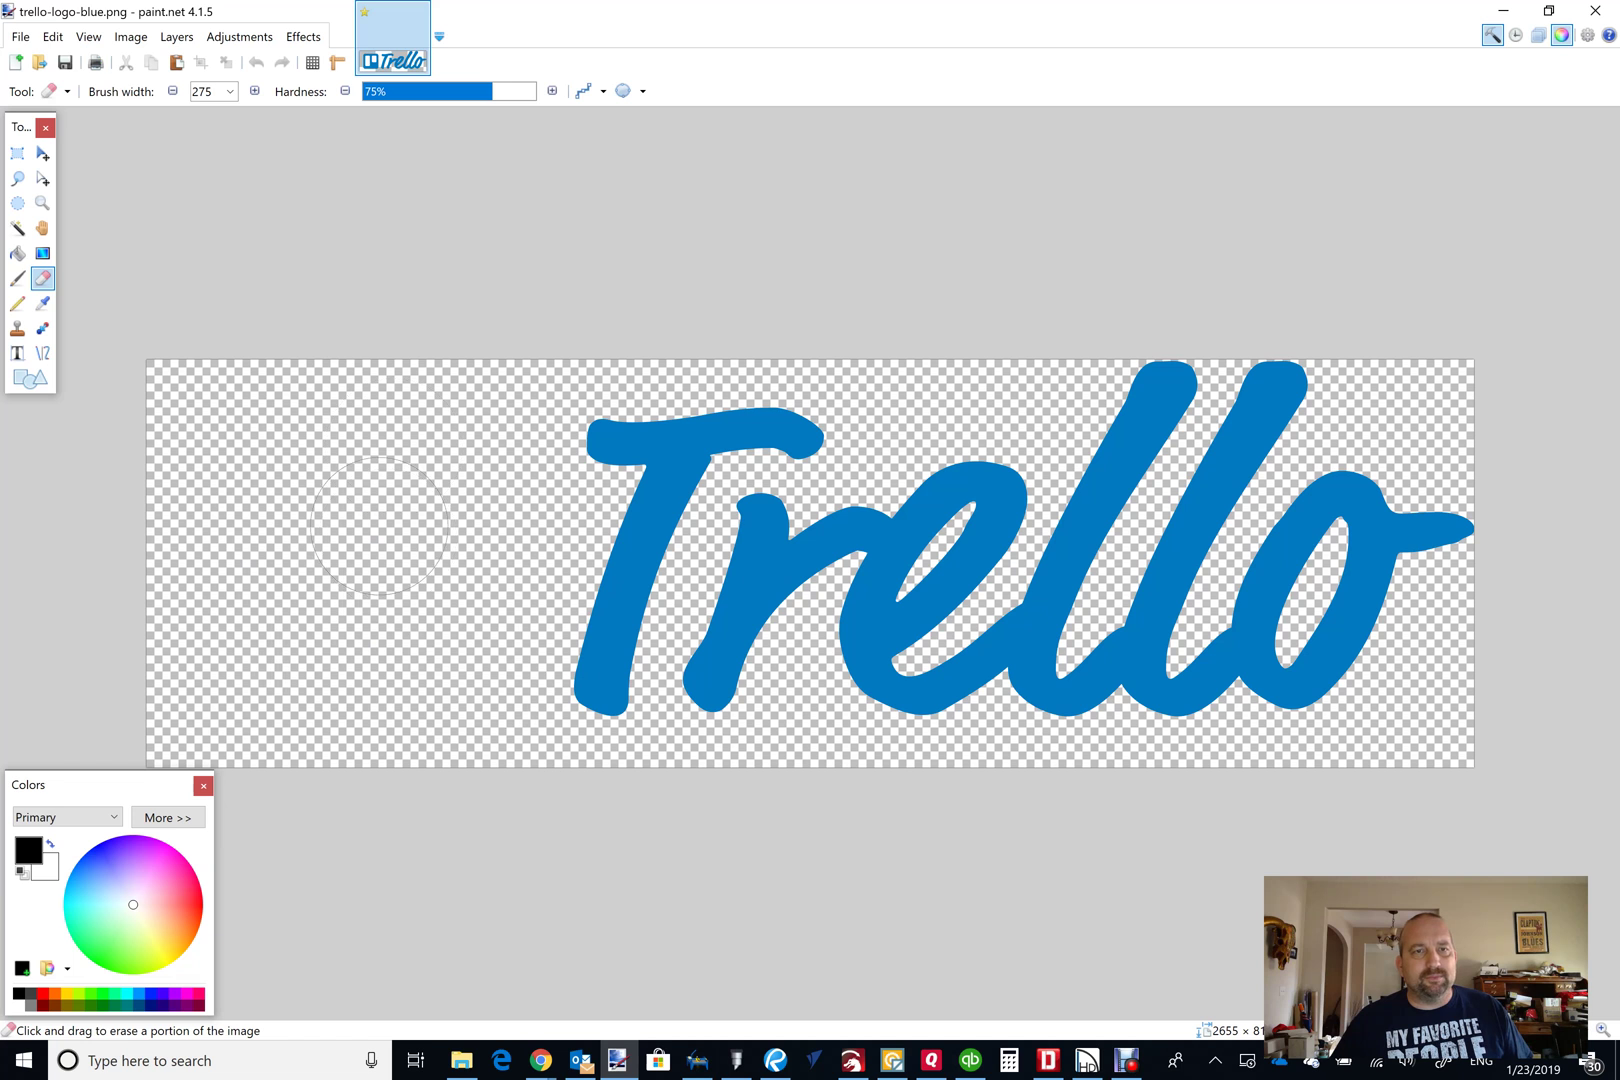
Lasso-select the T and move it toward the left edge.
left_click(17, 153)
left_click(17, 178)
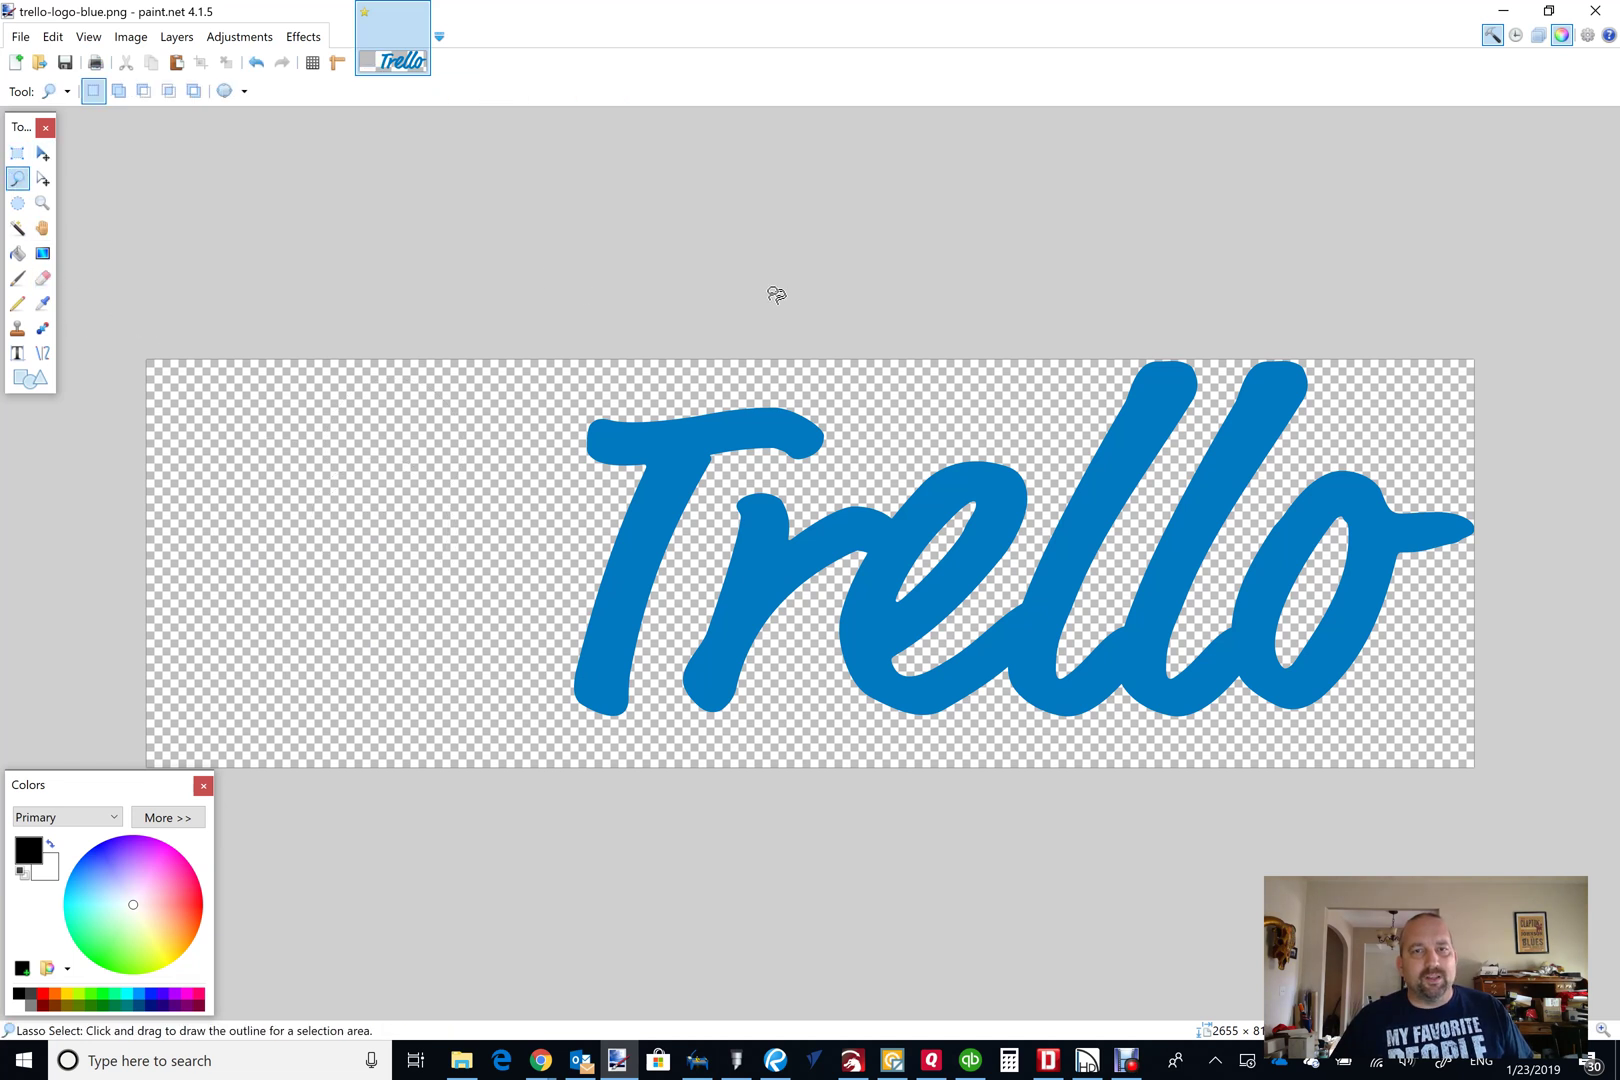
mouse_move(864, 424)
left_mouse_down()
mouse_move(826, 468)
mouse_move(748, 476)
mouse_move(713, 511)
mouse_move(645, 731)
mouse_move(586, 753)
mouse_move(524, 605)
mouse_move(526, 441)
mouse_move(552, 403)
mouse_move(578, 385)
mouse_move(856, 405)
left_mouse_up()
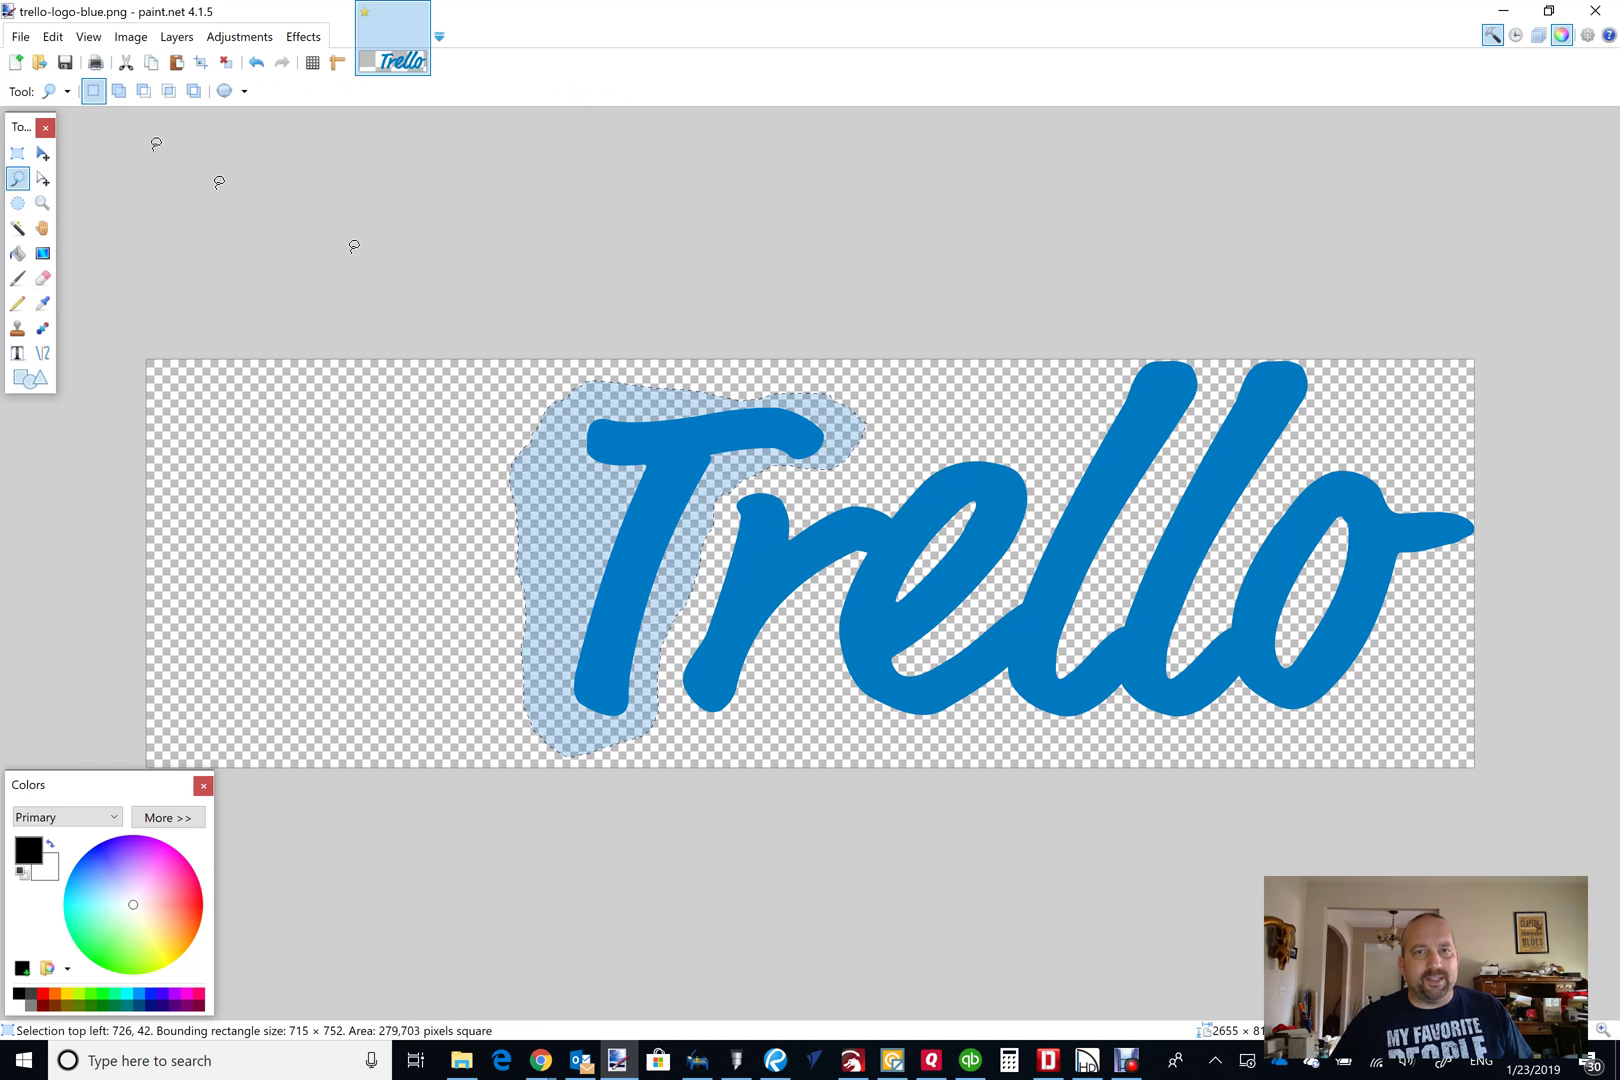
left_click(43, 155)
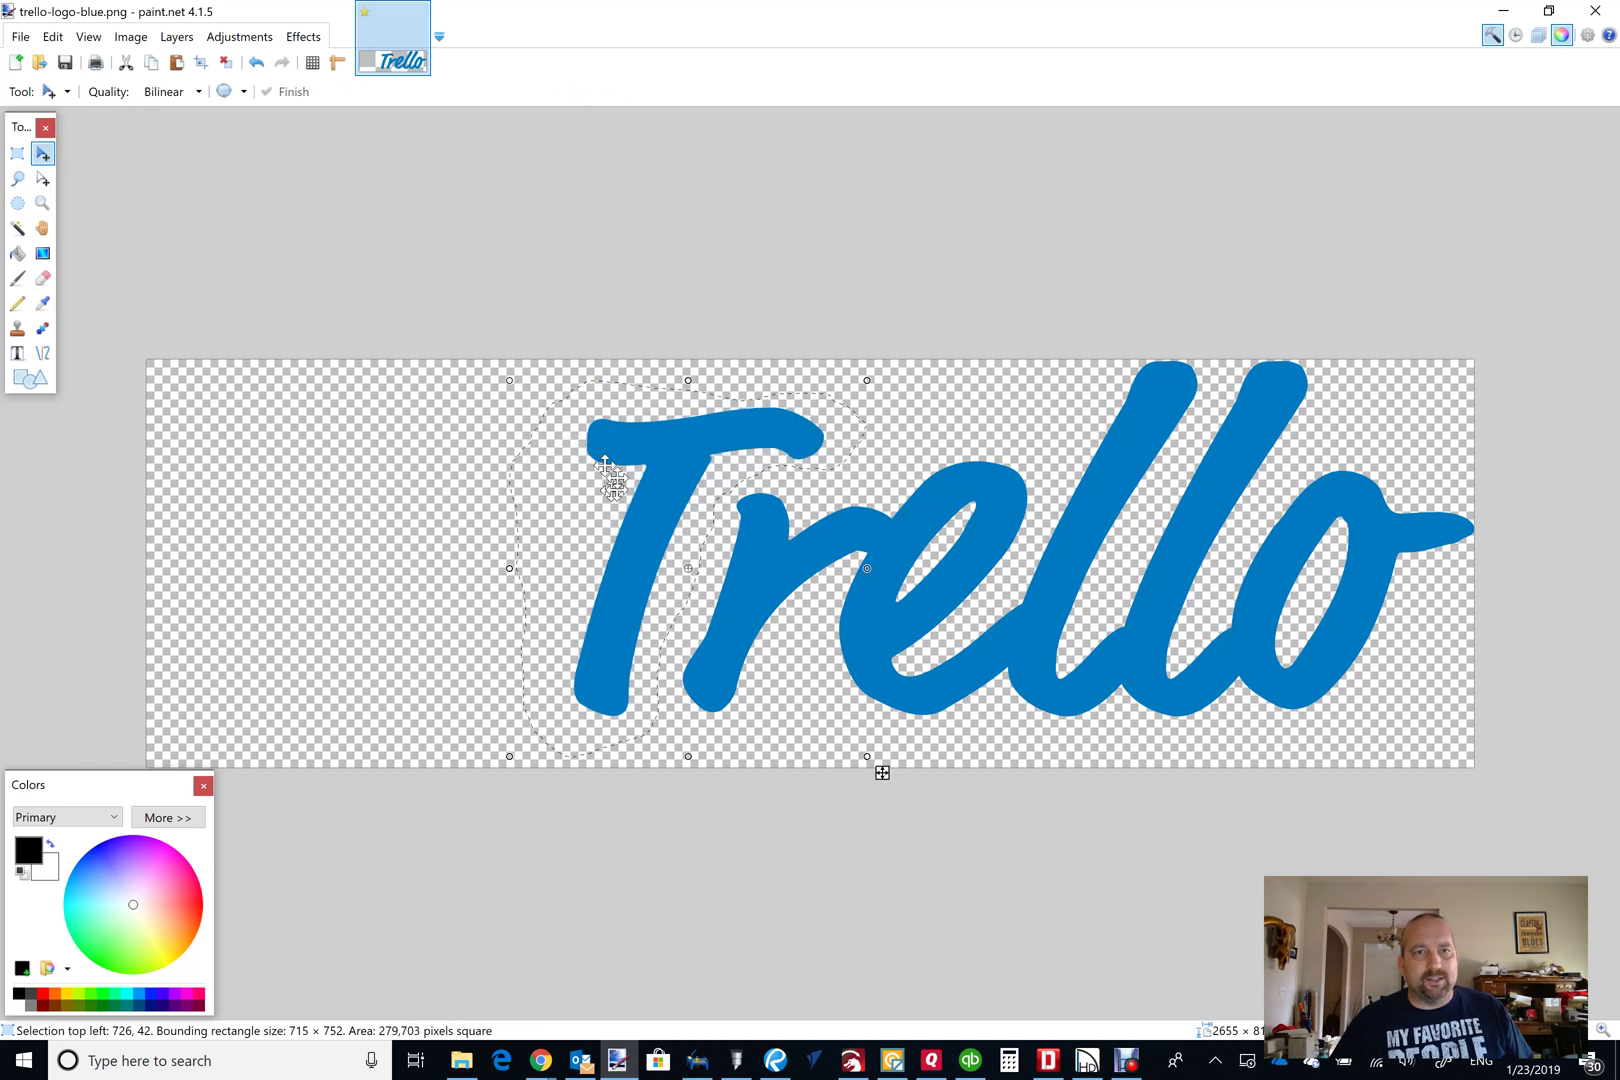
mouse_move(636, 542)
left_mouse_down()
mouse_move(375, 531)
mouse_move(245, 550)
left_mouse_up()
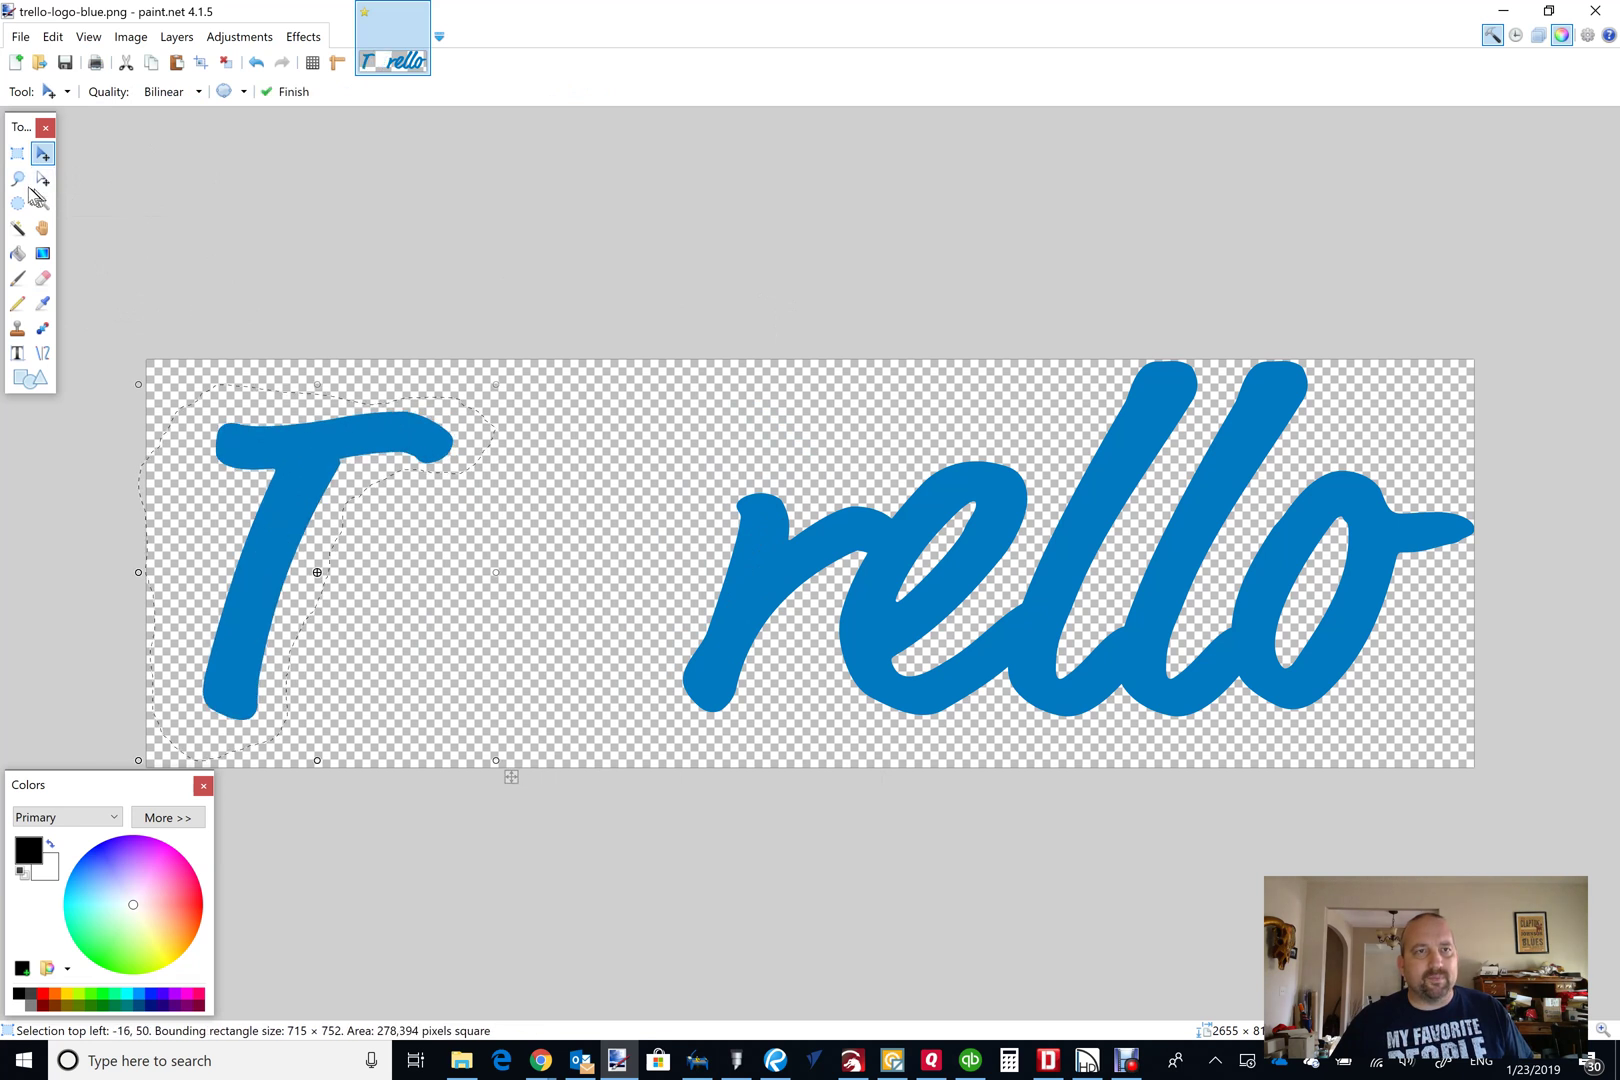
Deselect the T and lasso around the letter r.
key("s")
key("s")
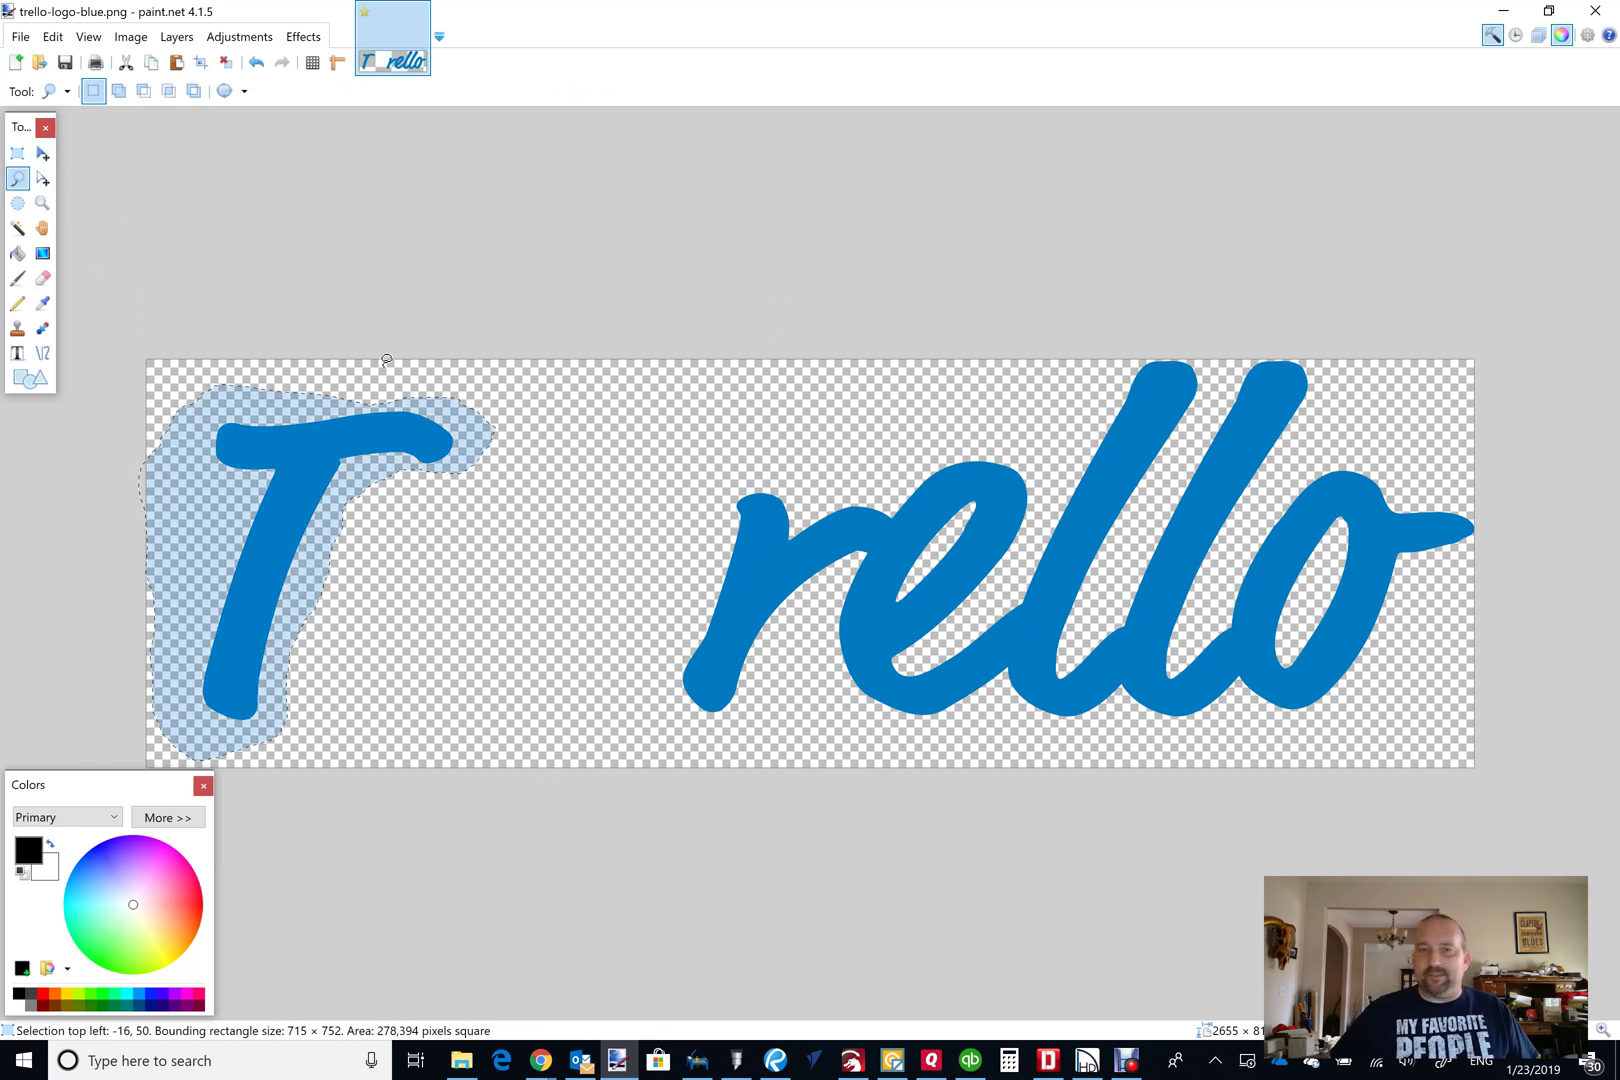
left_click_drag(1192, 546, 1196, 574)
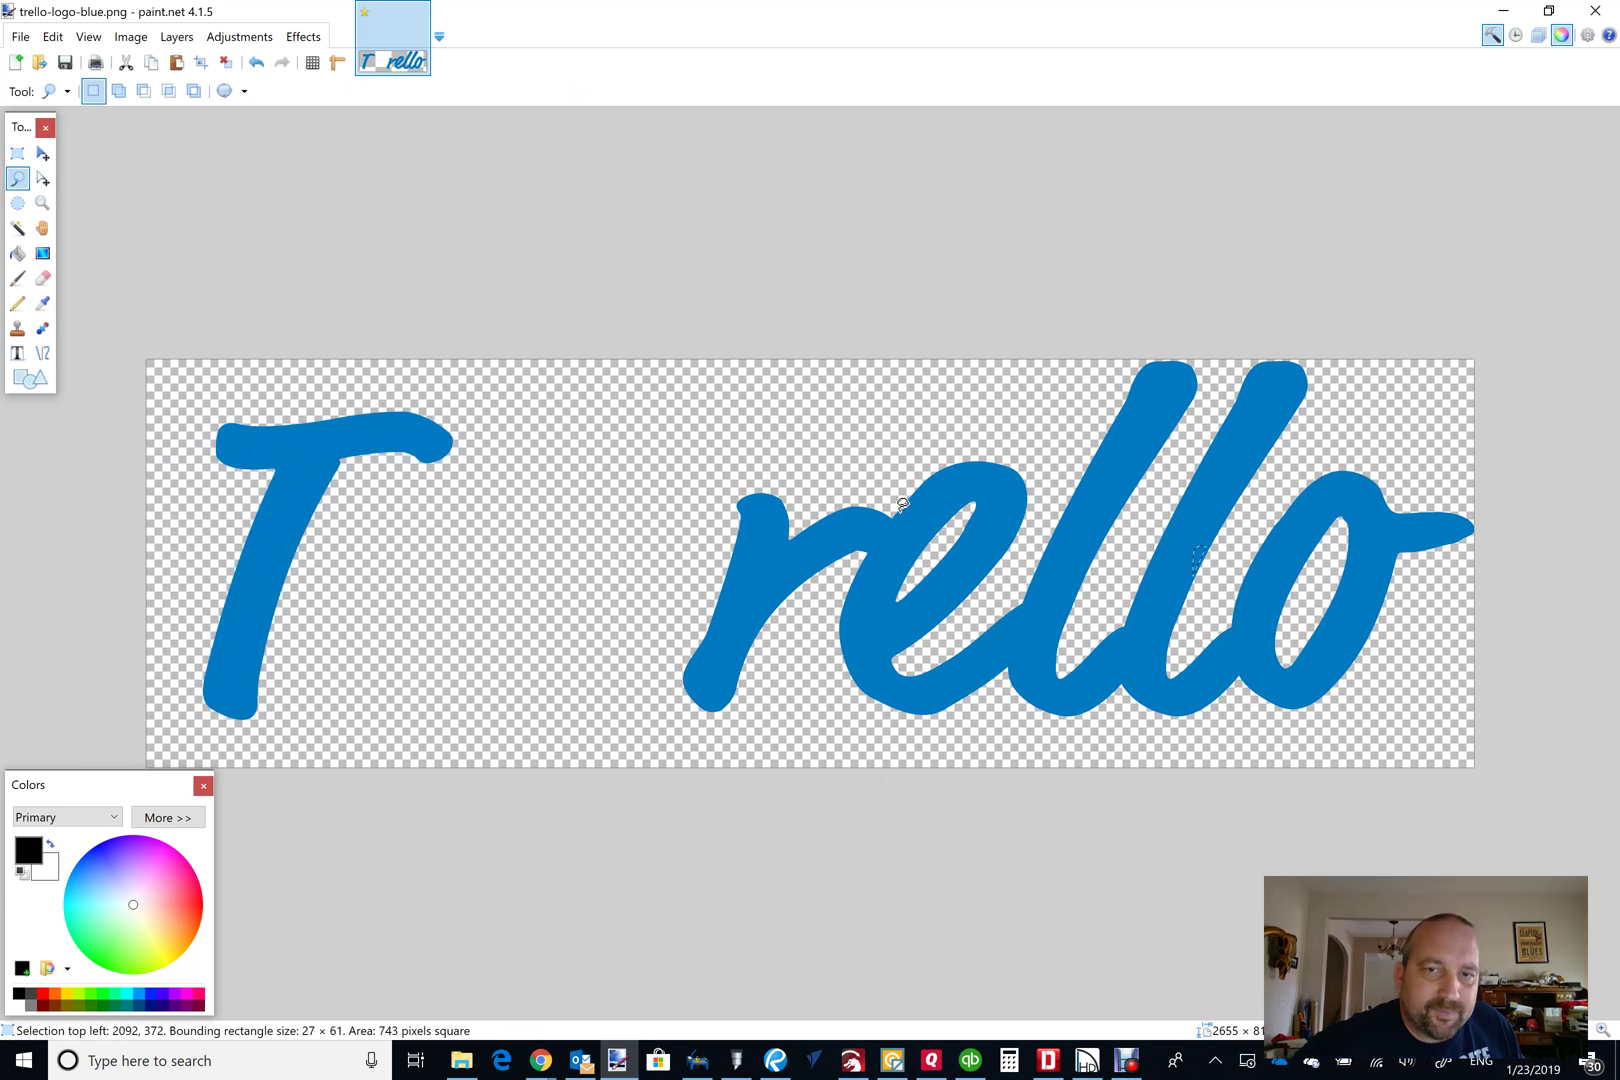
left_click_drag(893, 519, 857, 562)
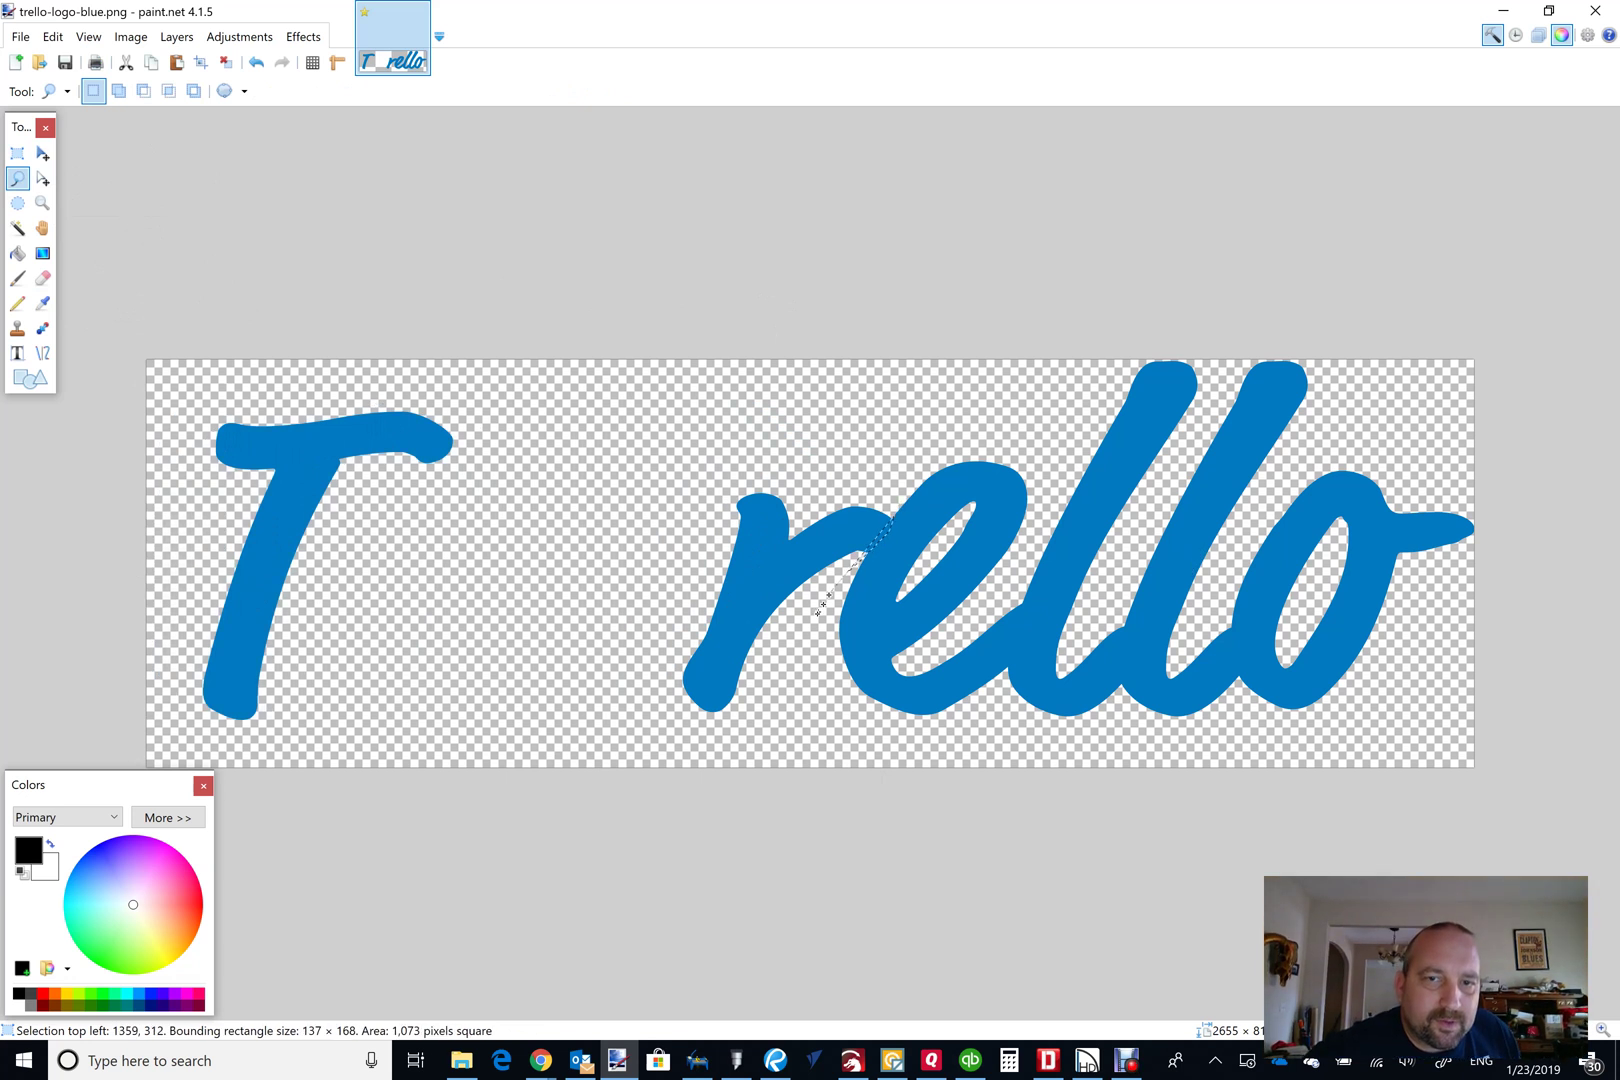
mouse_move(818, 607)
left_mouse_down()
mouse_move(684, 726)
mouse_move(650, 530)
mouse_move(768, 460)
mouse_move(820, 455)
left_mouse_up()
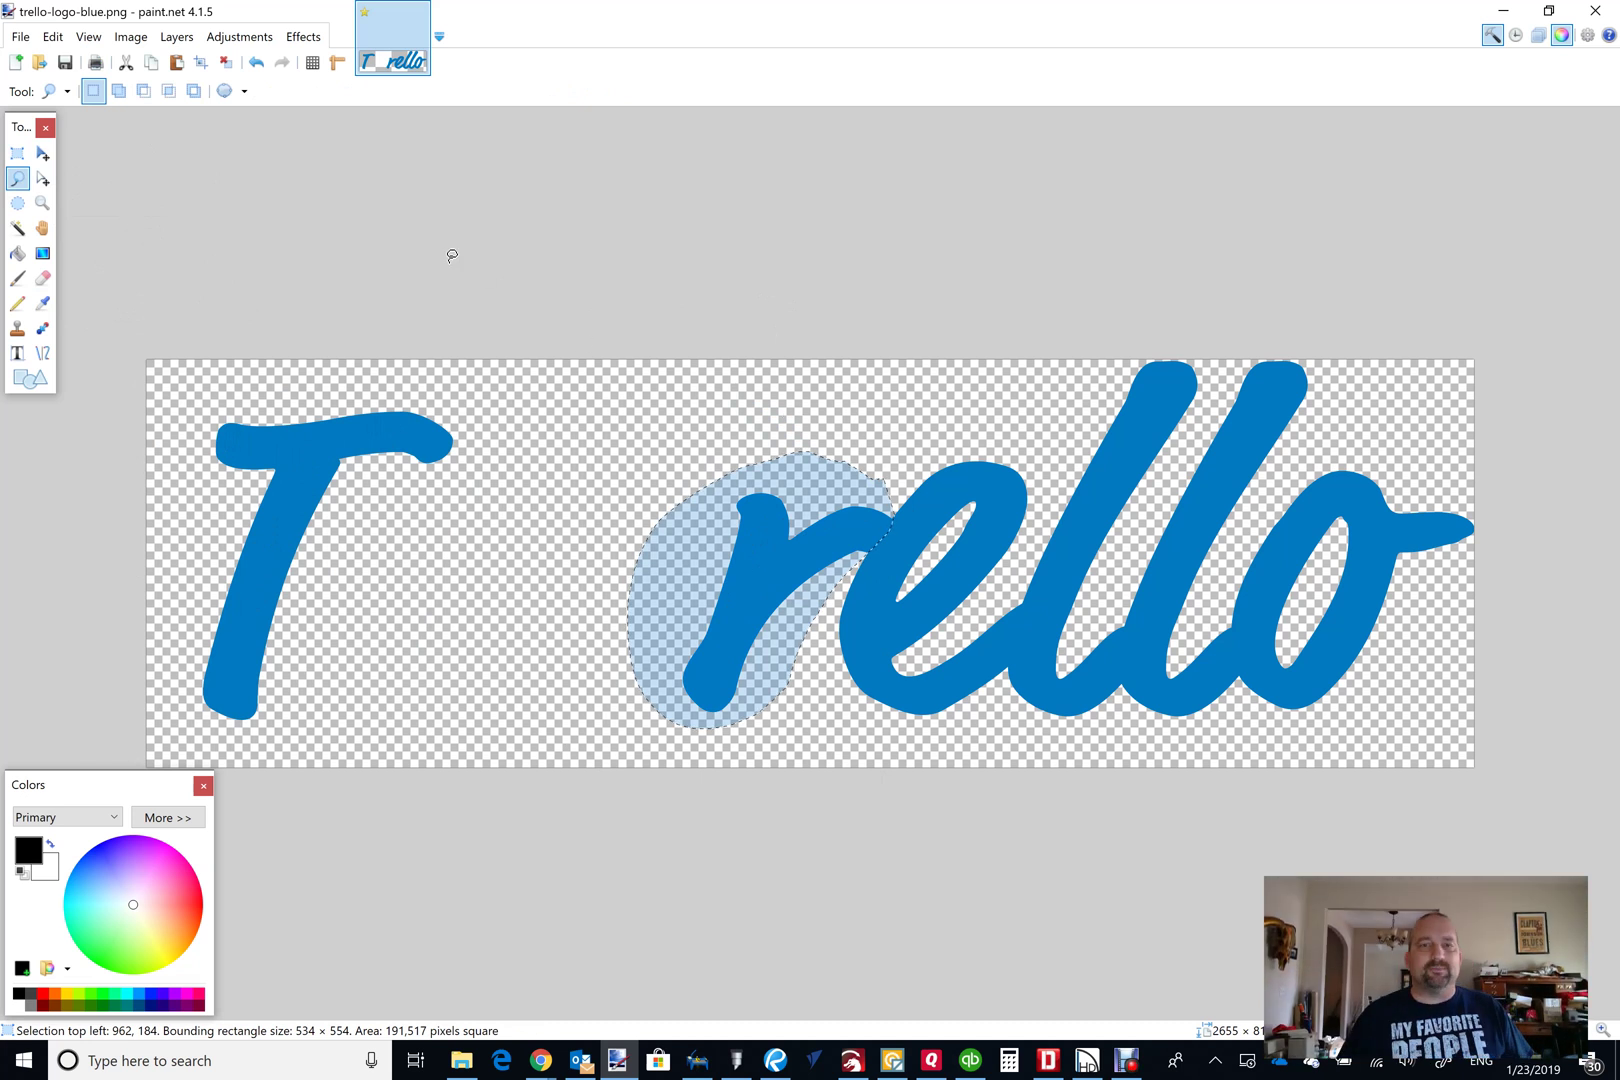
Move the selected r left next to the T.
left_click(42, 153)
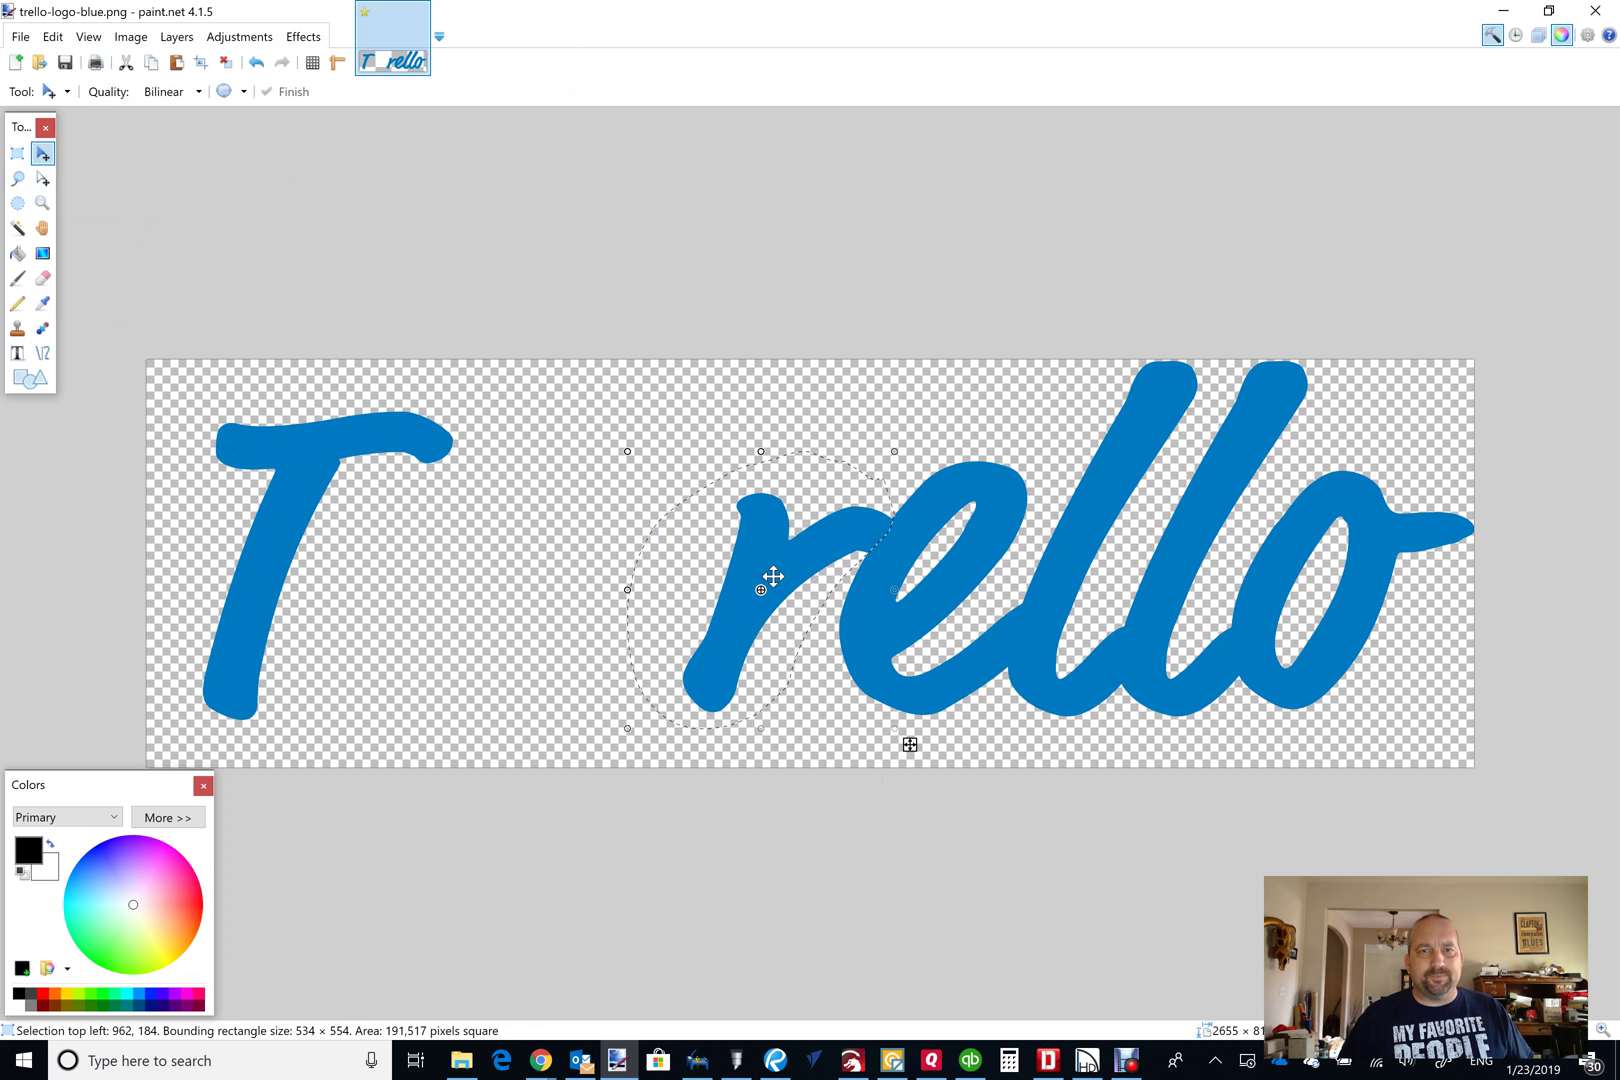
left_click_drag(772, 577, 526, 575)
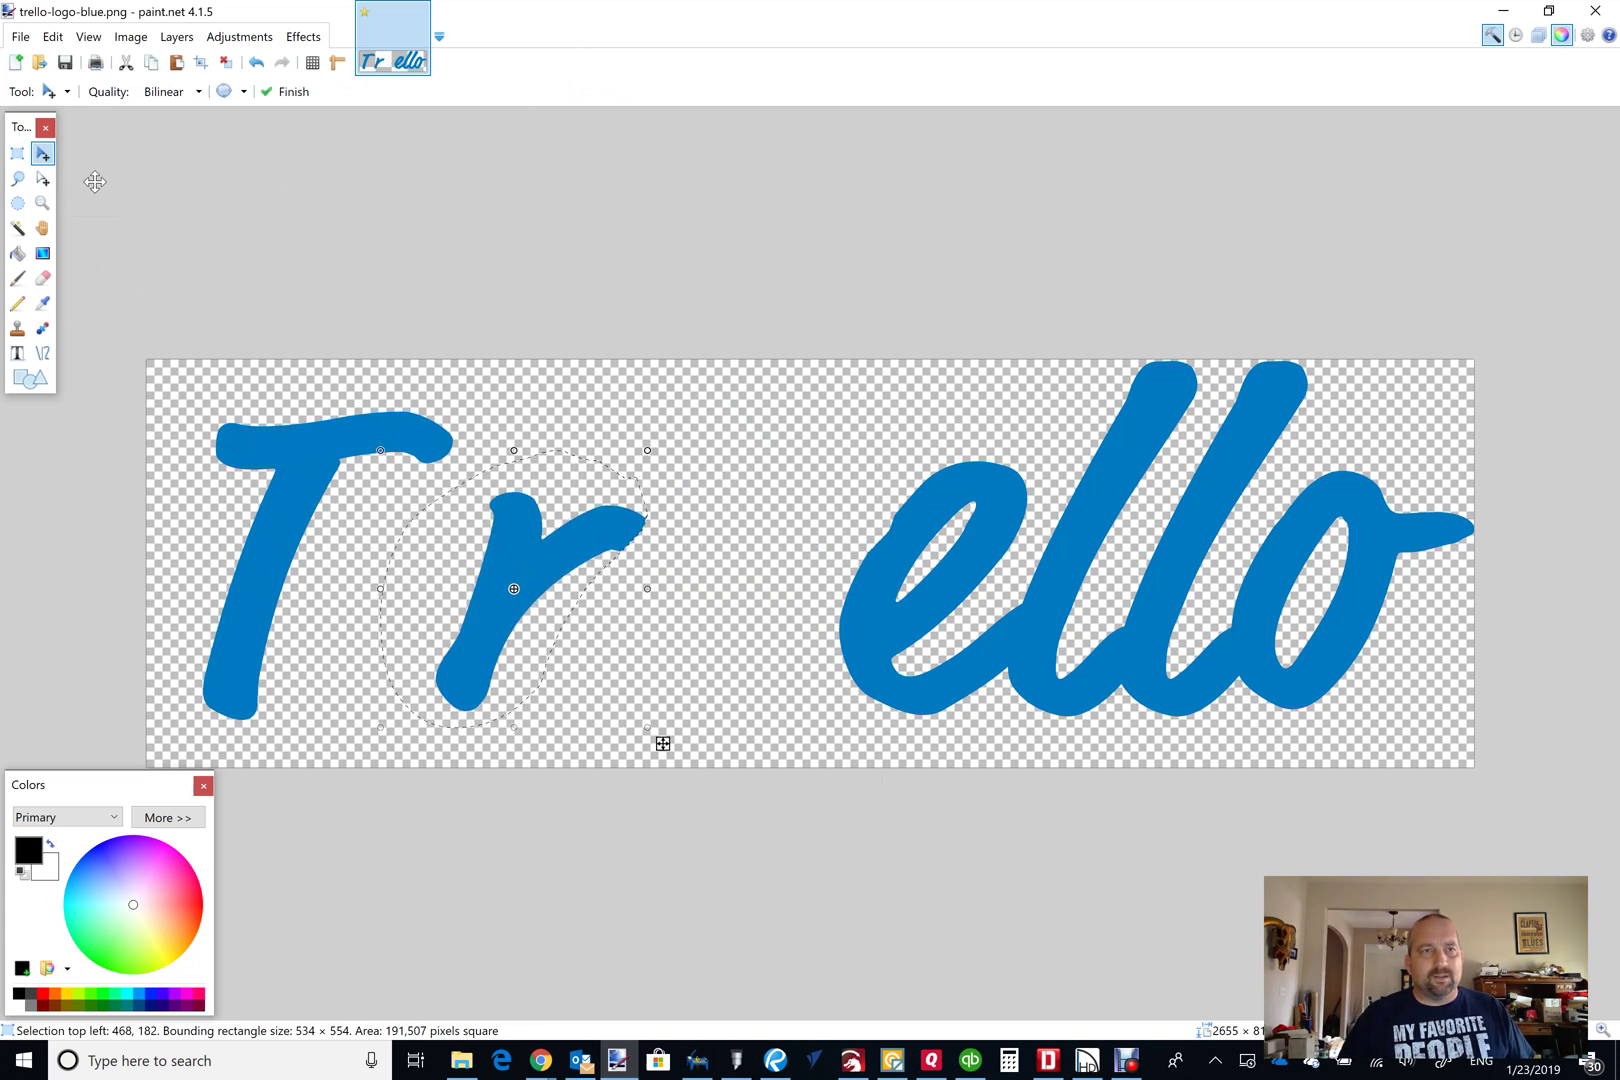
left_click(18, 178)
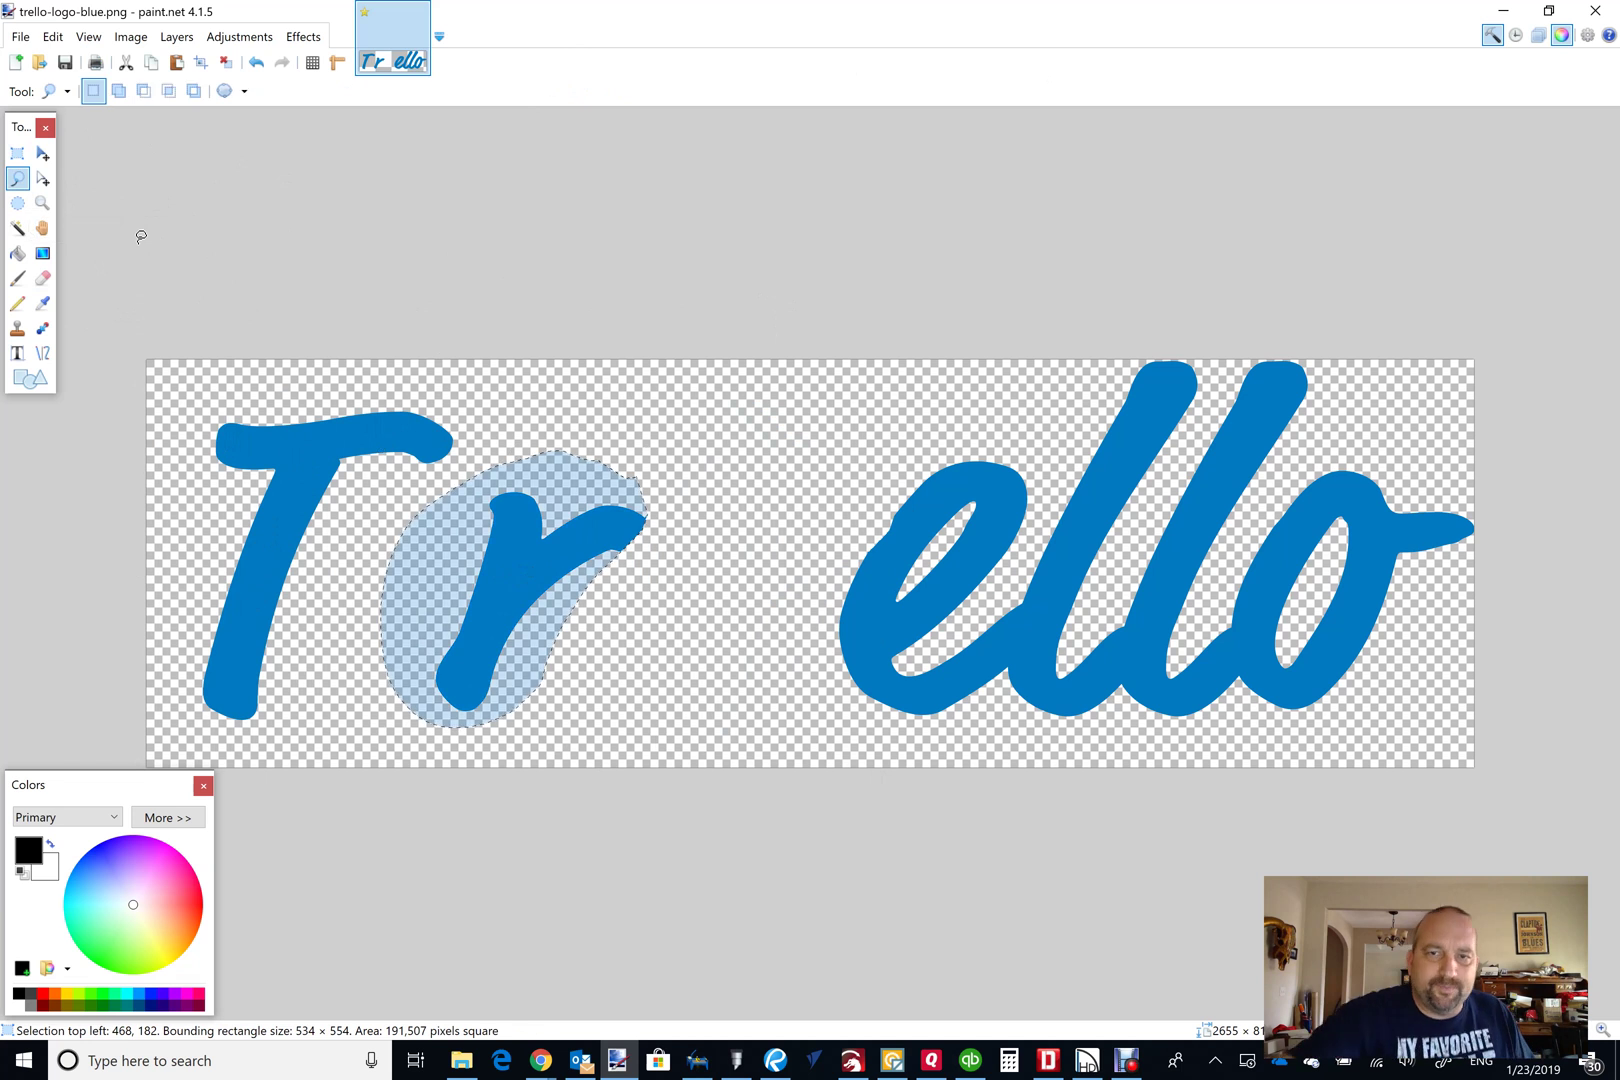
Lasso the e away from 'llo' and move it left beside the r.
mouse_move(1336, 535)
left_mouse_down()
mouse_move(1335, 596)
mouse_move(1311, 651)
mouse_move(1340, 545)
left_mouse_up()
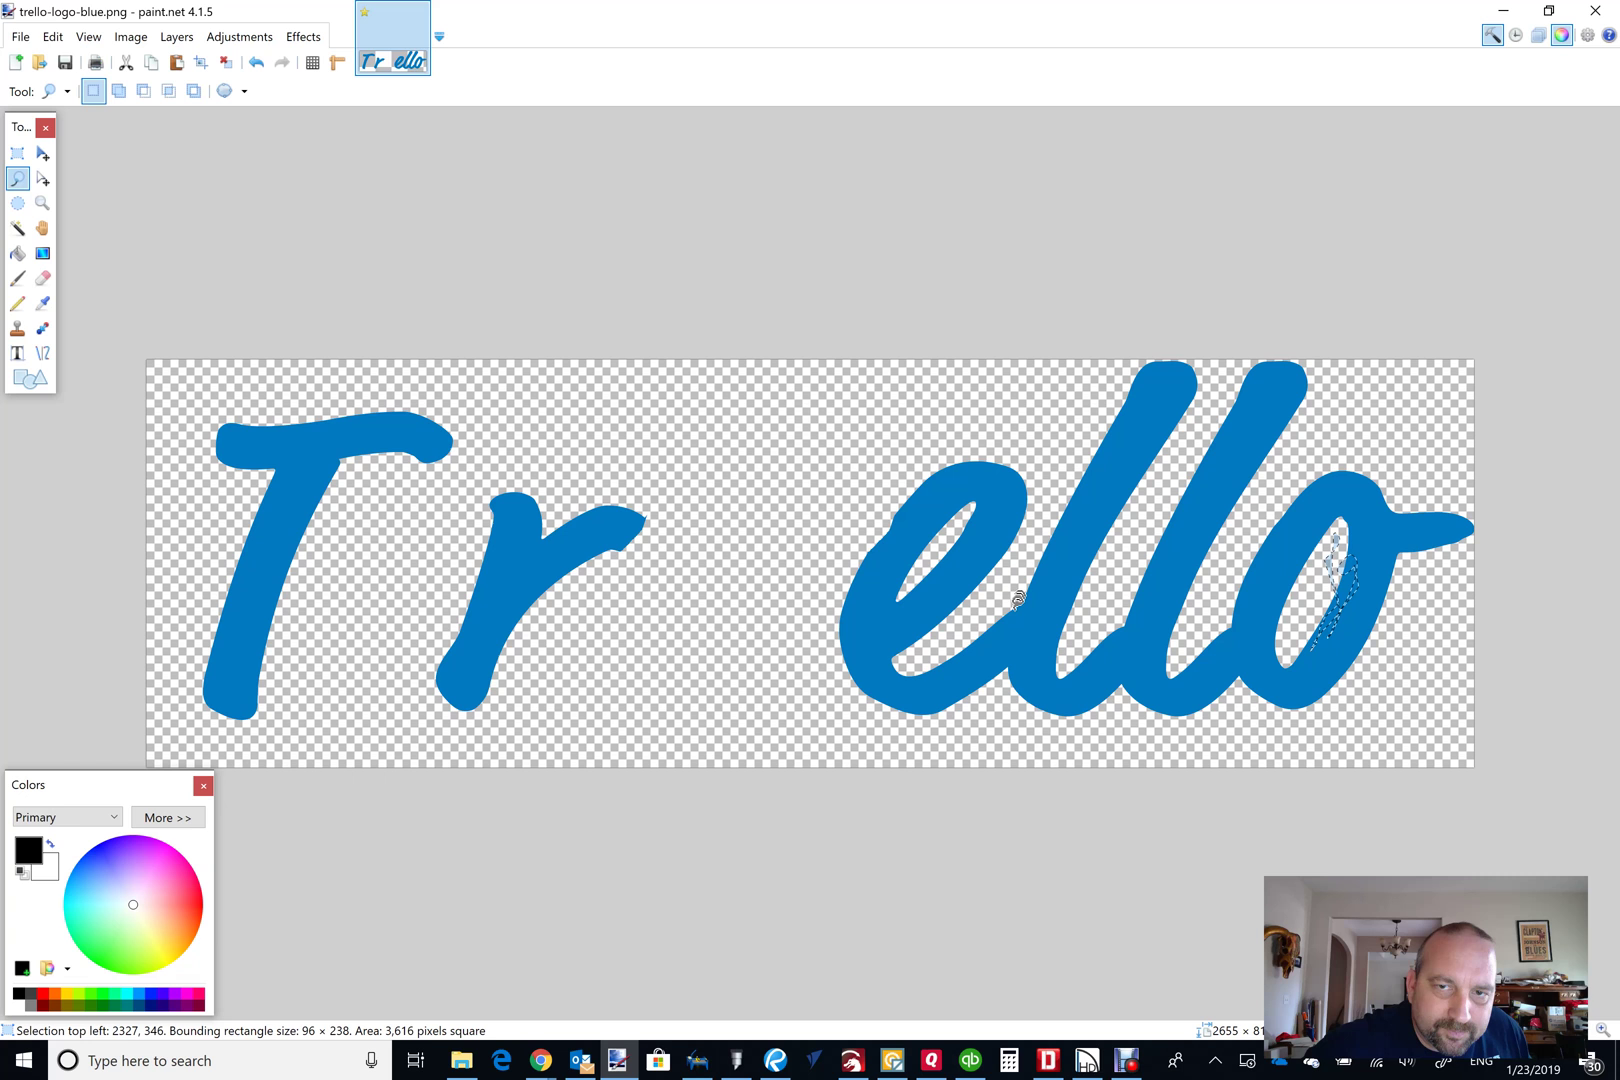
mouse_move(1017, 604)
left_mouse_down()
mouse_move(992, 683)
mouse_move(952, 719)
mouse_move(840, 705)
mouse_move(818, 475)
mouse_move(984, 409)
mouse_move(1034, 498)
left_mouse_up()
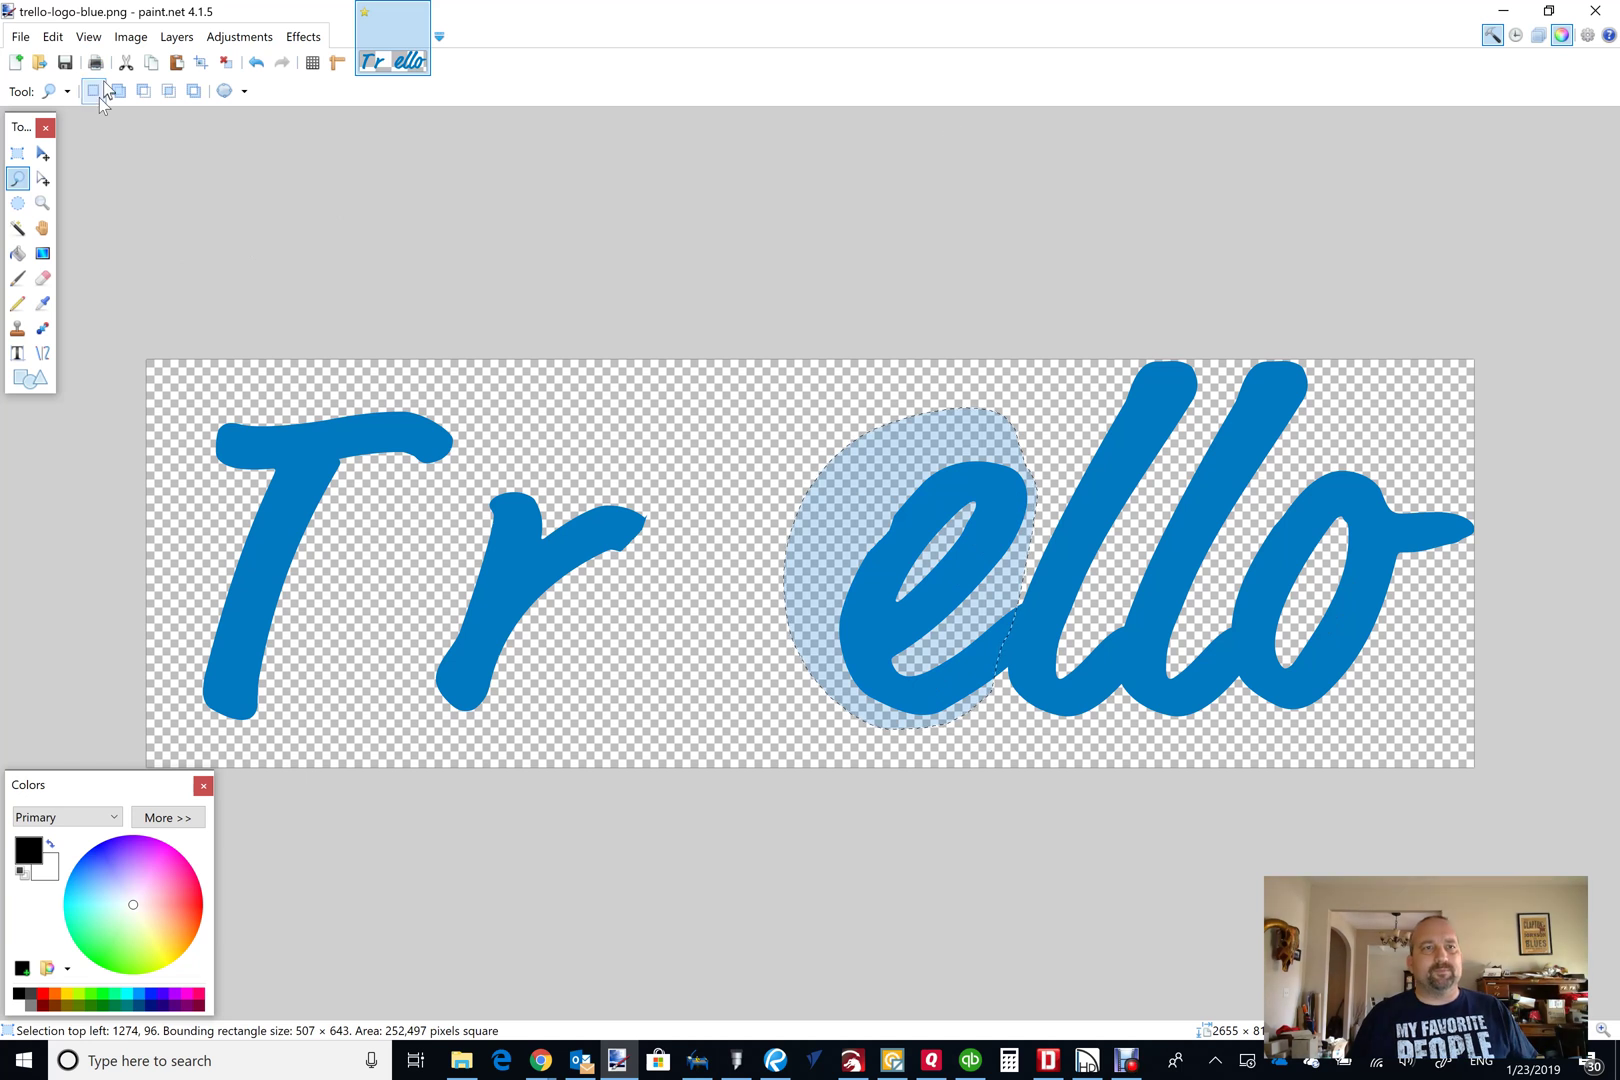
left_click(42, 180)
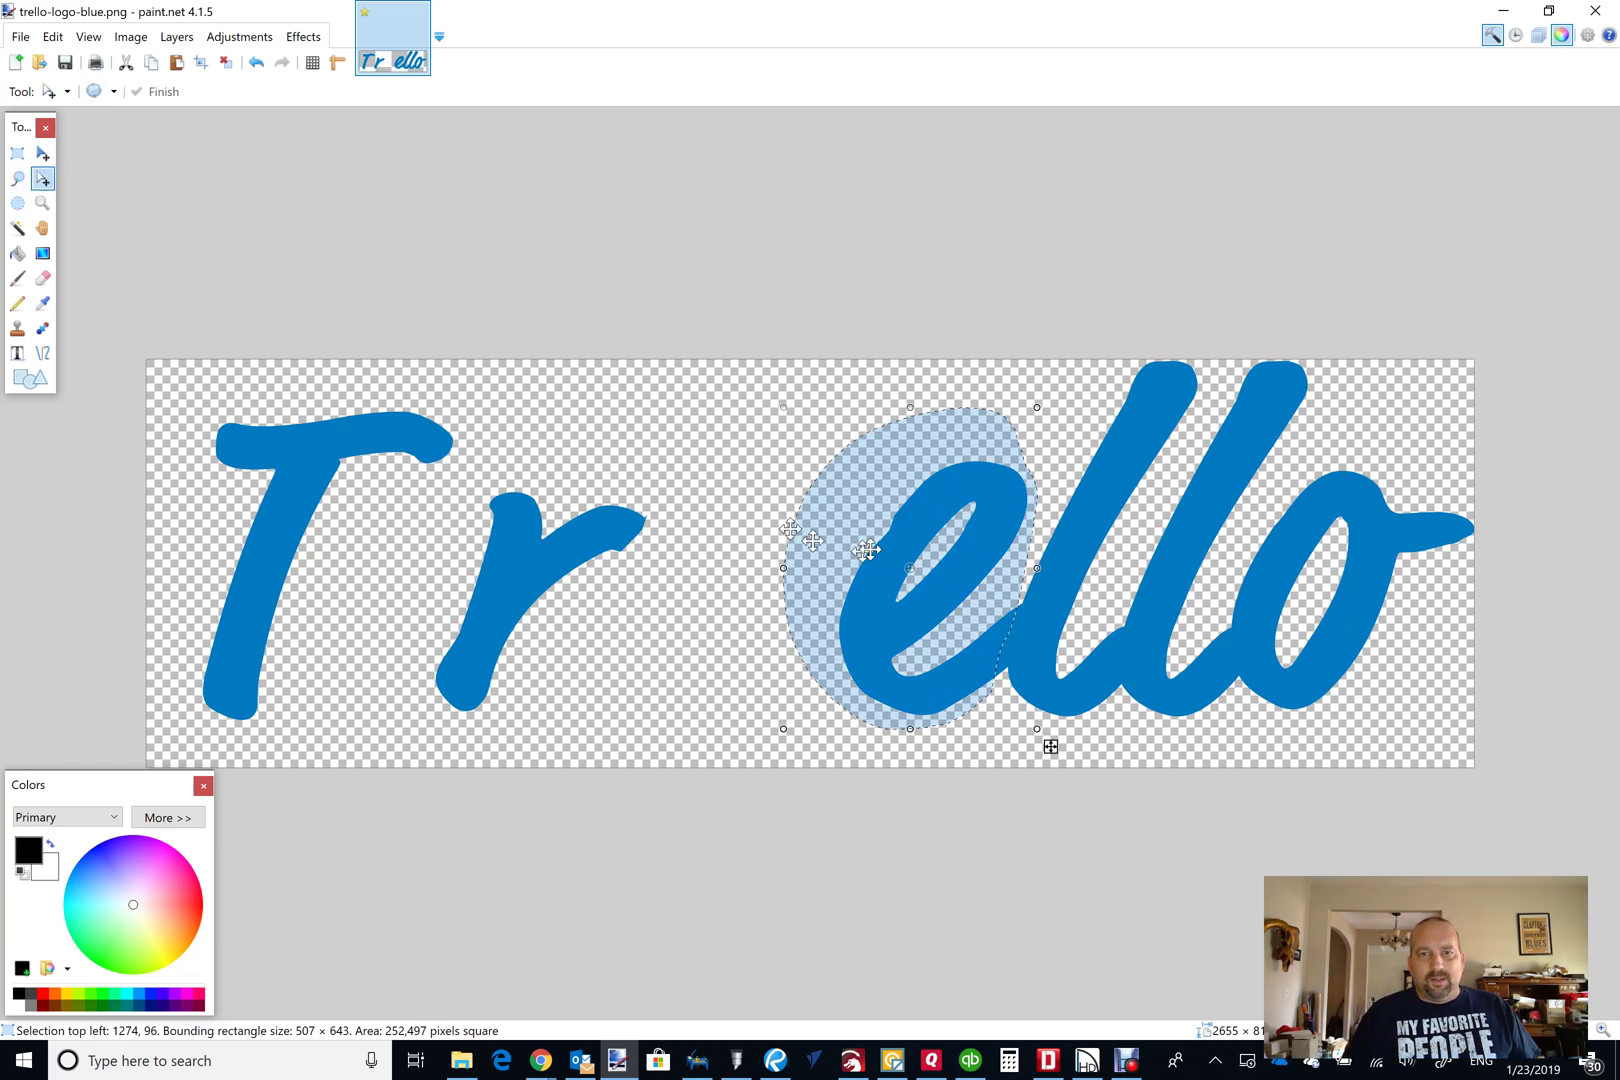
left_click(42, 153)
left_click_drag(935, 597, 780, 590)
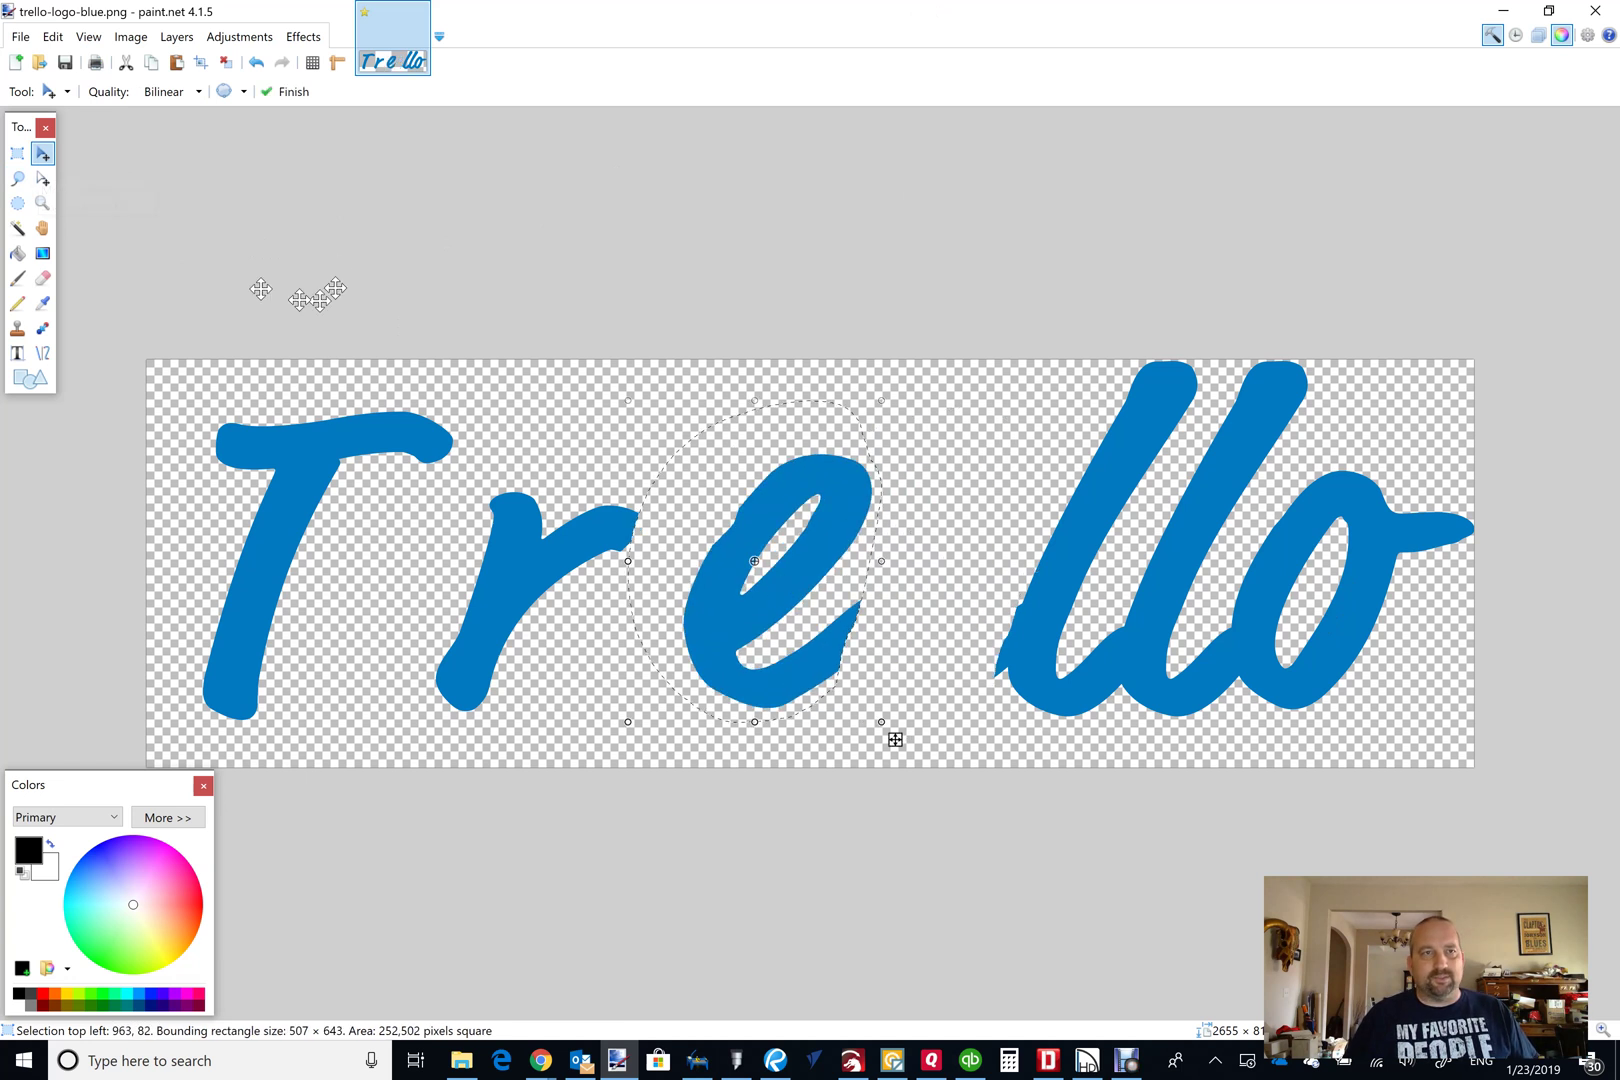
Clear the selection and erase the first l.
left_click(42, 278)
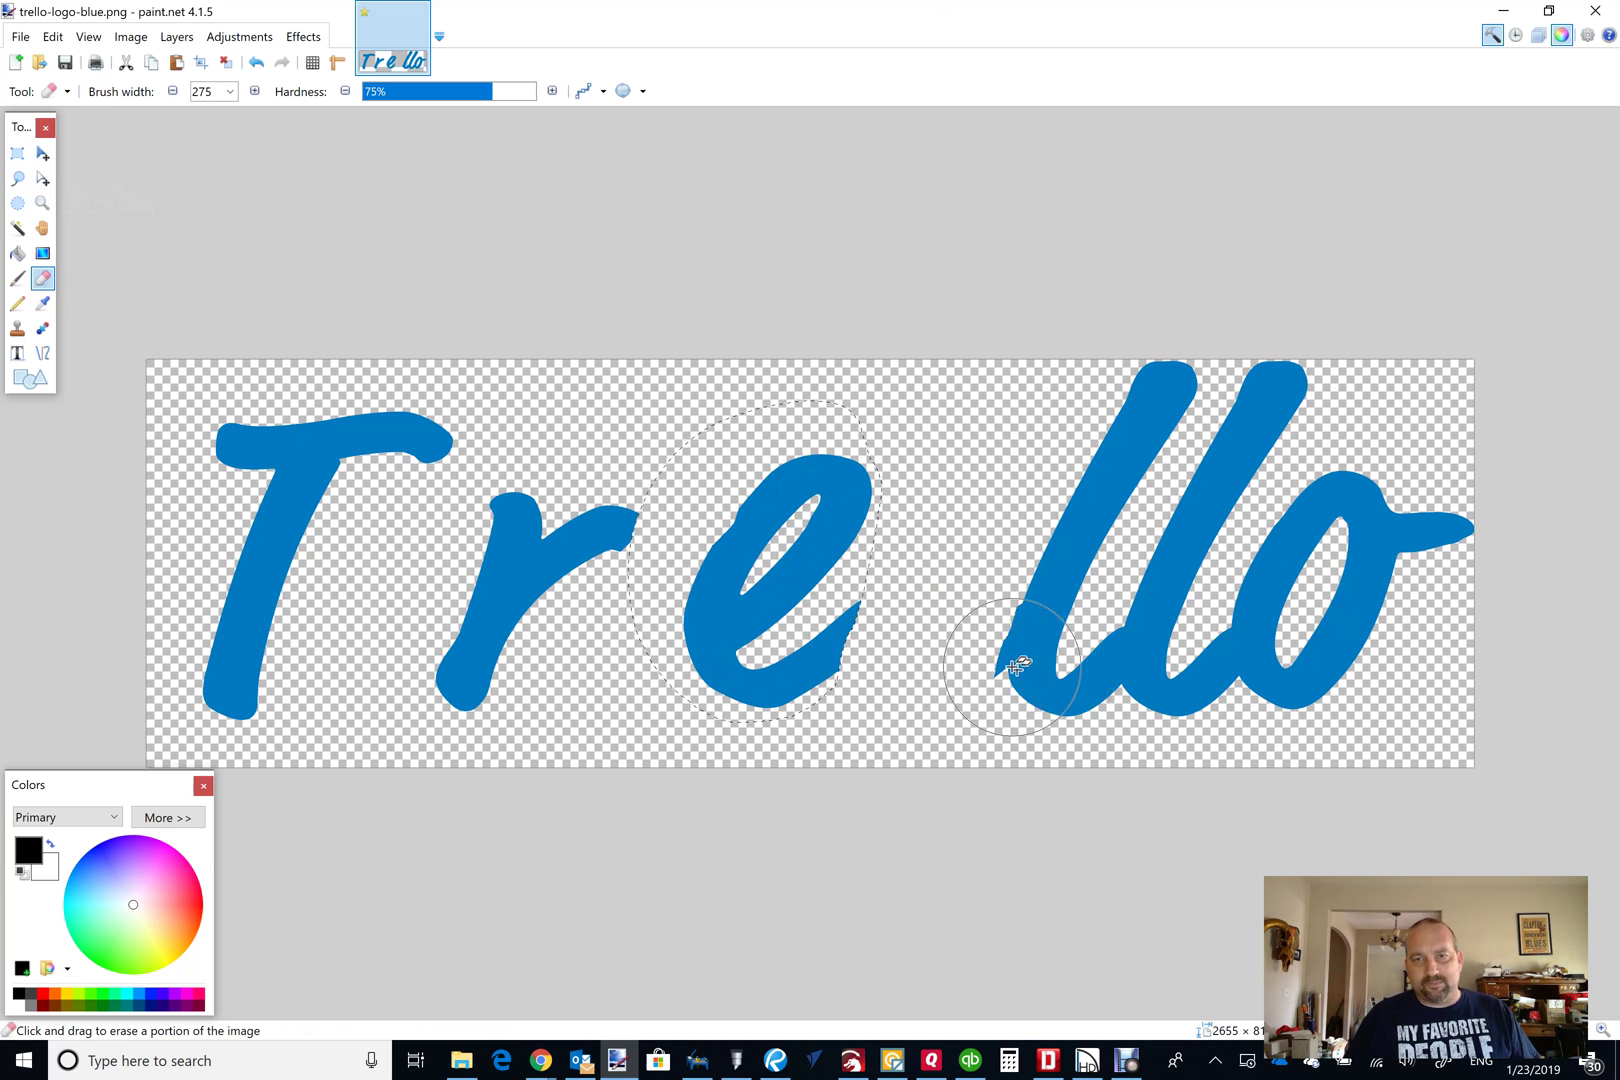
left_click(18, 153)
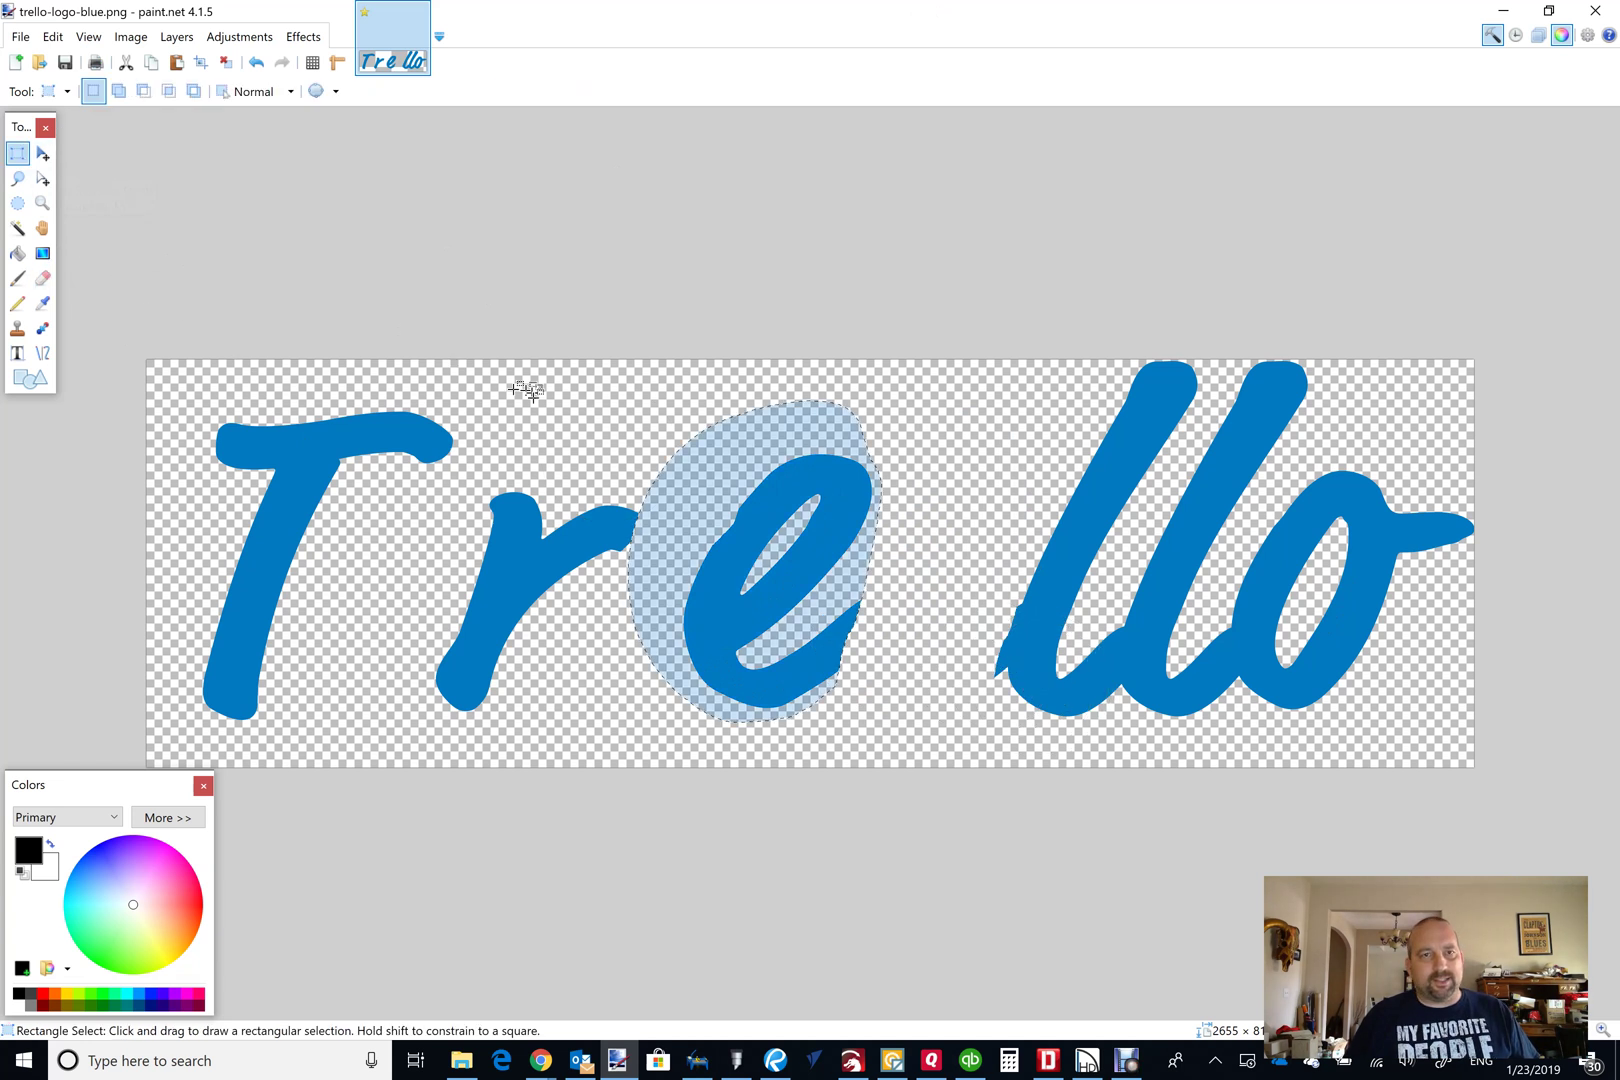
left_click(556, 386)
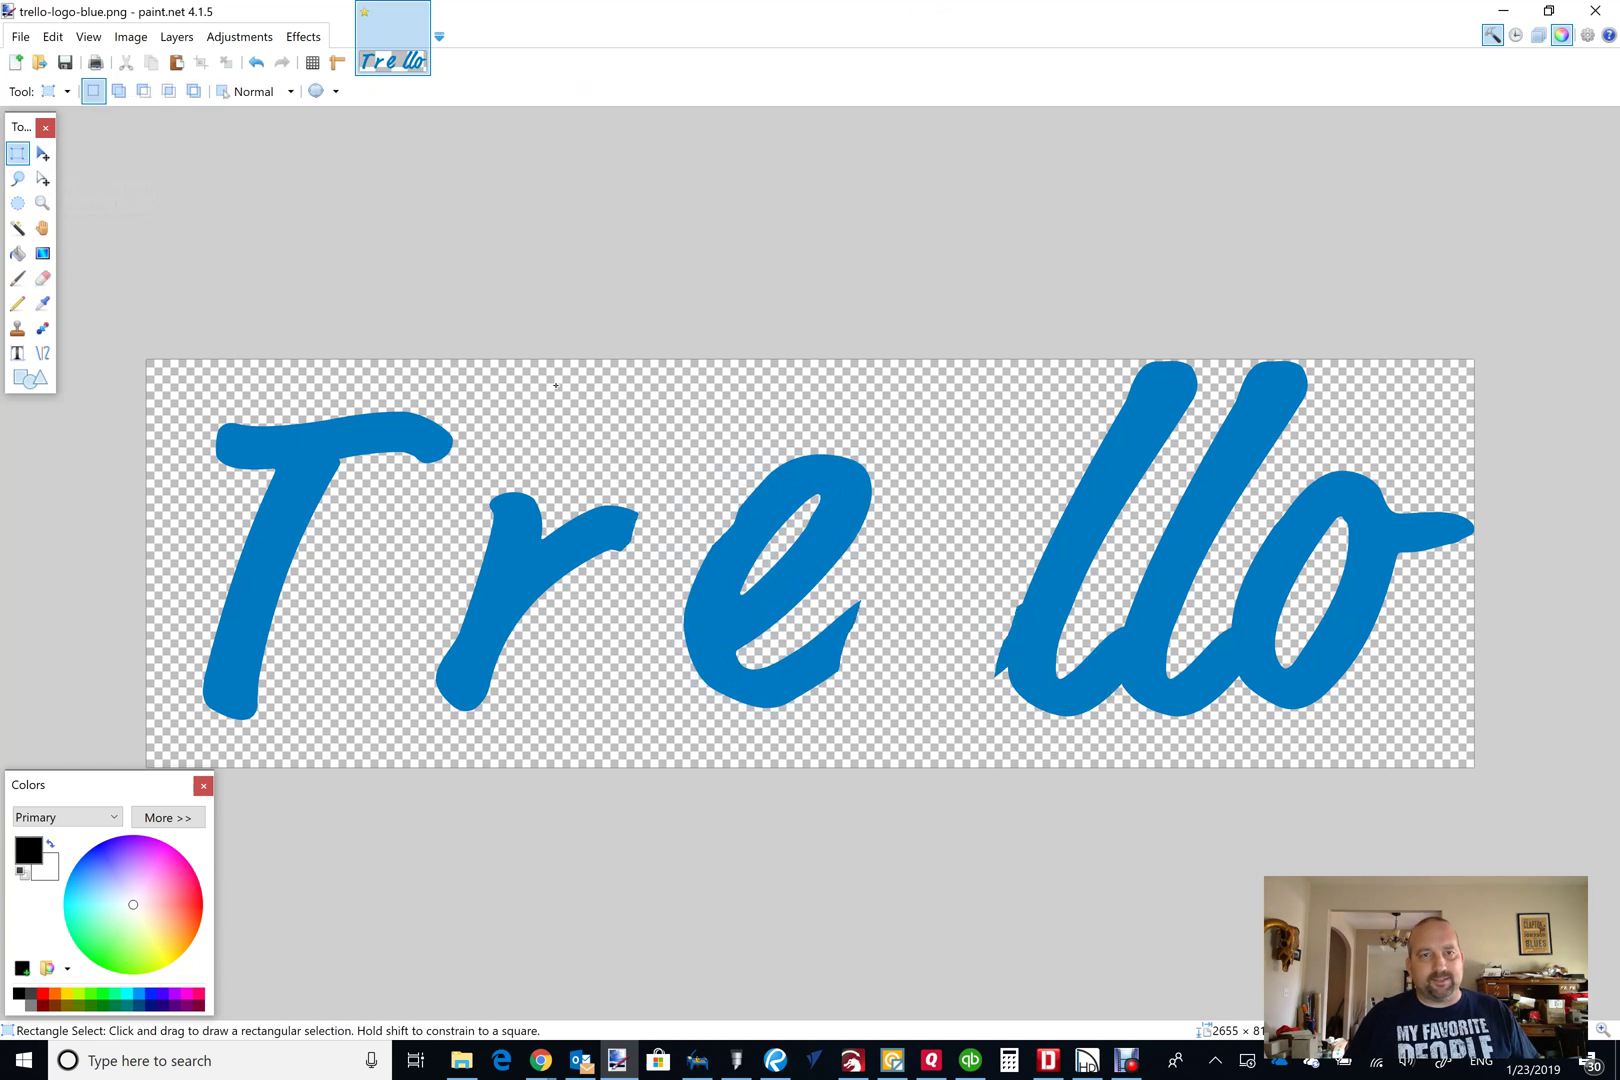
left_click(42, 280)
mouse_move(1002, 698)
left_mouse_down()
mouse_move(1046, 665)
mouse_move(1056, 692)
mouse_move(1048, 633)
mouse_move(1095, 590)
mouse_move(1048, 560)
mouse_move(1040, 590)
left_mouse_up()
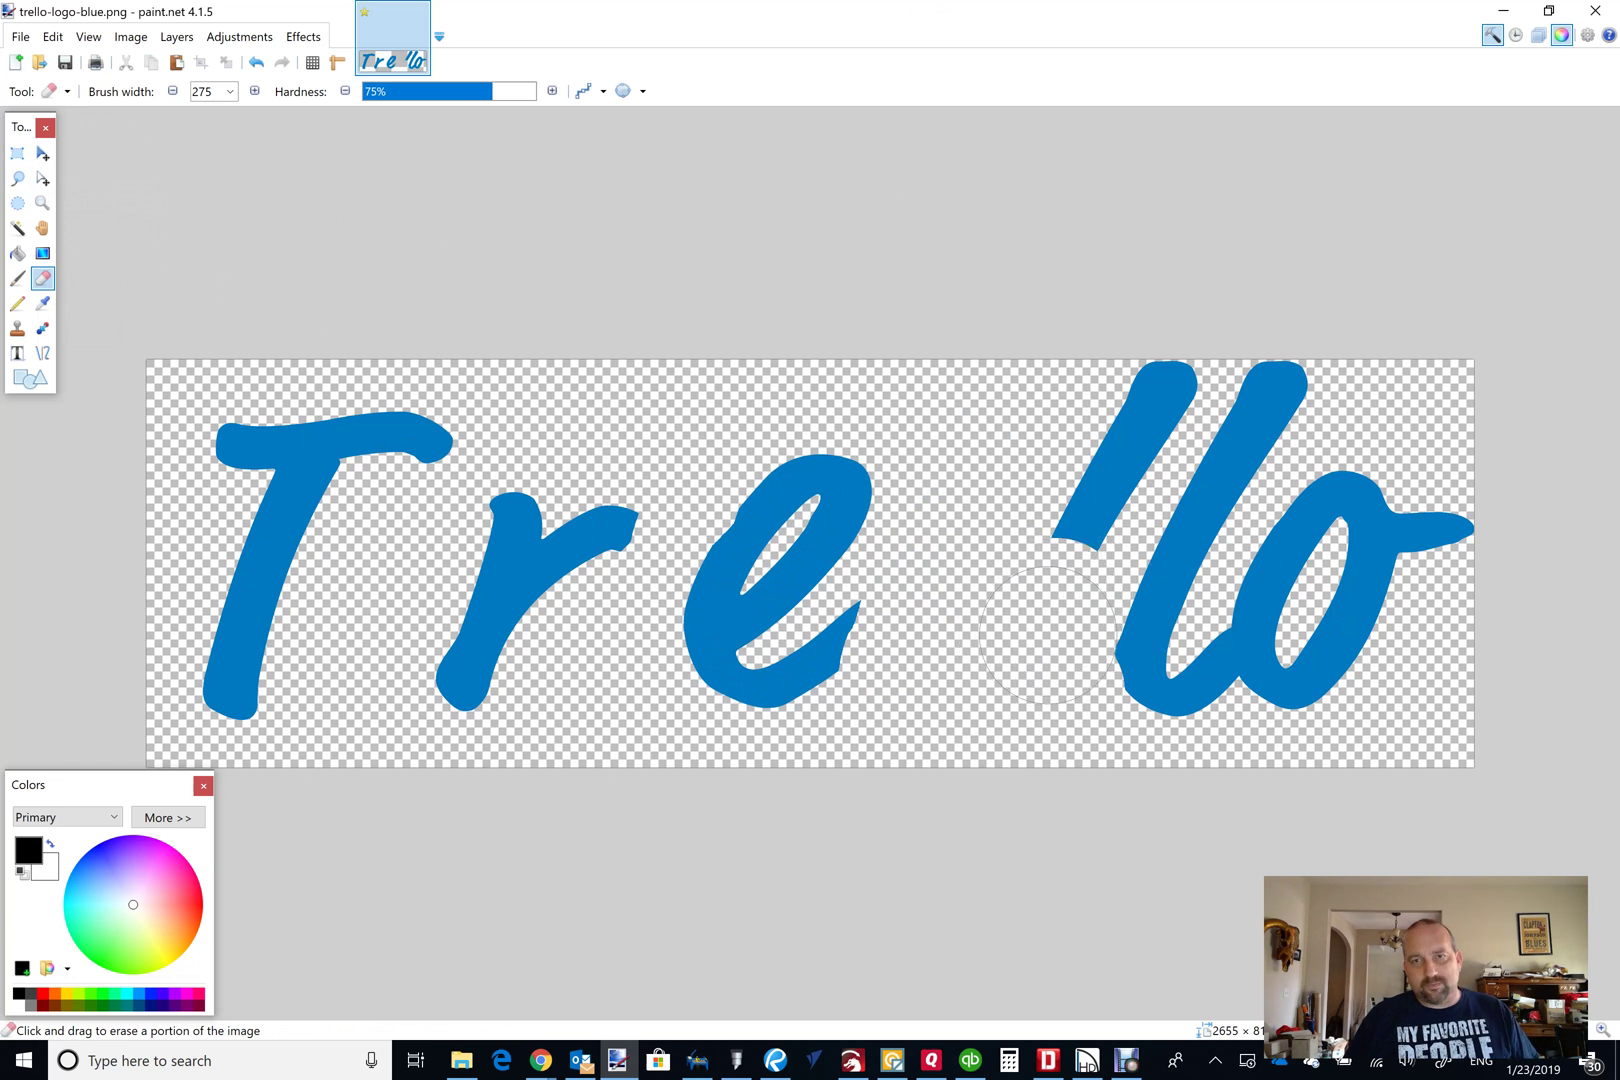
left_click_drag(1047, 606, 1140, 370)
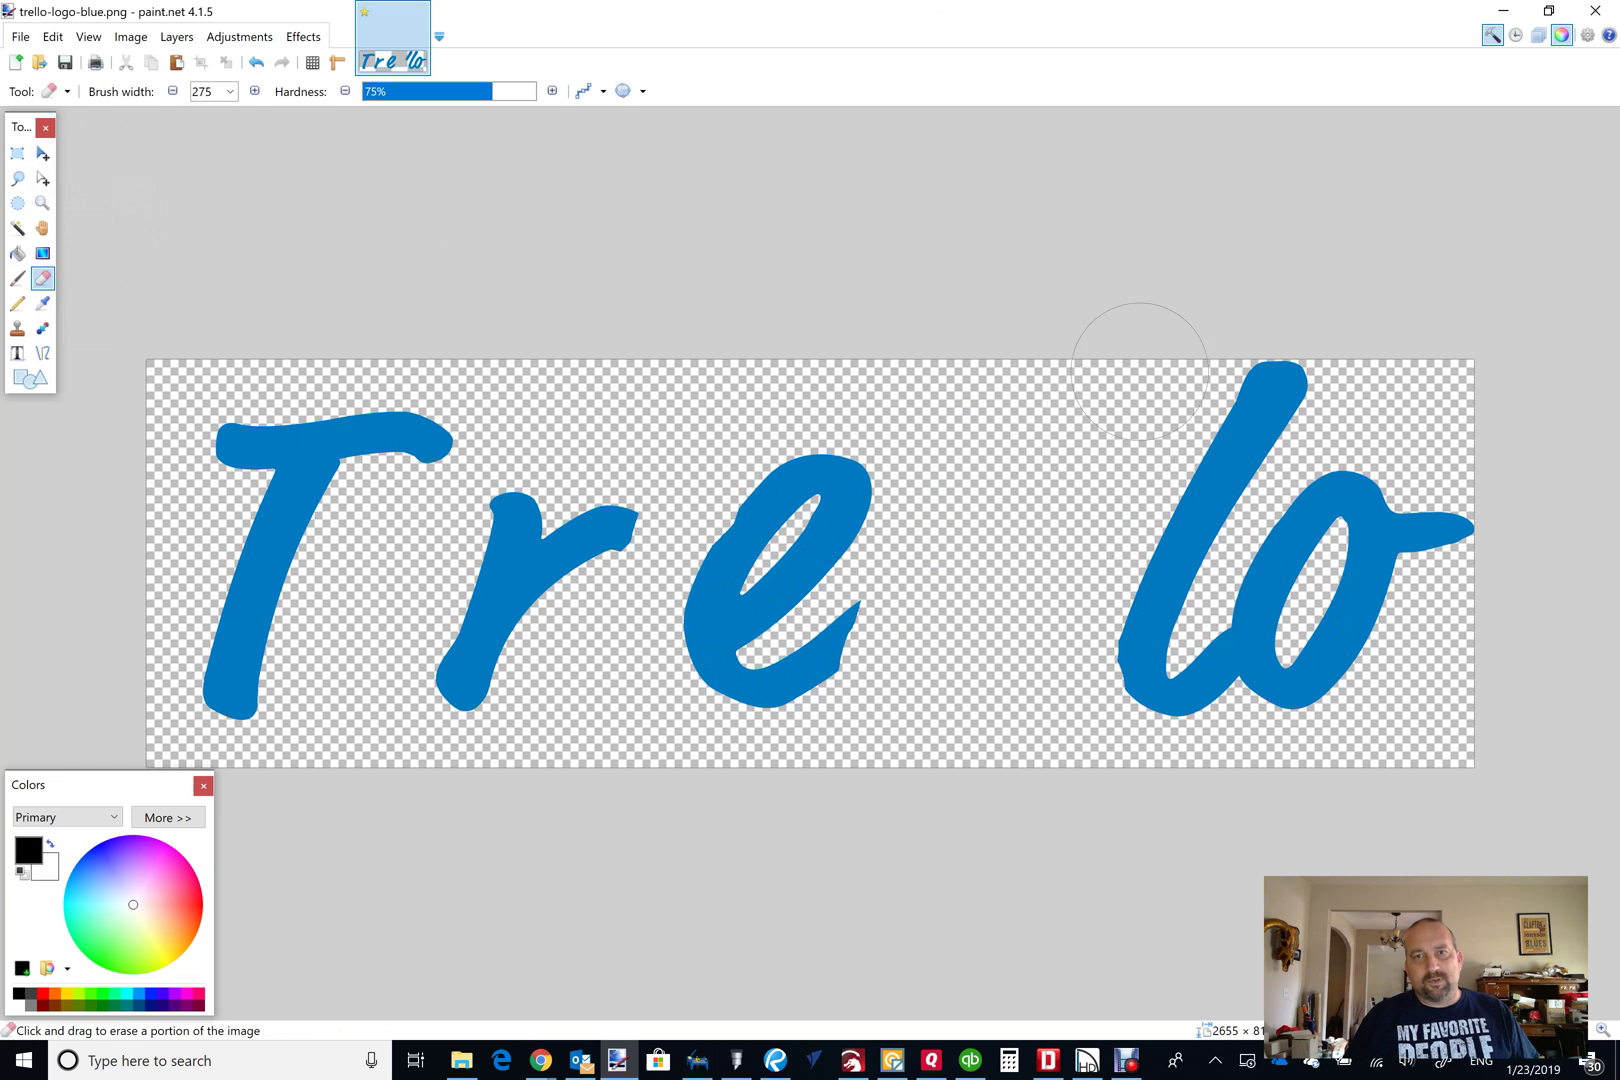
Lasso the remaining l and move it left into the gap.
left_click(20, 181)
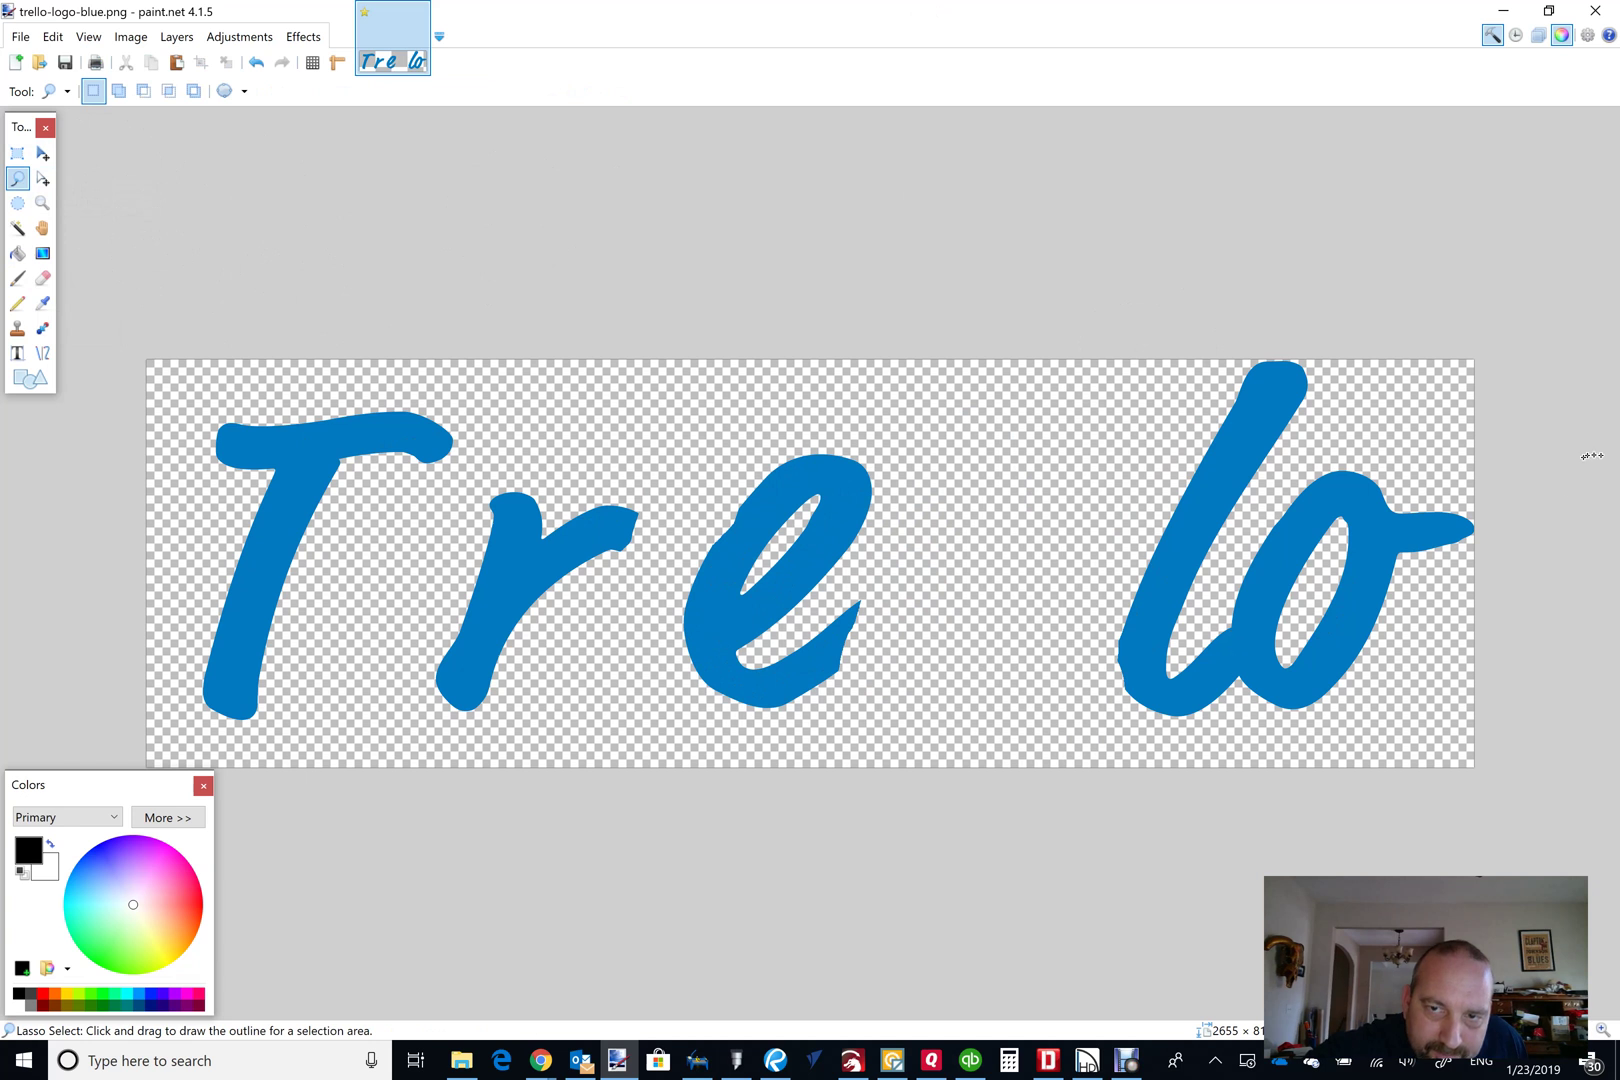
left_click(1227, 643)
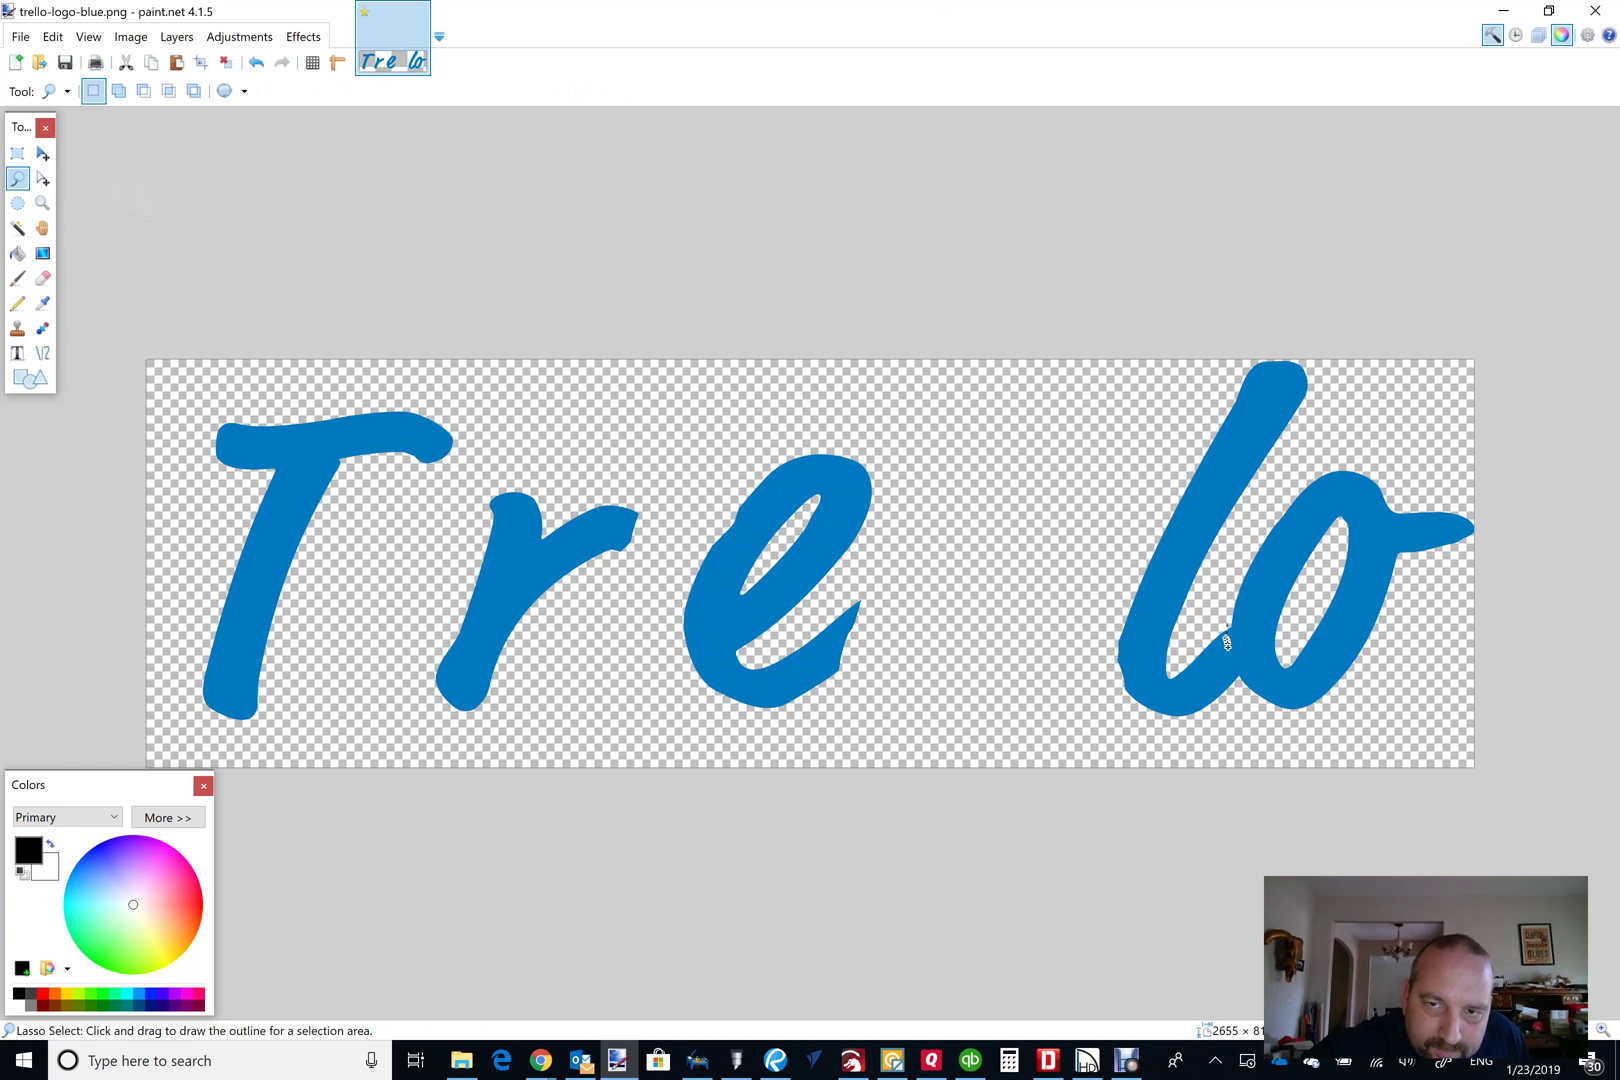
mouse_move(1227, 643)
left_mouse_down()
mouse_move(1232, 690)
mouse_move(1150, 716)
mouse_move(1150, 435)
mouse_move(1320, 343)
mouse_move(1300, 480)
mouse_move(1222, 612)
left_mouse_up()
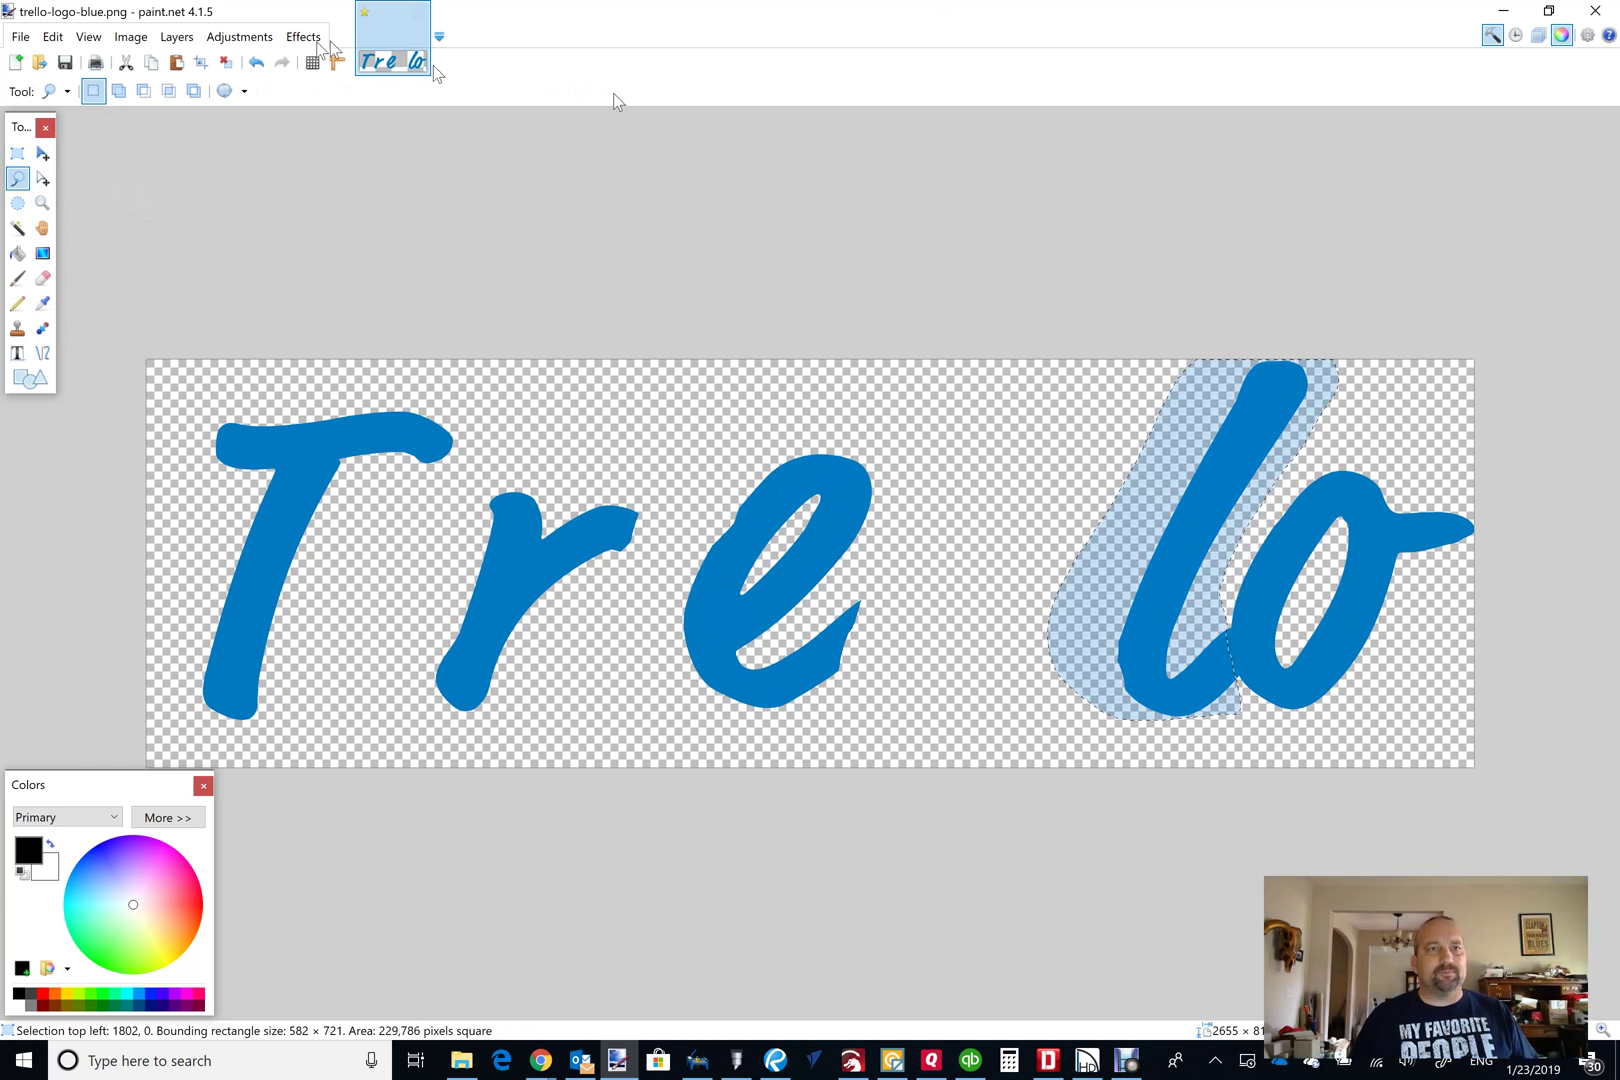
left_click(42, 153)
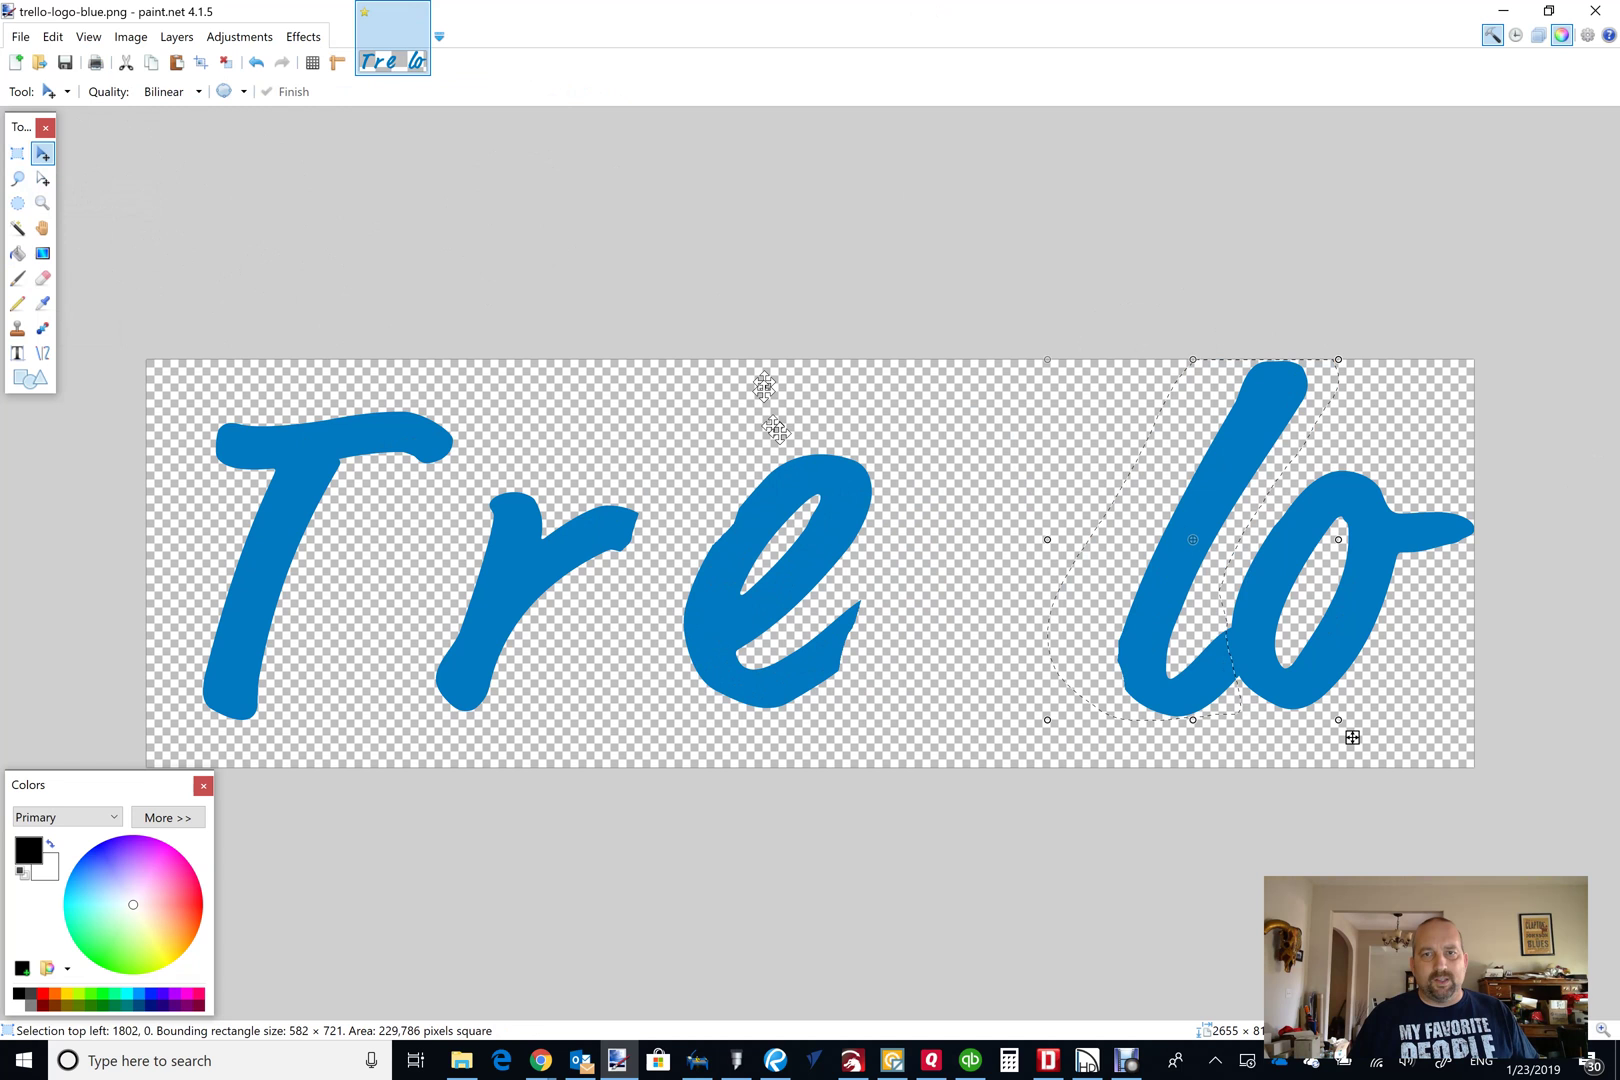
left_click_drag(1151, 590, 1005, 594)
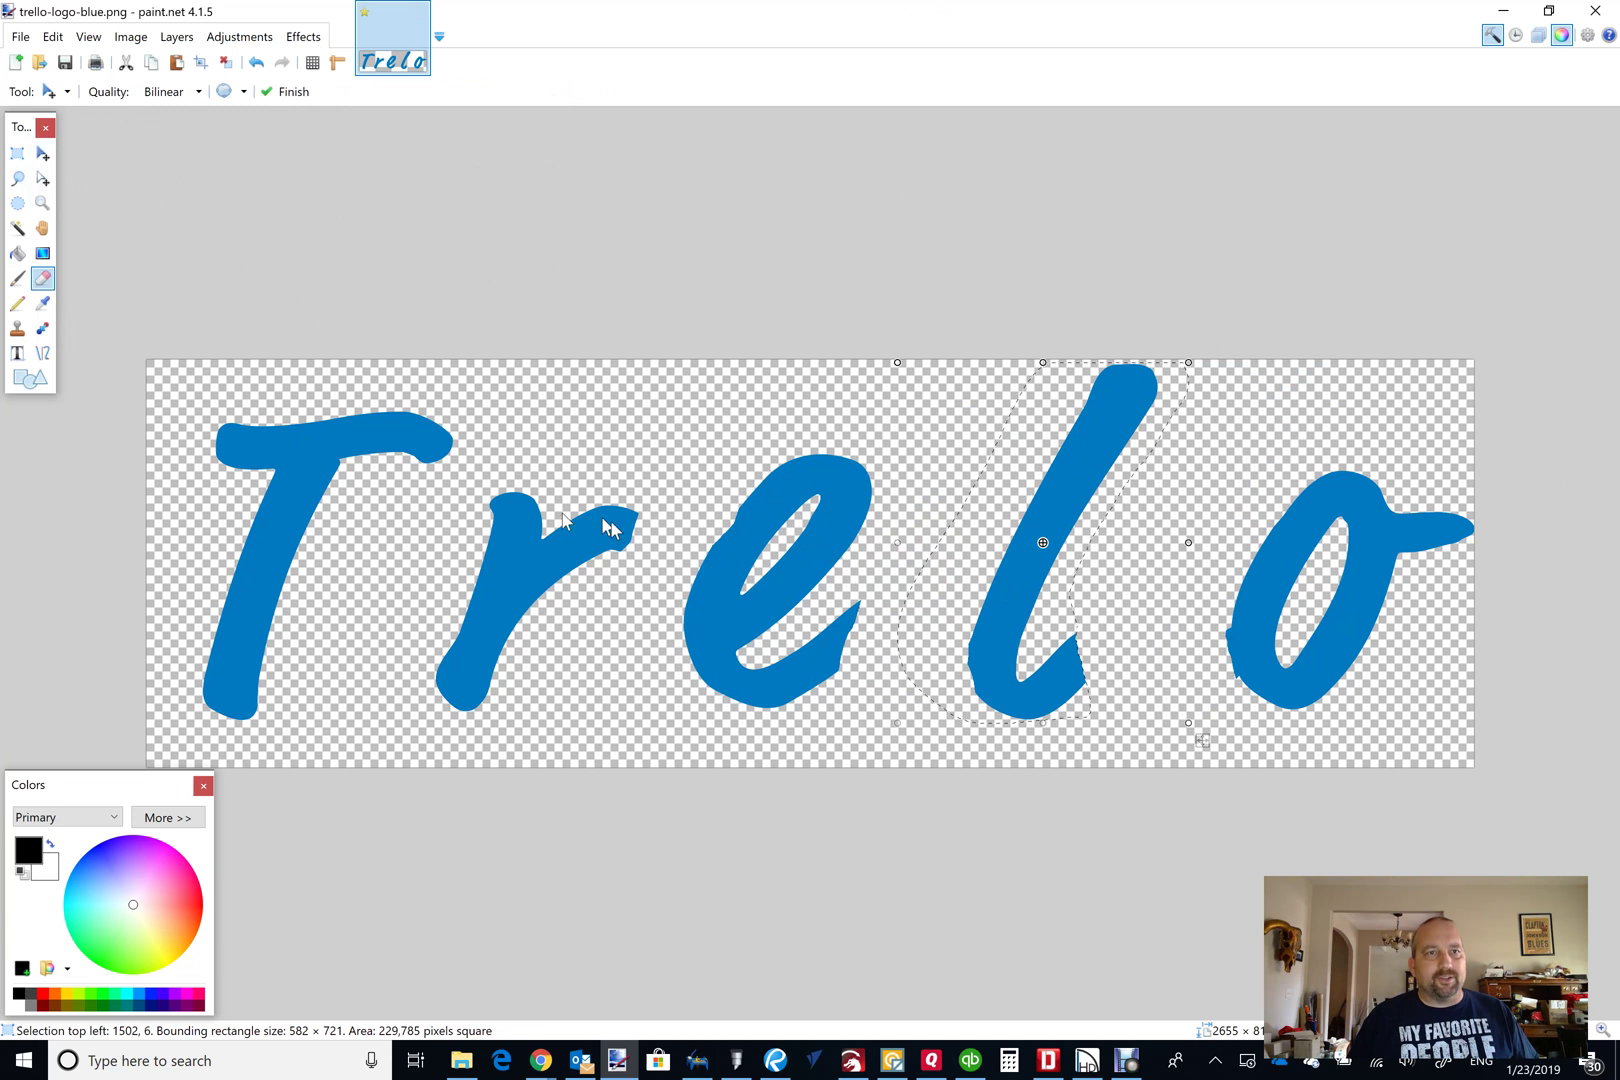
Set the eraser width to 50 and erase stray fragments beside the o.
left_click(42, 278)
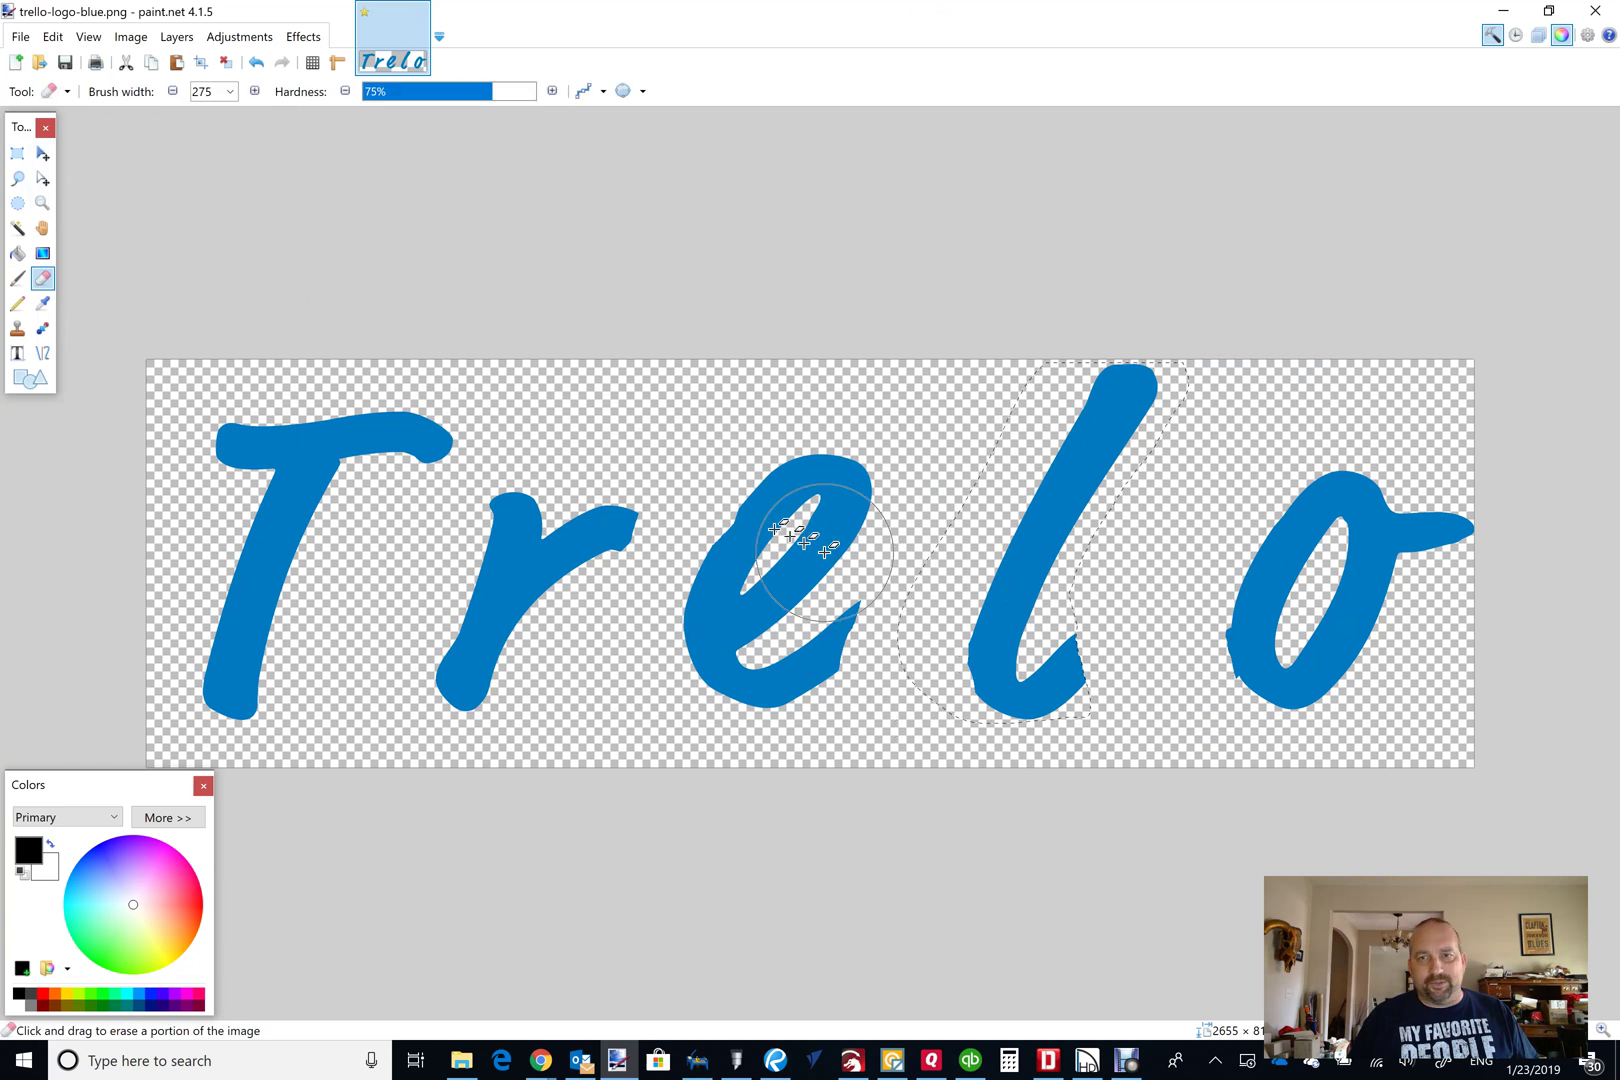
left_click(231, 92)
scroll(207, 210, "up", 3)
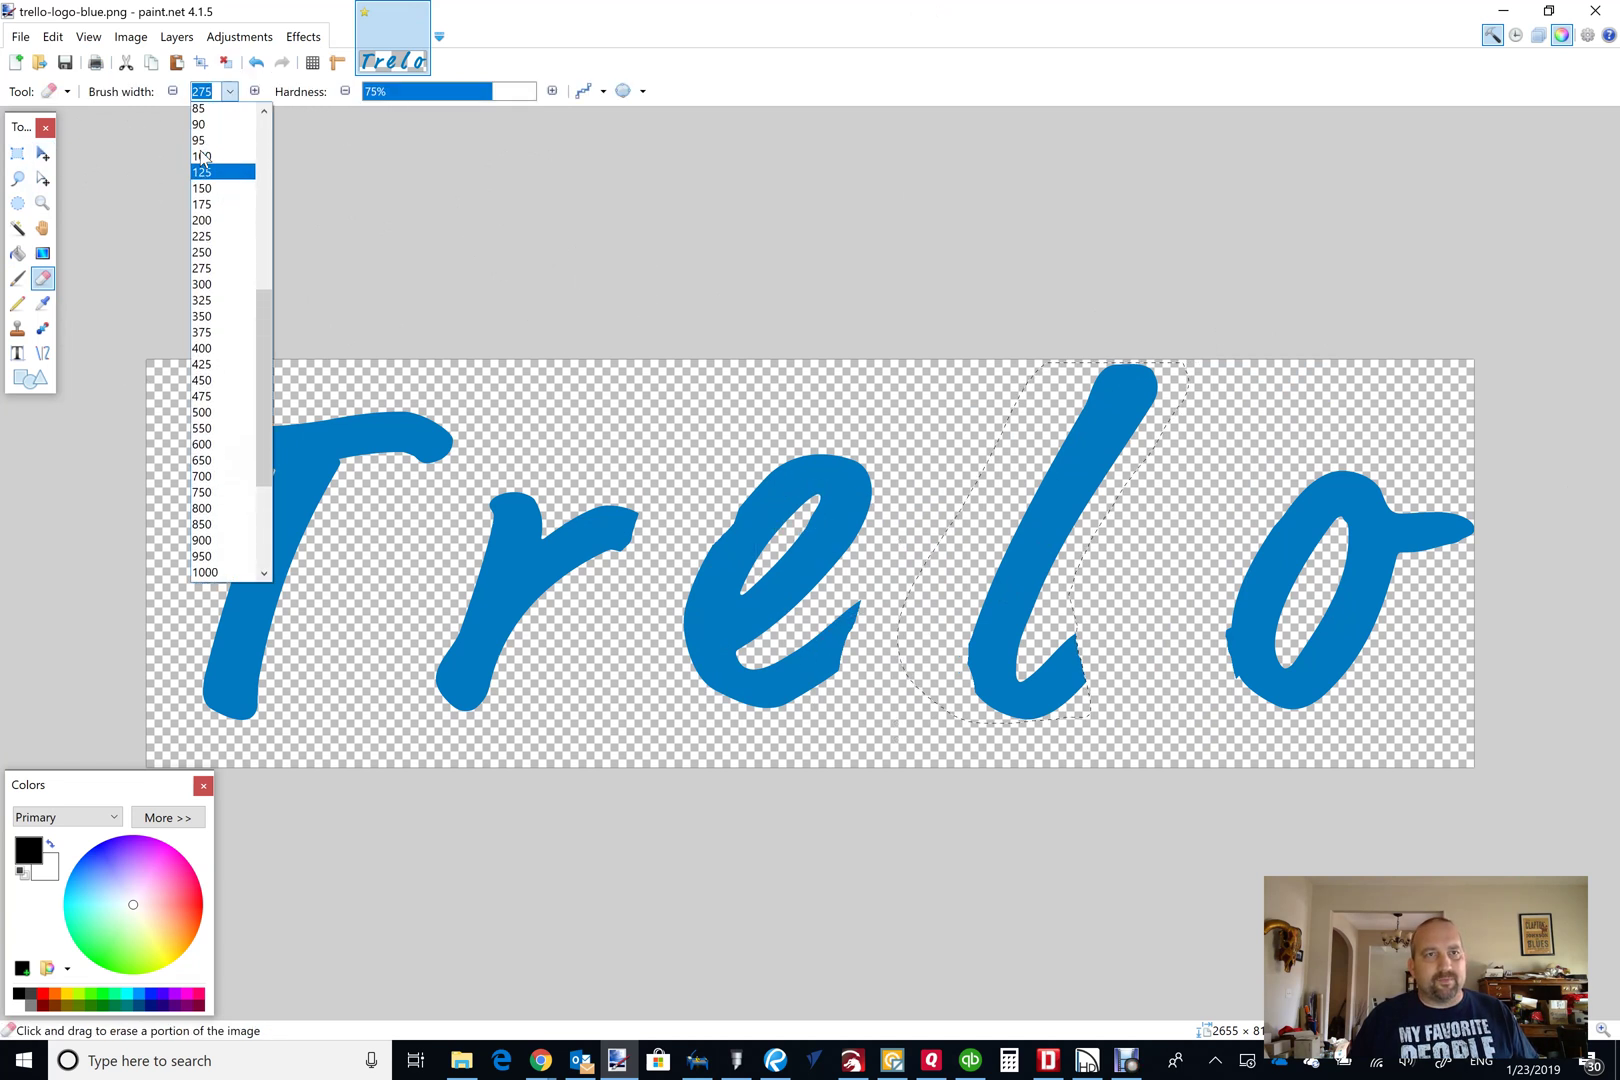
left_click(205, 174)
scroll(1245, 706, "up", 2)
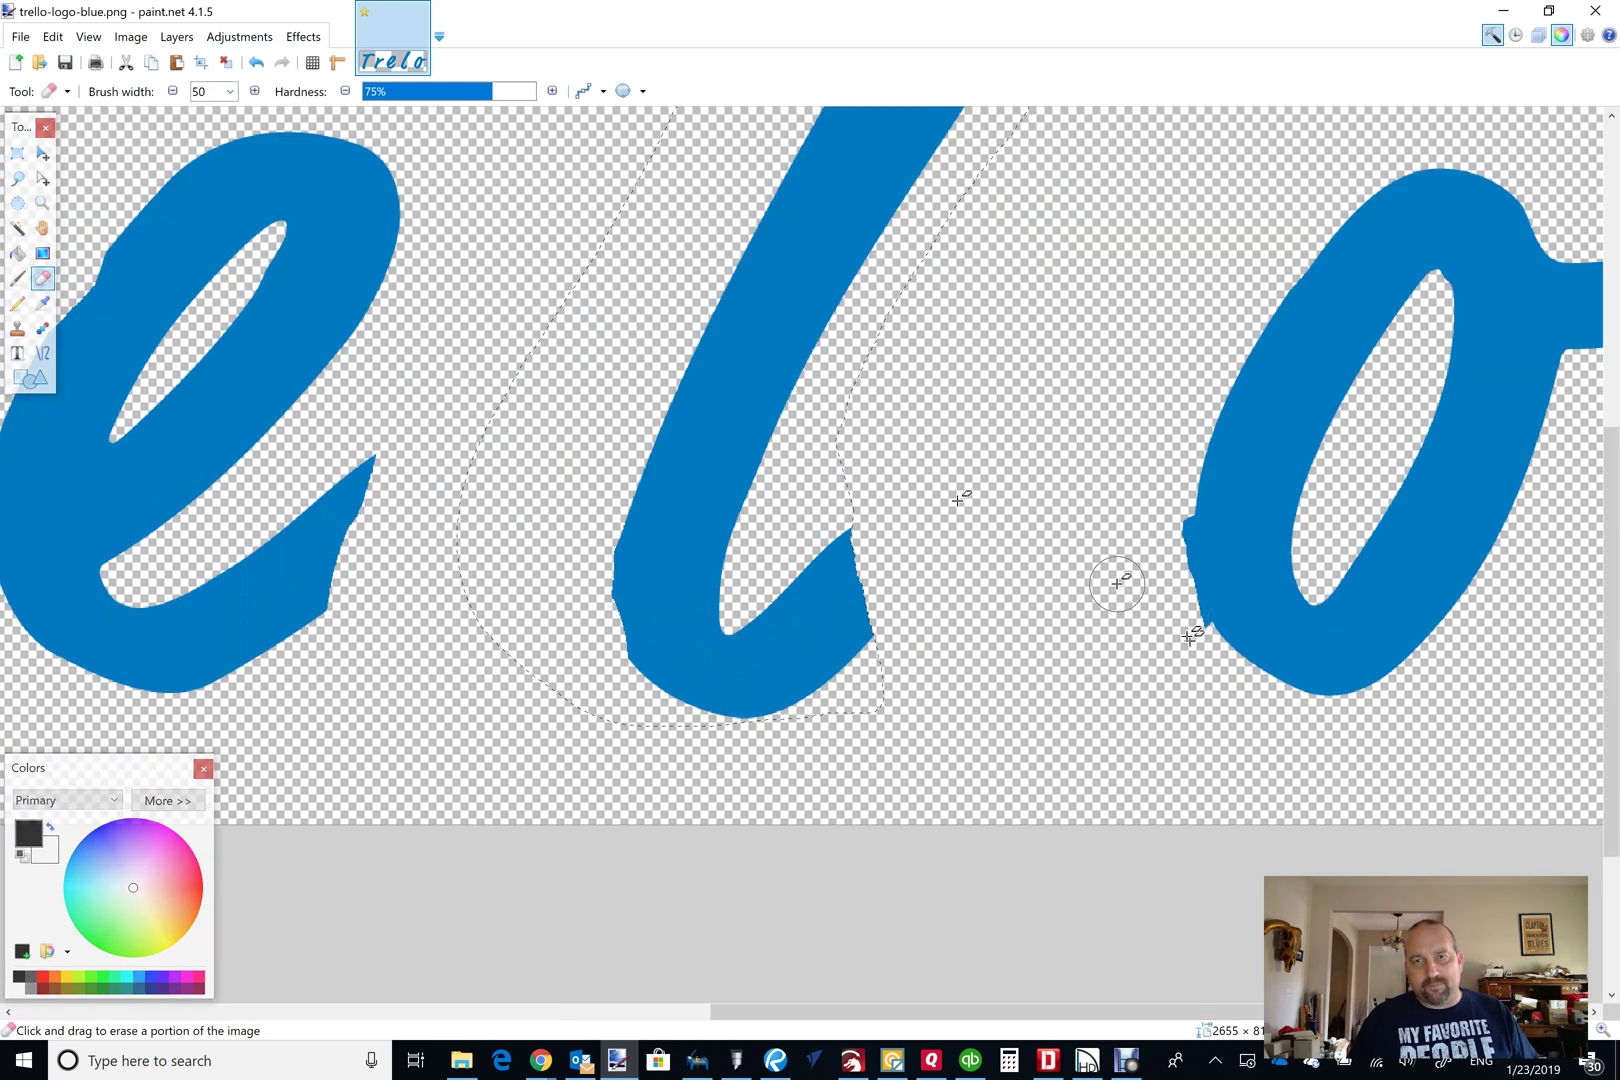
left_click(20, 155)
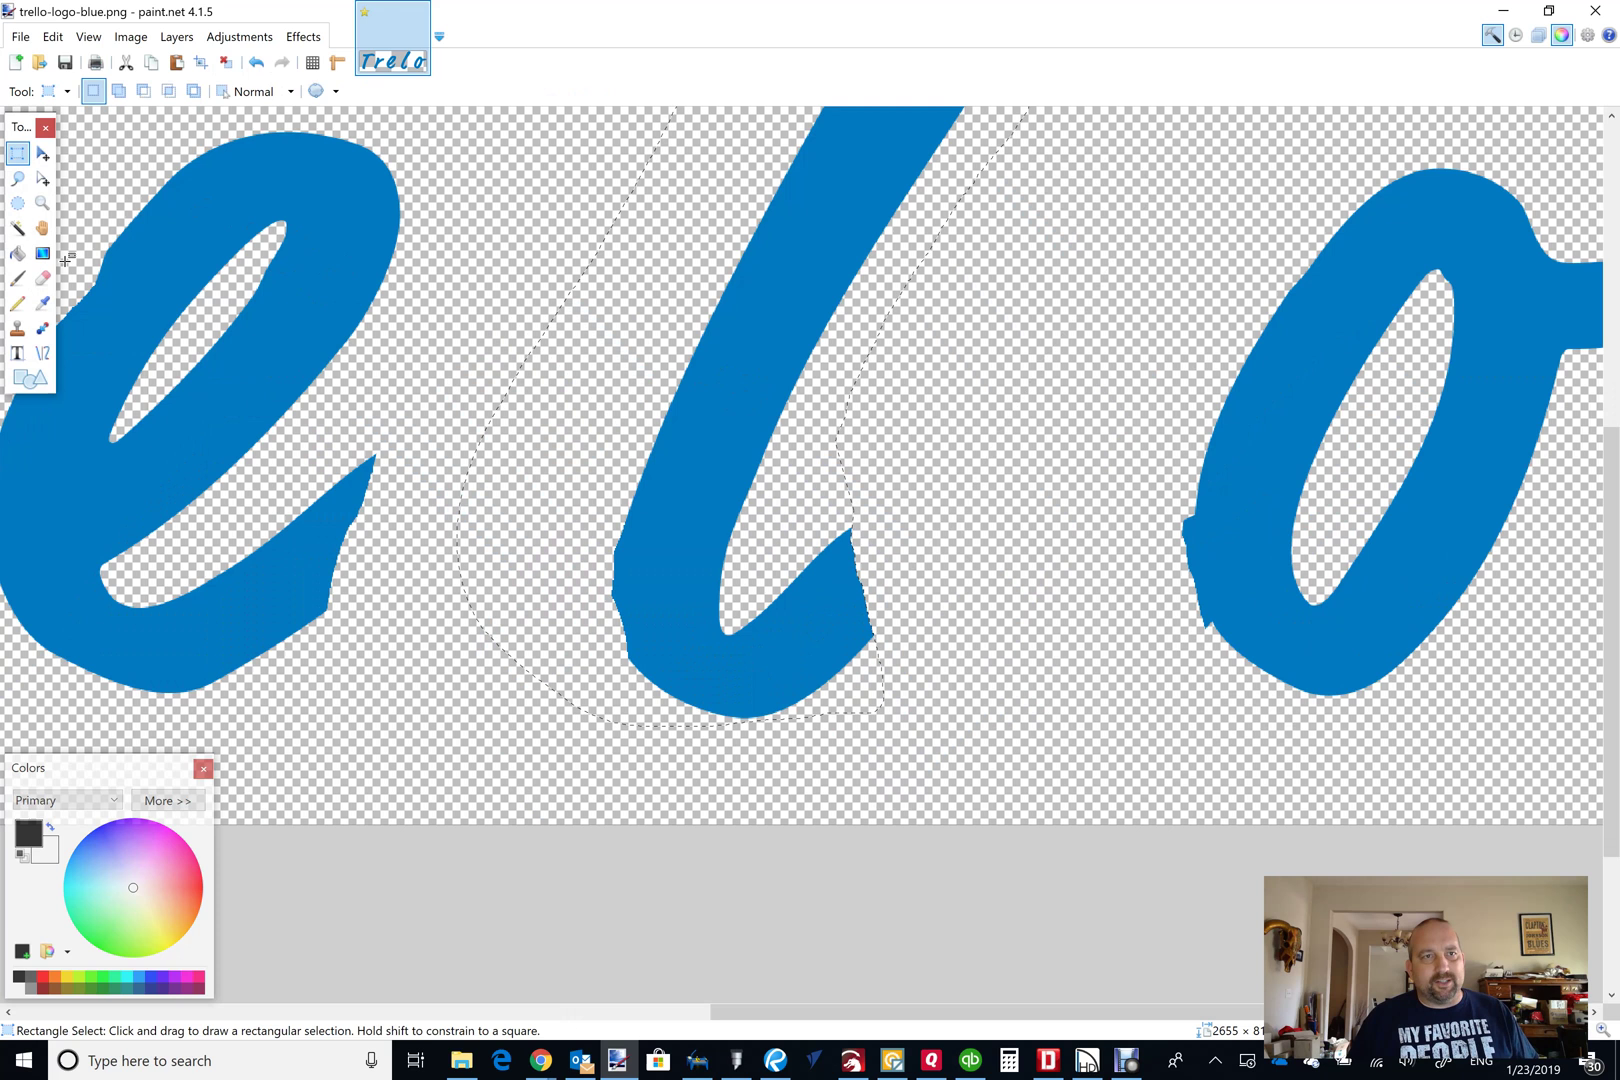
left_click(42, 278)
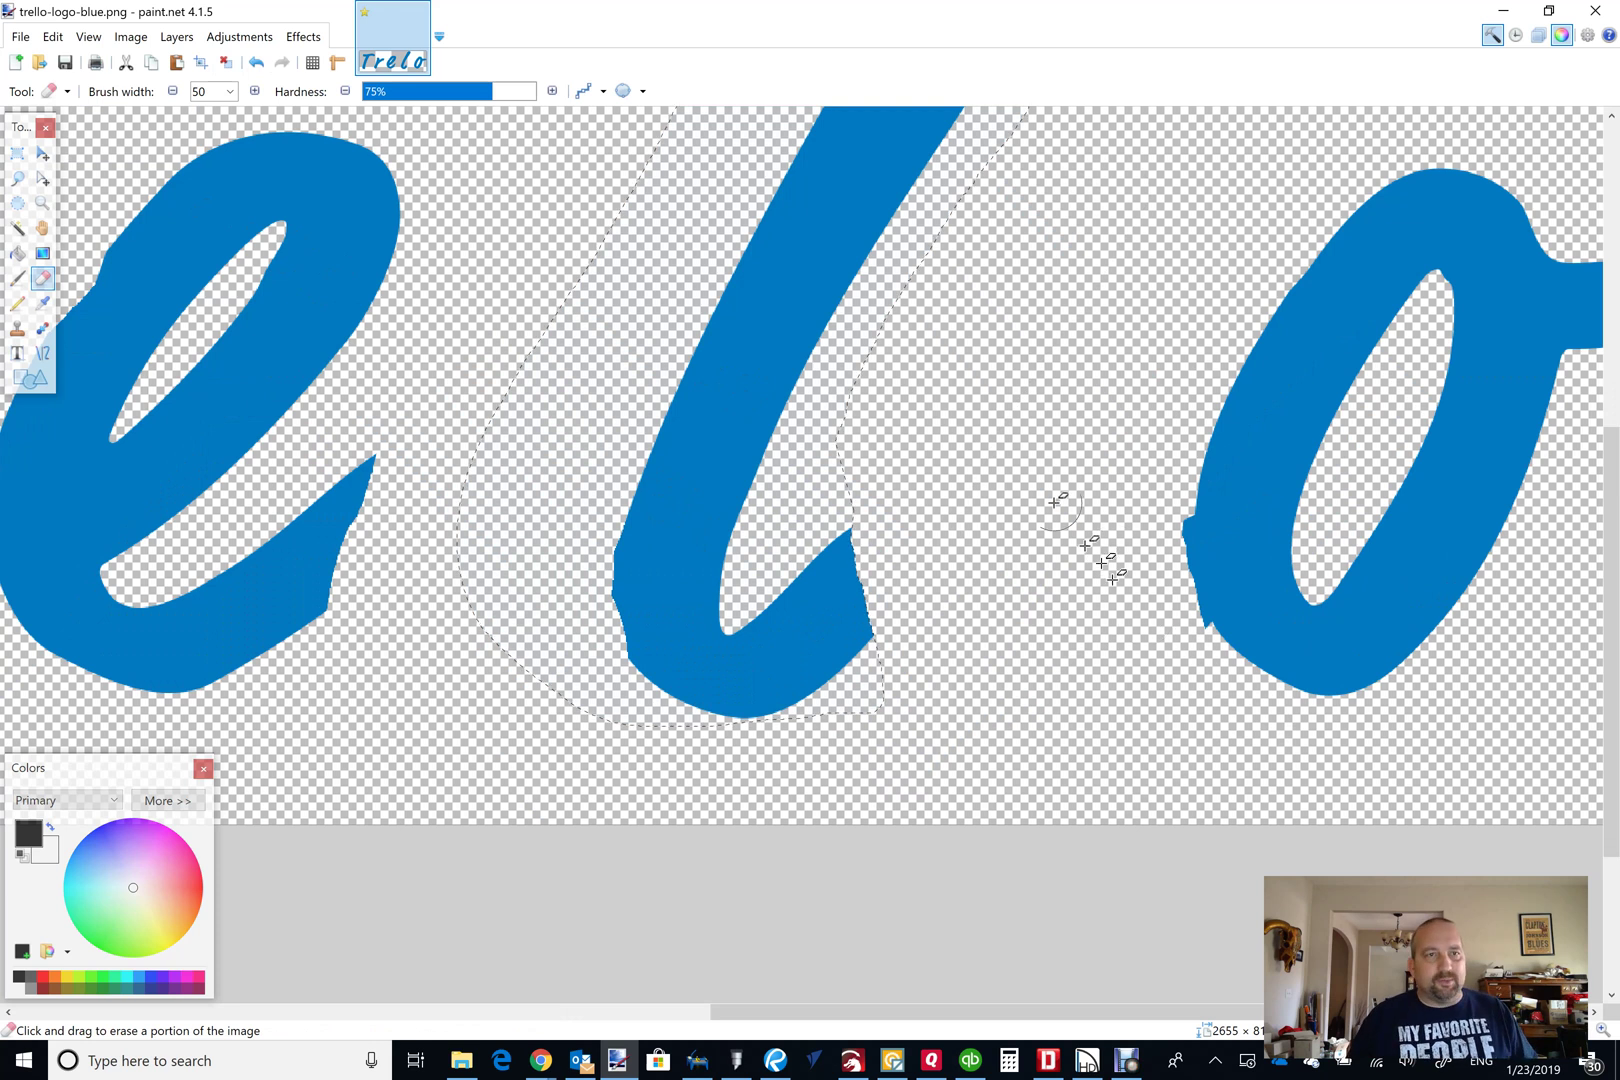
left_click(20, 155)
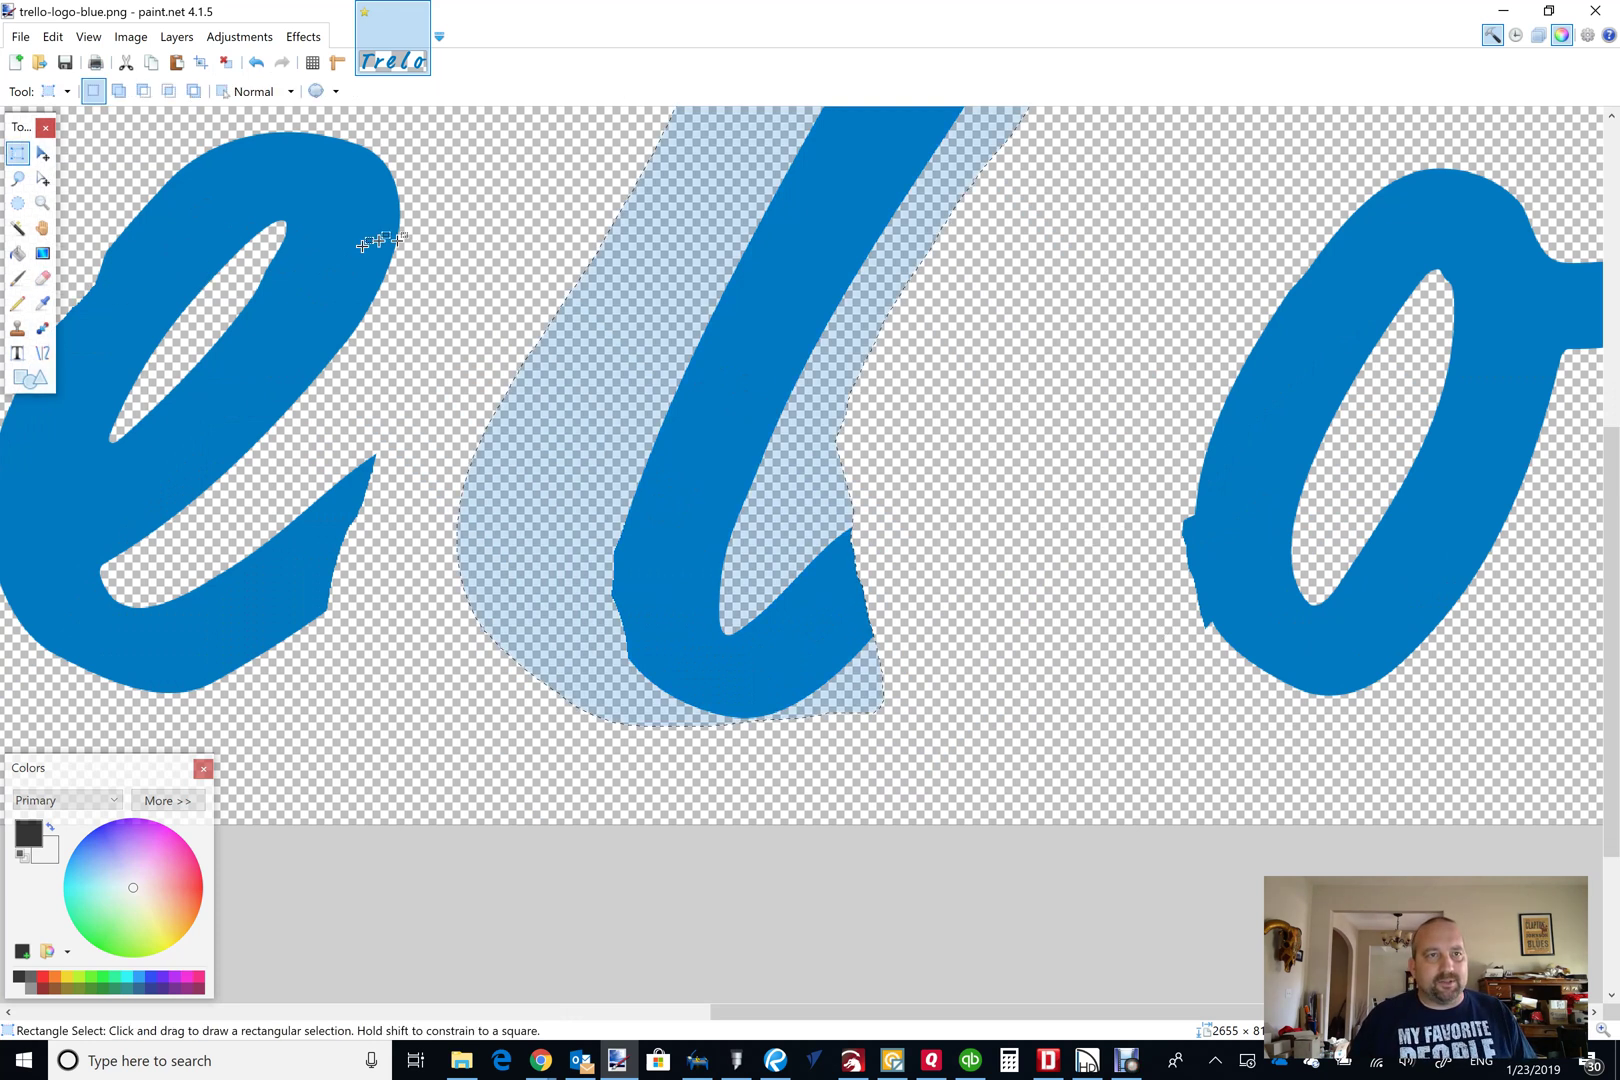
left_click(480, 224)
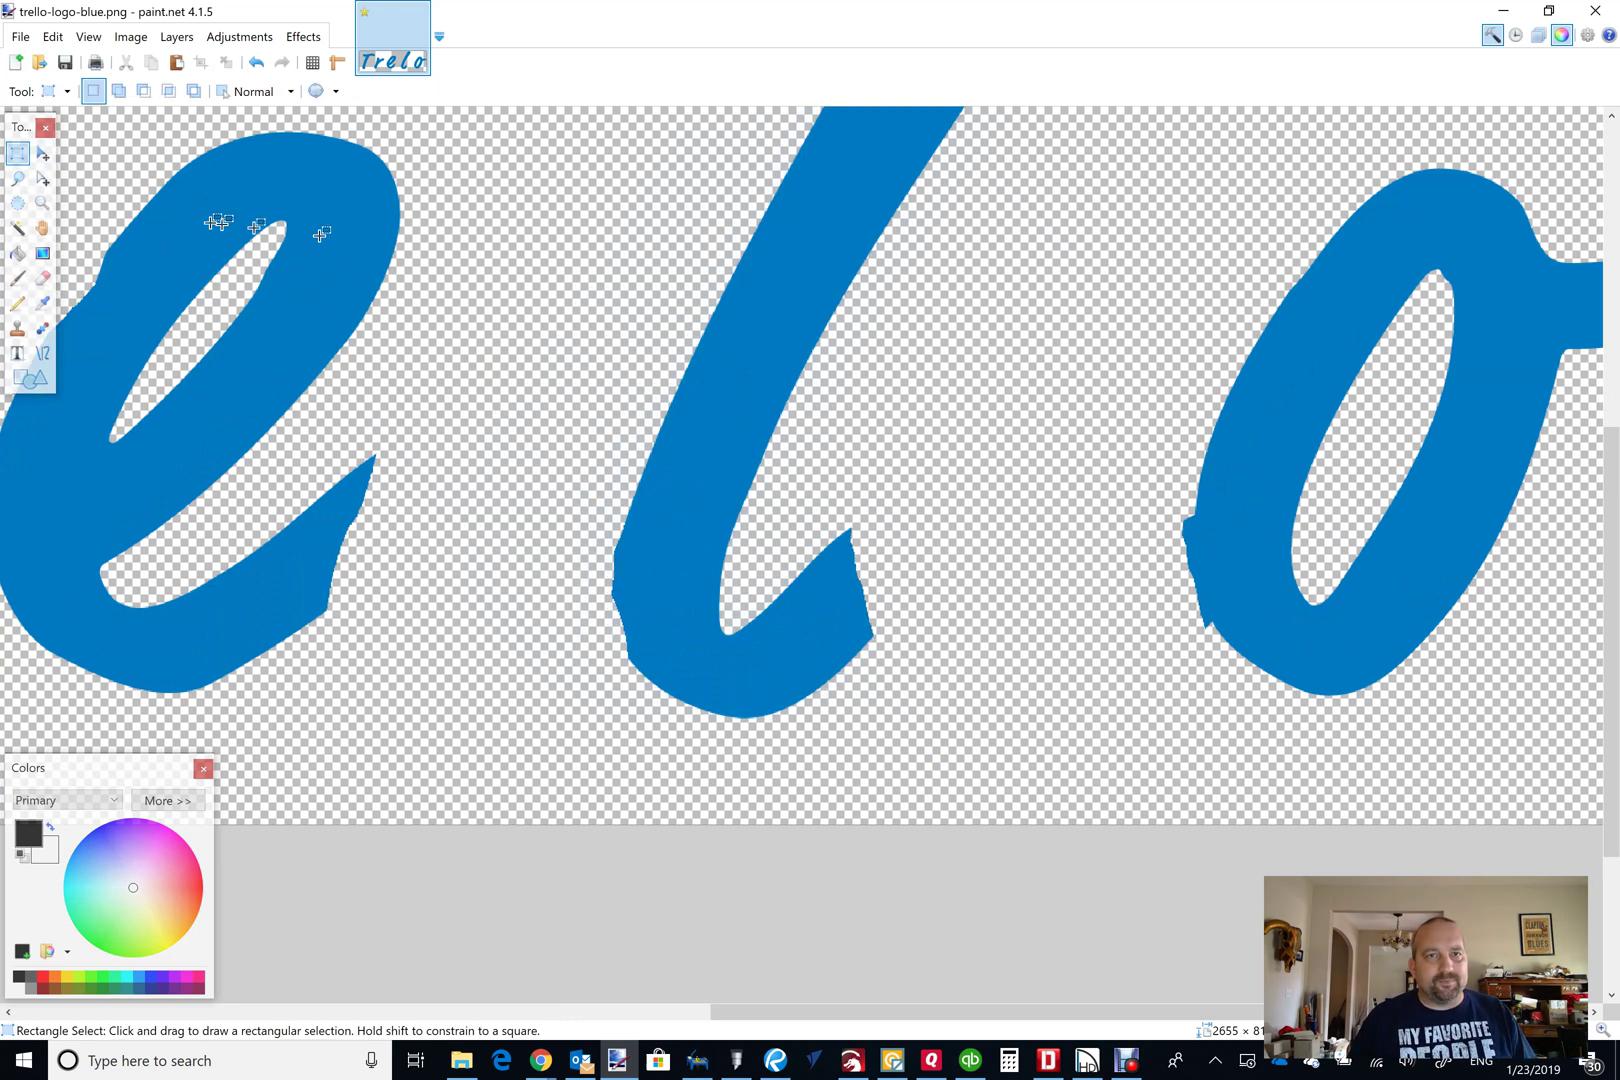
left_click(42, 277)
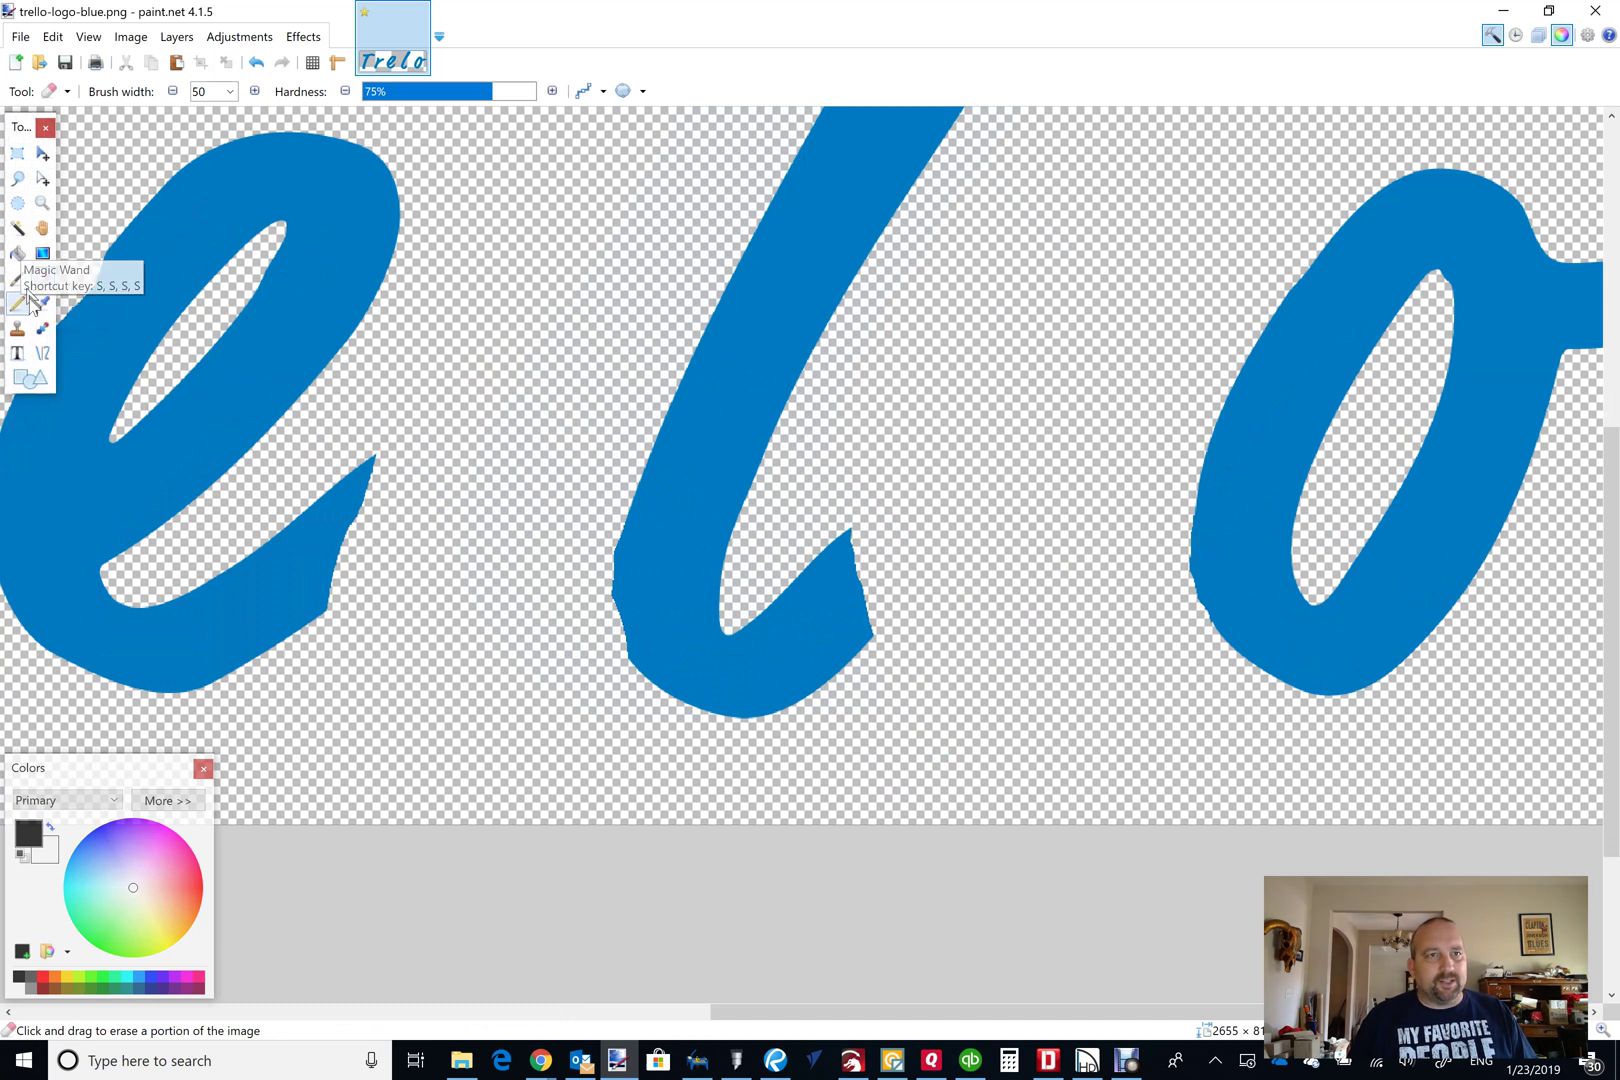
Sample the logo's blue with the Color Picker and touch up with the Paintbrush.
left_click(42, 302)
left_click(650, 478)
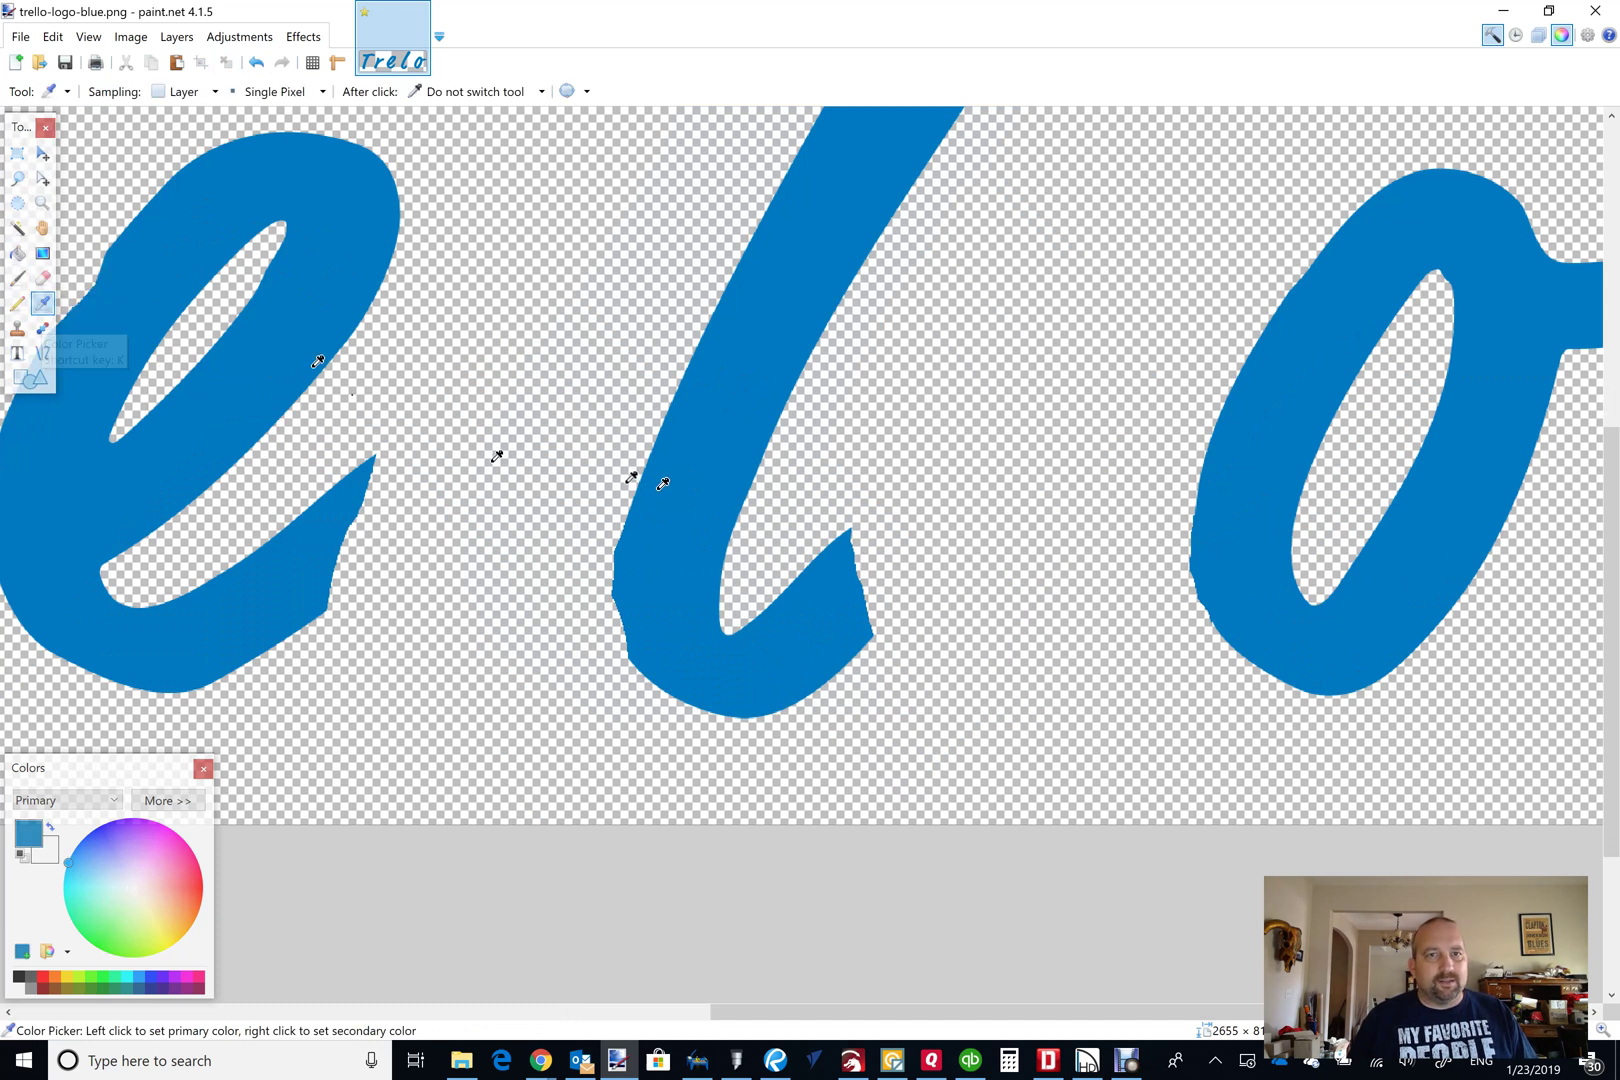
left_click(17, 278)
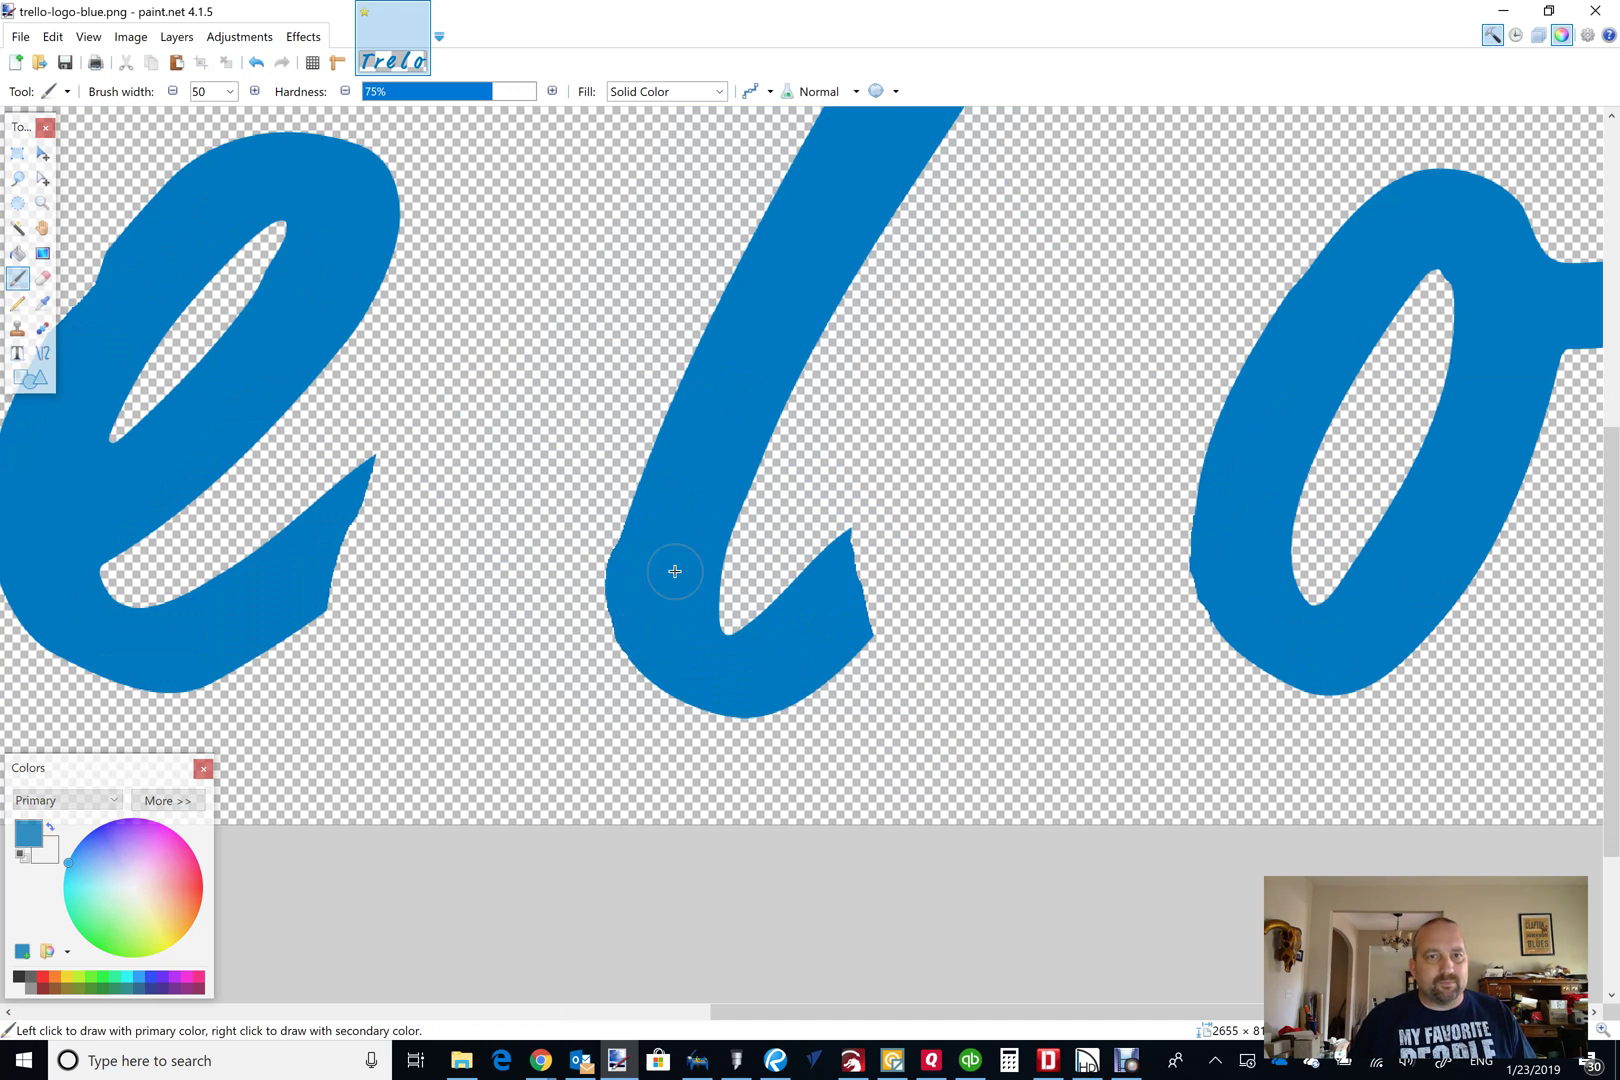
scroll(675, 571, "down", 5)
scroll(534, 464, "up", 4)
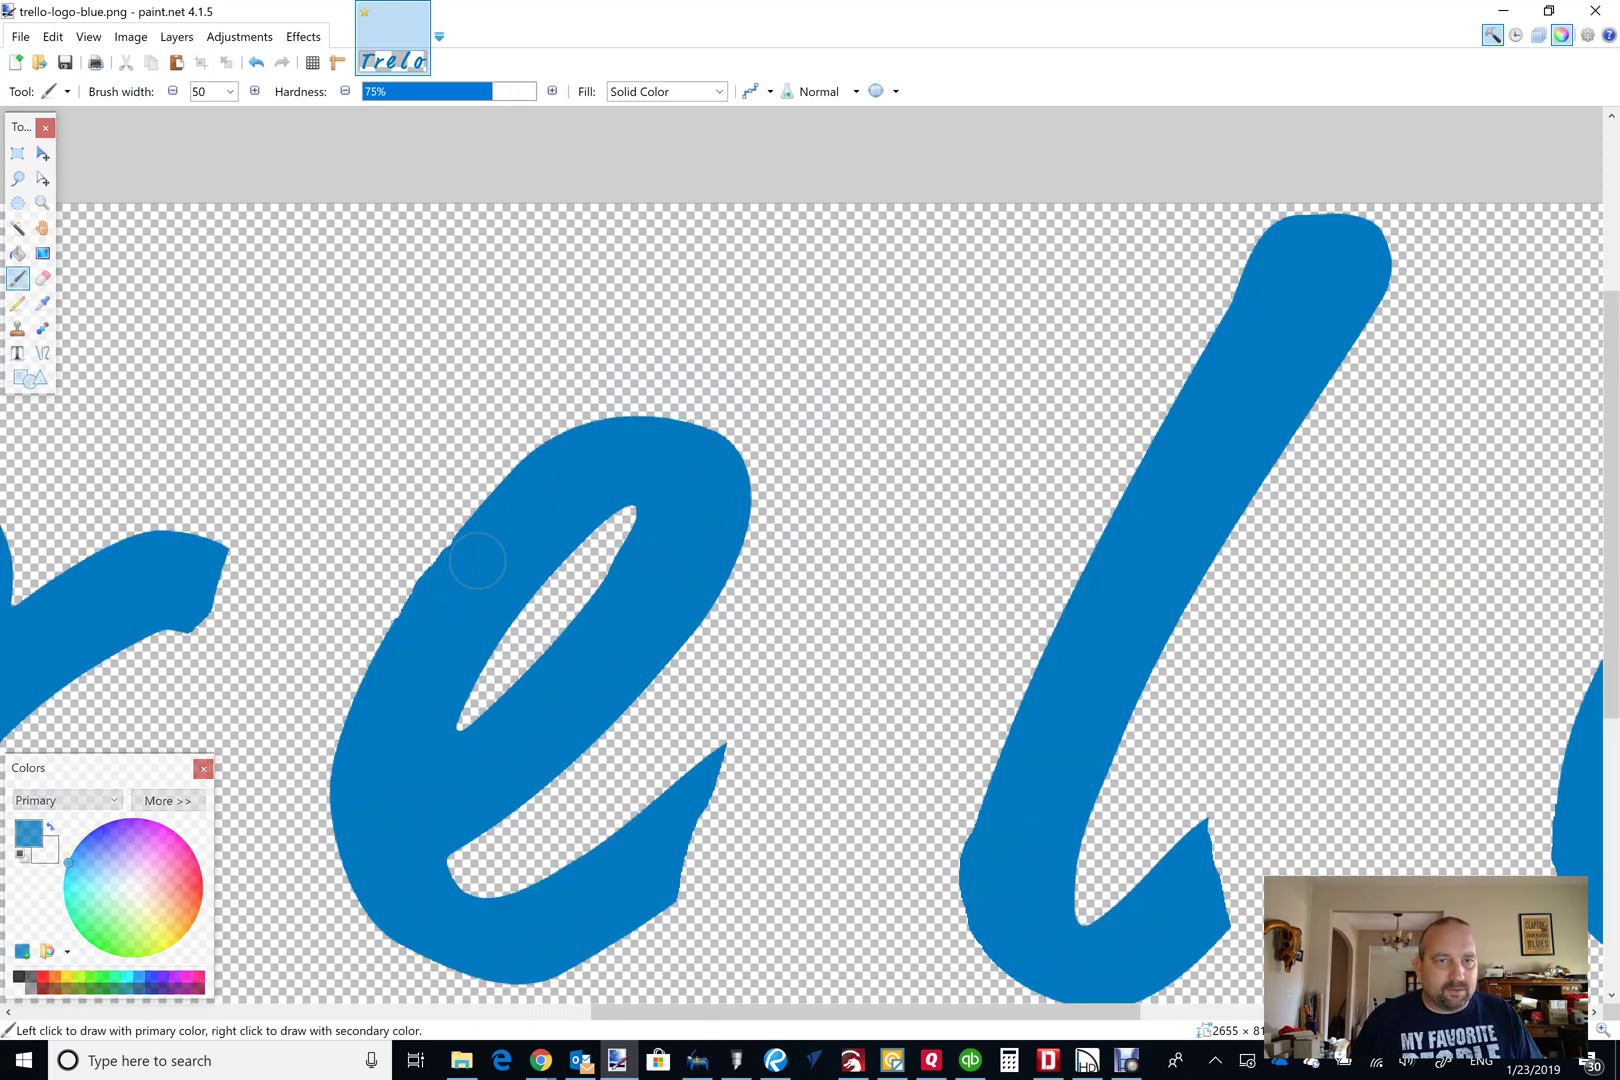
scroll(477, 561, "down", 4)
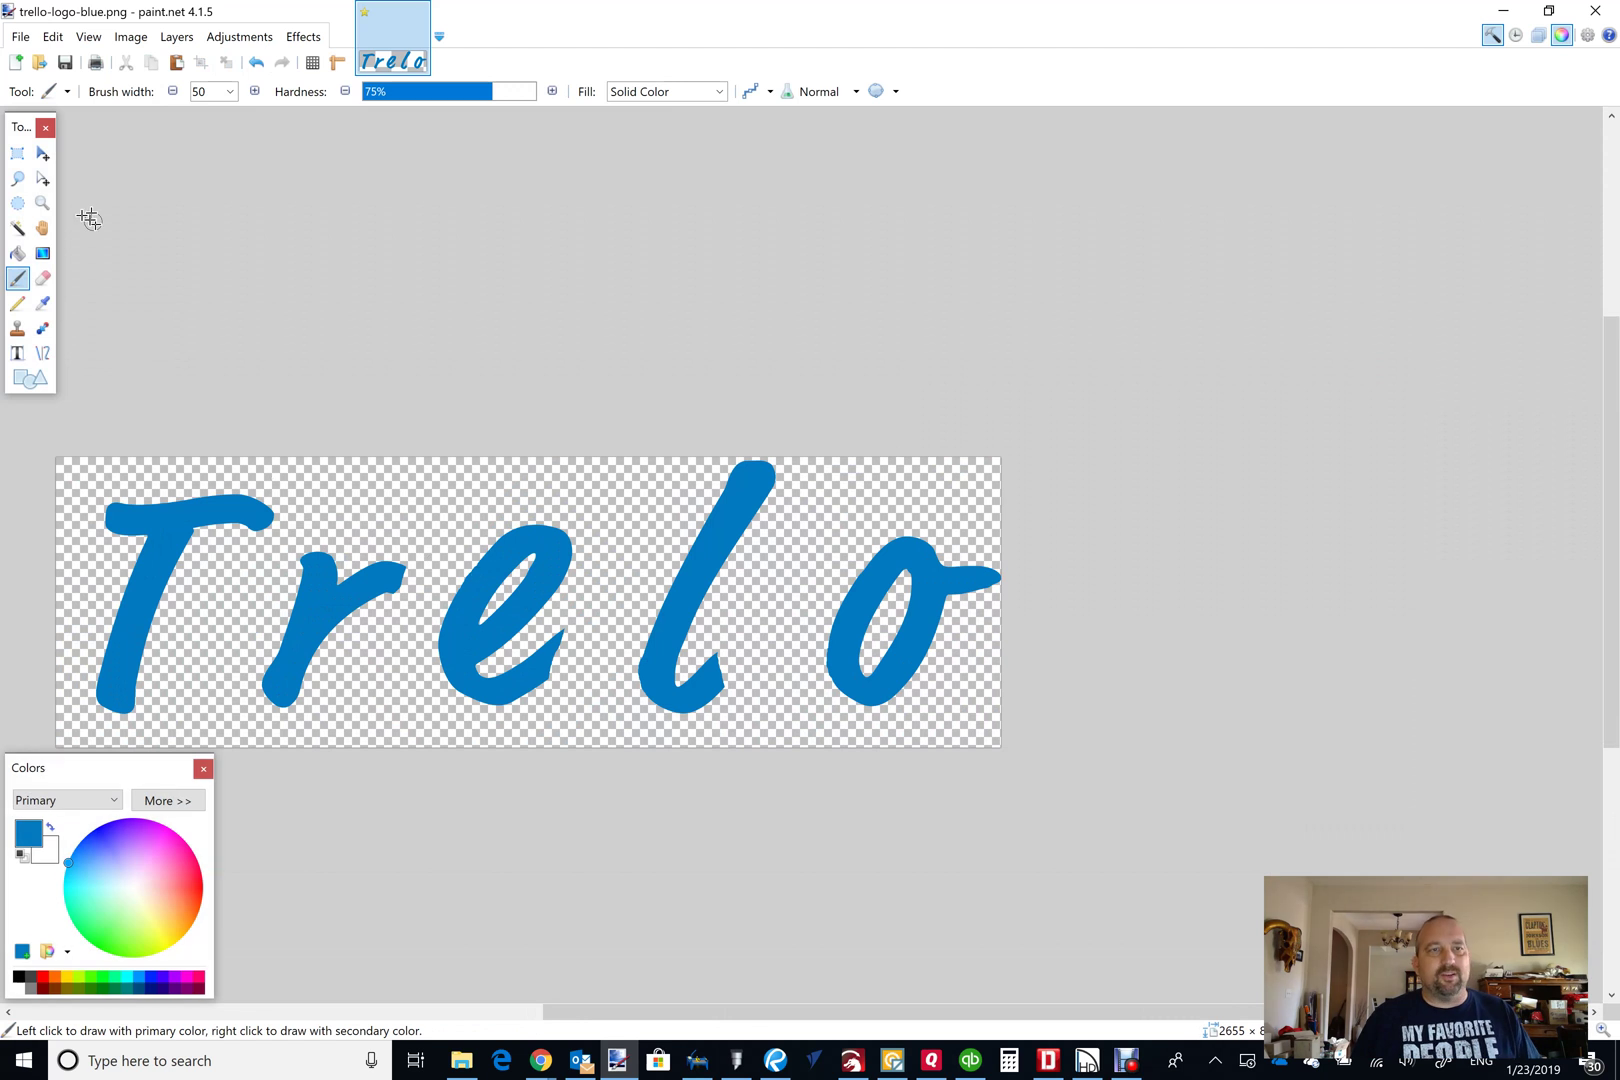
Save the image as trello-logo-blue.png, accepting the PNG settings.
left_click(20, 36)
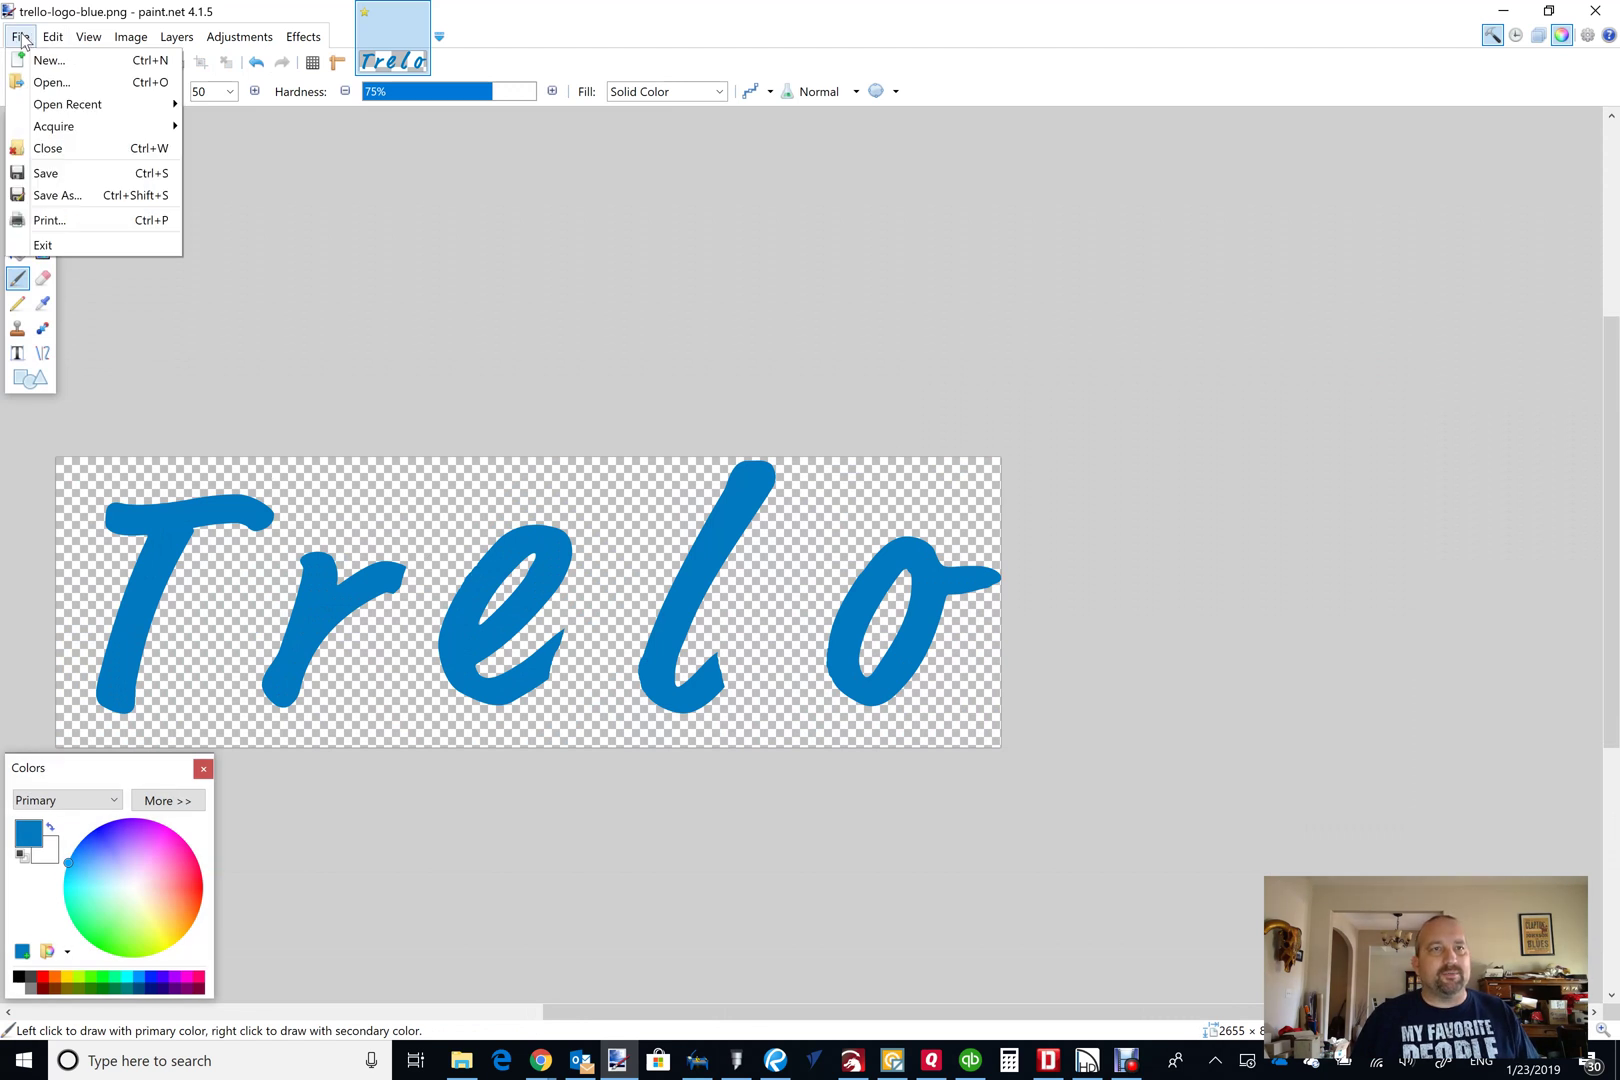
left_click(75, 176)
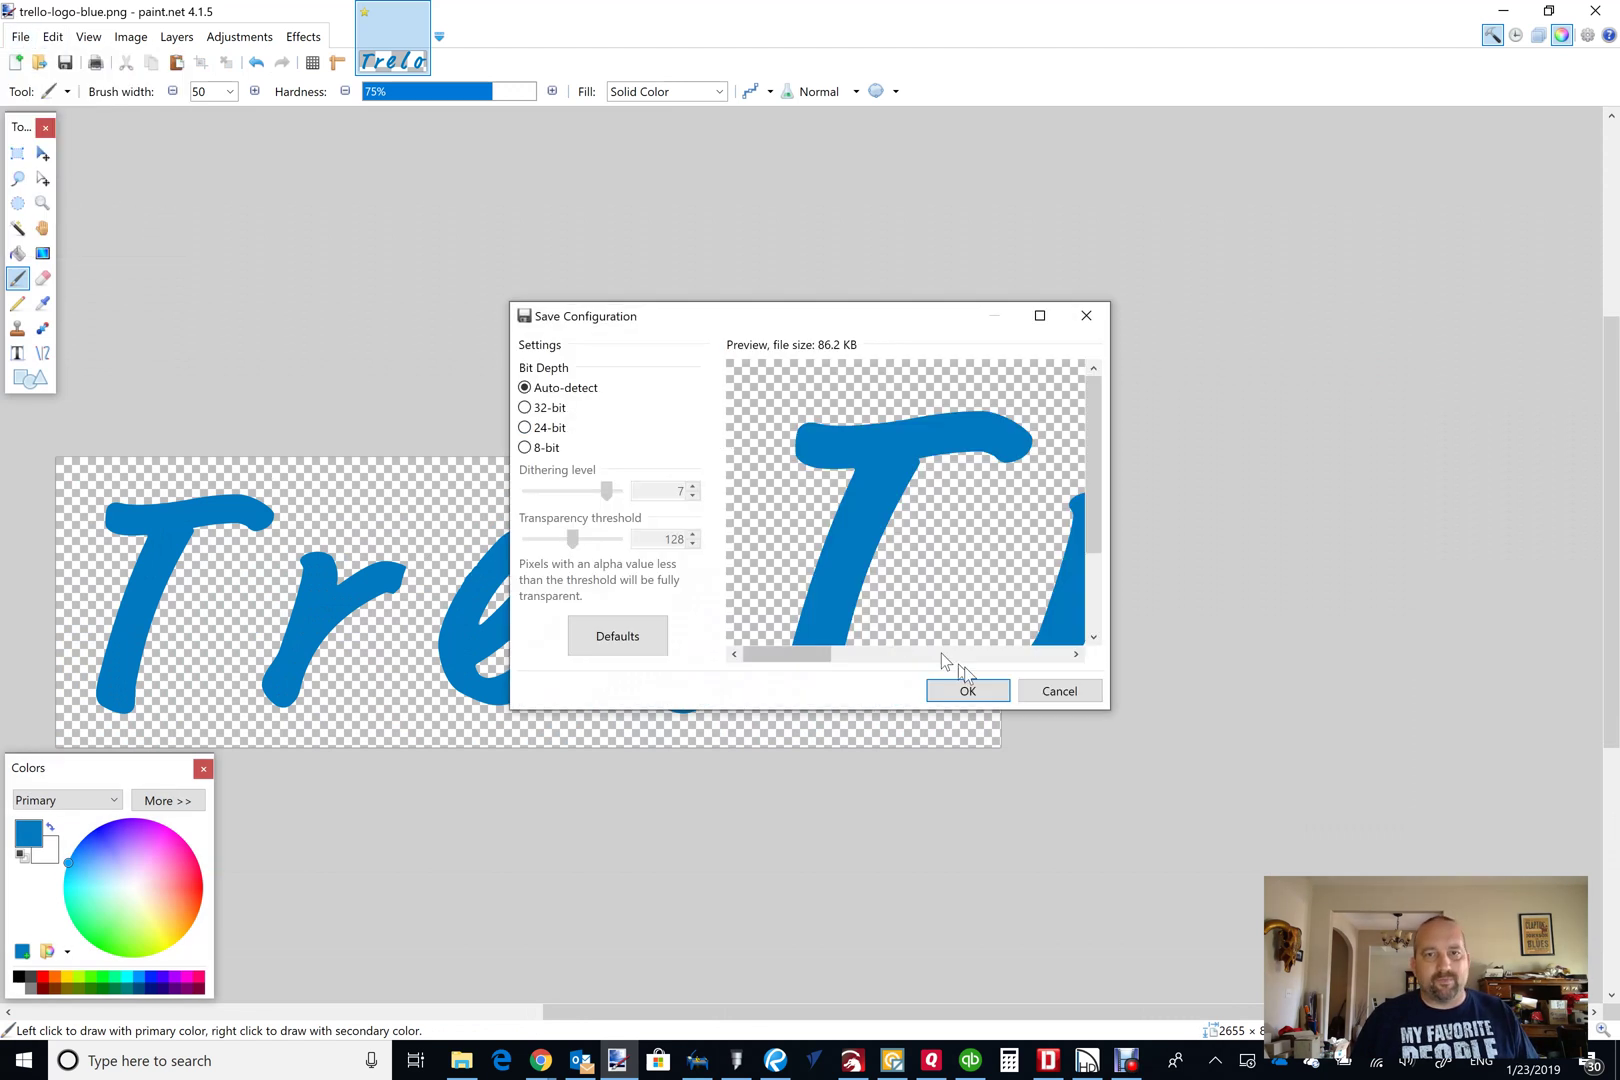
left_click(968, 691)
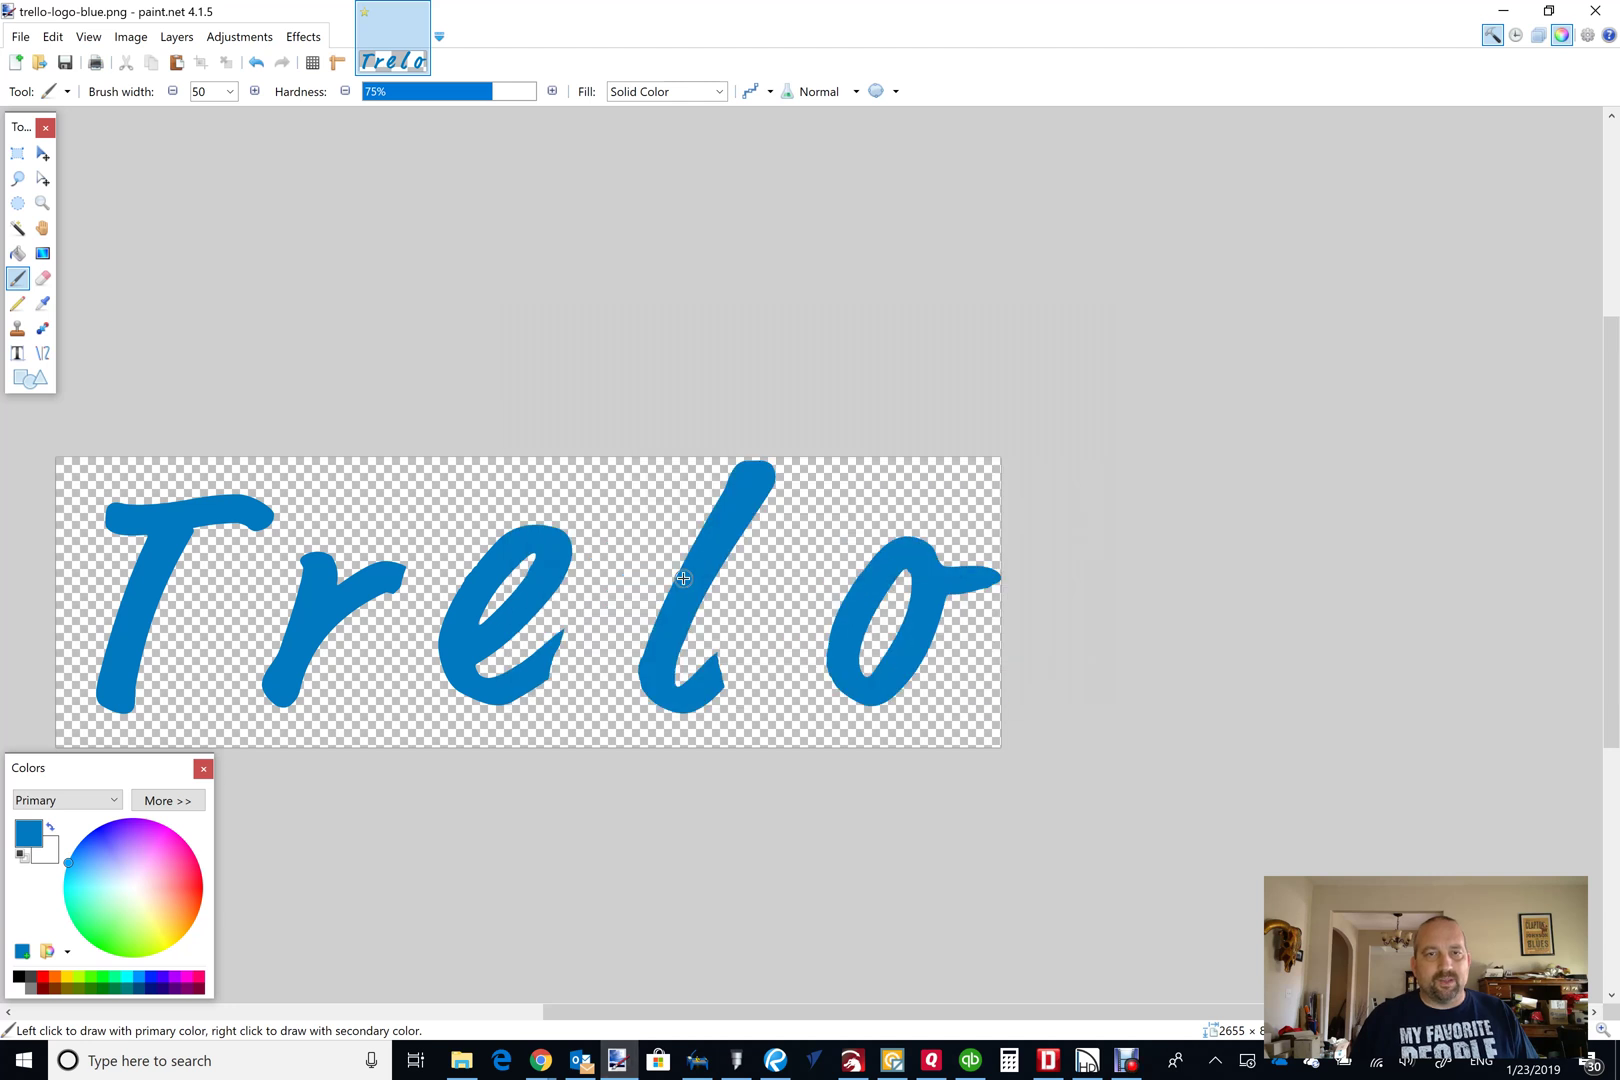
Bring Chrome forward and load whatfontis.com.
left_click(540, 1060)
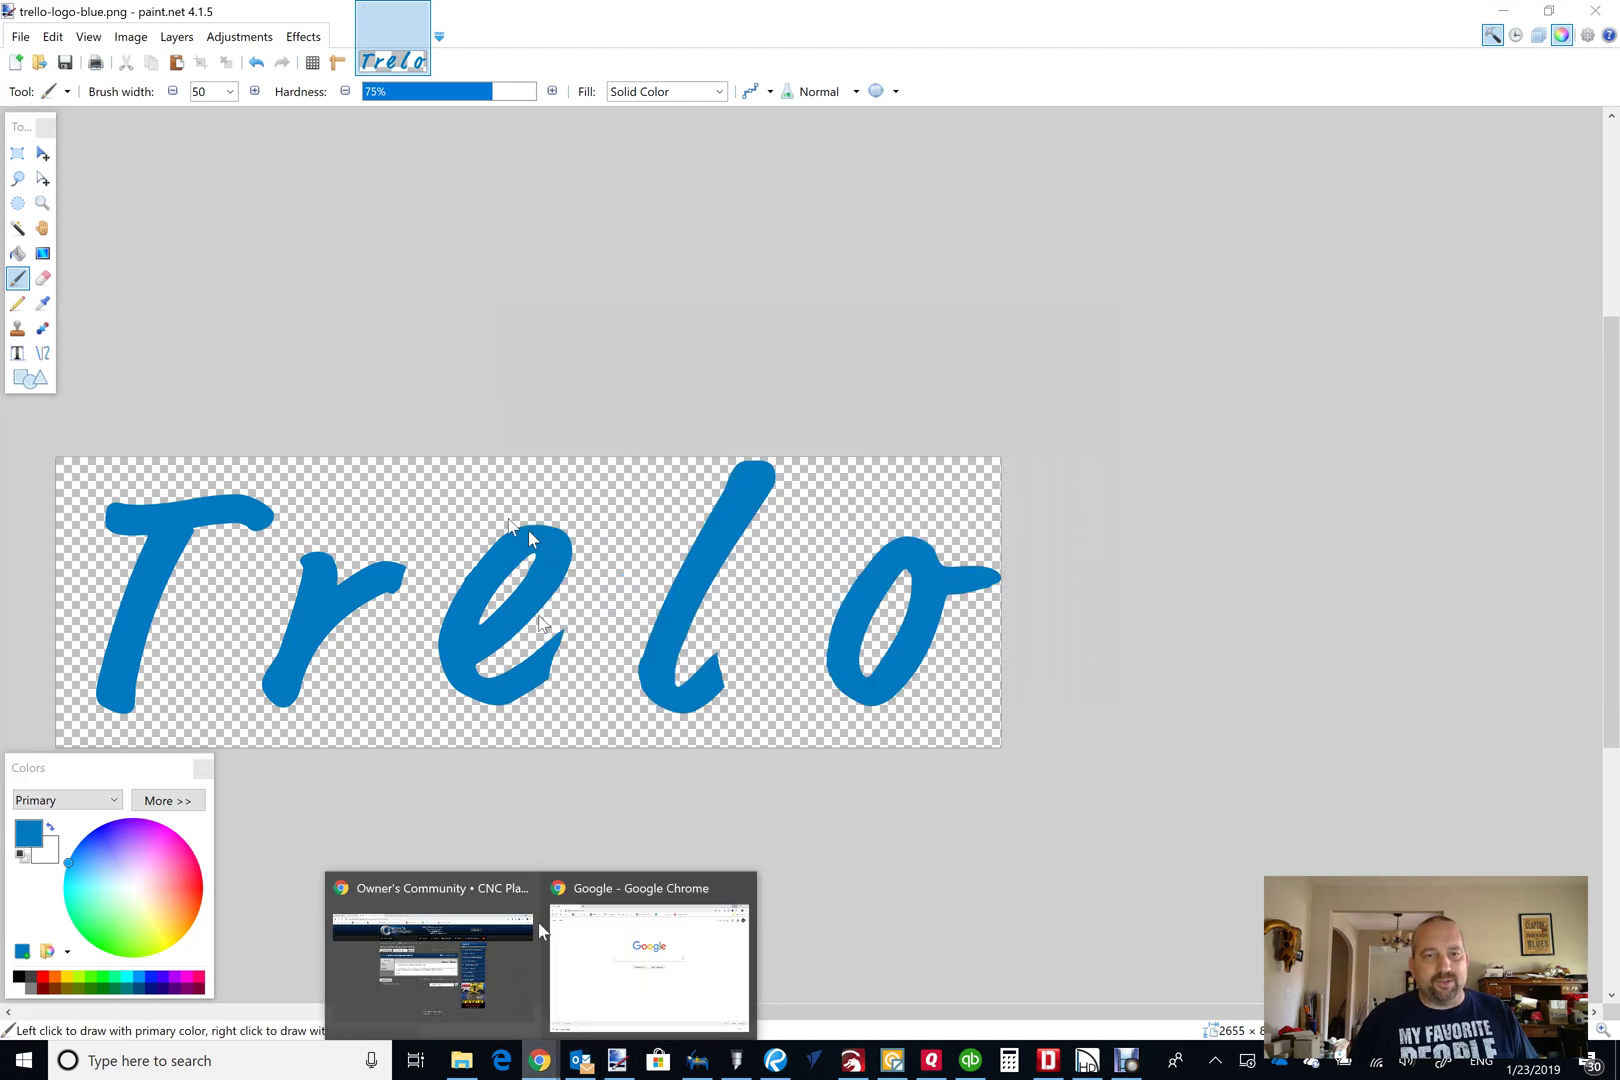
left_click(680, 957)
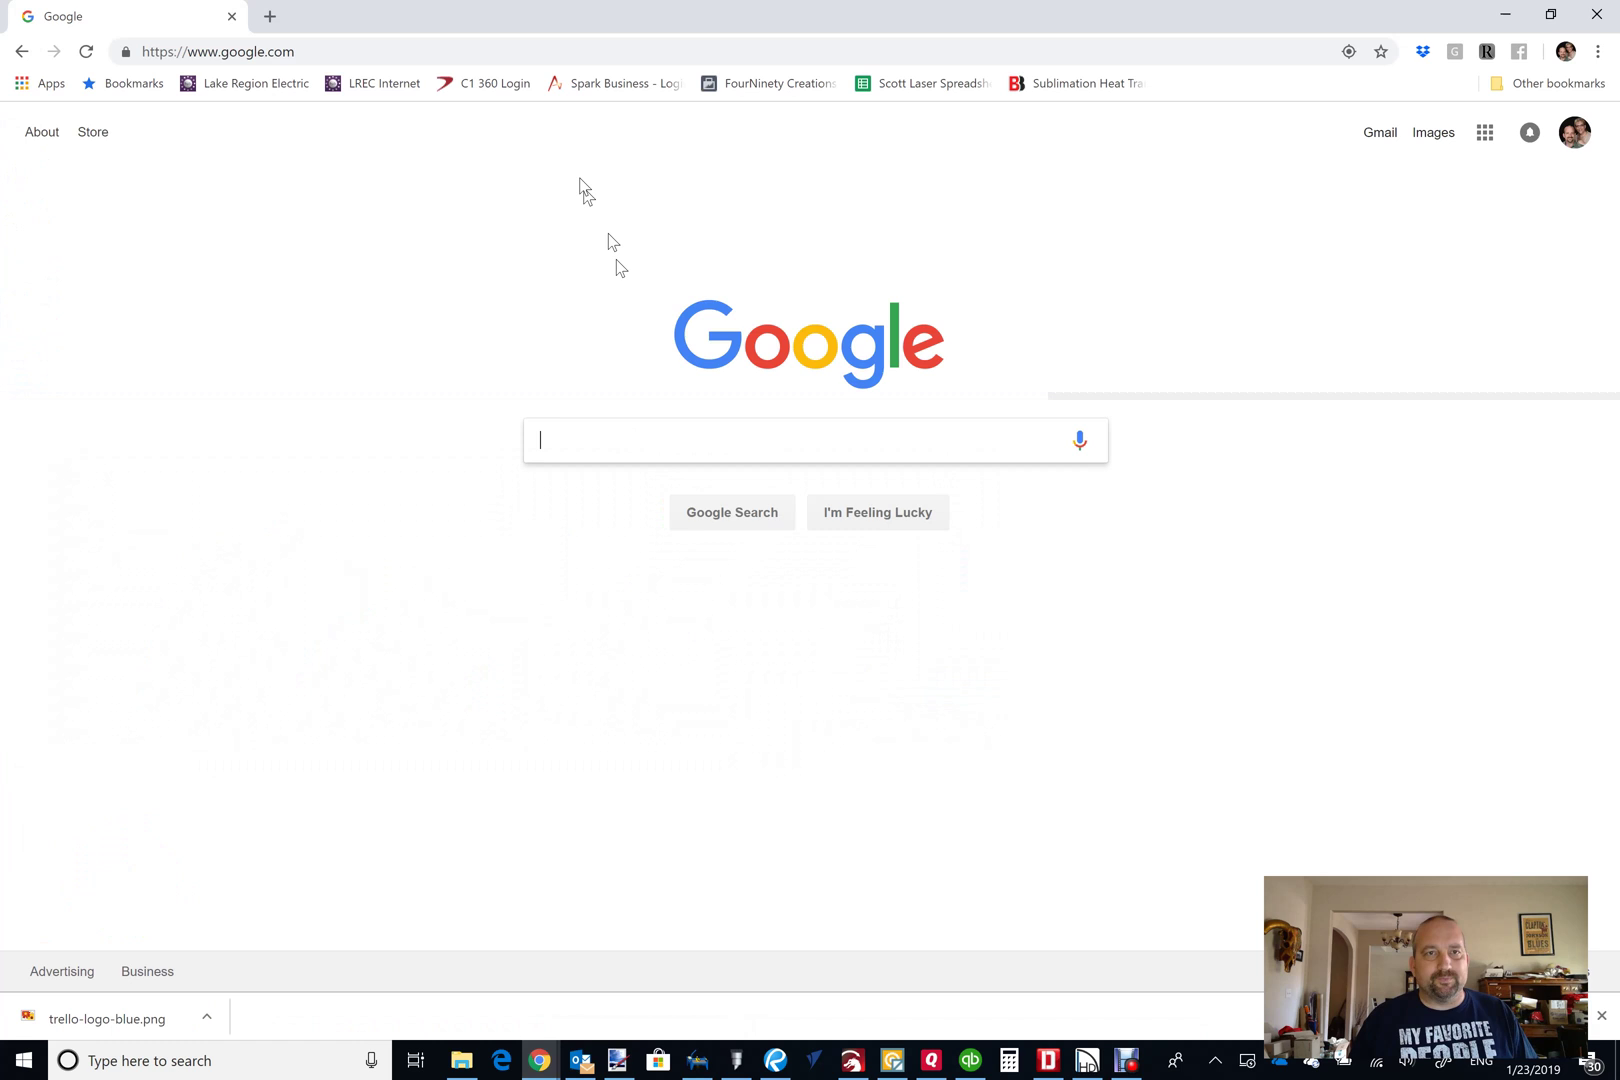
left_click(472, 52)
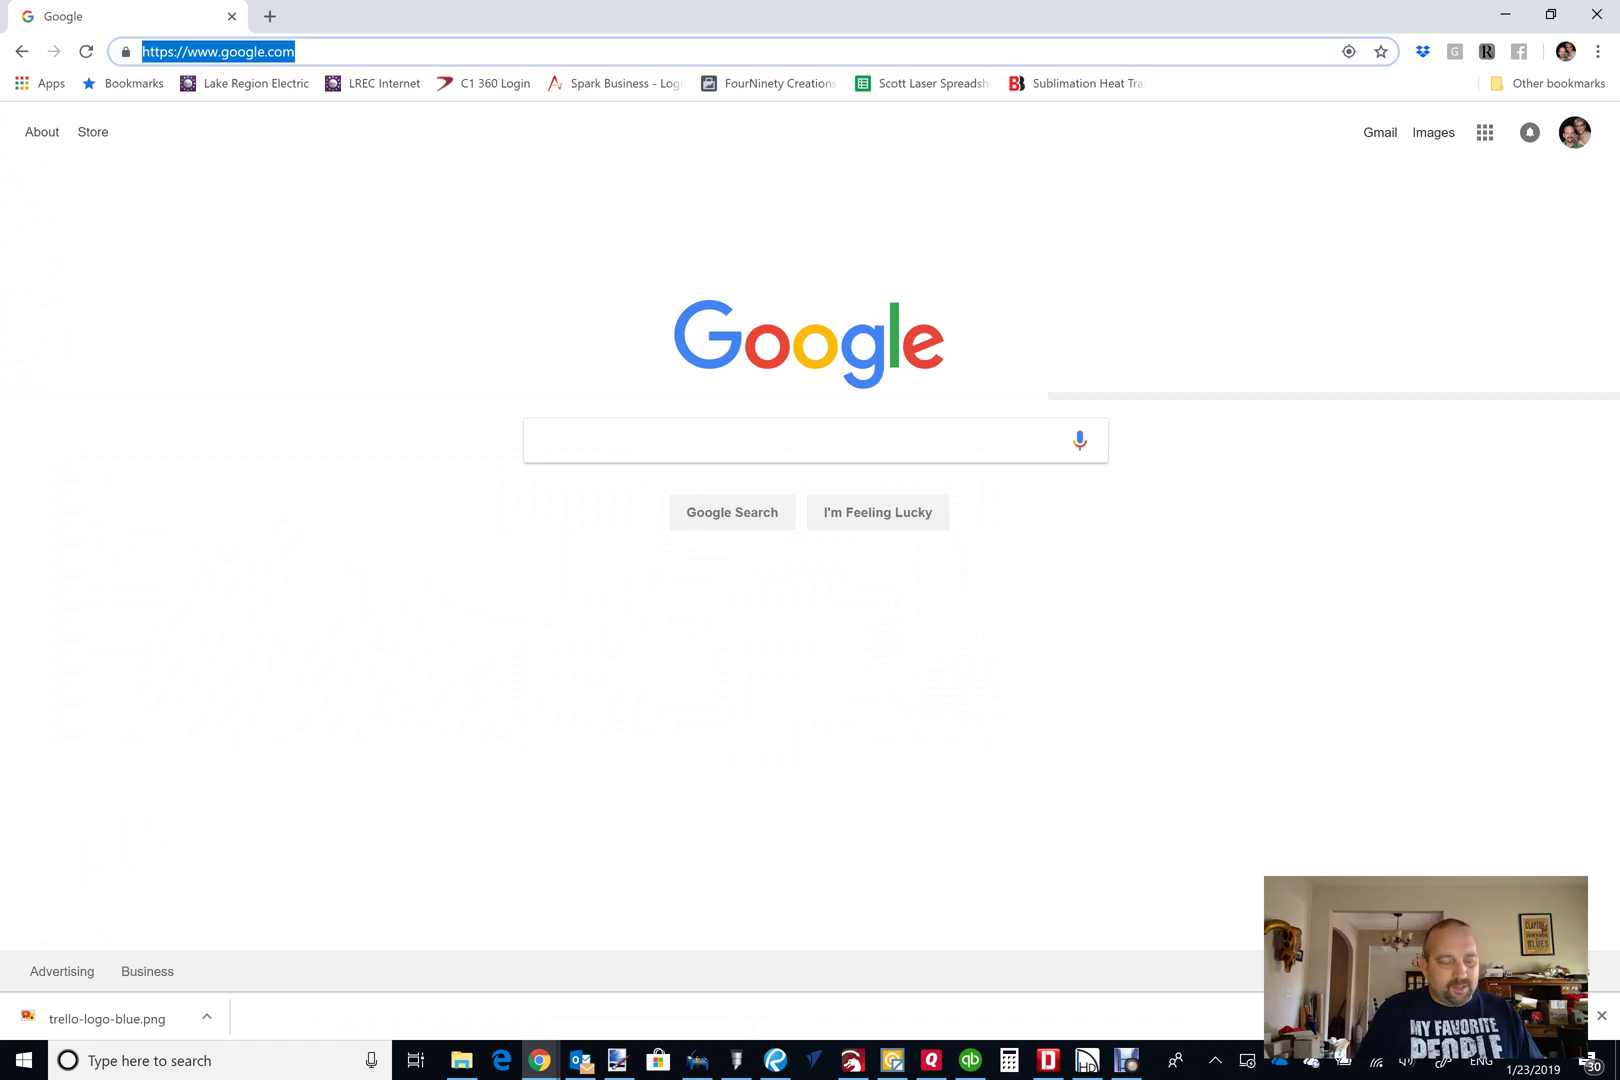
type("what")
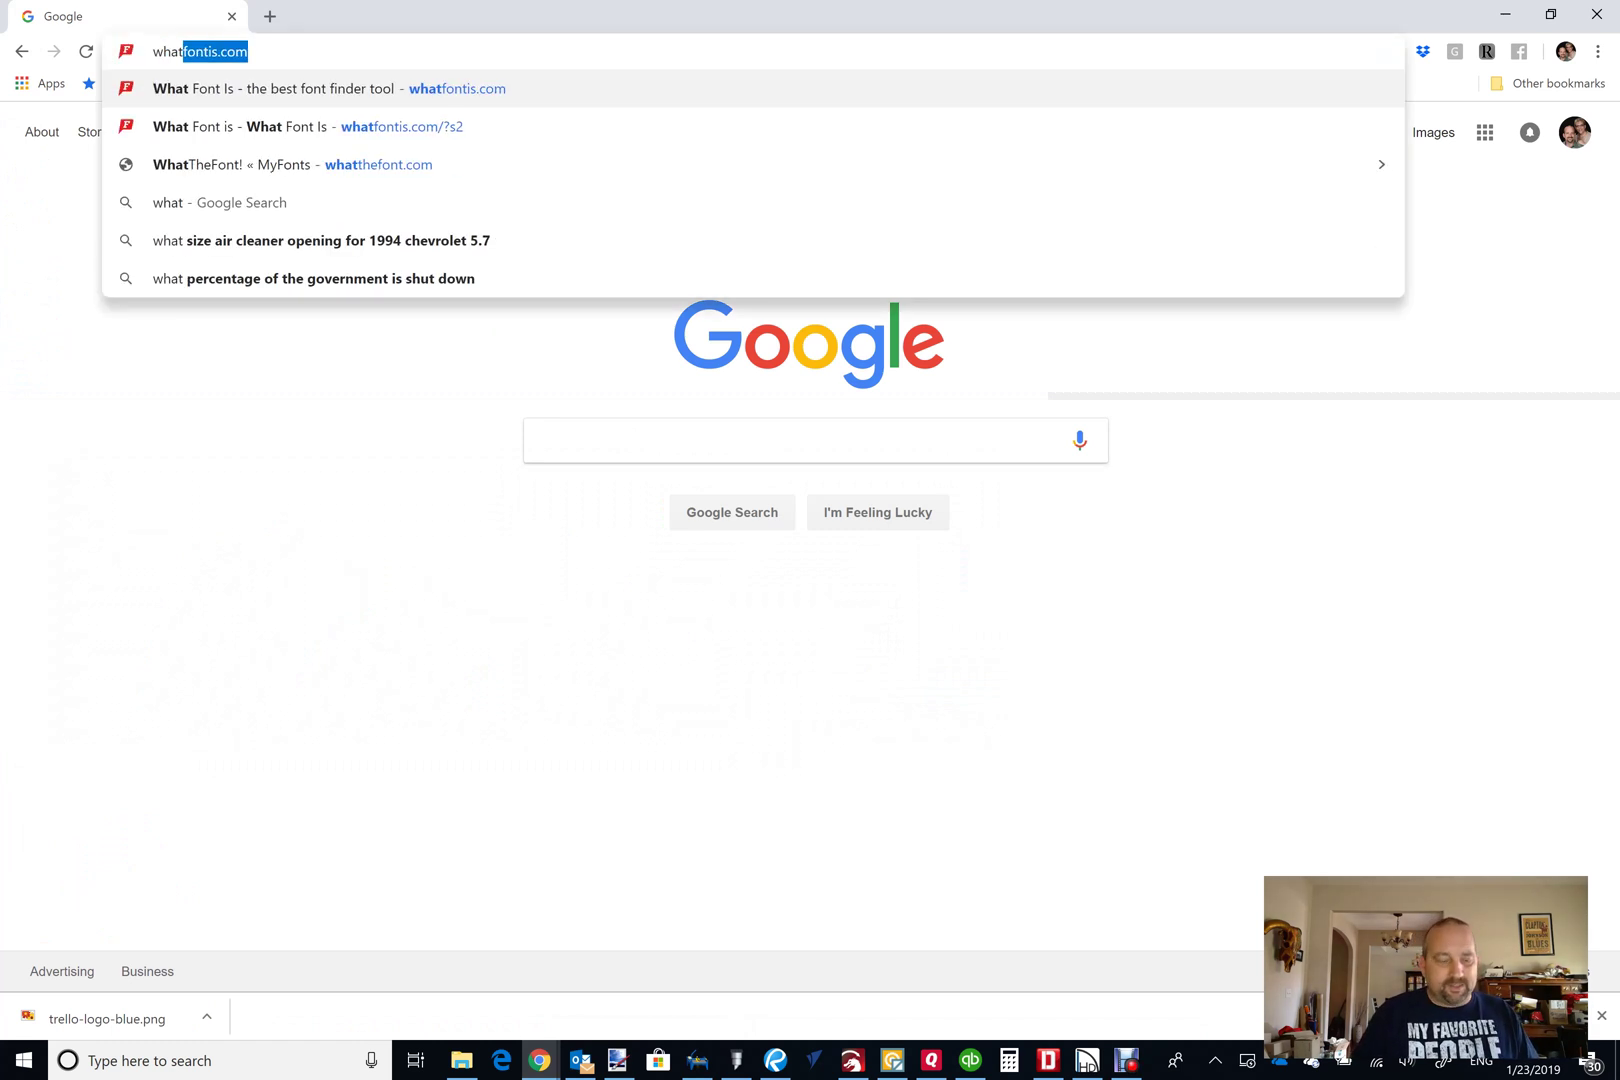
type("fontis.")
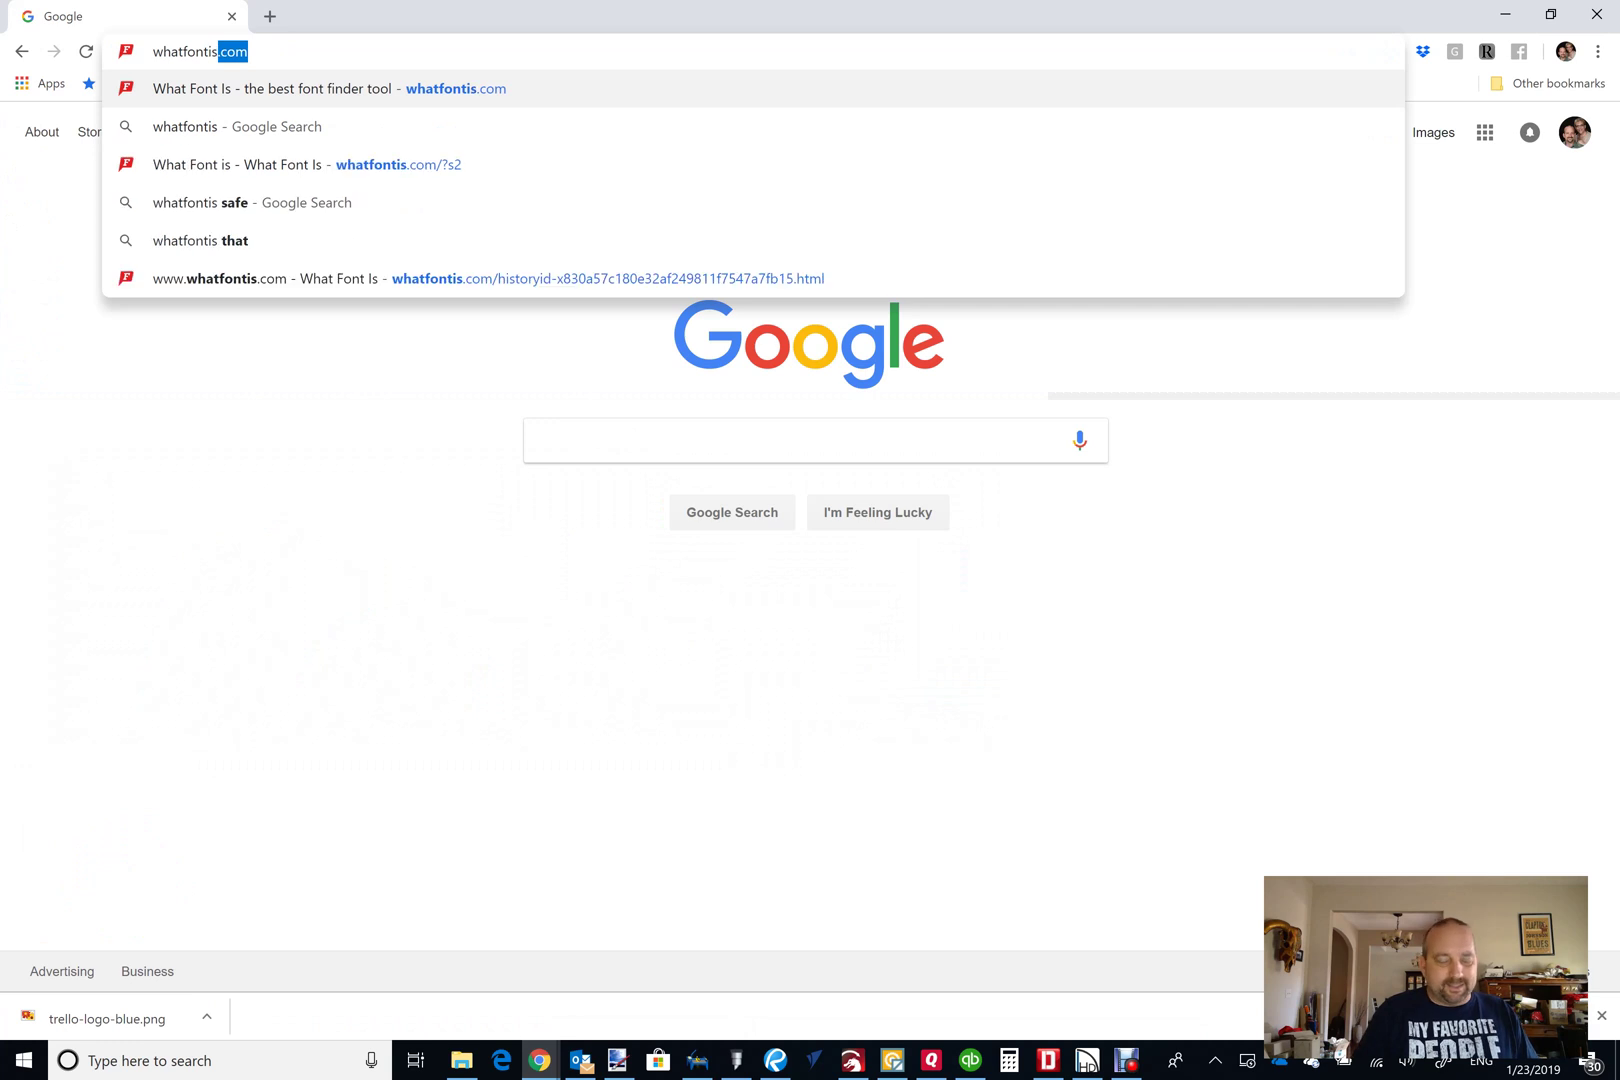
type("com")
key("Return")
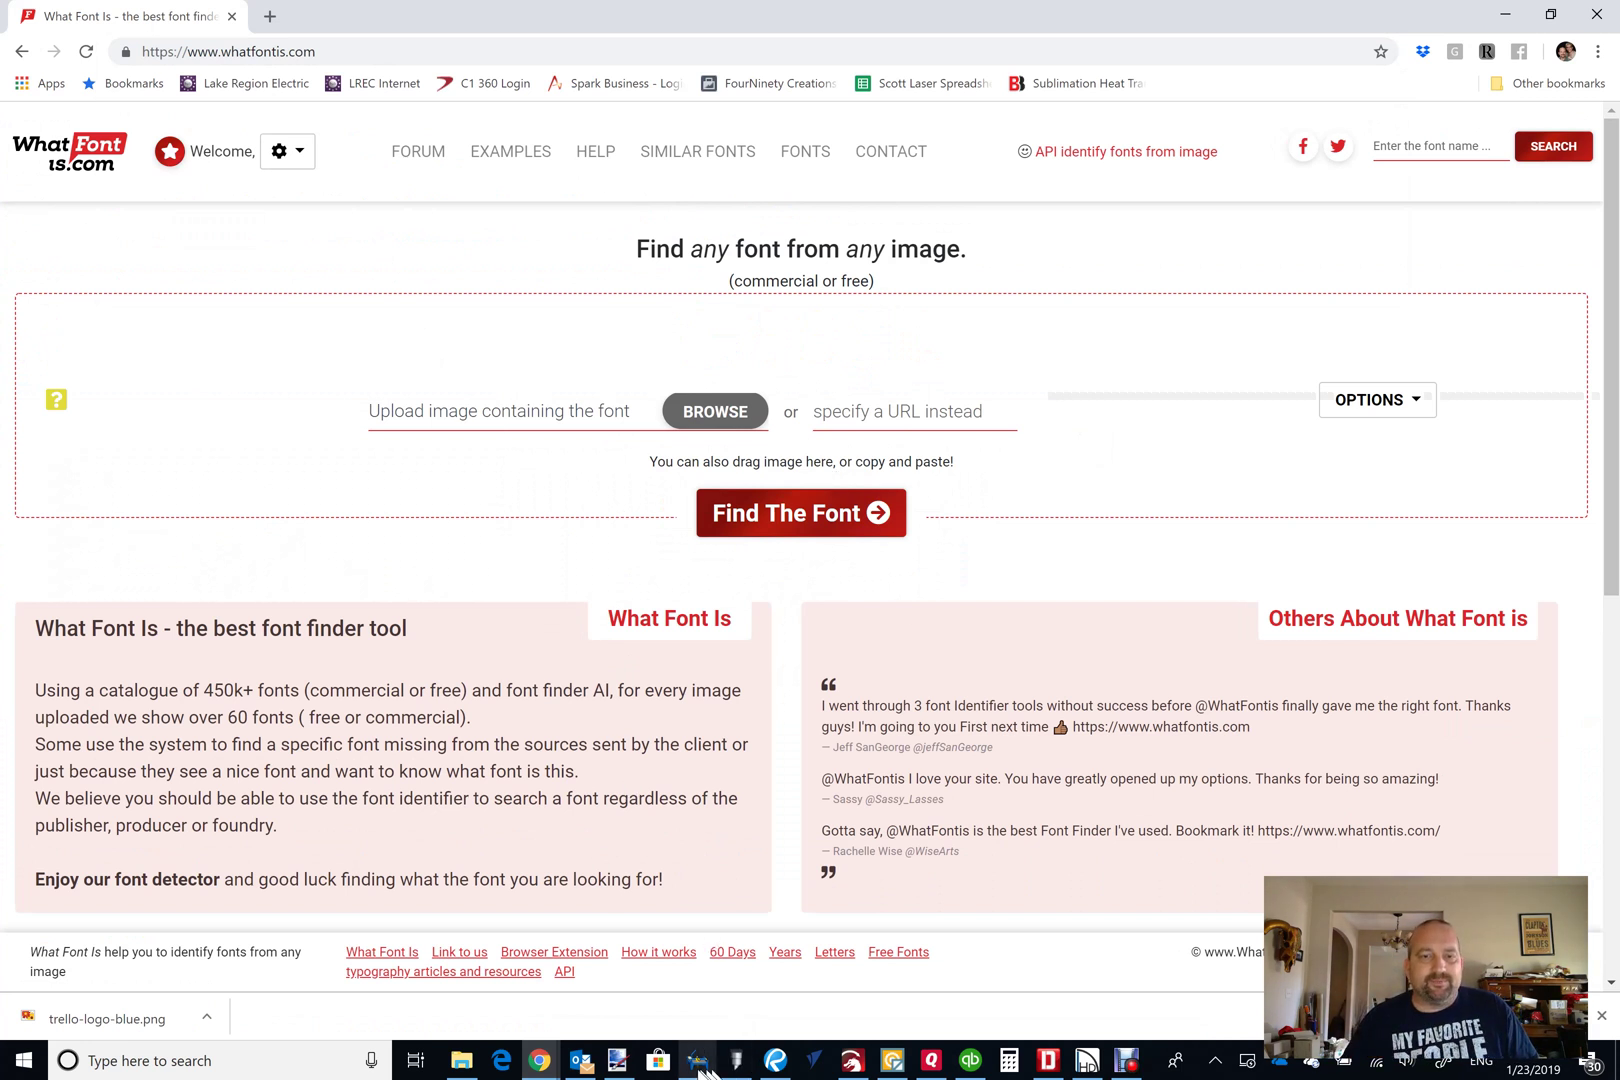
Magic-wand the transparent background, deselect with Ctrl+D, and re-save trello-logo-blue.png.
mouse_move(627, 1067)
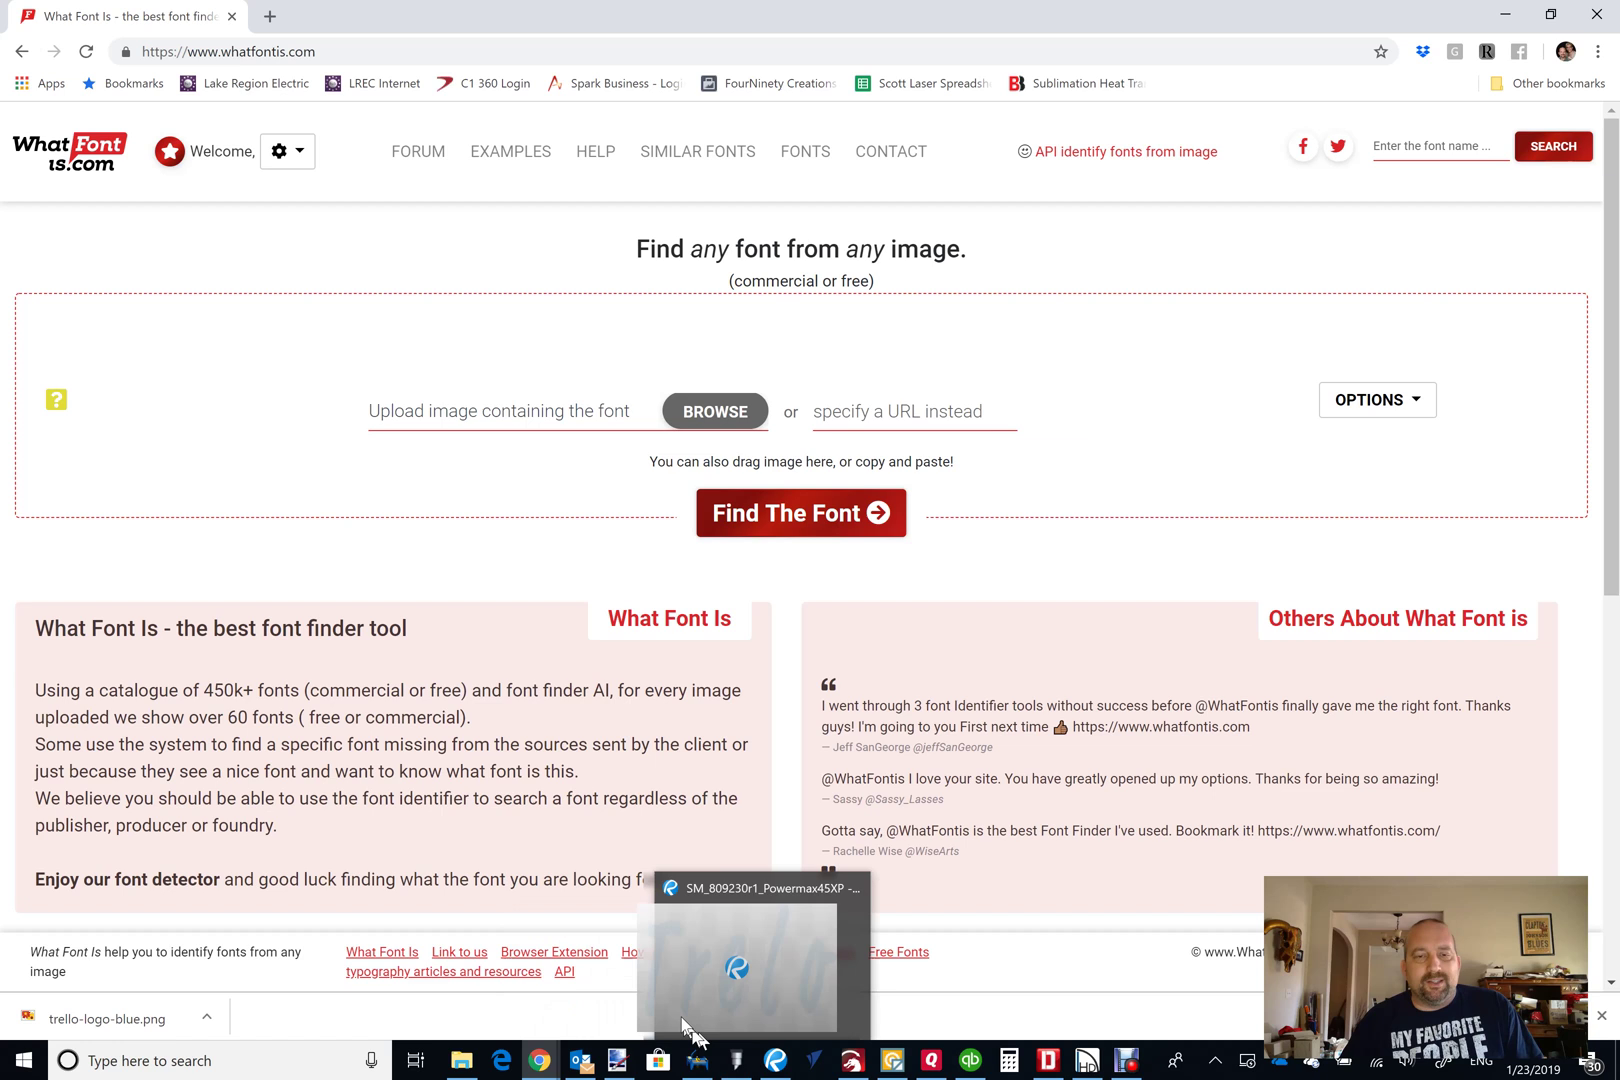
left_click(620, 965)
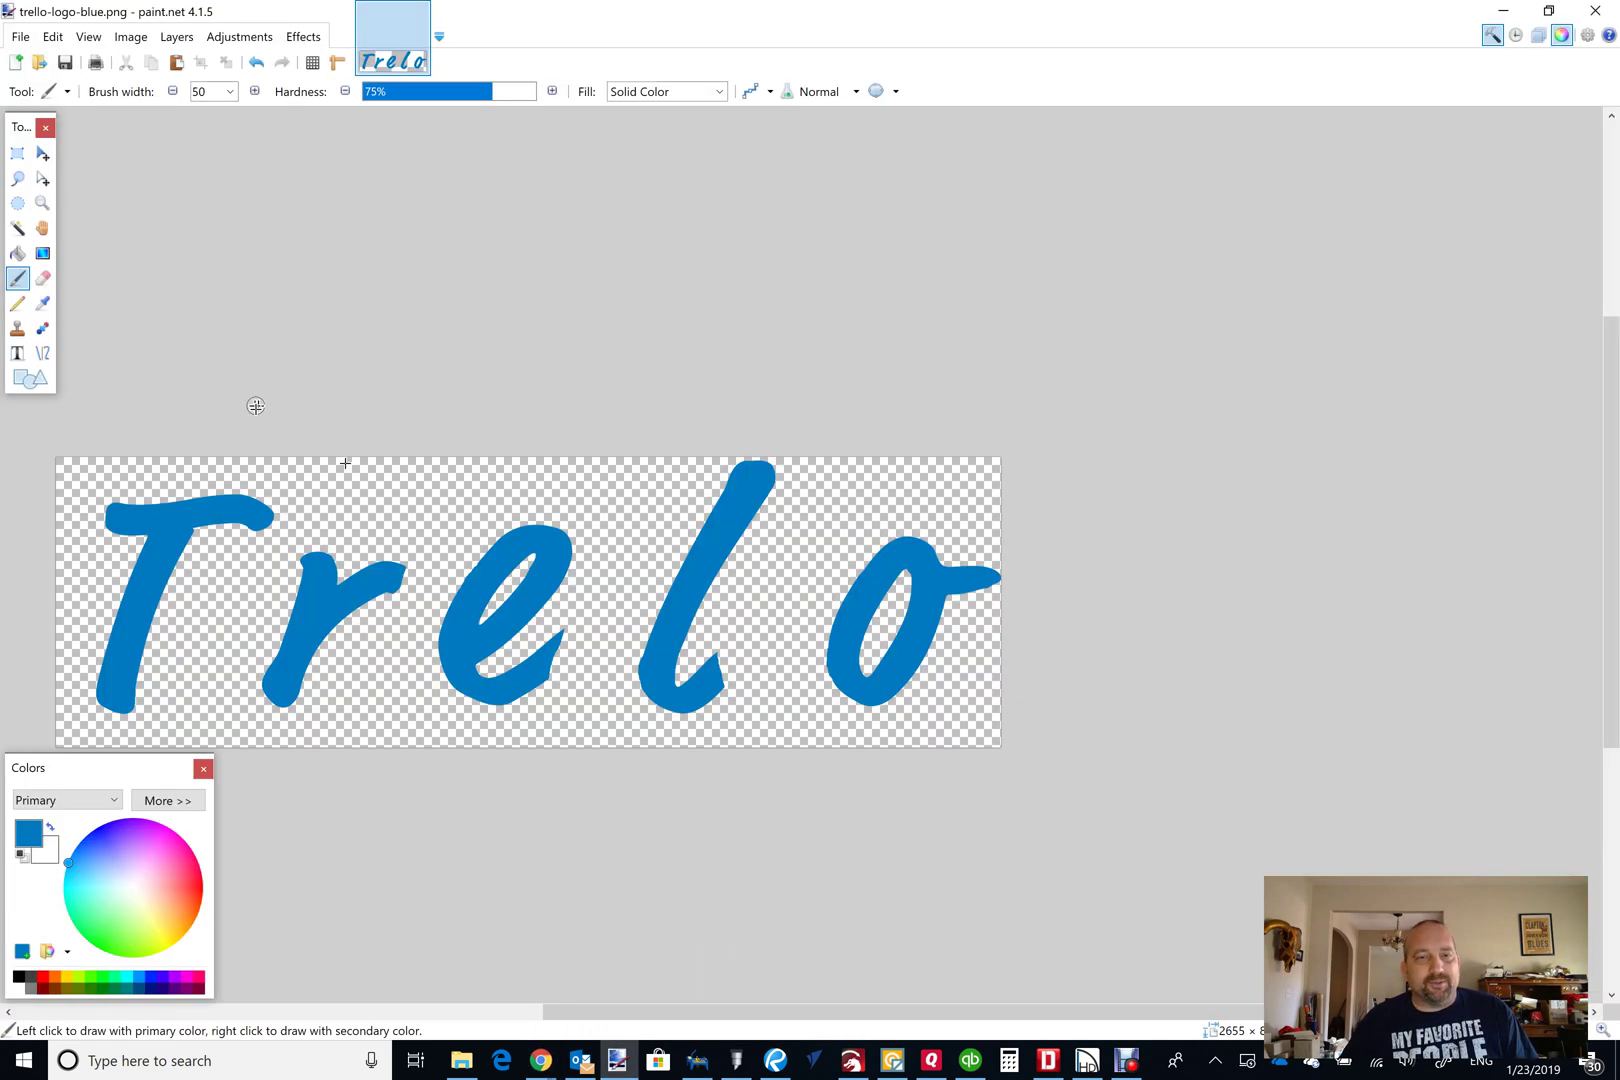
left_click(17, 229)
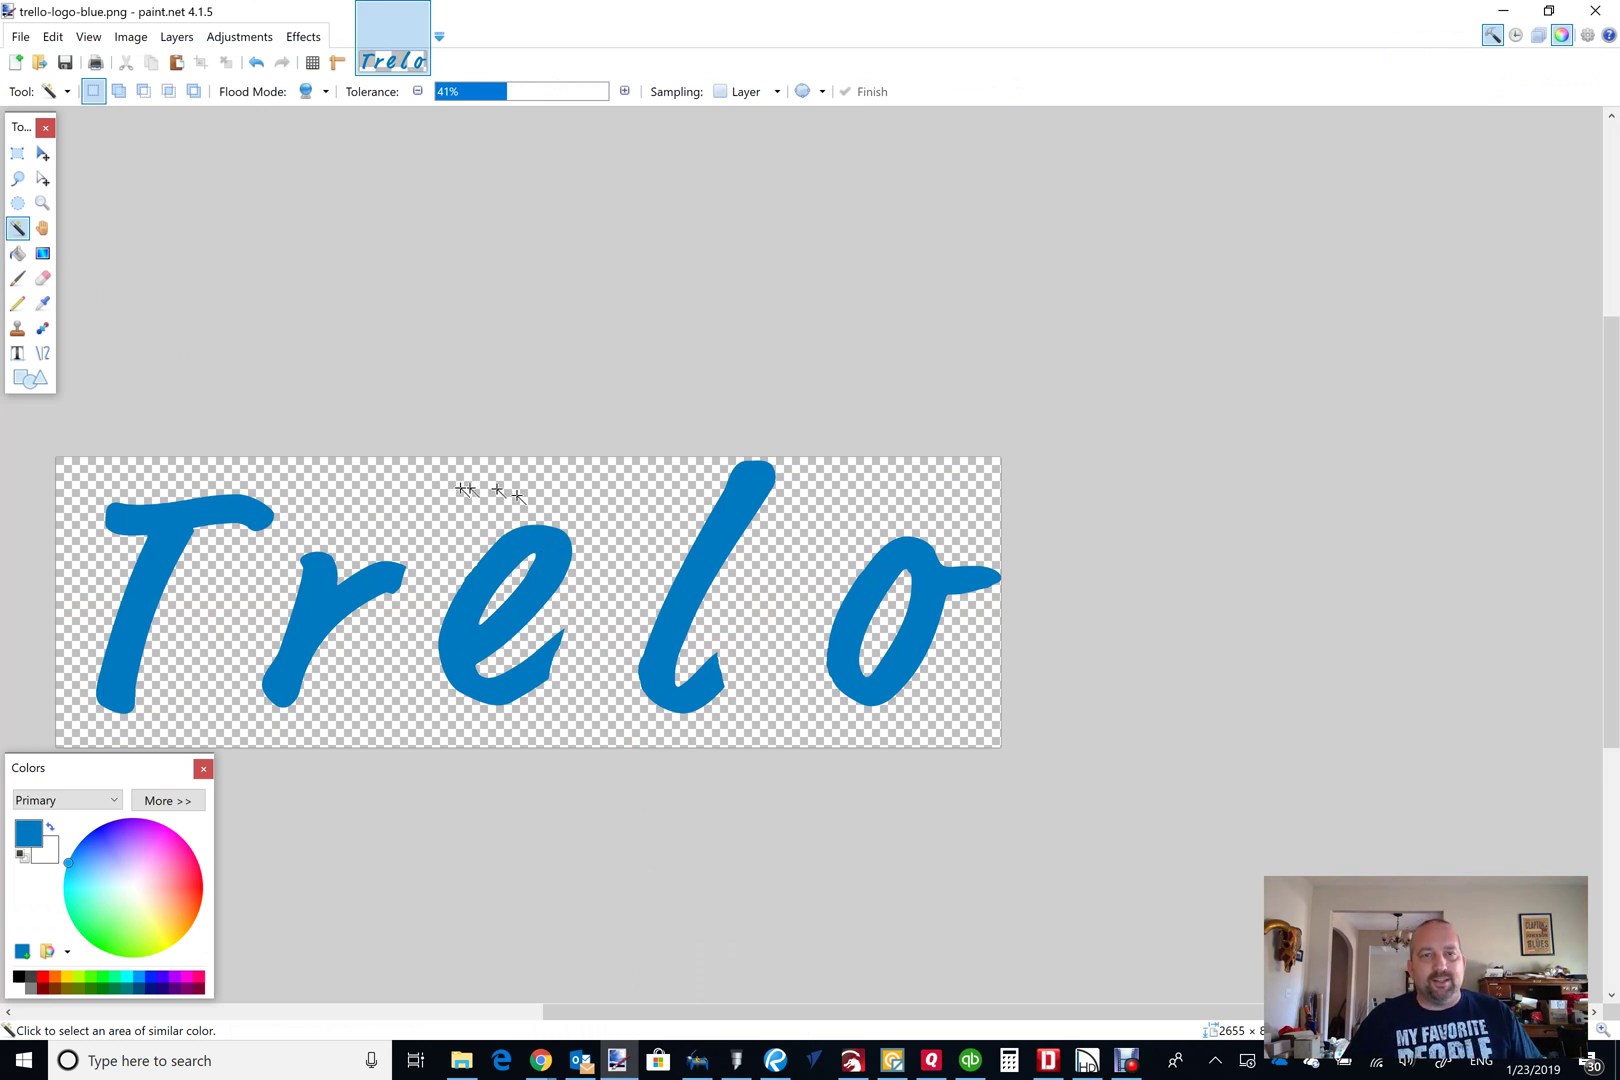
left_click(568, 486)
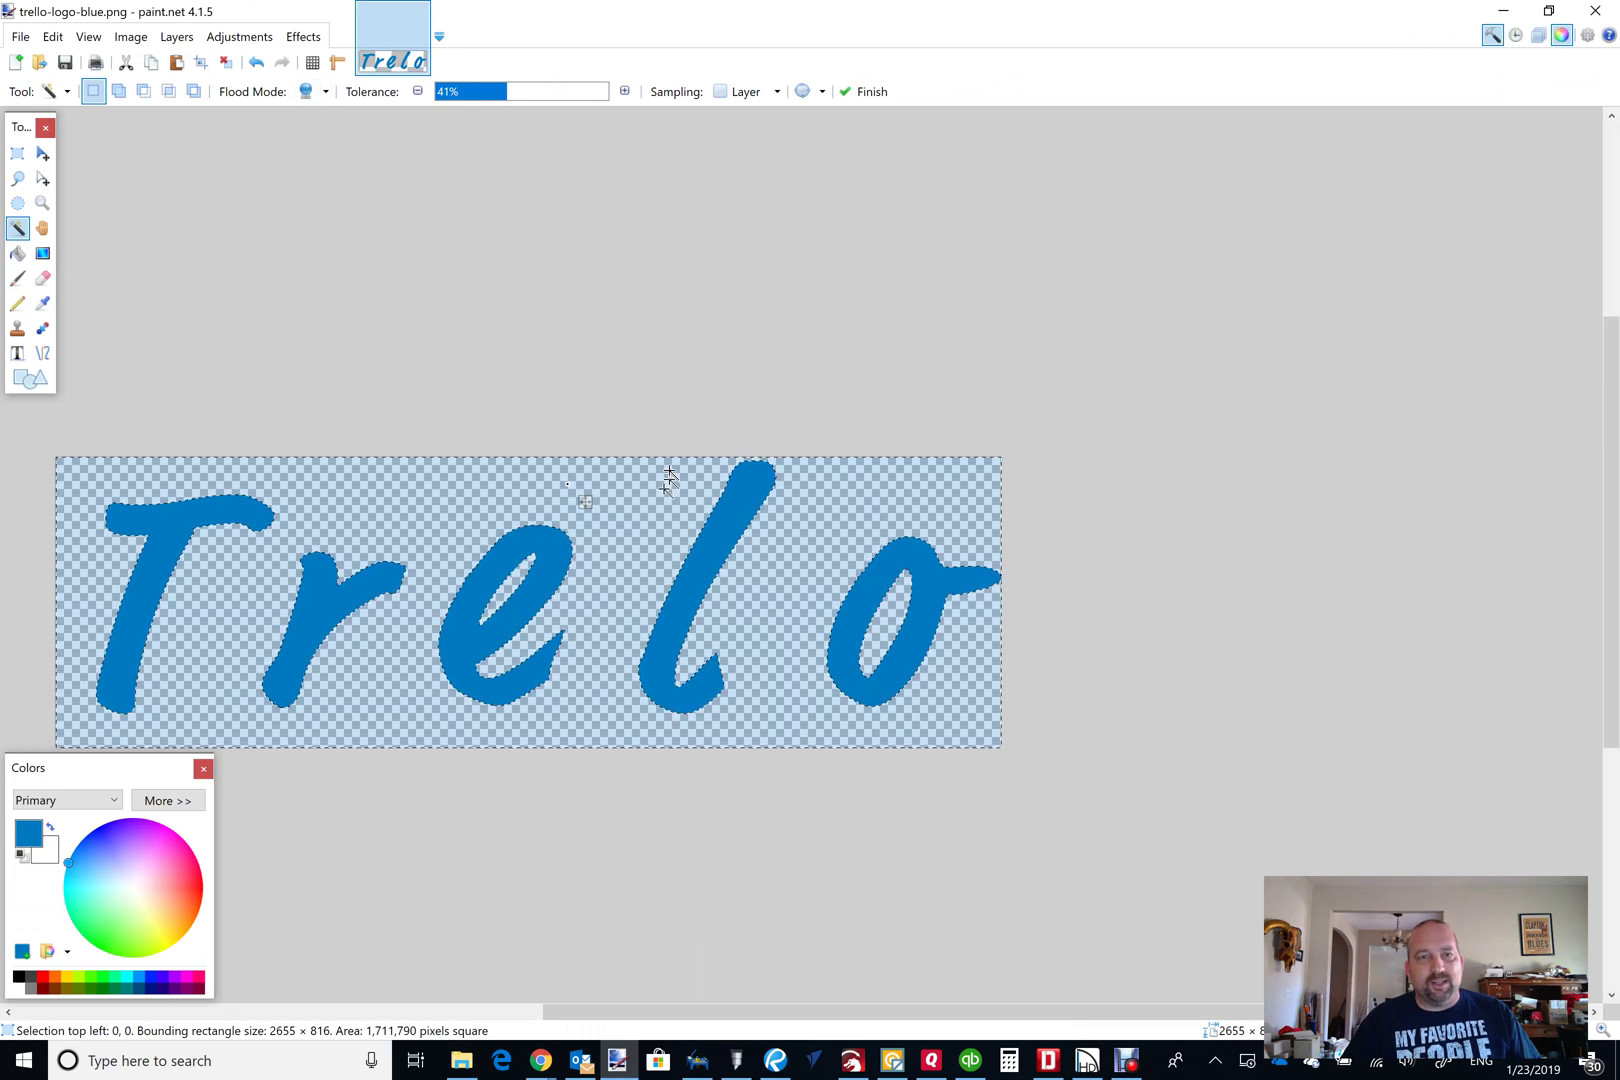
key("ctrl+d")
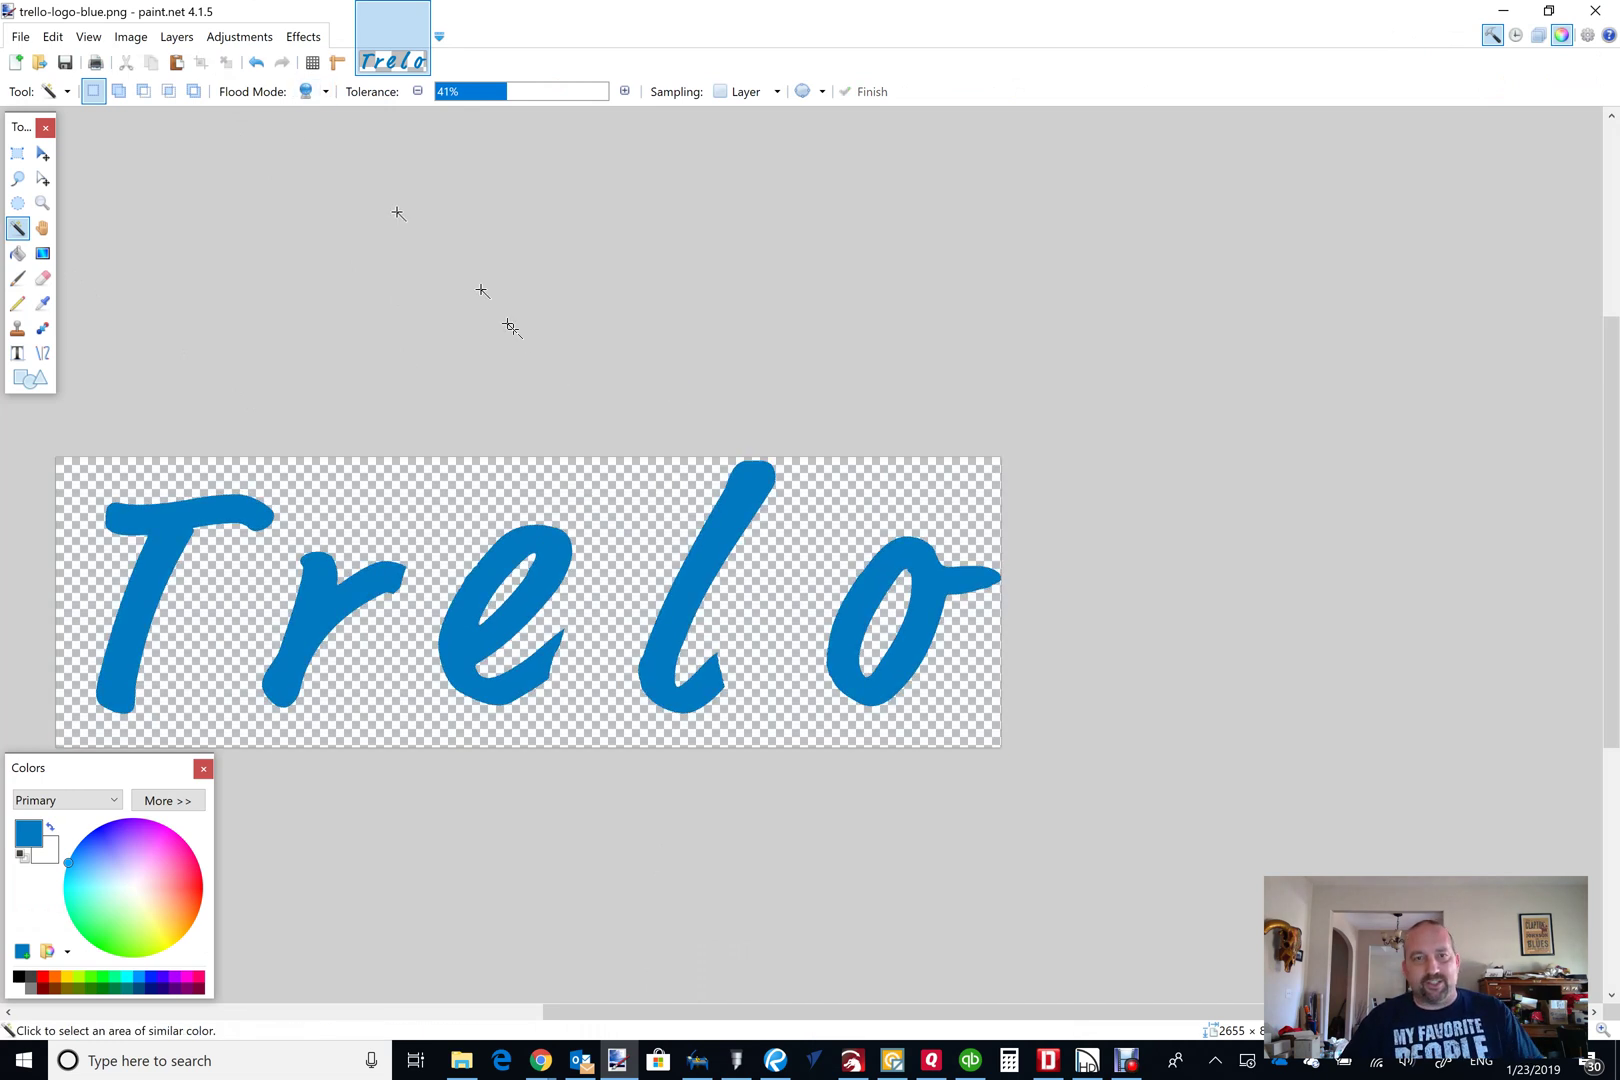
left_click(64, 64)
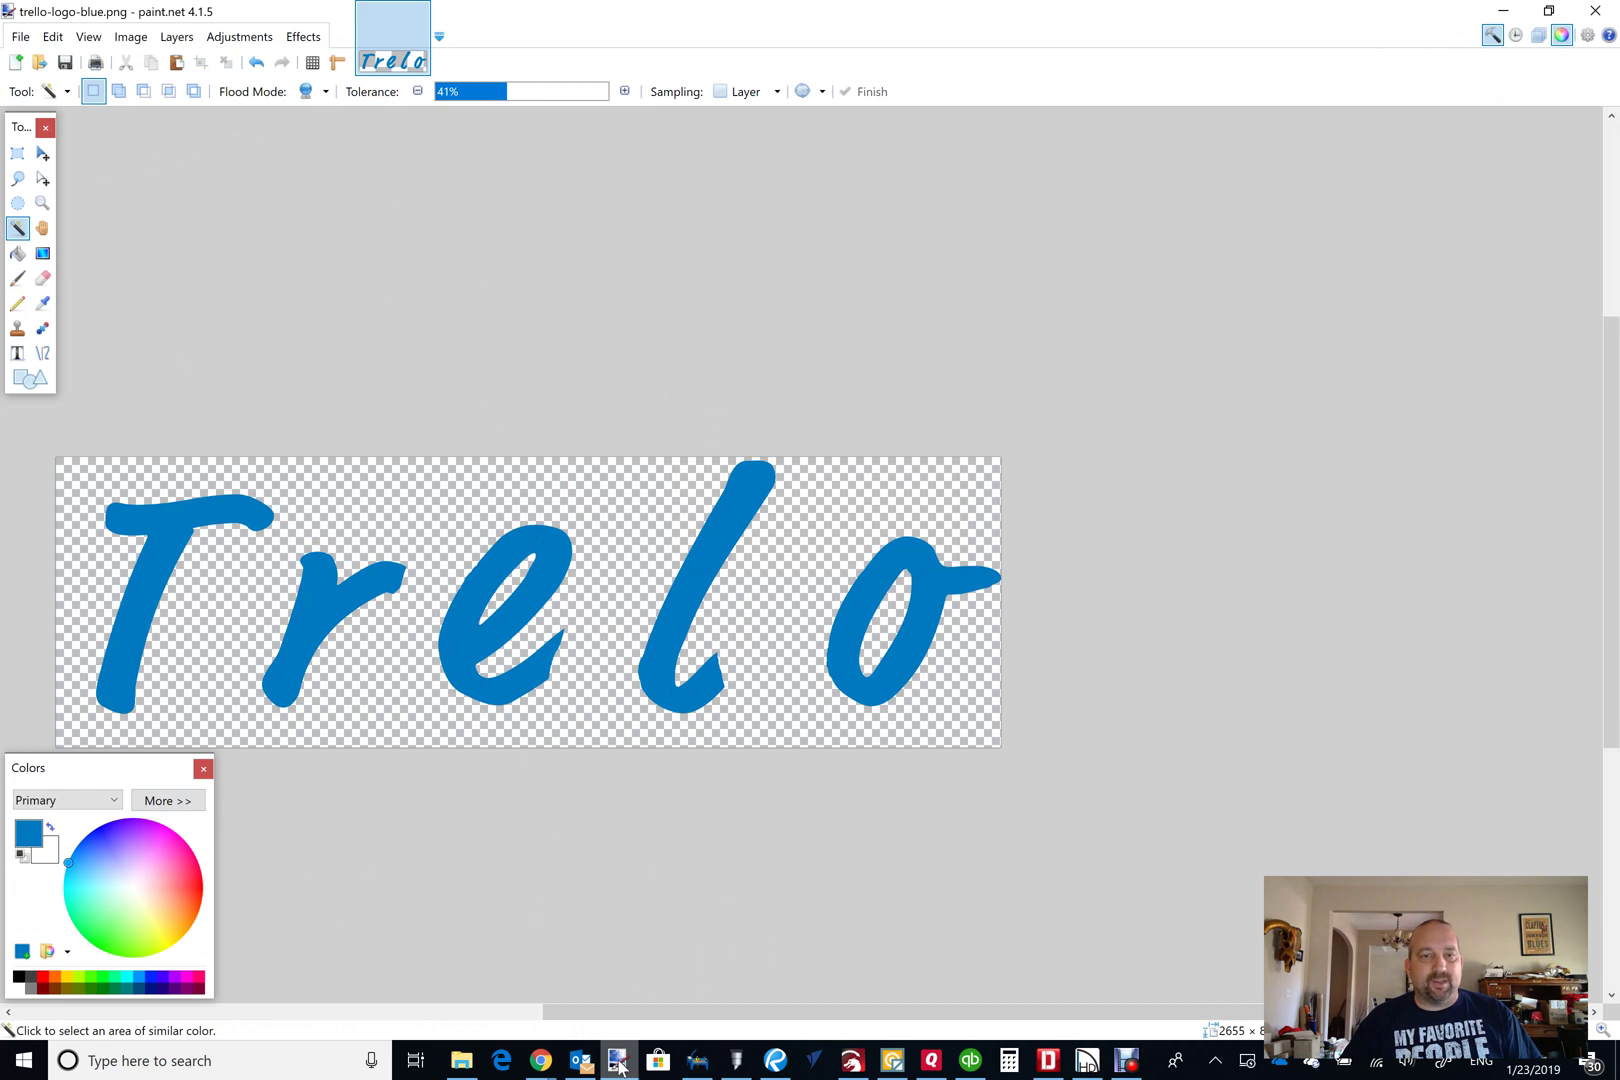
Upload the Trelo image to WhatFontIs for font matching.
mouse_move(540, 1060)
left_click(700, 975)
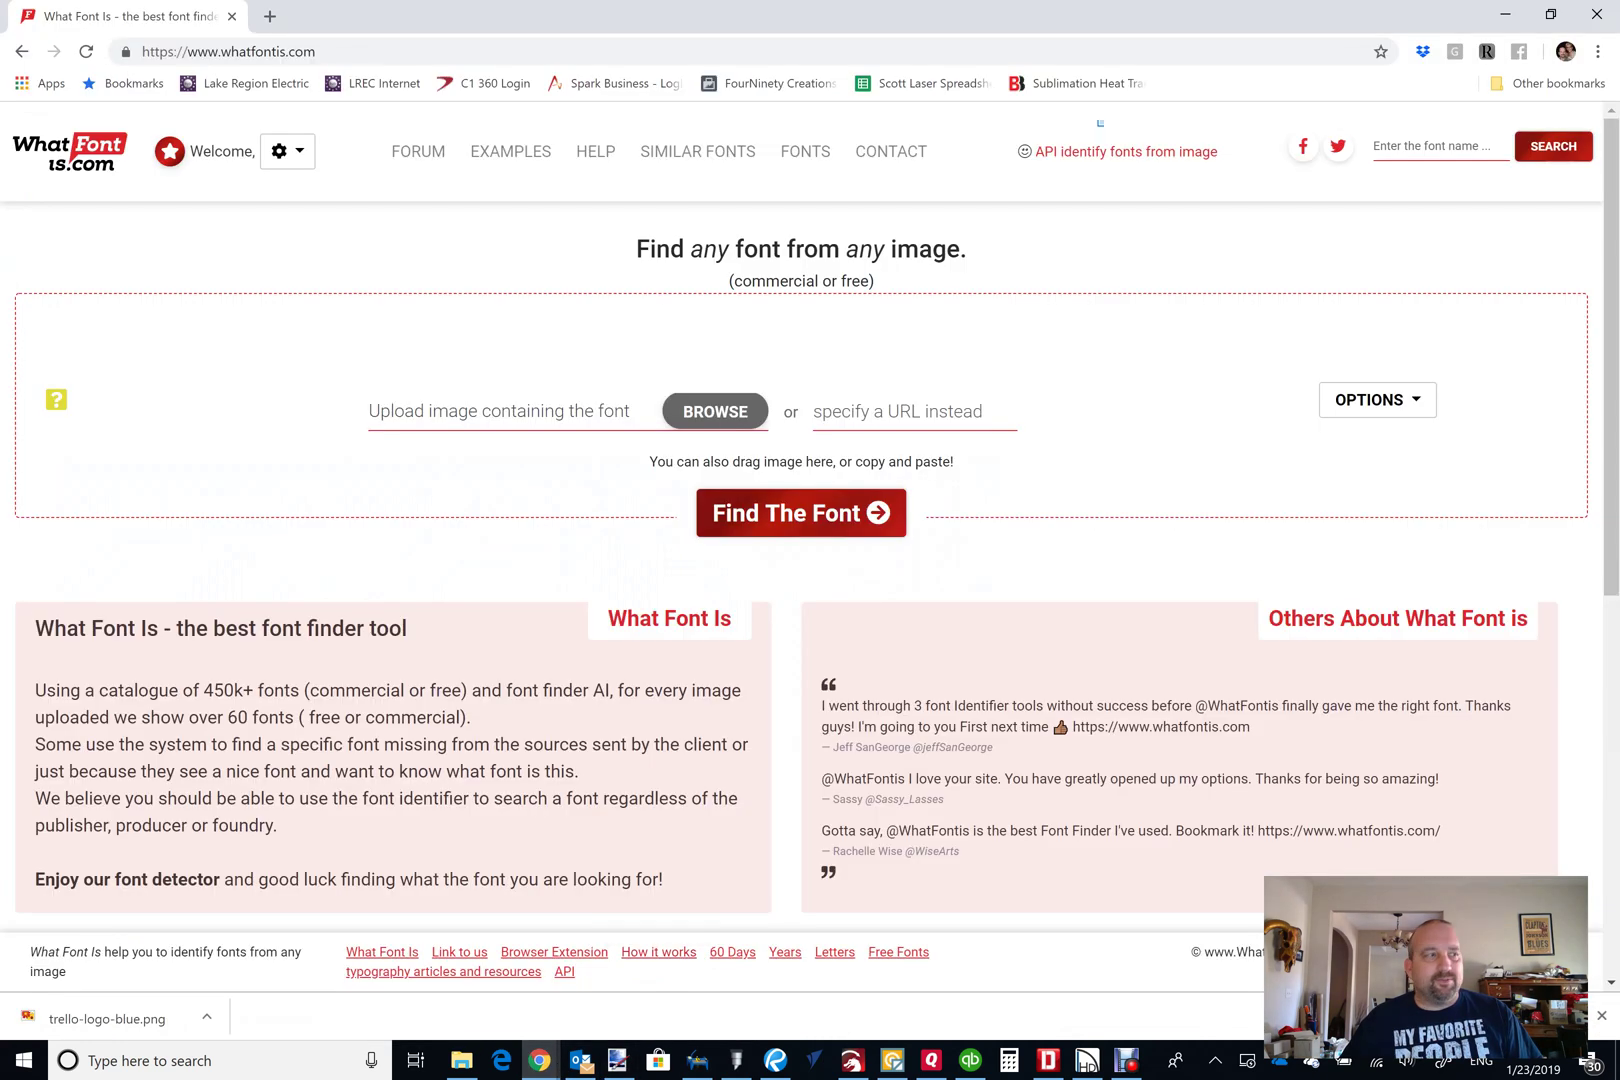
left_click_drag(107, 1018, 564, 370)
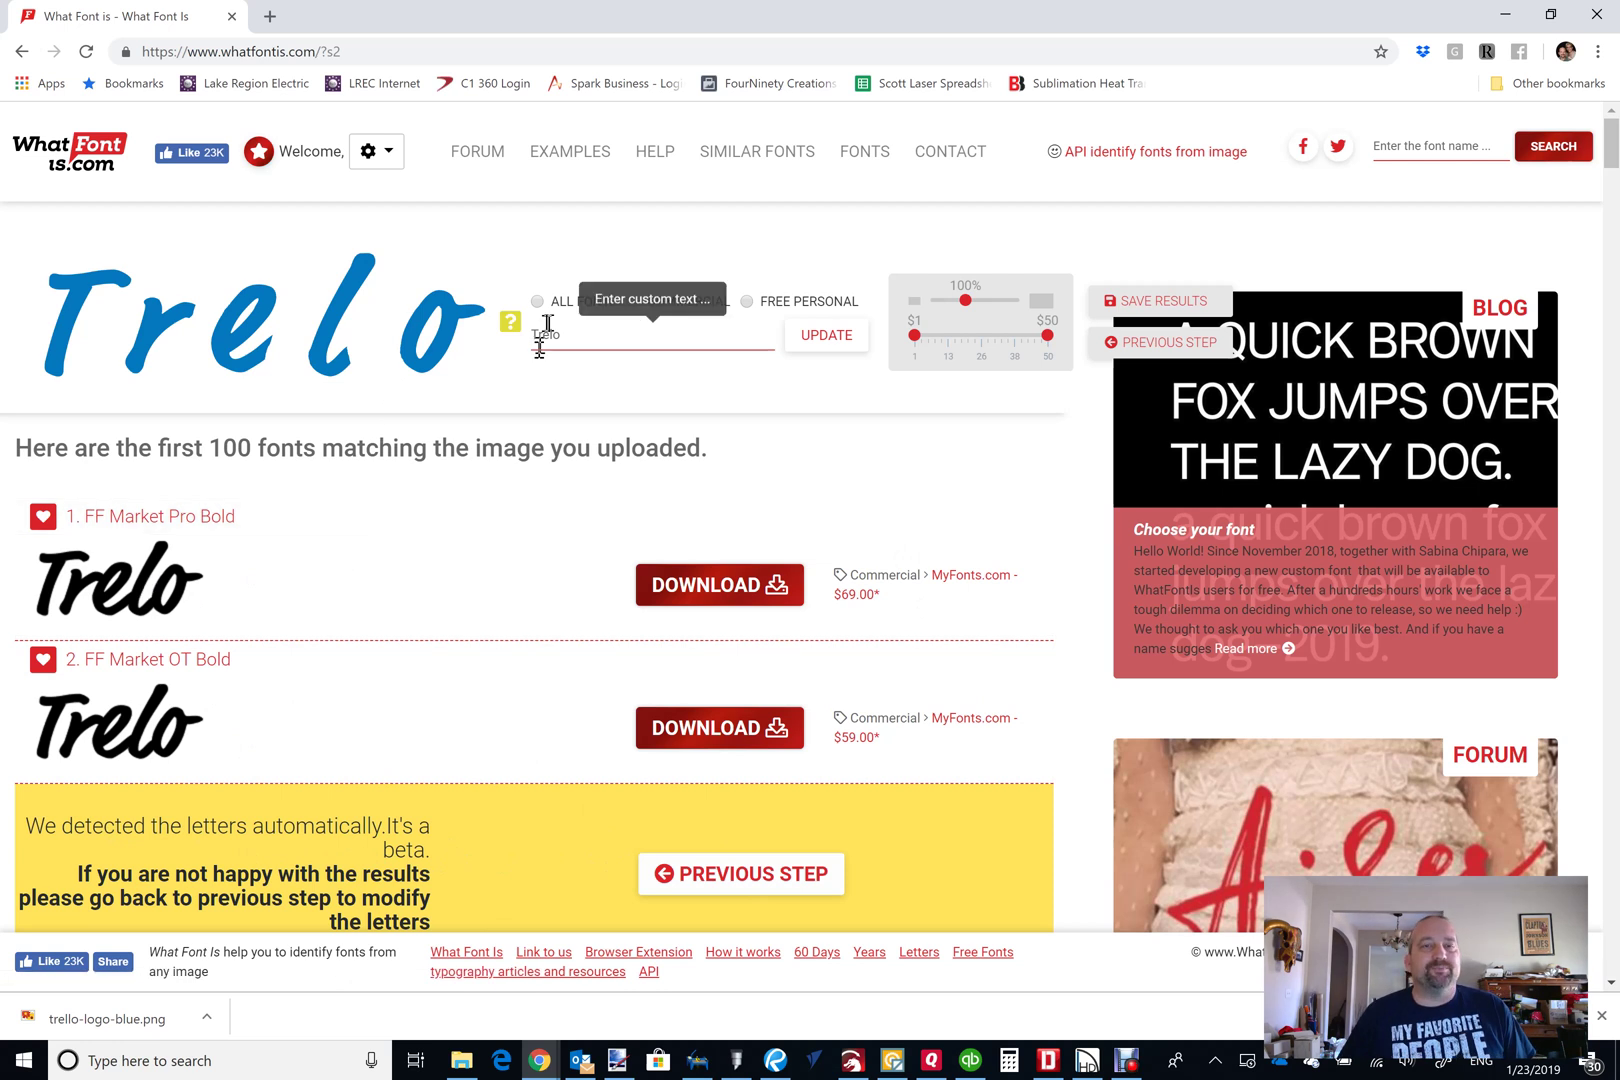
Preview the matches with sample text 'Woodworth', then return to the home page.
left_click_drag(599, 344, 495, 354)
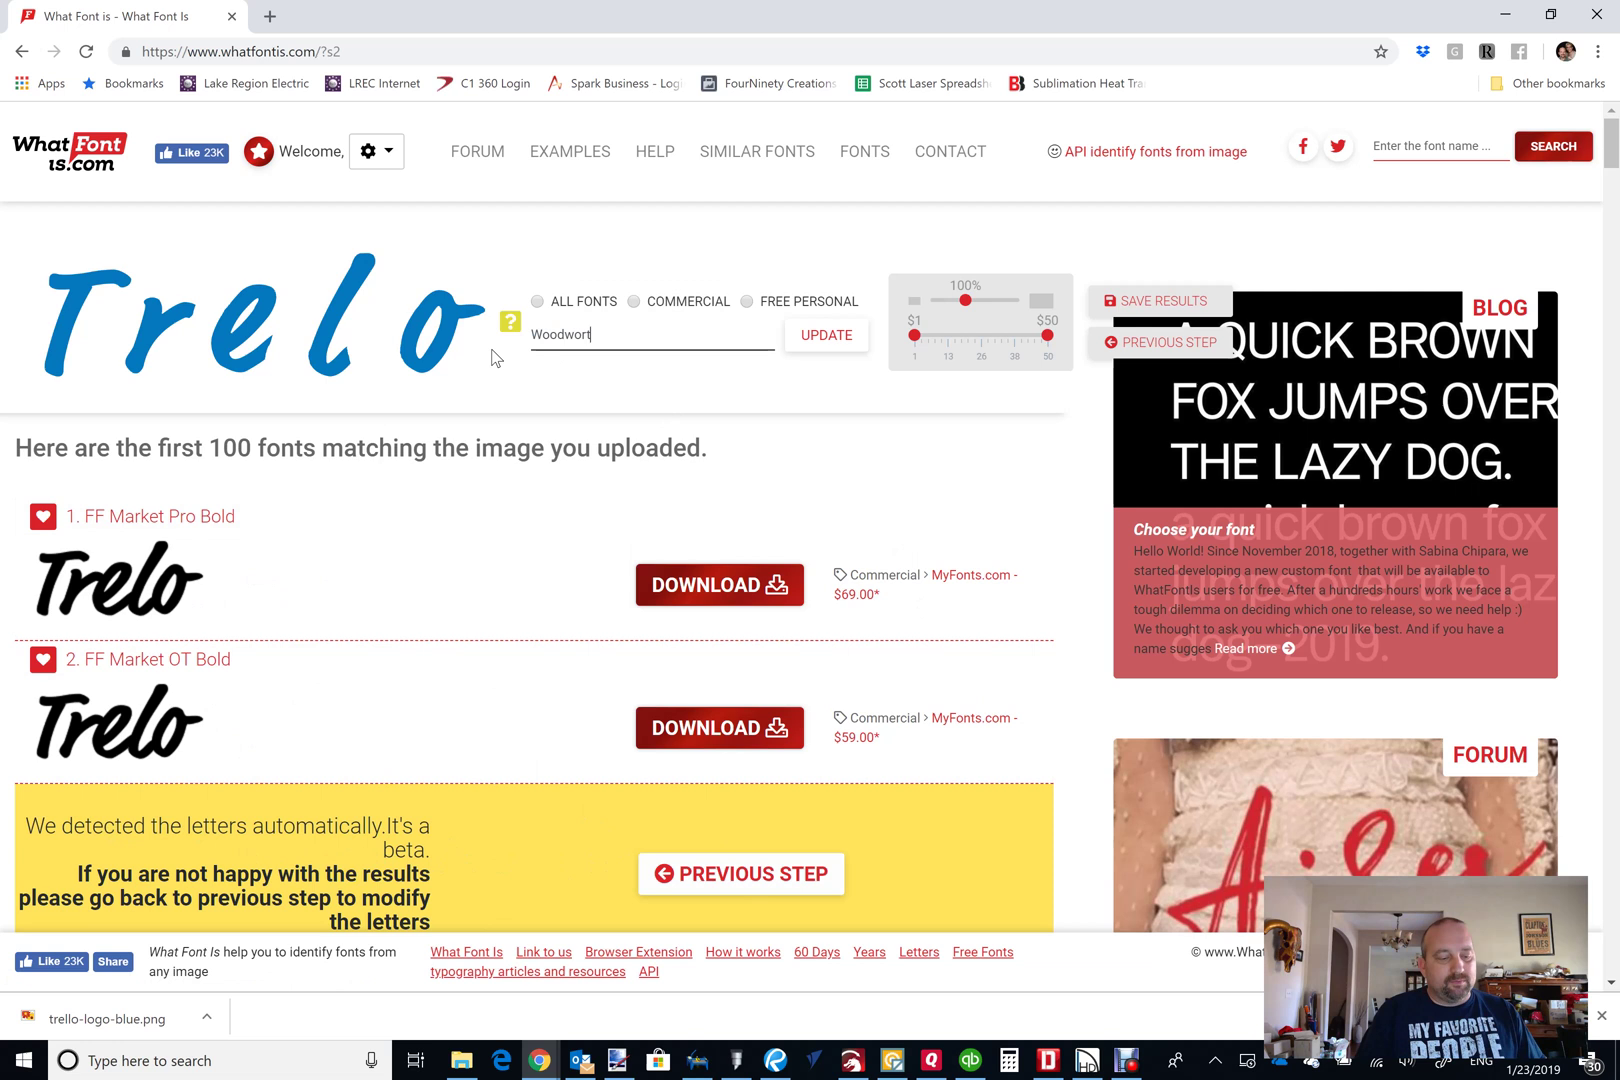
left_click(817, 352)
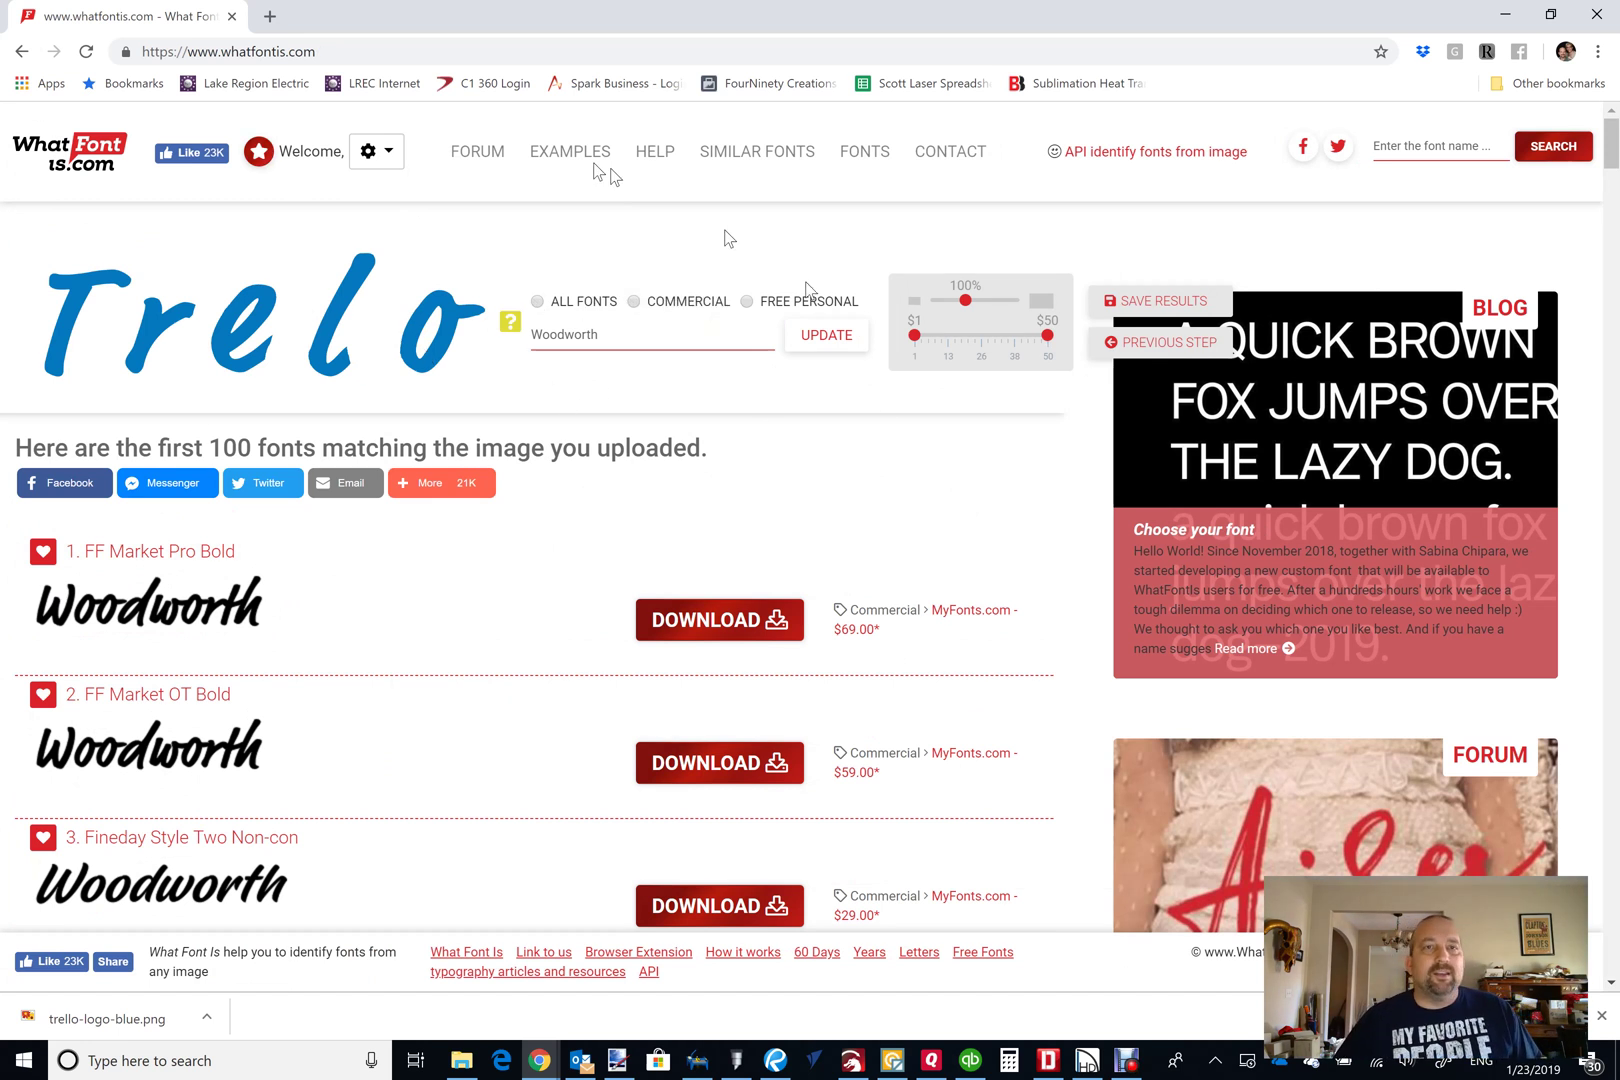
left_click(75, 128)
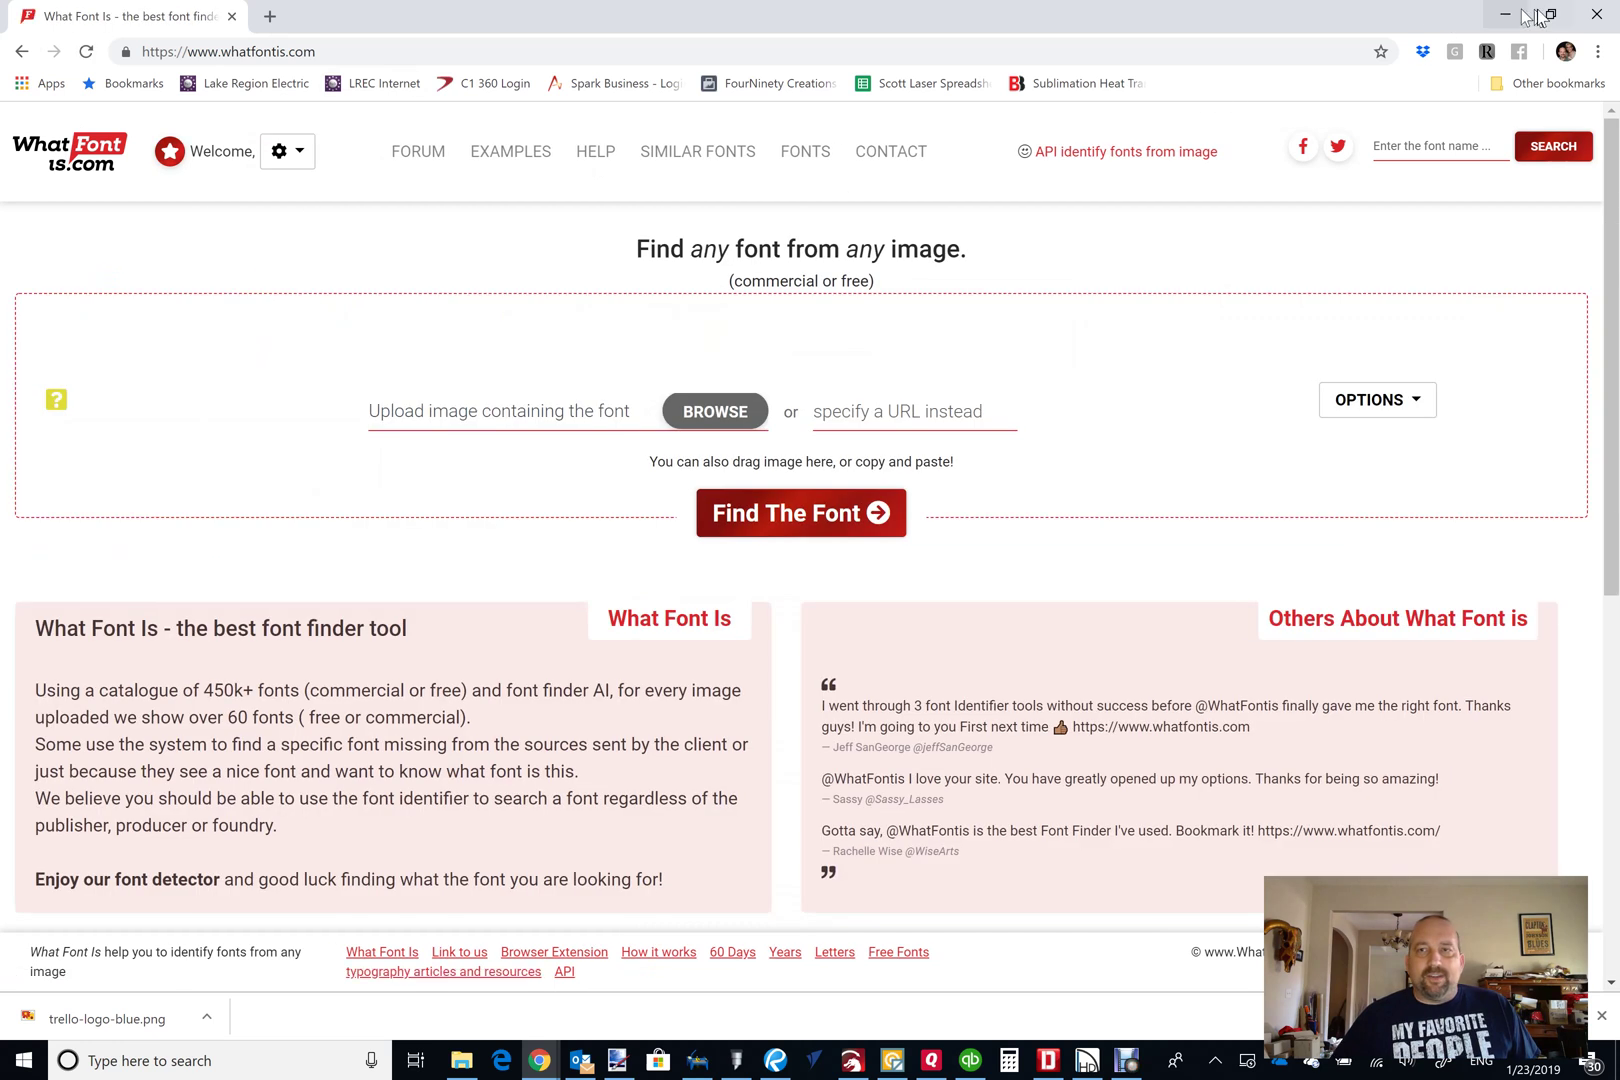
Return to paint.net and open signature-logo-large.png from the file browser.
left_click(1505, 15)
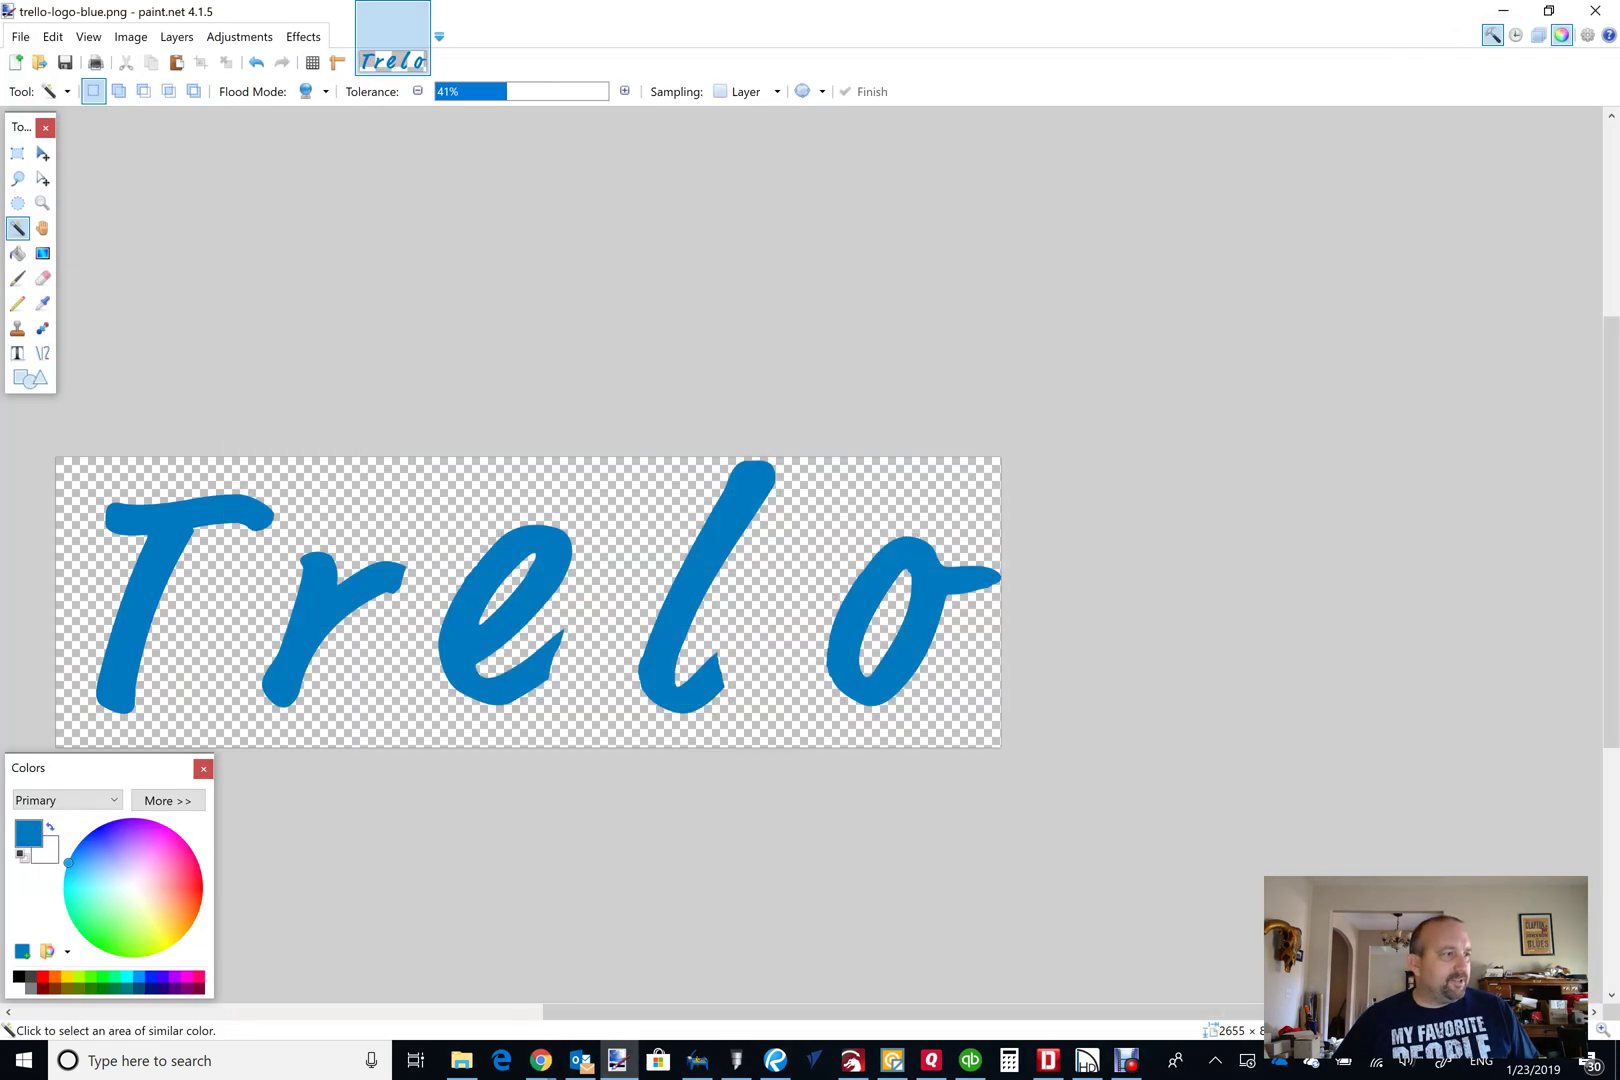
key("super+e")
left_click_drag(285, 565, 604, 585)
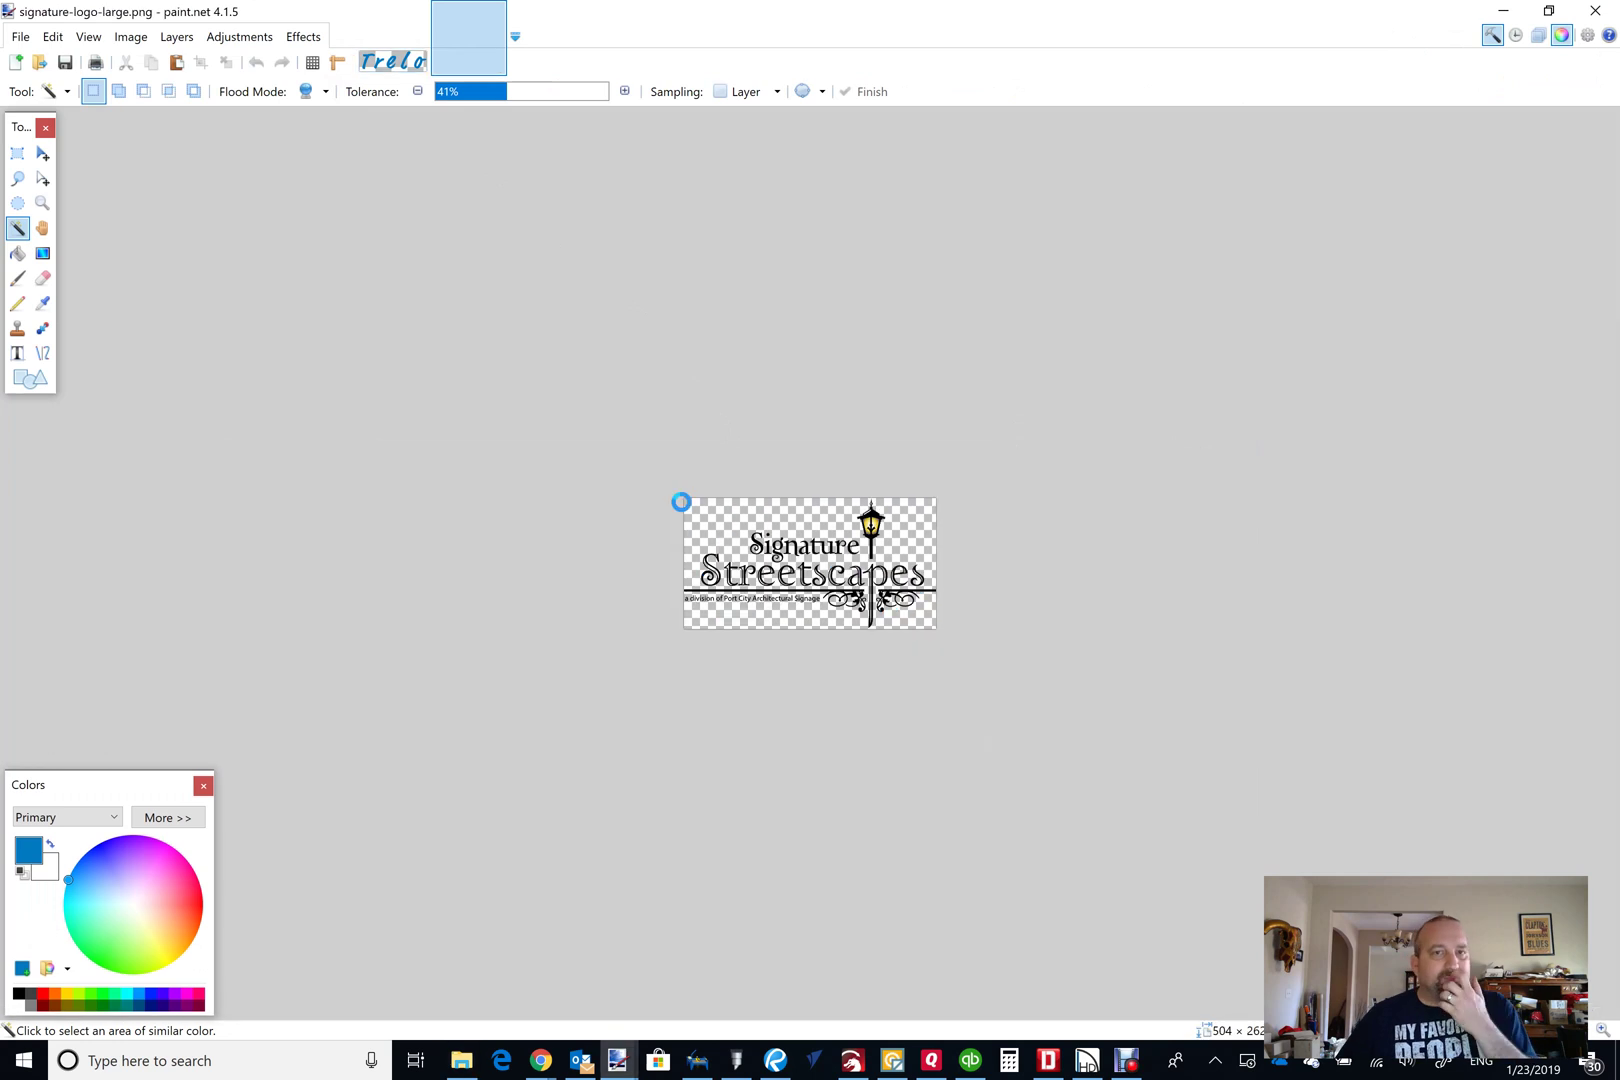
scroll(862, 580, "up", 4)
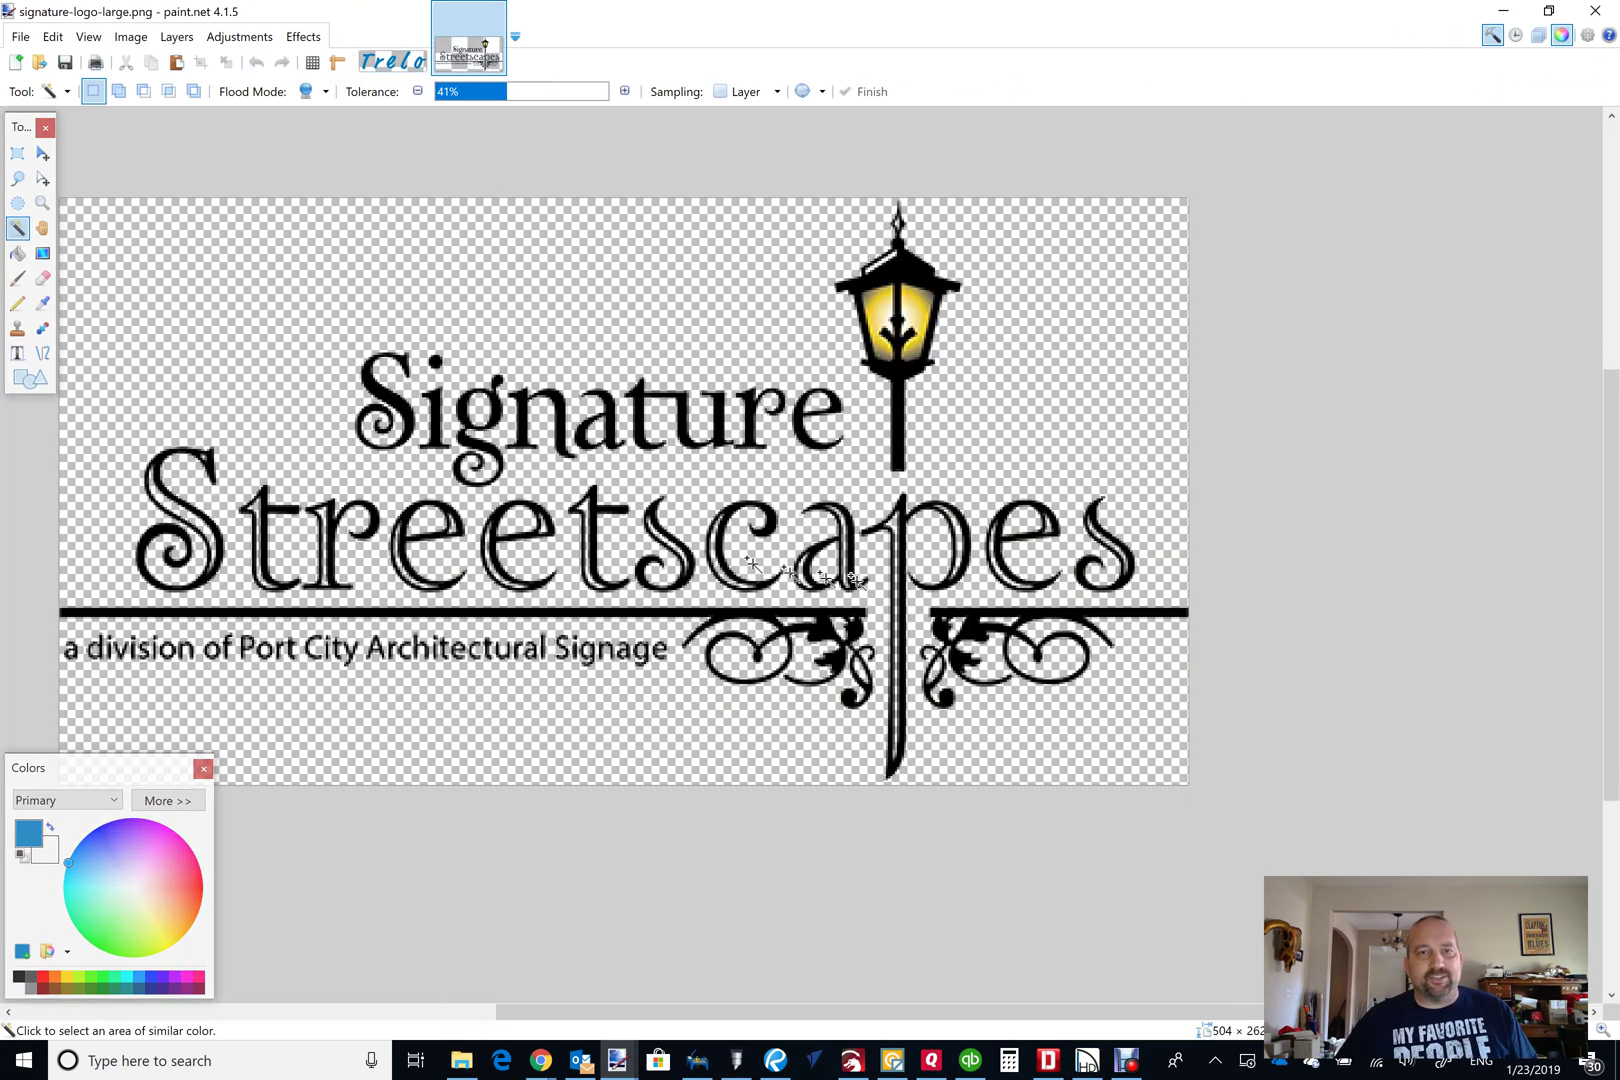
scroll(697, 545, "down", 1)
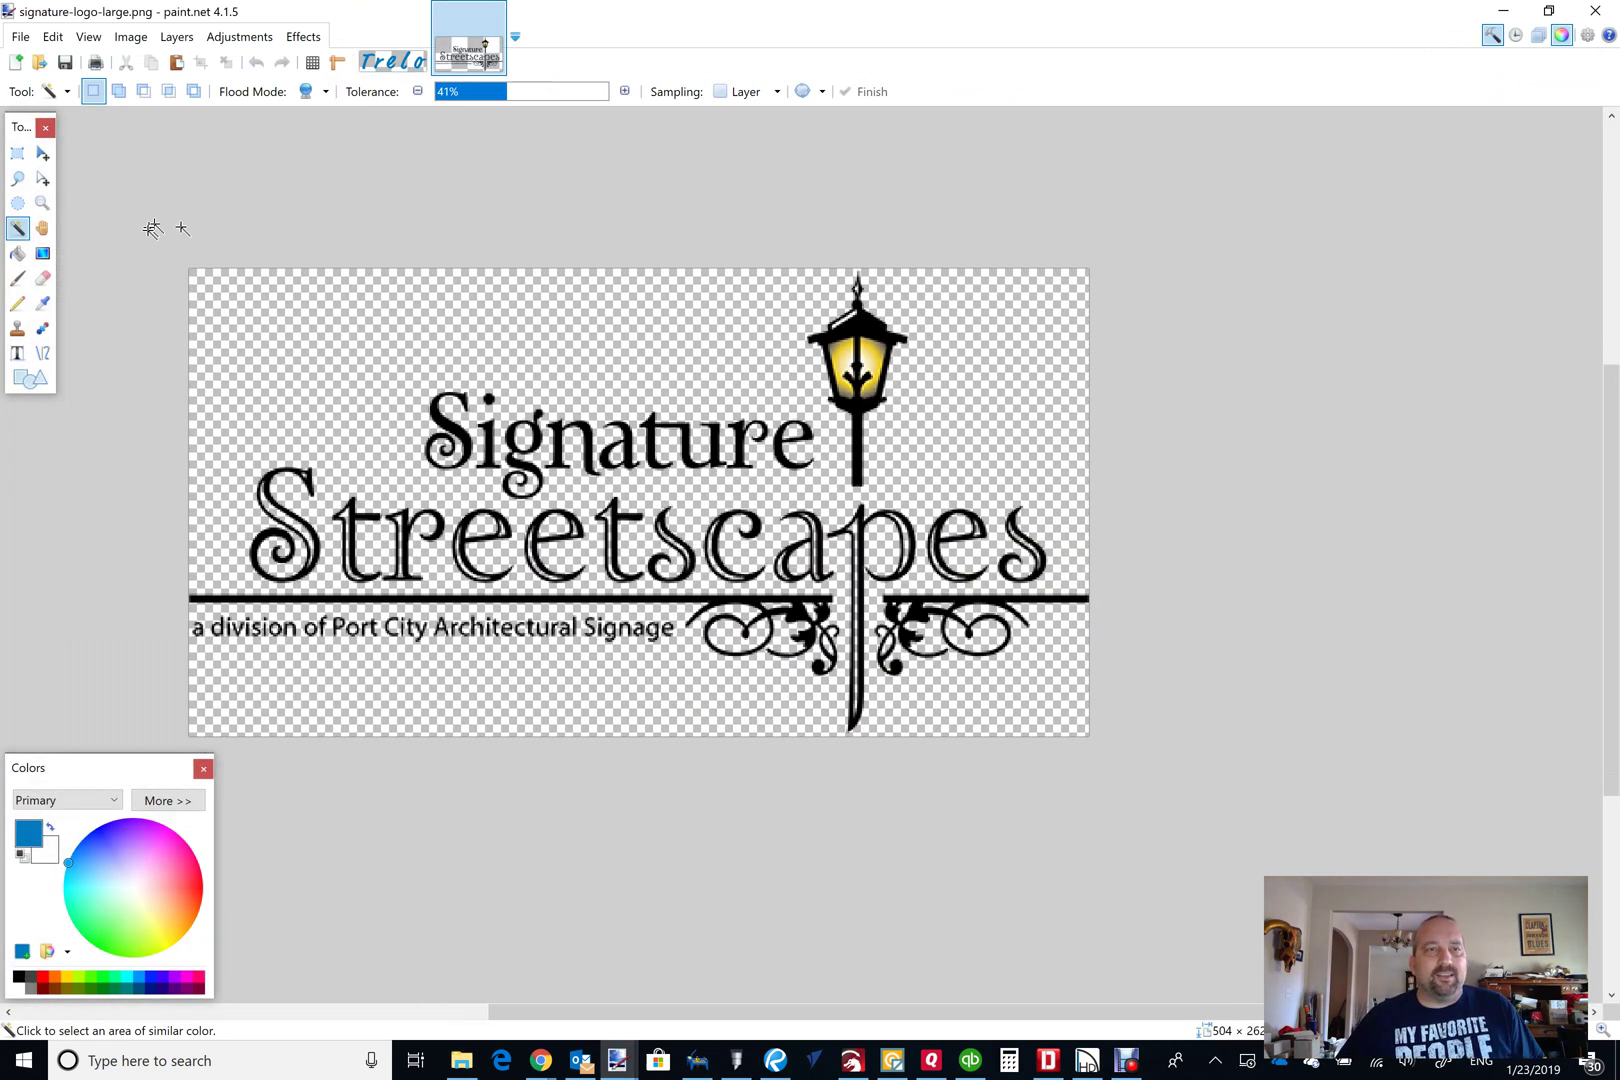
Erase the lamp at the top right of the logo with the Eraser.
left_click(43, 278)
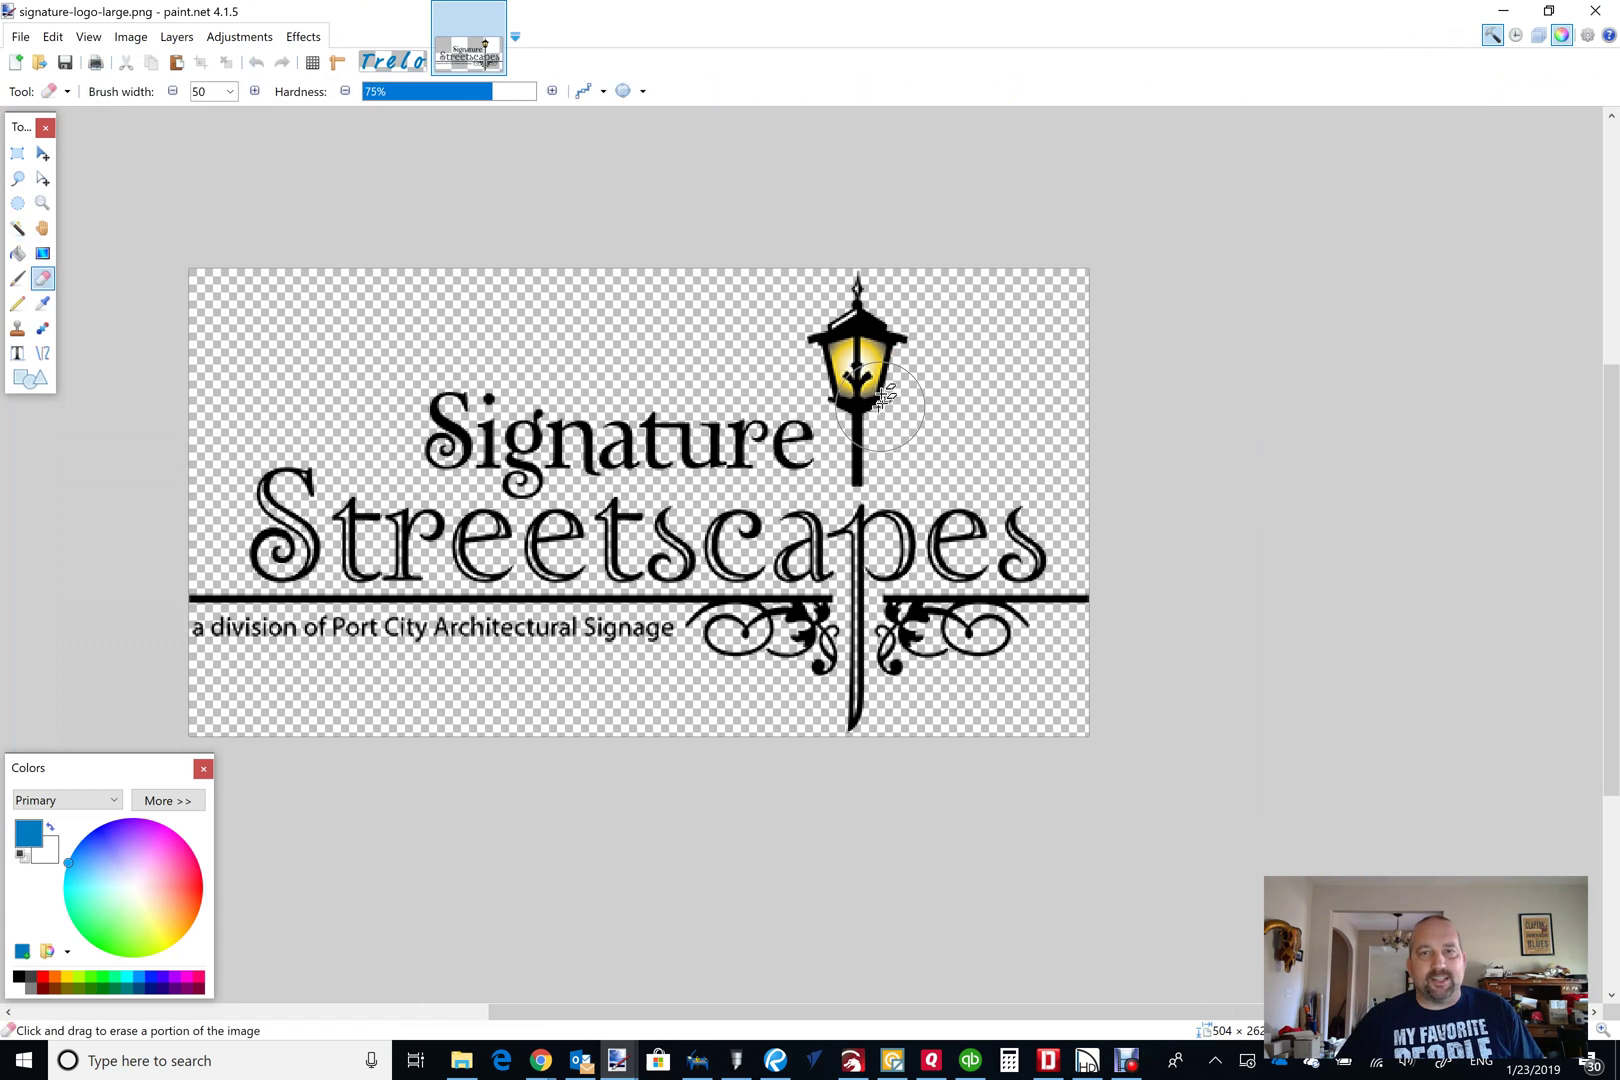
scroll(877, 362, "up", 2)
scroll(877, 362, "up", 1)
mouse_move(837, 307)
left_mouse_down()
mouse_move(807, 235)
mouse_move(740, 290)
mouse_move(708, 241)
mouse_move(762, 336)
mouse_move(881, 388)
mouse_move(923, 361)
mouse_move(855, 560)
left_mouse_up()
Erase the flourish ornaments, the tagline text and the horizontal bar.
scroll(865, 510, "down", 3)
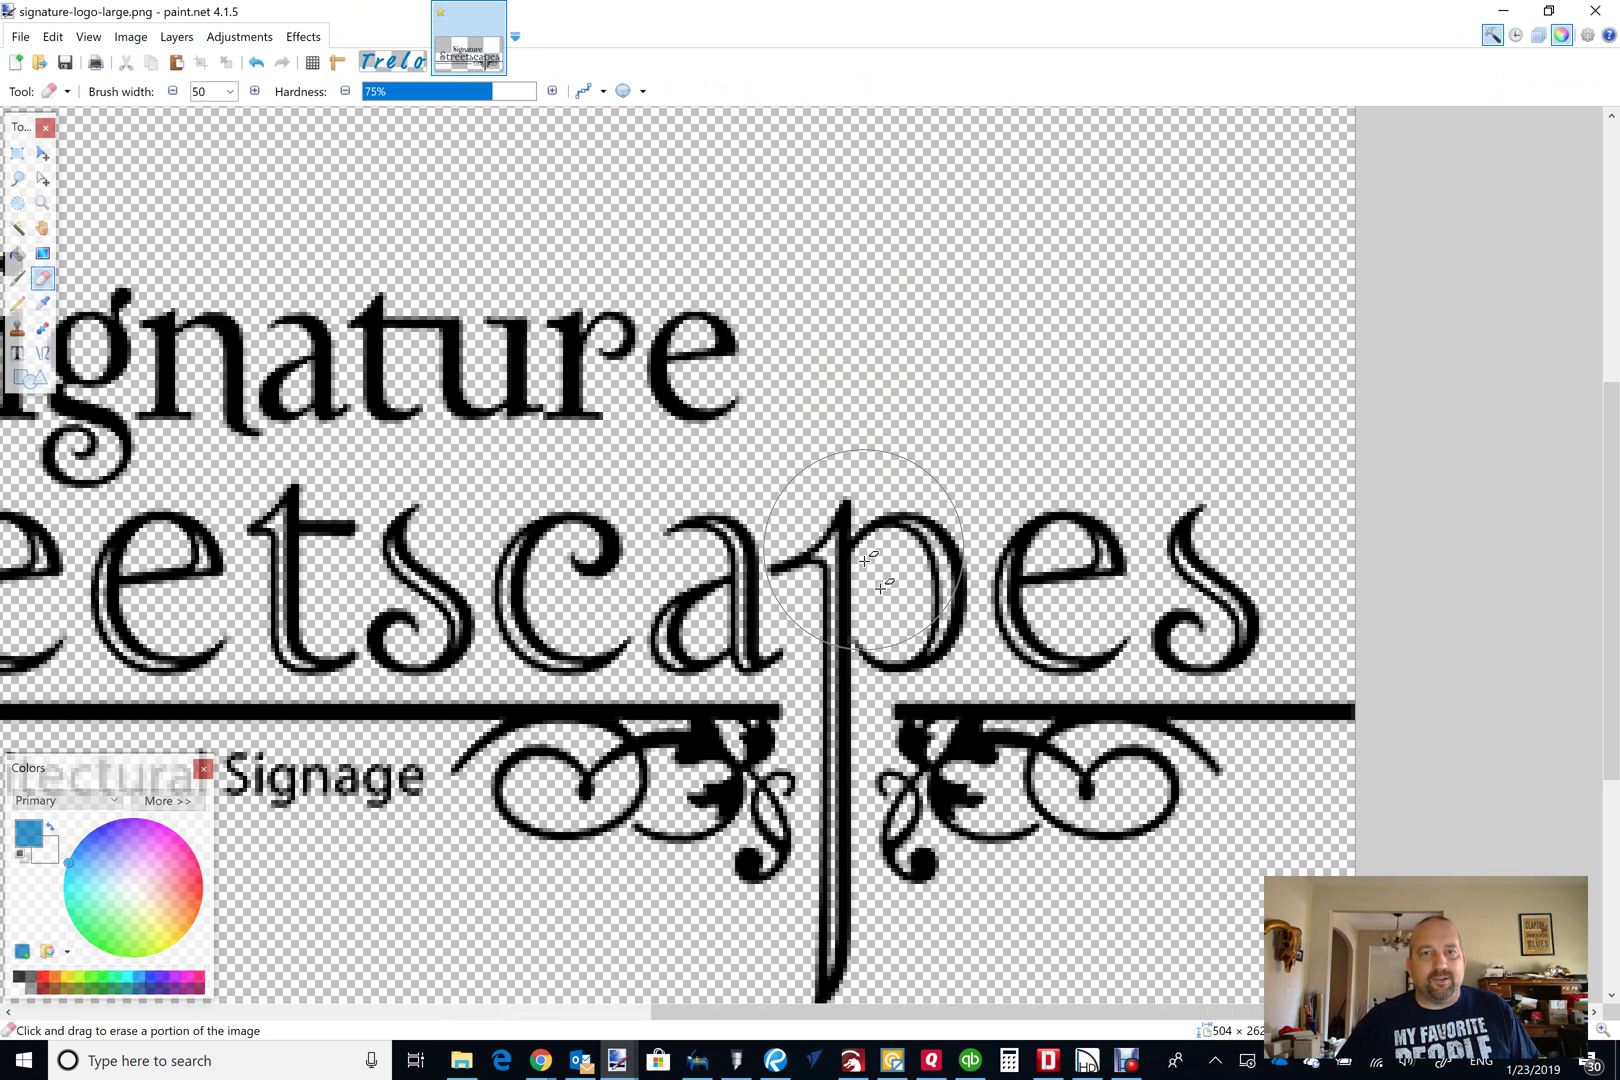
mouse_move(945, 597)
left_mouse_down()
mouse_move(900, 610)
mouse_move(958, 640)
mouse_move(900, 620)
mouse_move(992, 620)
mouse_move(1265, 530)
mouse_move(1375, 630)
left_mouse_up()
scroll(1362, 640, "left", 5)
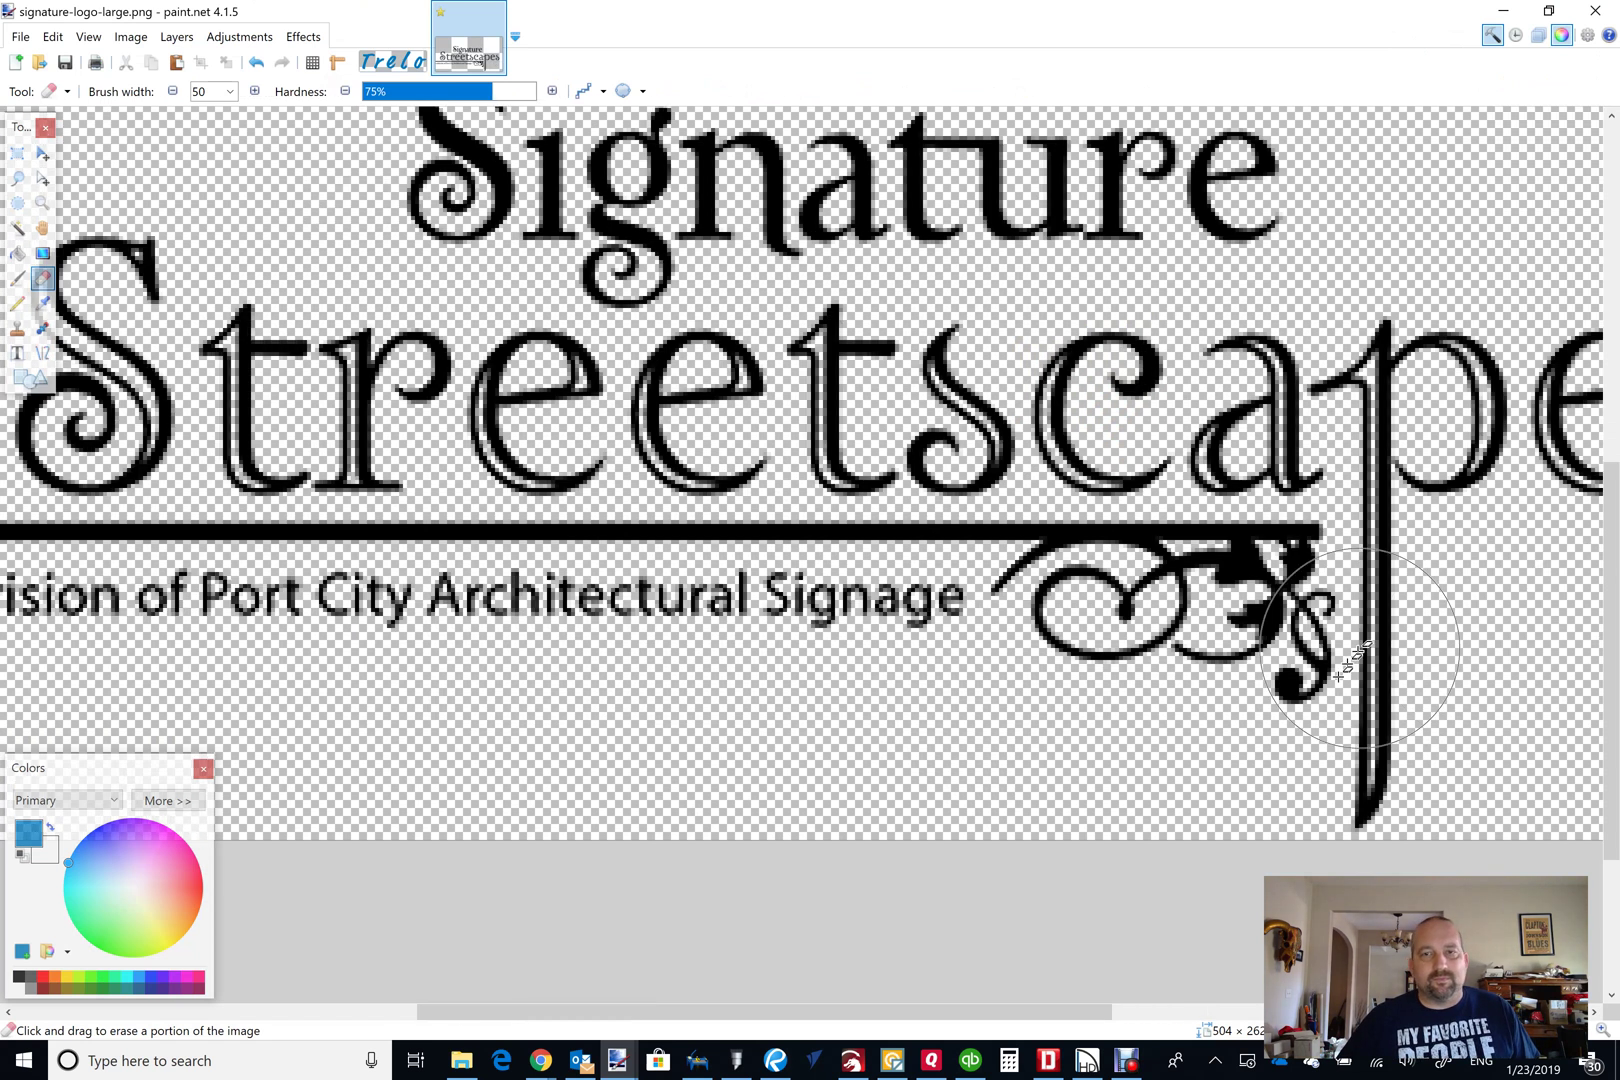
mouse_move(1265, 643)
left_mouse_down()
mouse_move(1267, 596)
mouse_move(1200, 580)
mouse_move(1150, 600)
mouse_move(1040, 590)
mouse_move(651, 615)
left_mouse_up()
scroll(660, 610, "left", 4)
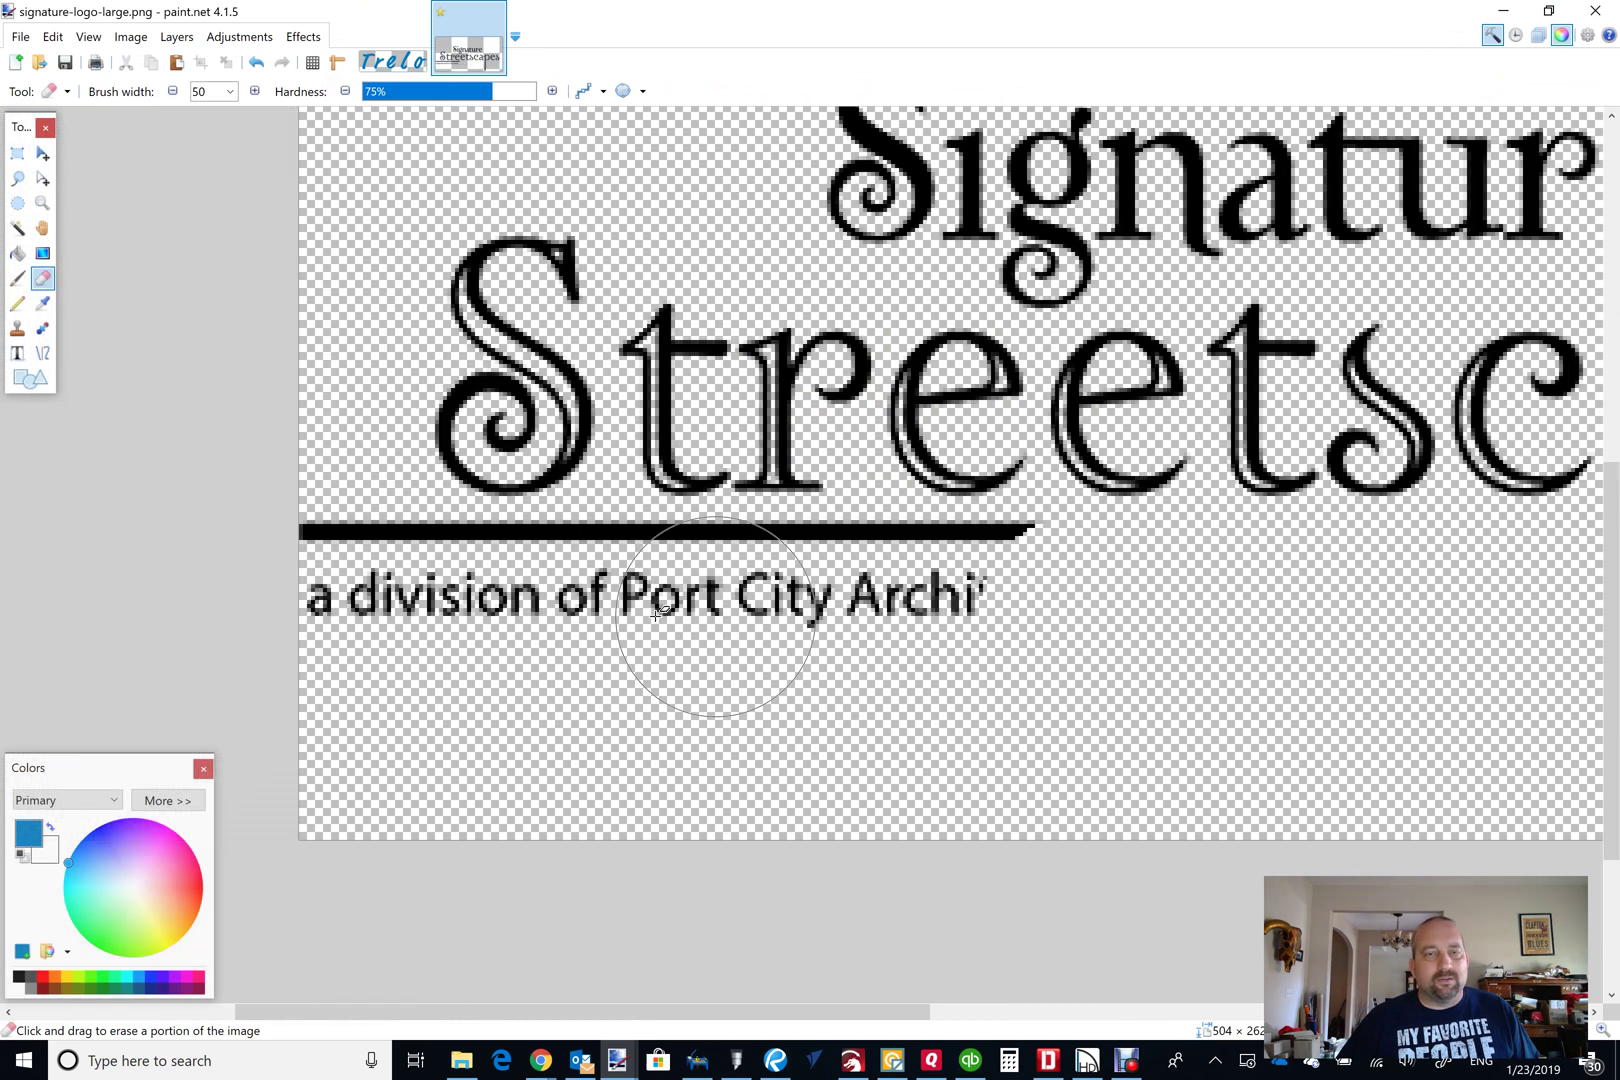
left_click_drag(1052, 612, 655, 612)
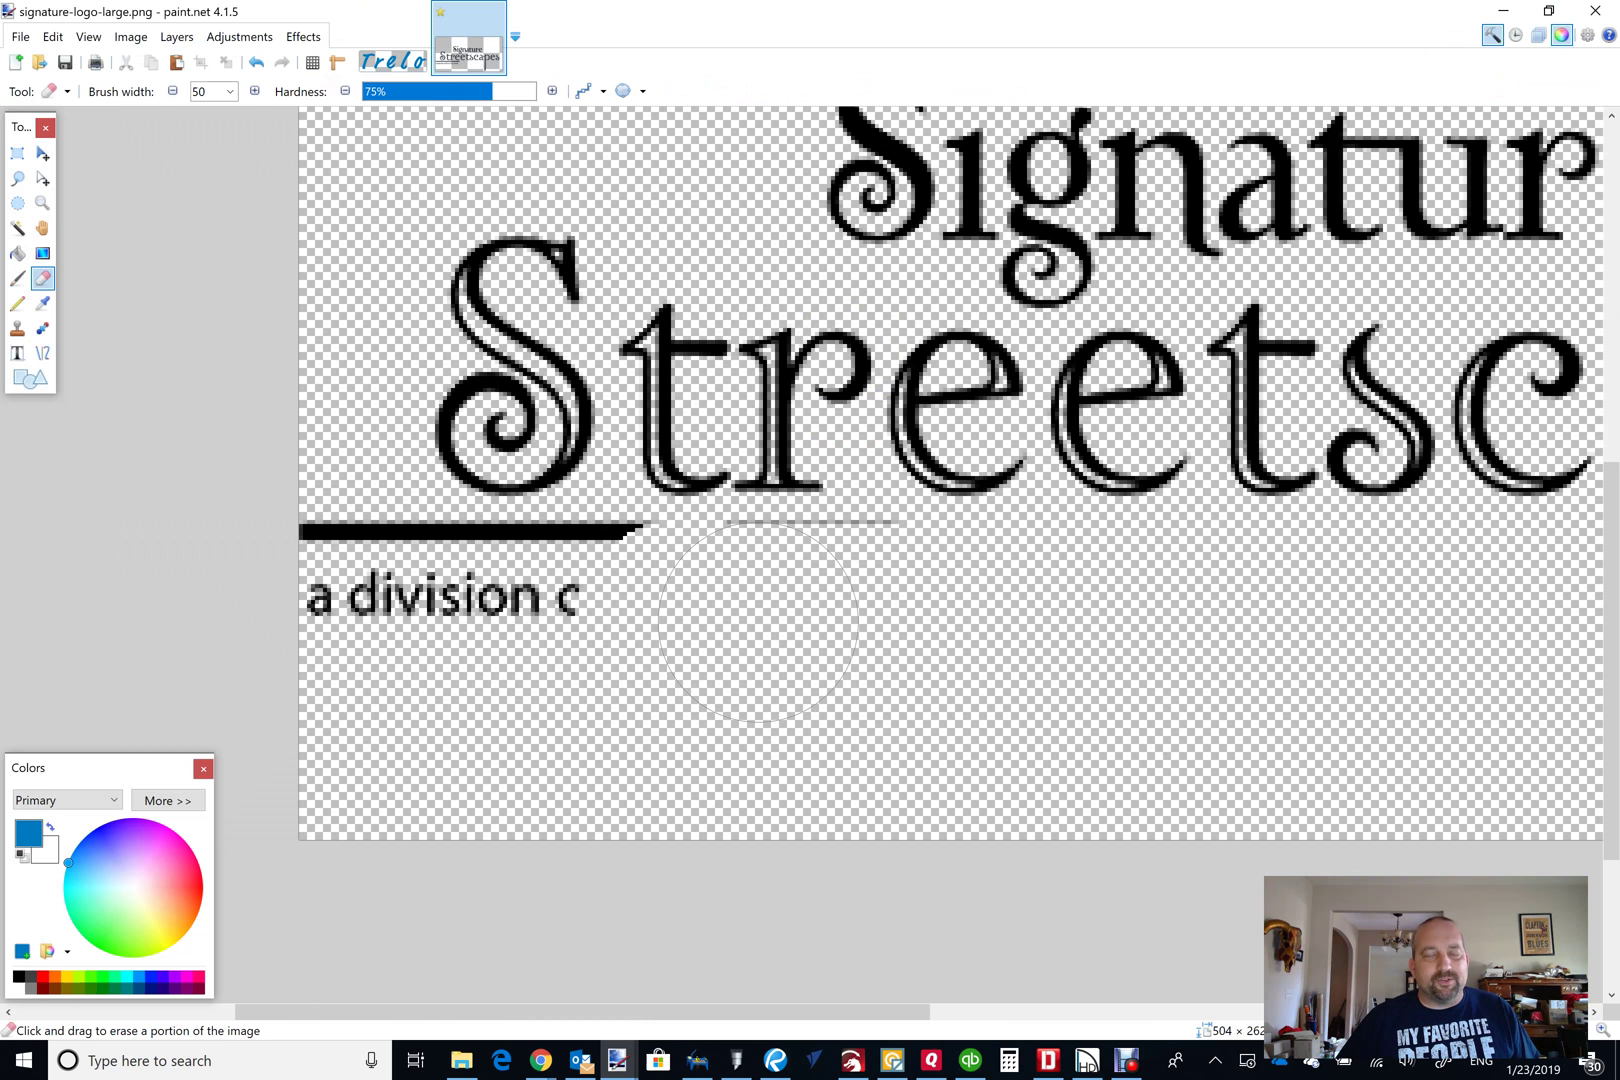
mouse_move(757, 610)
left_mouse_down()
mouse_move(443, 618)
mouse_move(326, 592)
mouse_move(290, 560)
left_mouse_up()
scroll(314, 556, "down", 3)
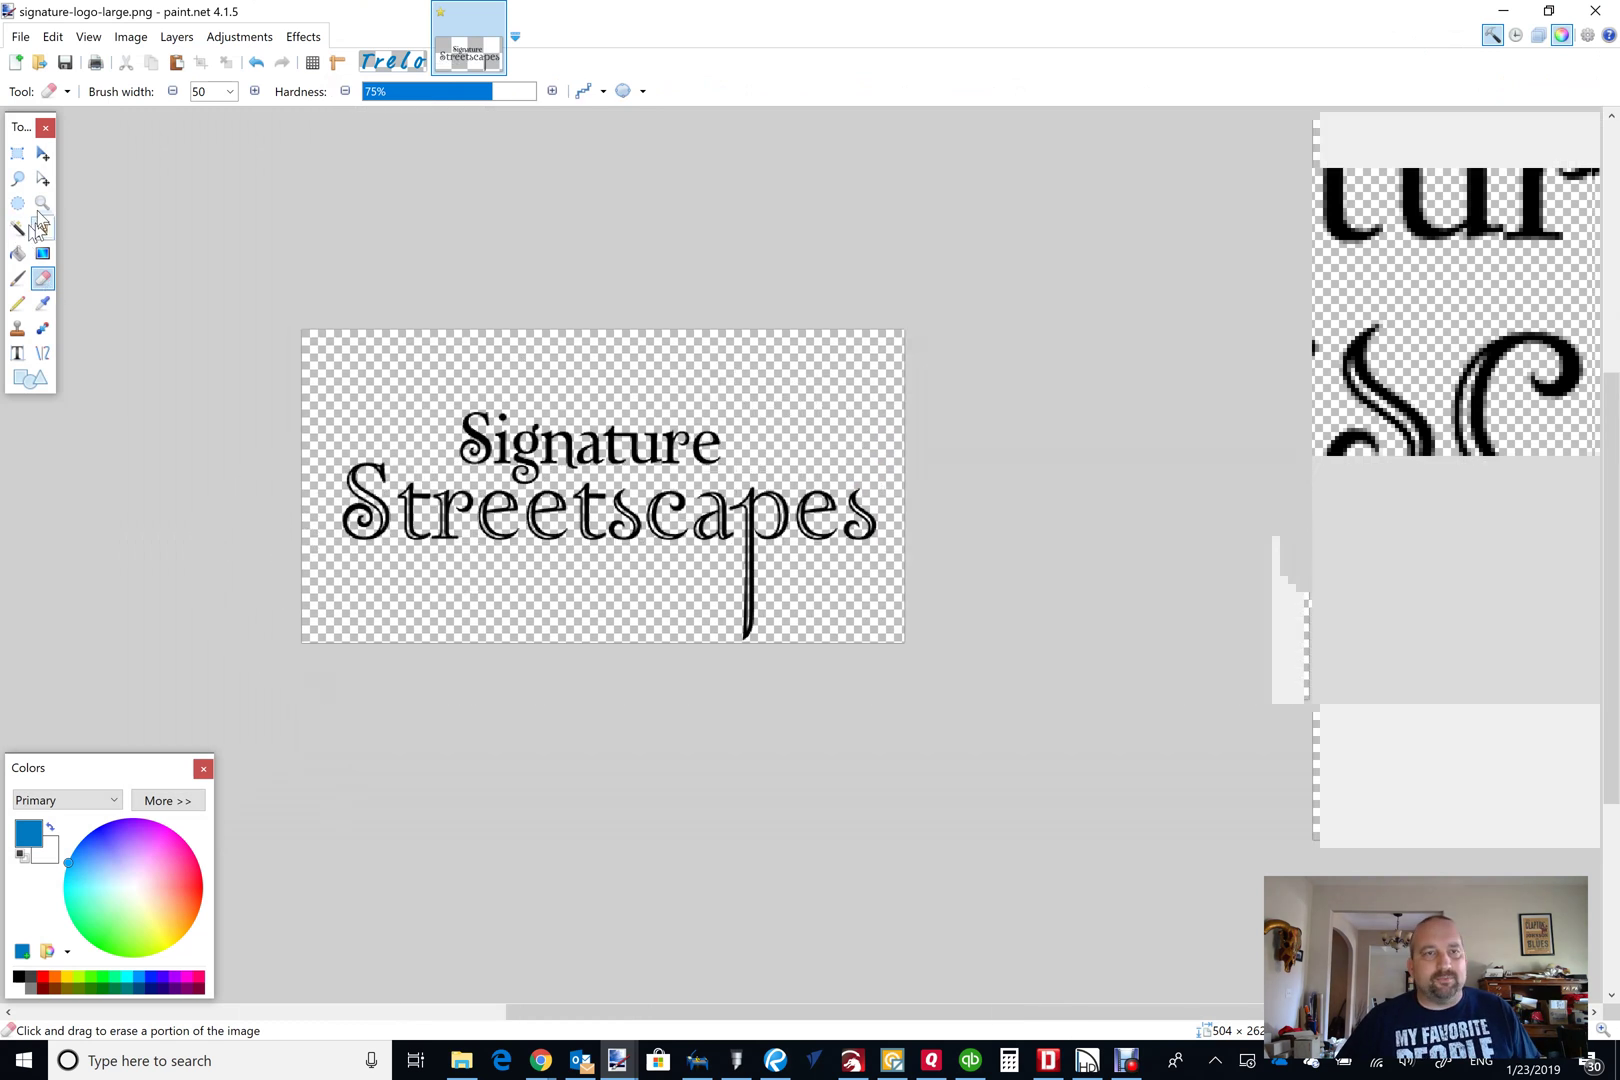
Crop the image to 460×202 pixels tightly around the 'Signature Streetscapes' lettering.
left_click(17, 153)
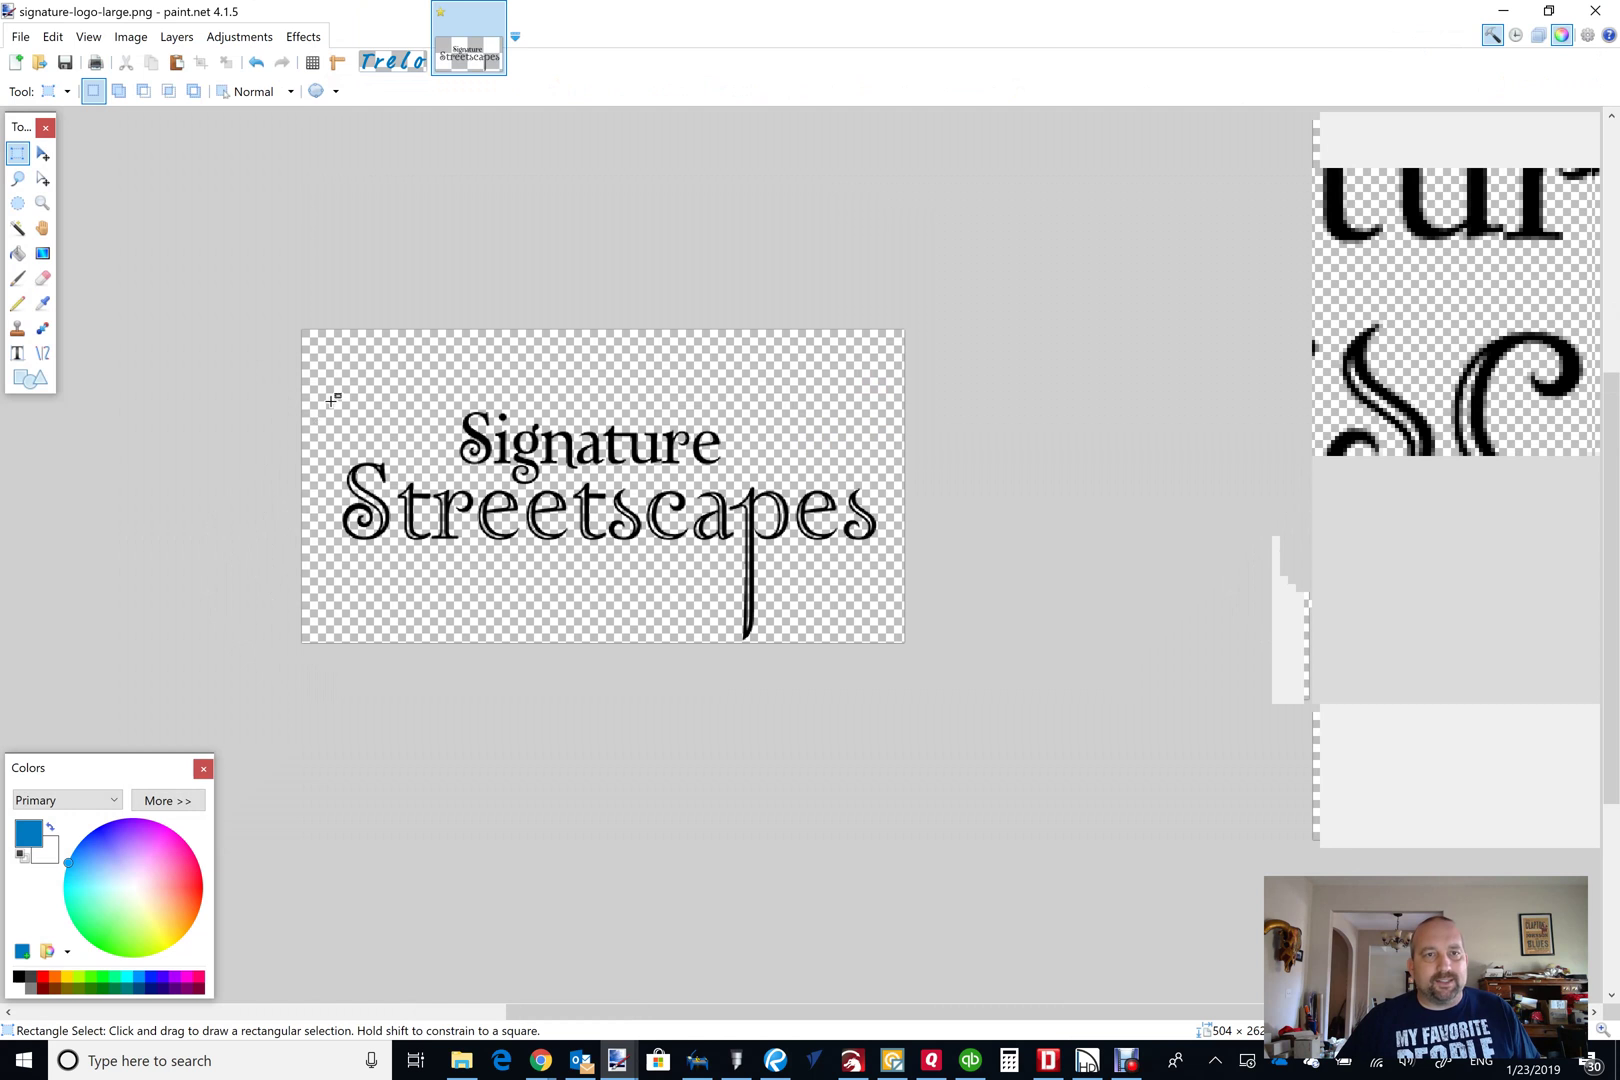
left_click_drag(331, 400, 880, 659)
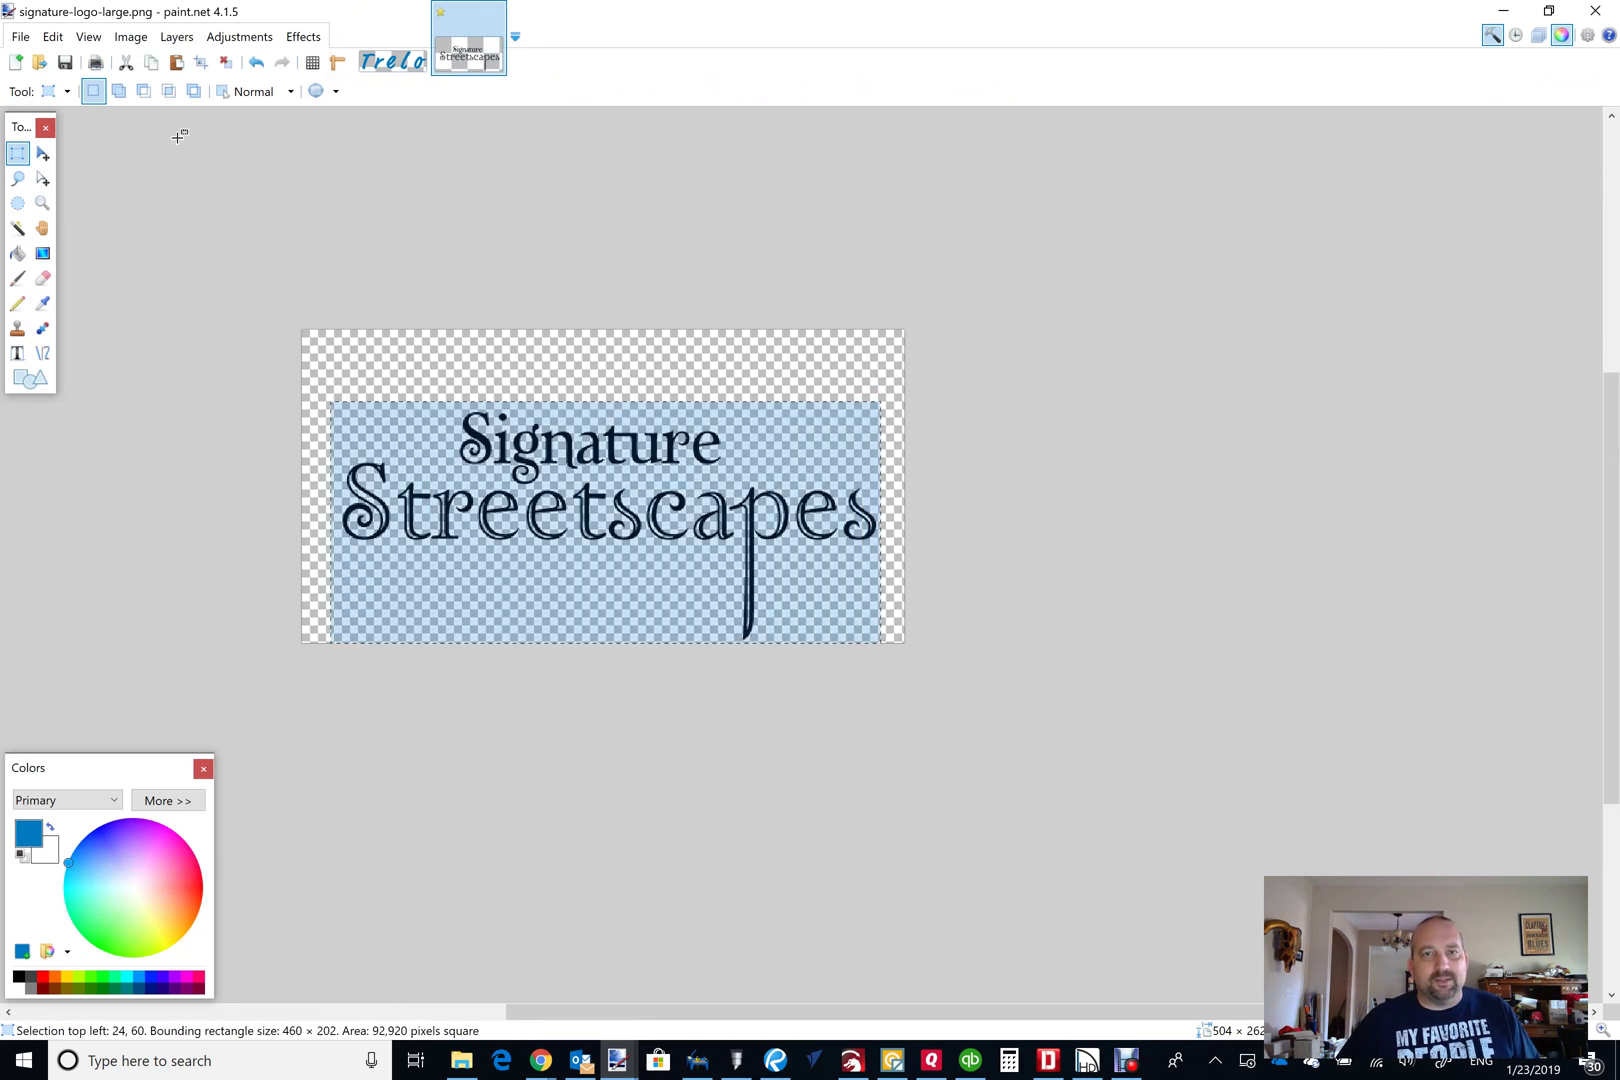
left_click(130, 36)
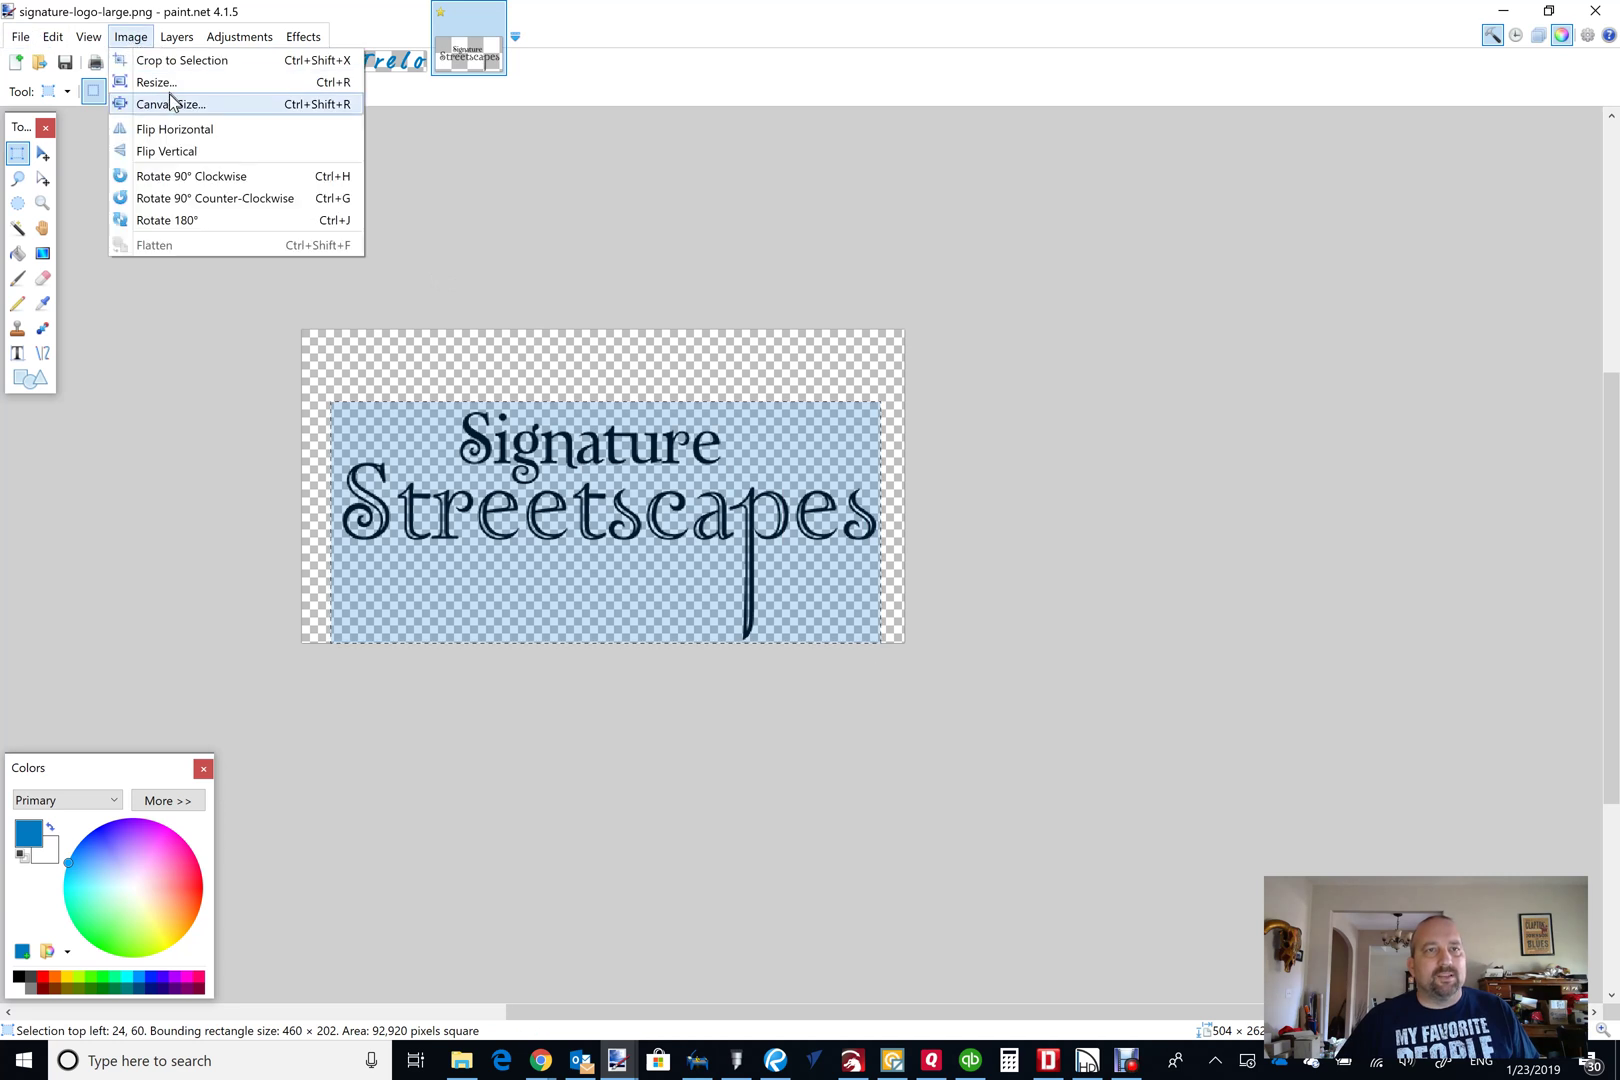
left_click(170, 60)
scroll(587, 515, "up", 3)
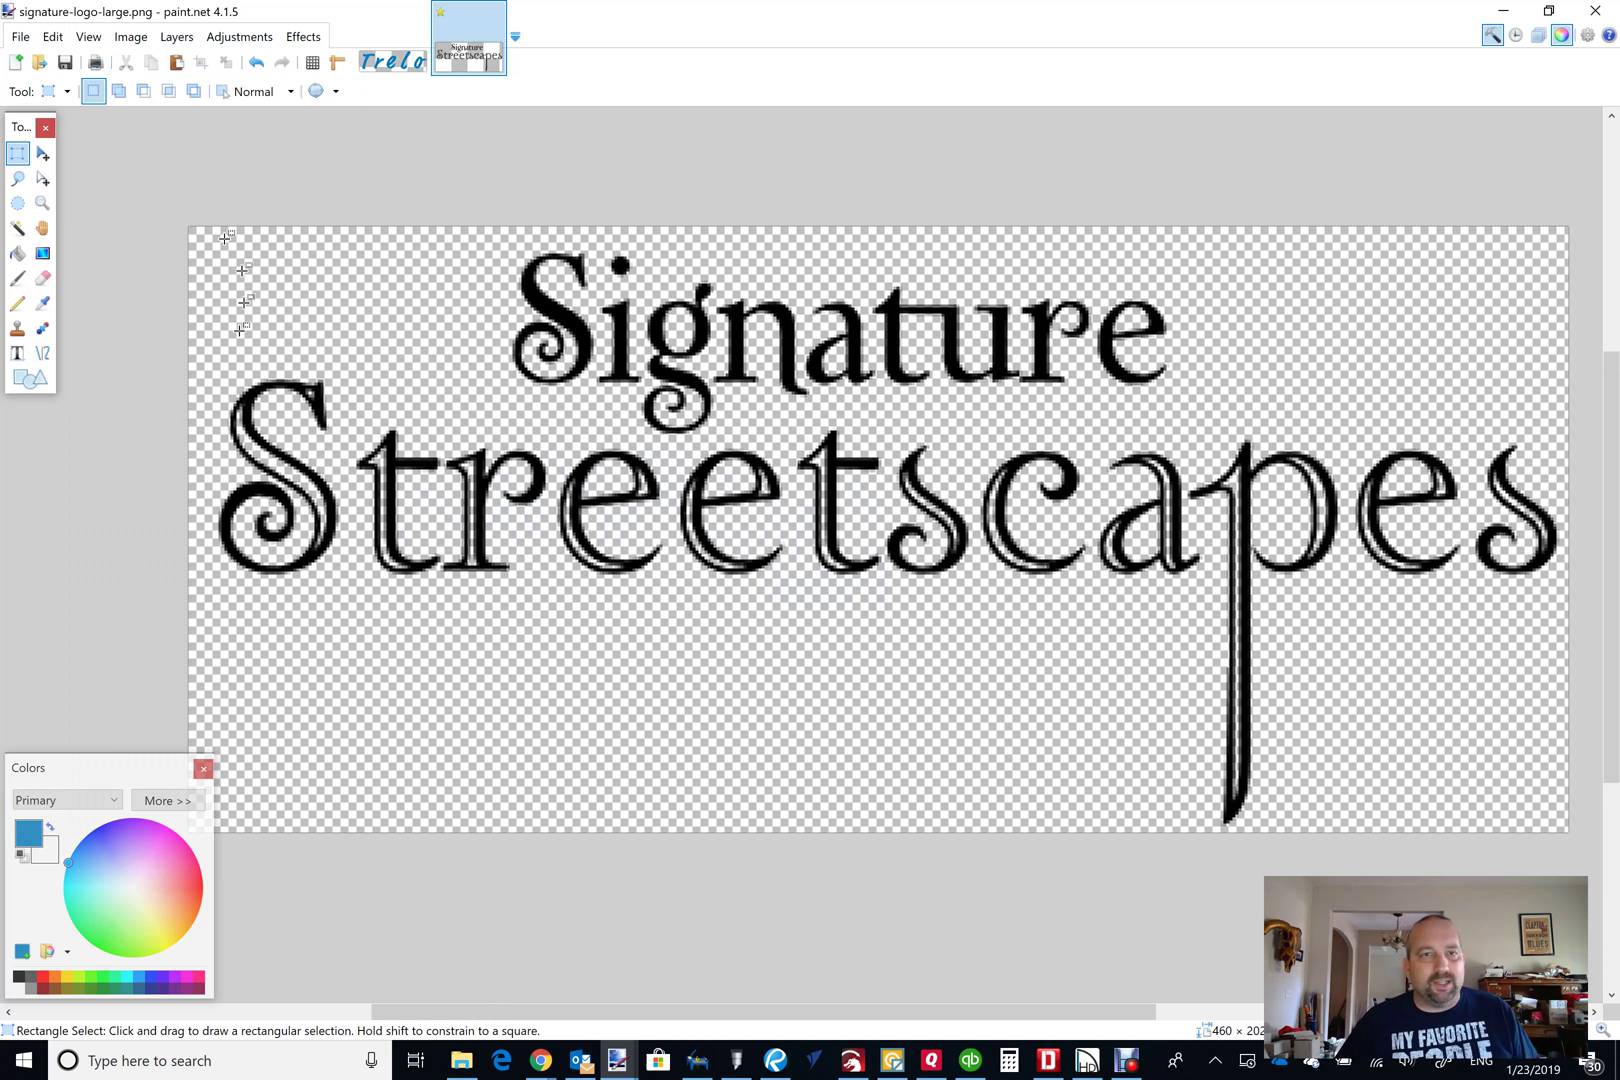
left_click(43, 280)
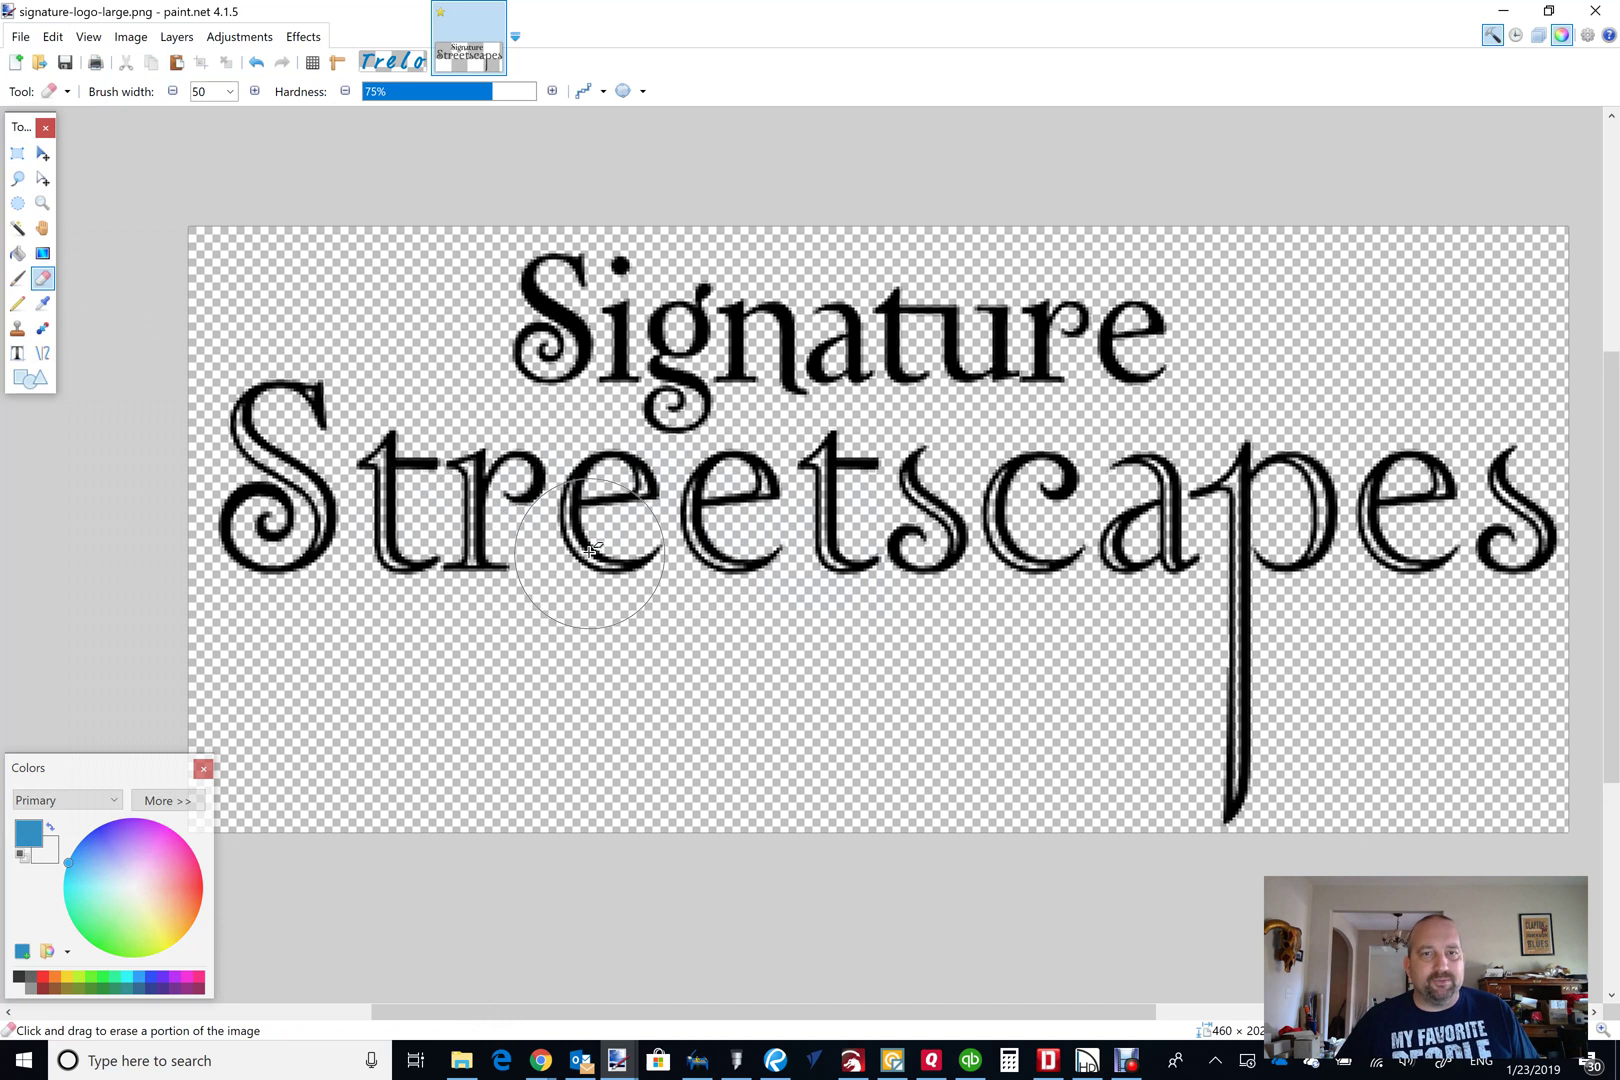
Erase the first e, the t and the final 'es' of Streetscapes, leaving 'Str e scap'.
left_click(229, 91)
left_click(205, 142)
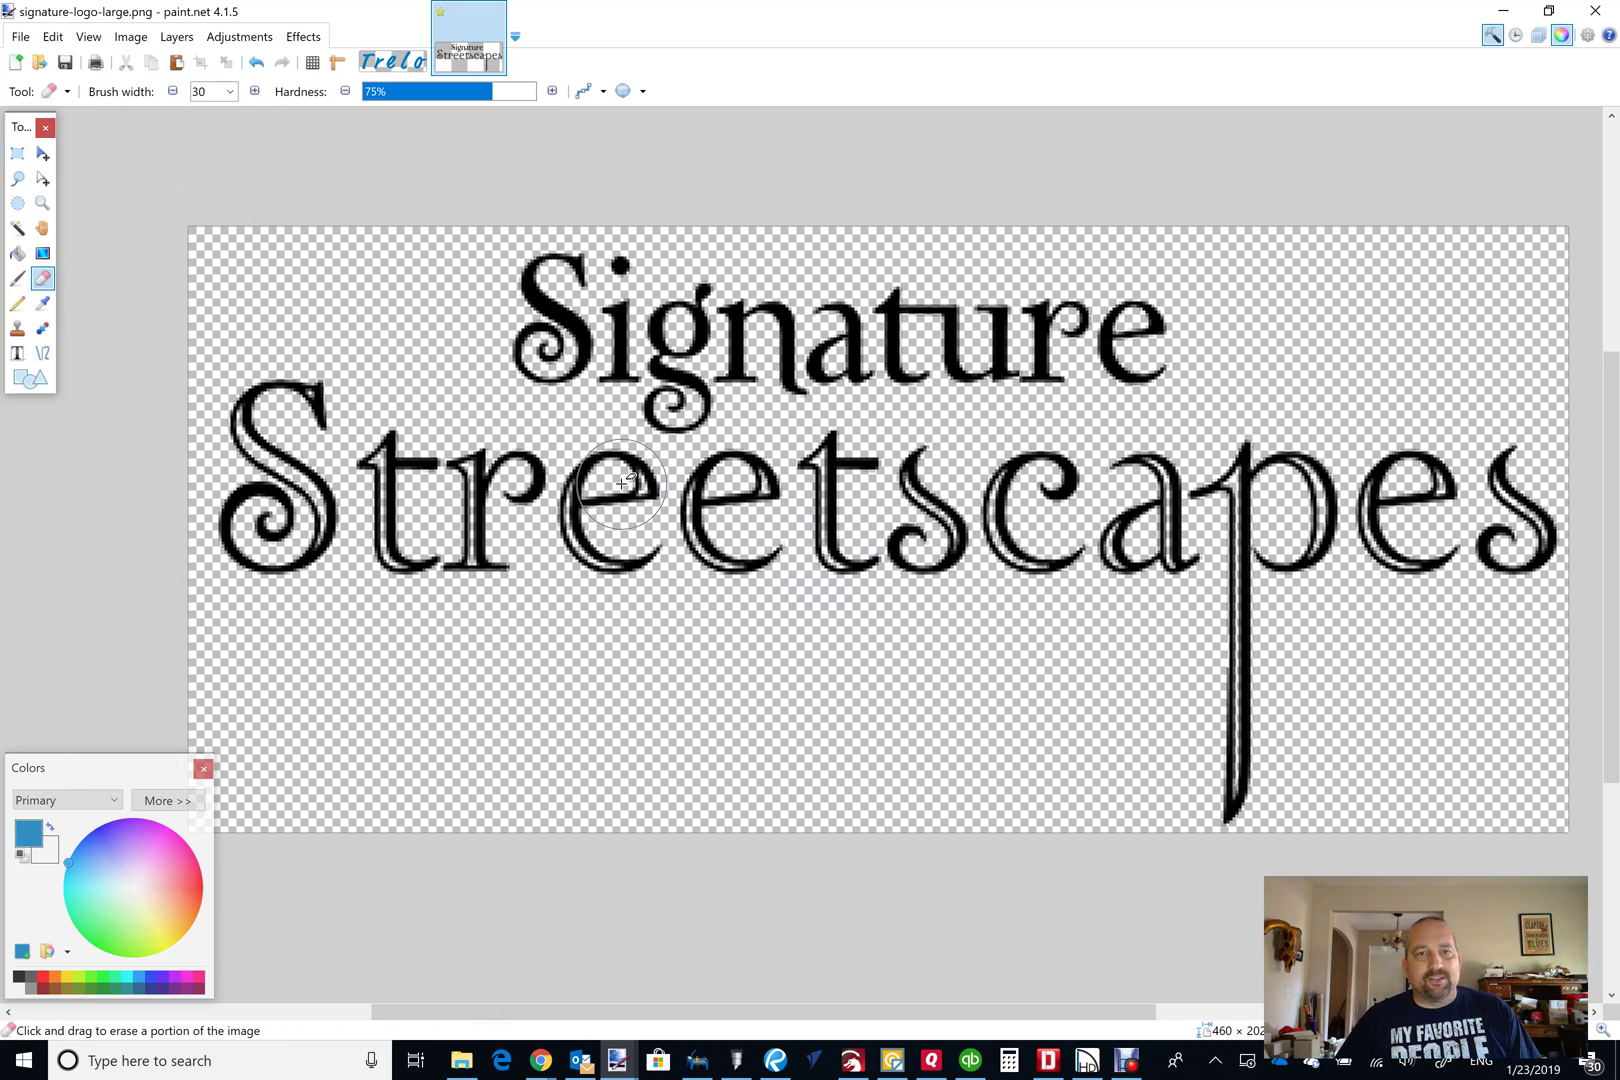
mouse_move(615, 470)
left_mouse_down()
mouse_move(594, 495)
mouse_move(590, 522)
mouse_move(644, 535)
left_mouse_up()
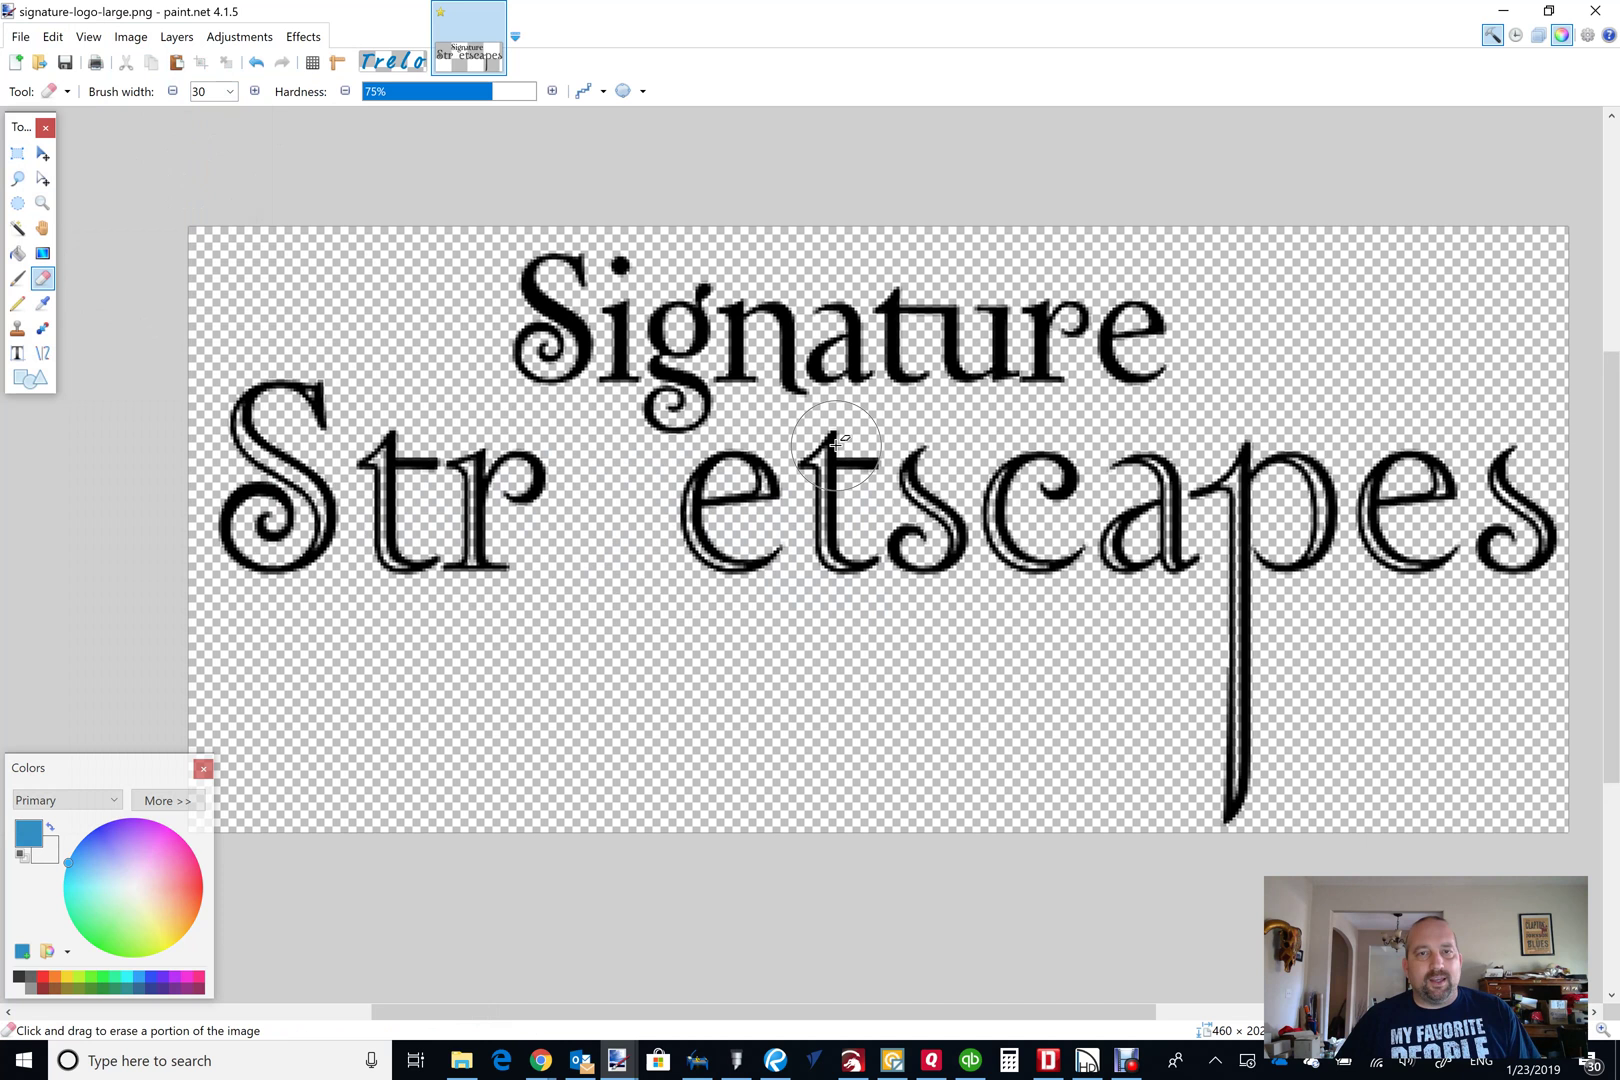
left_click_drag(836, 443, 846, 575)
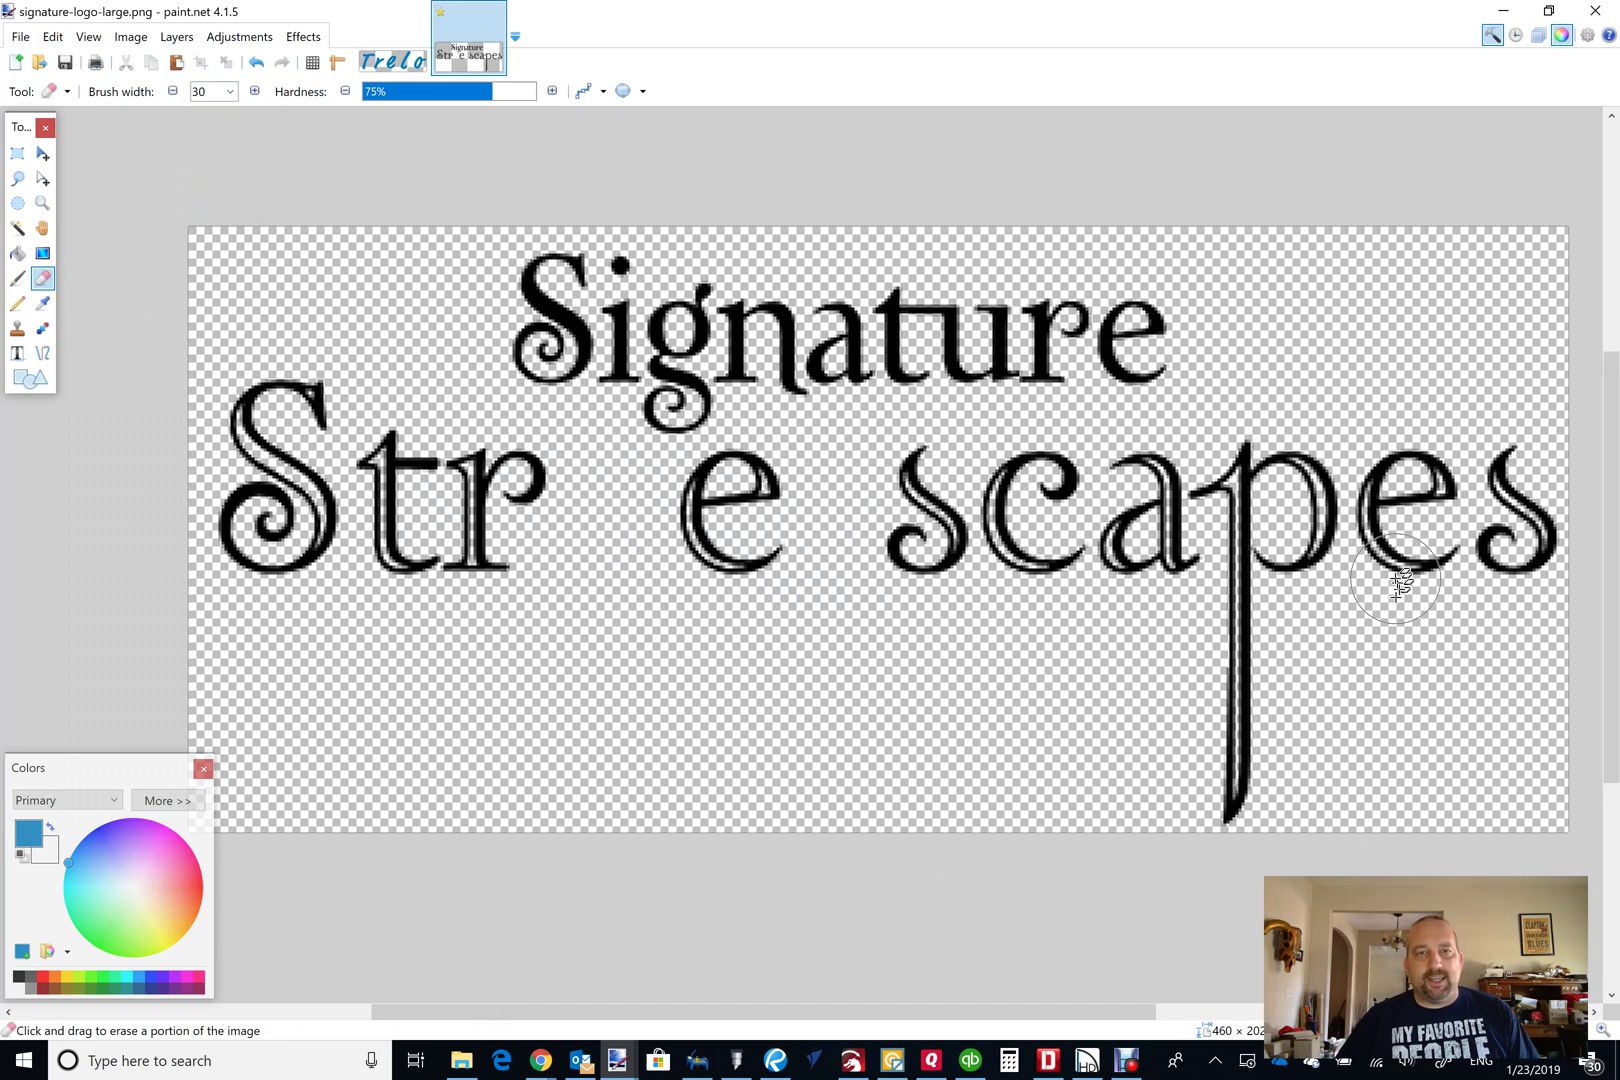
mouse_move(1397, 585)
left_mouse_down()
mouse_move(1408, 470)
mouse_move(1508, 468)
mouse_move(1461, 554)
mouse_move(1534, 528)
mouse_move(1550, 560)
left_mouse_up()
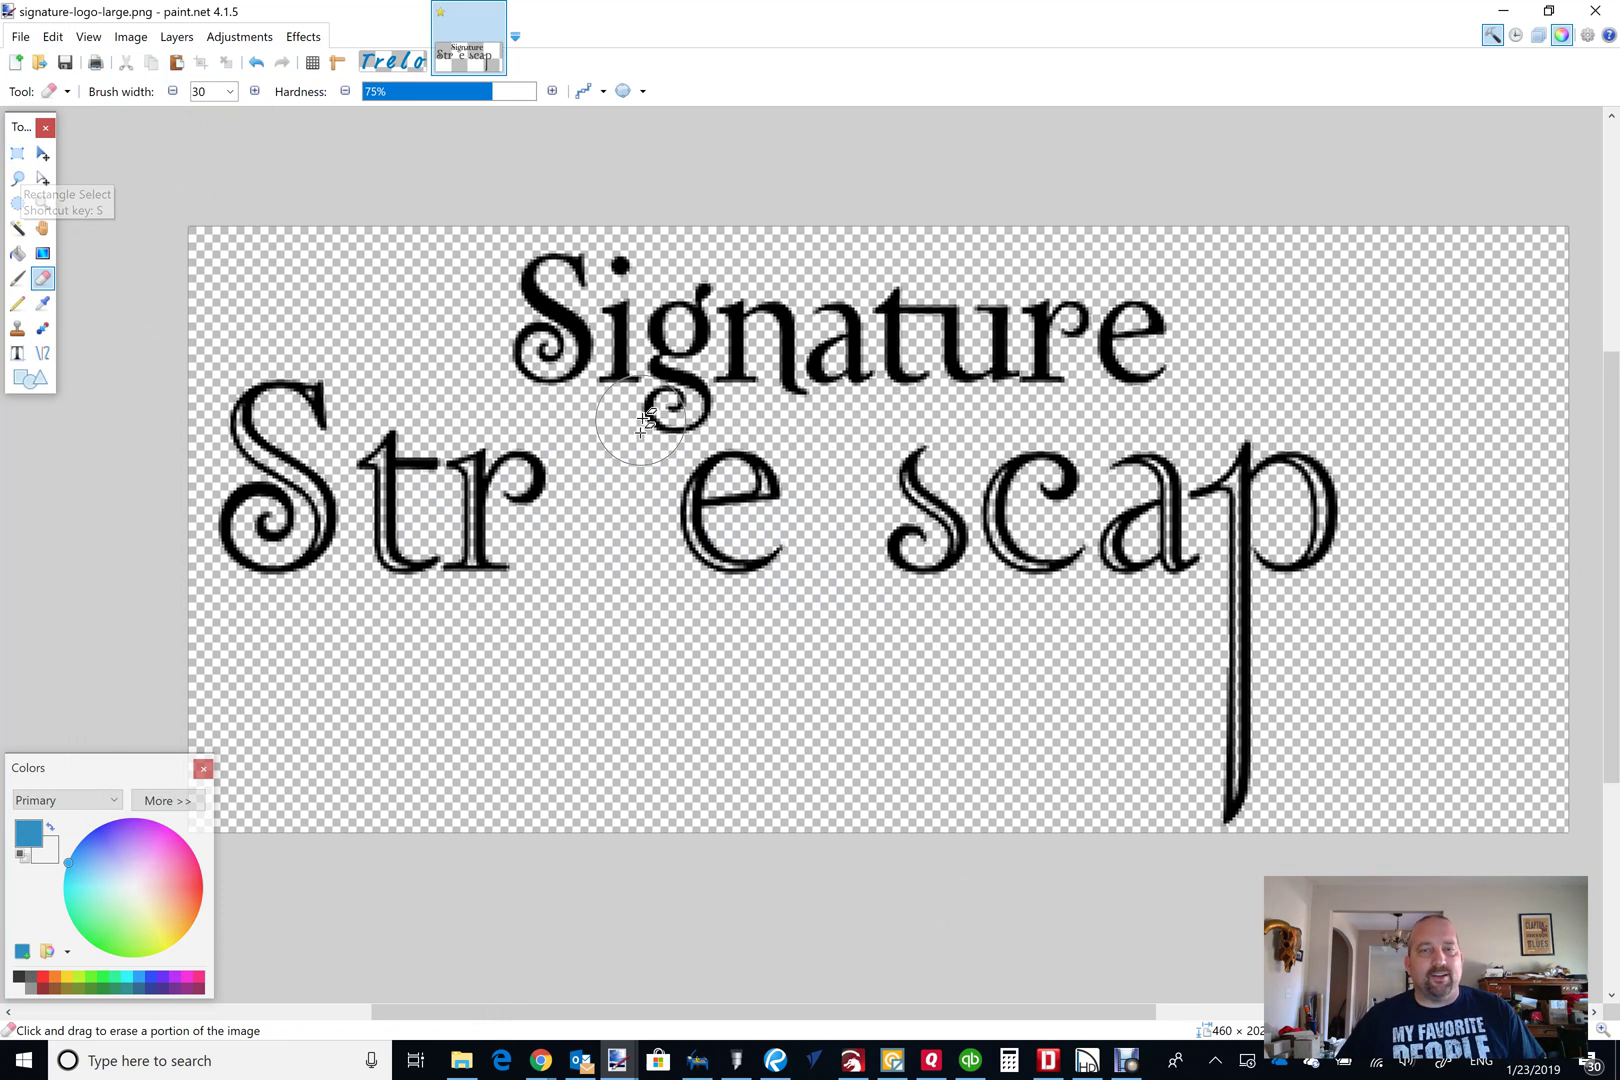
left_click(17, 153)
scroll(753, 595, "up", 2)
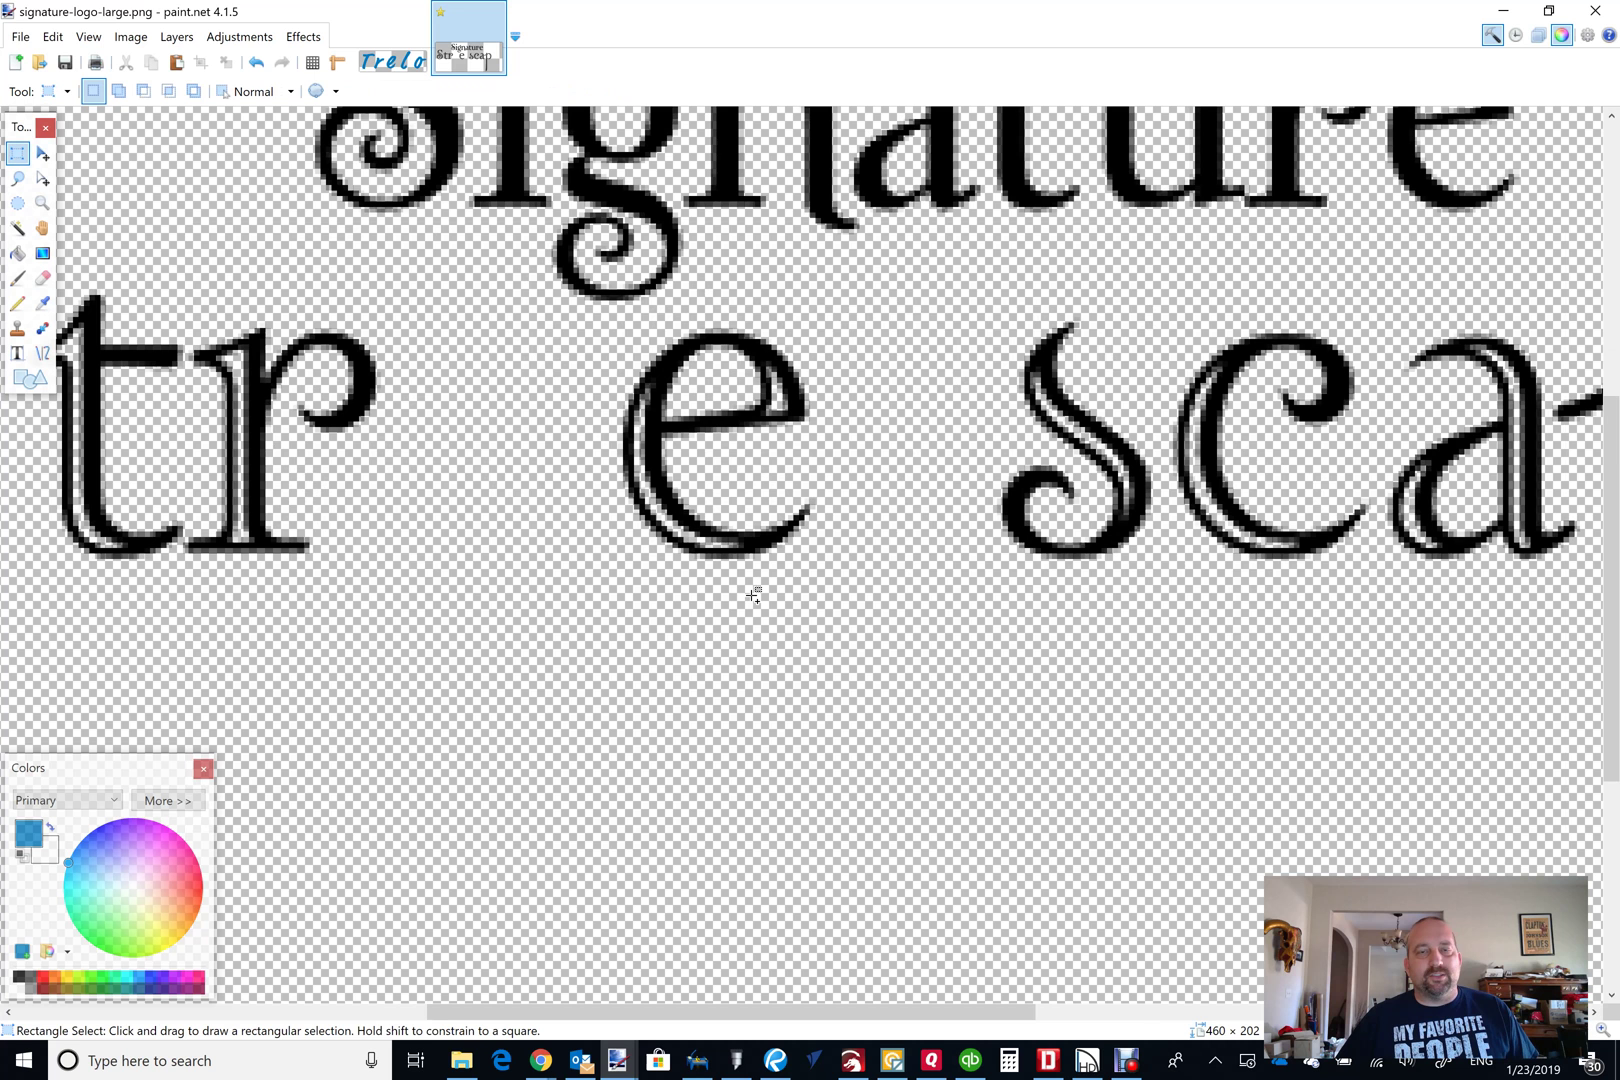
scroll(753, 595, "up", 2)
scroll(712, 401, "up", 1)
scroll(907, 450, "up", 1)
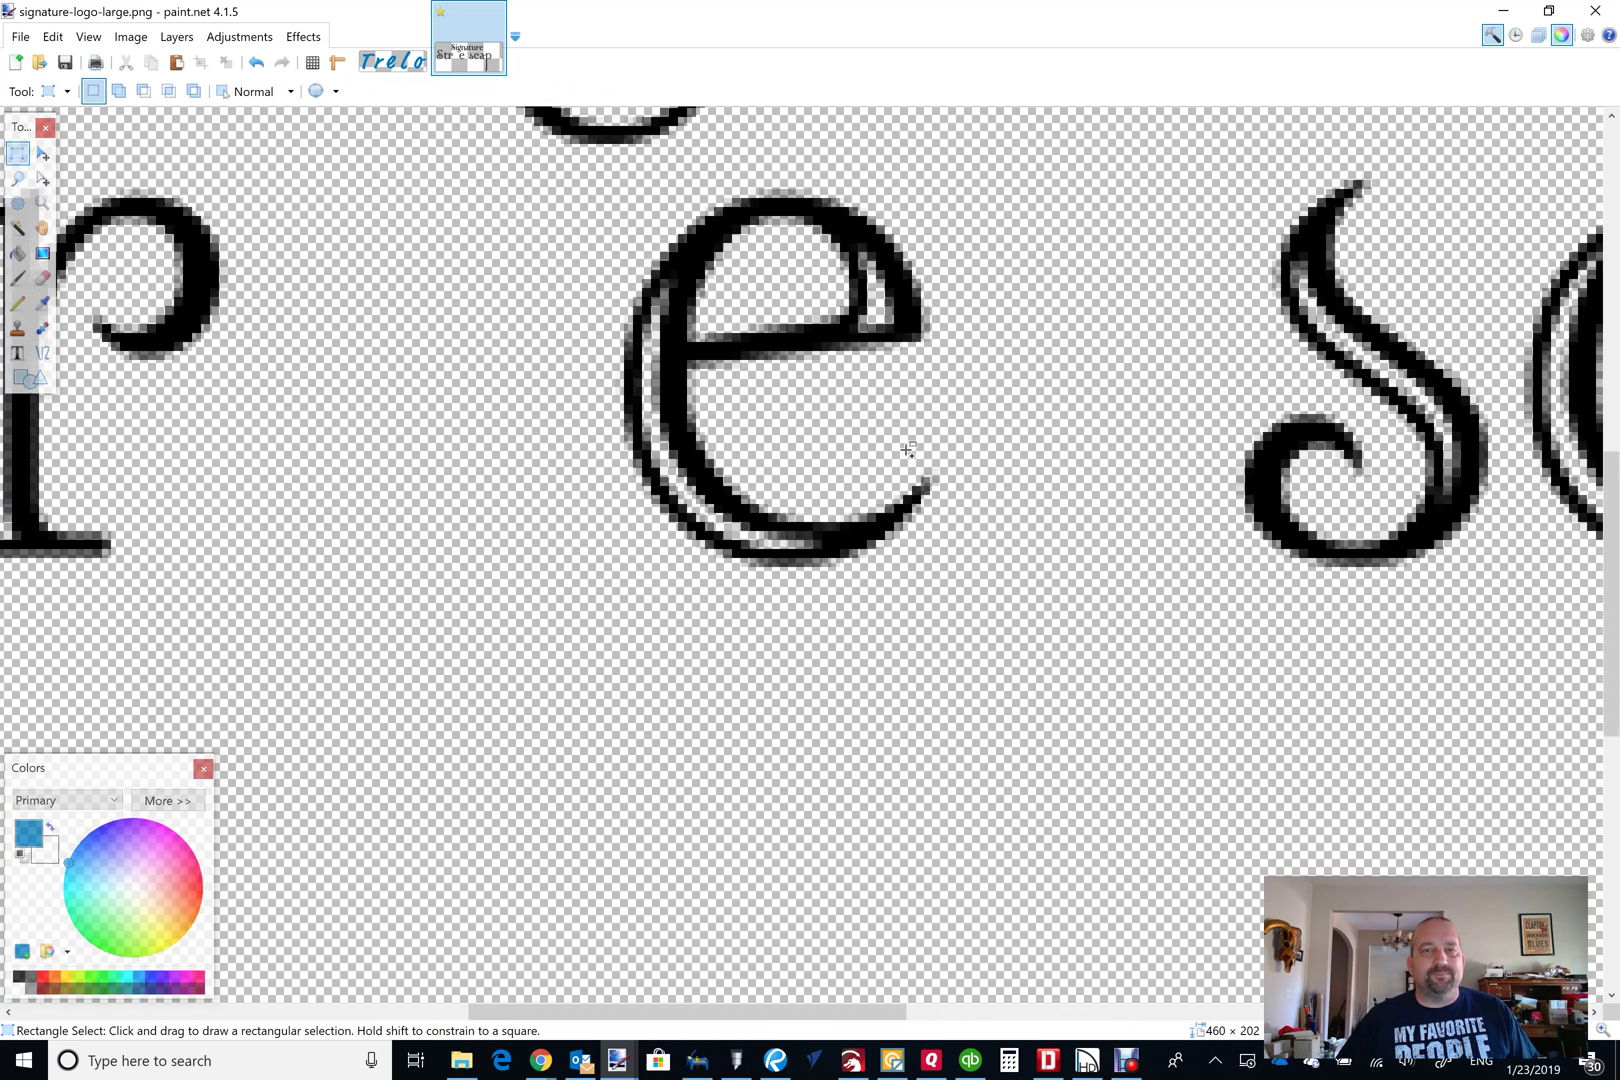
scroll(907, 450, "down", 3)
scroll(1309, 513, "up", 3)
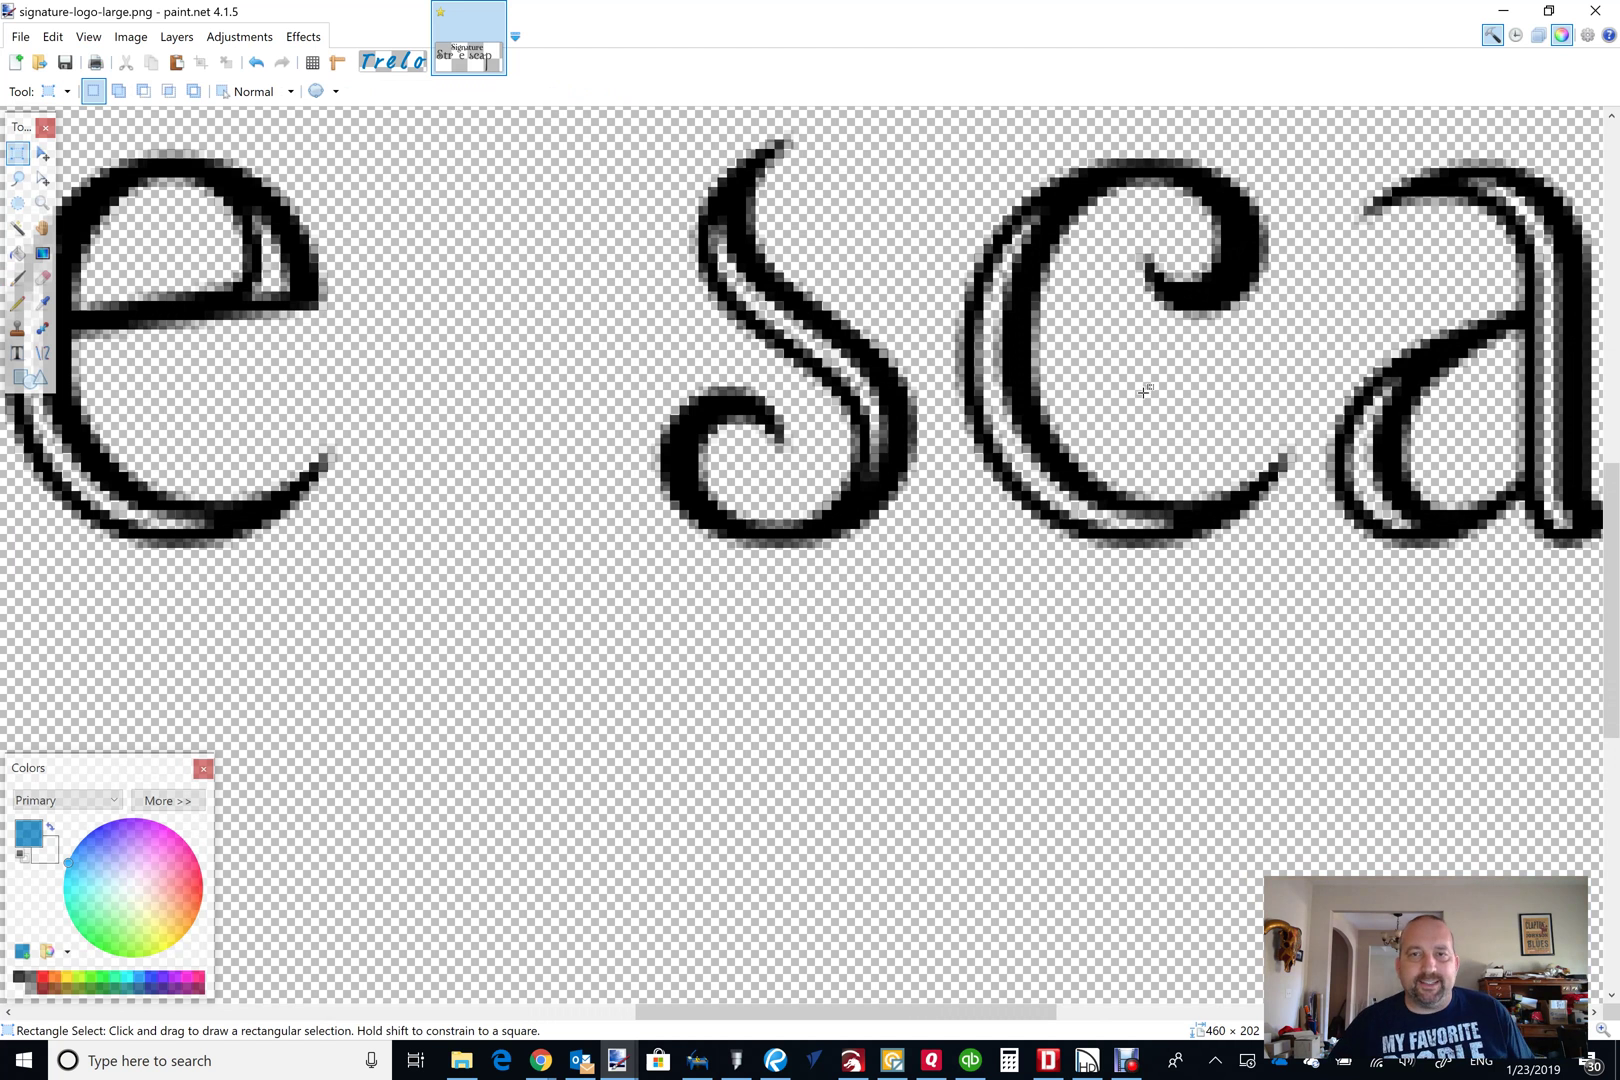
scroll(1010, 400, "up", 2)
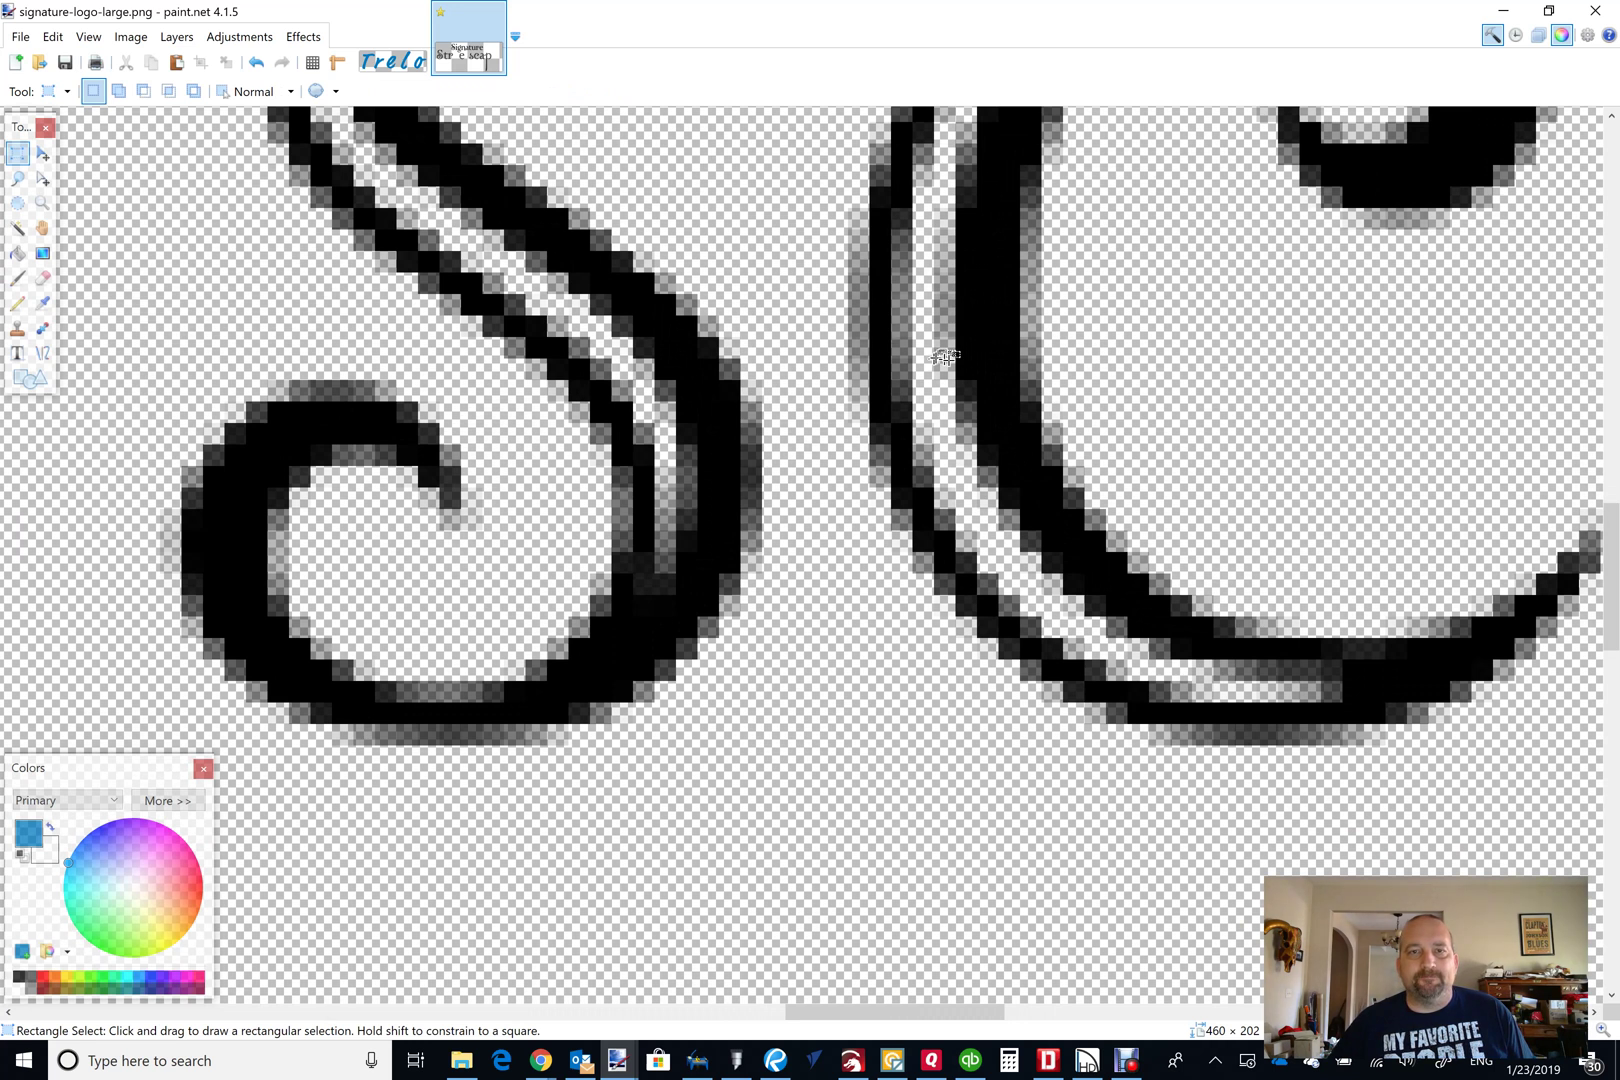
scroll(955, 380, "up", 3)
scroll(971, 386, "down", 8)
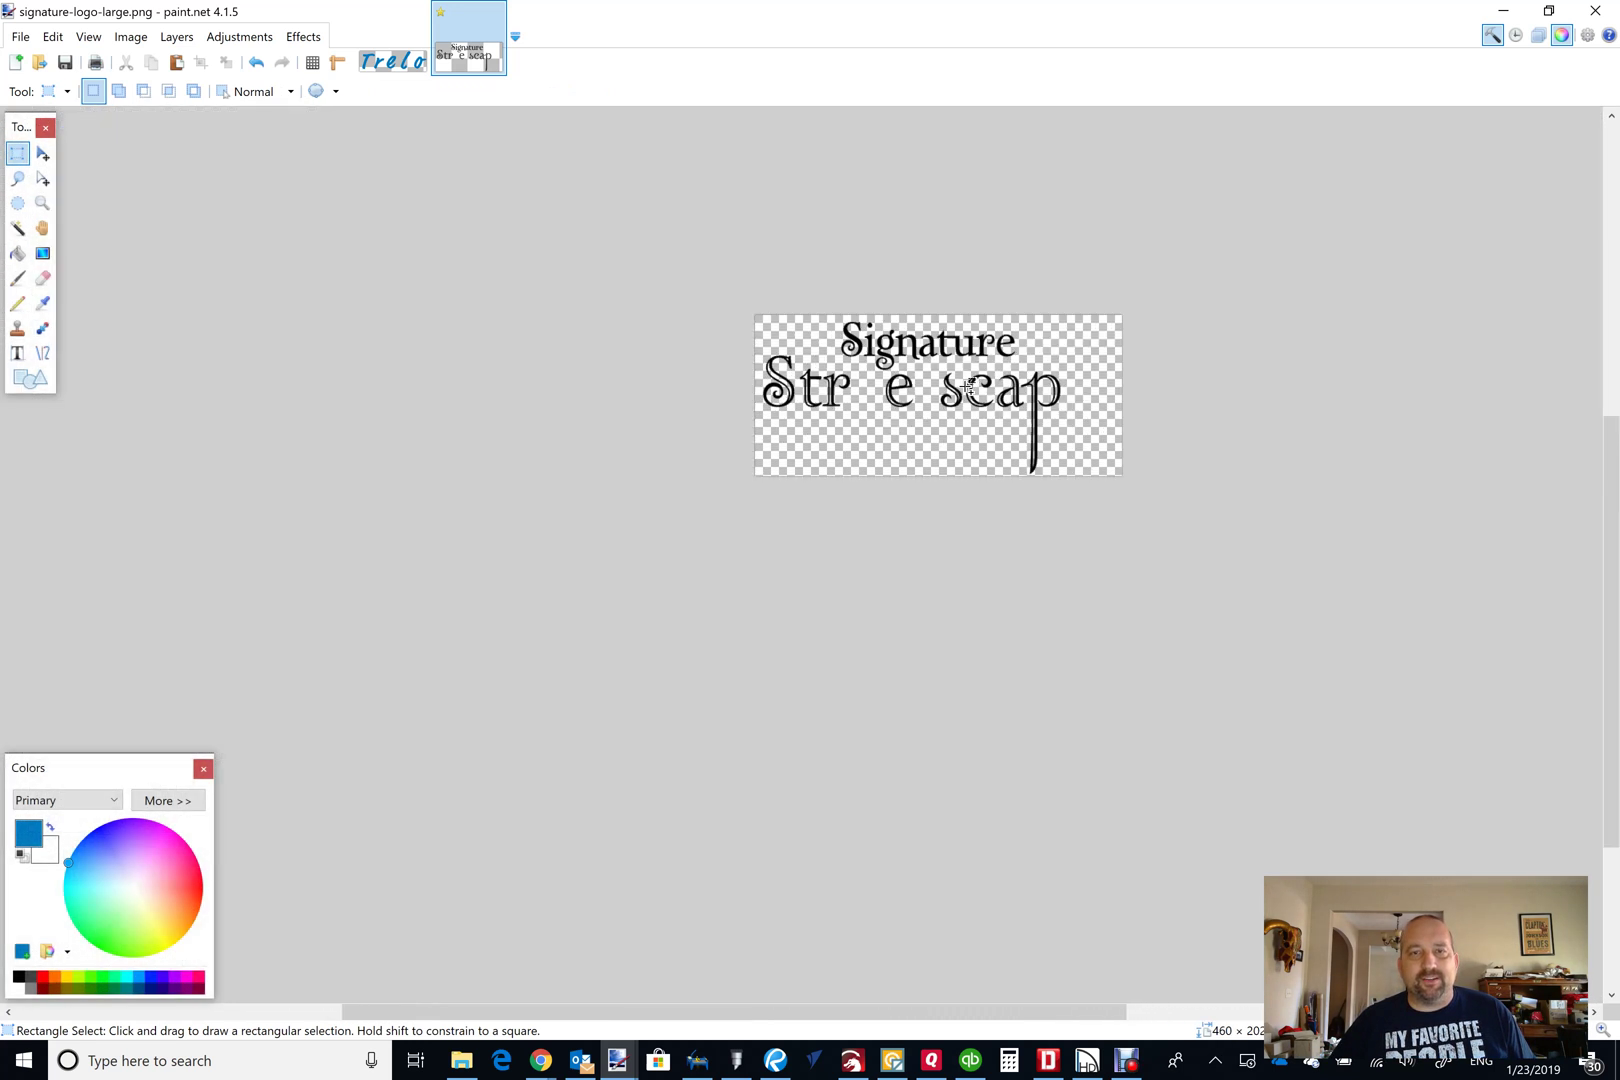
scroll(1100, 408, "up", 4)
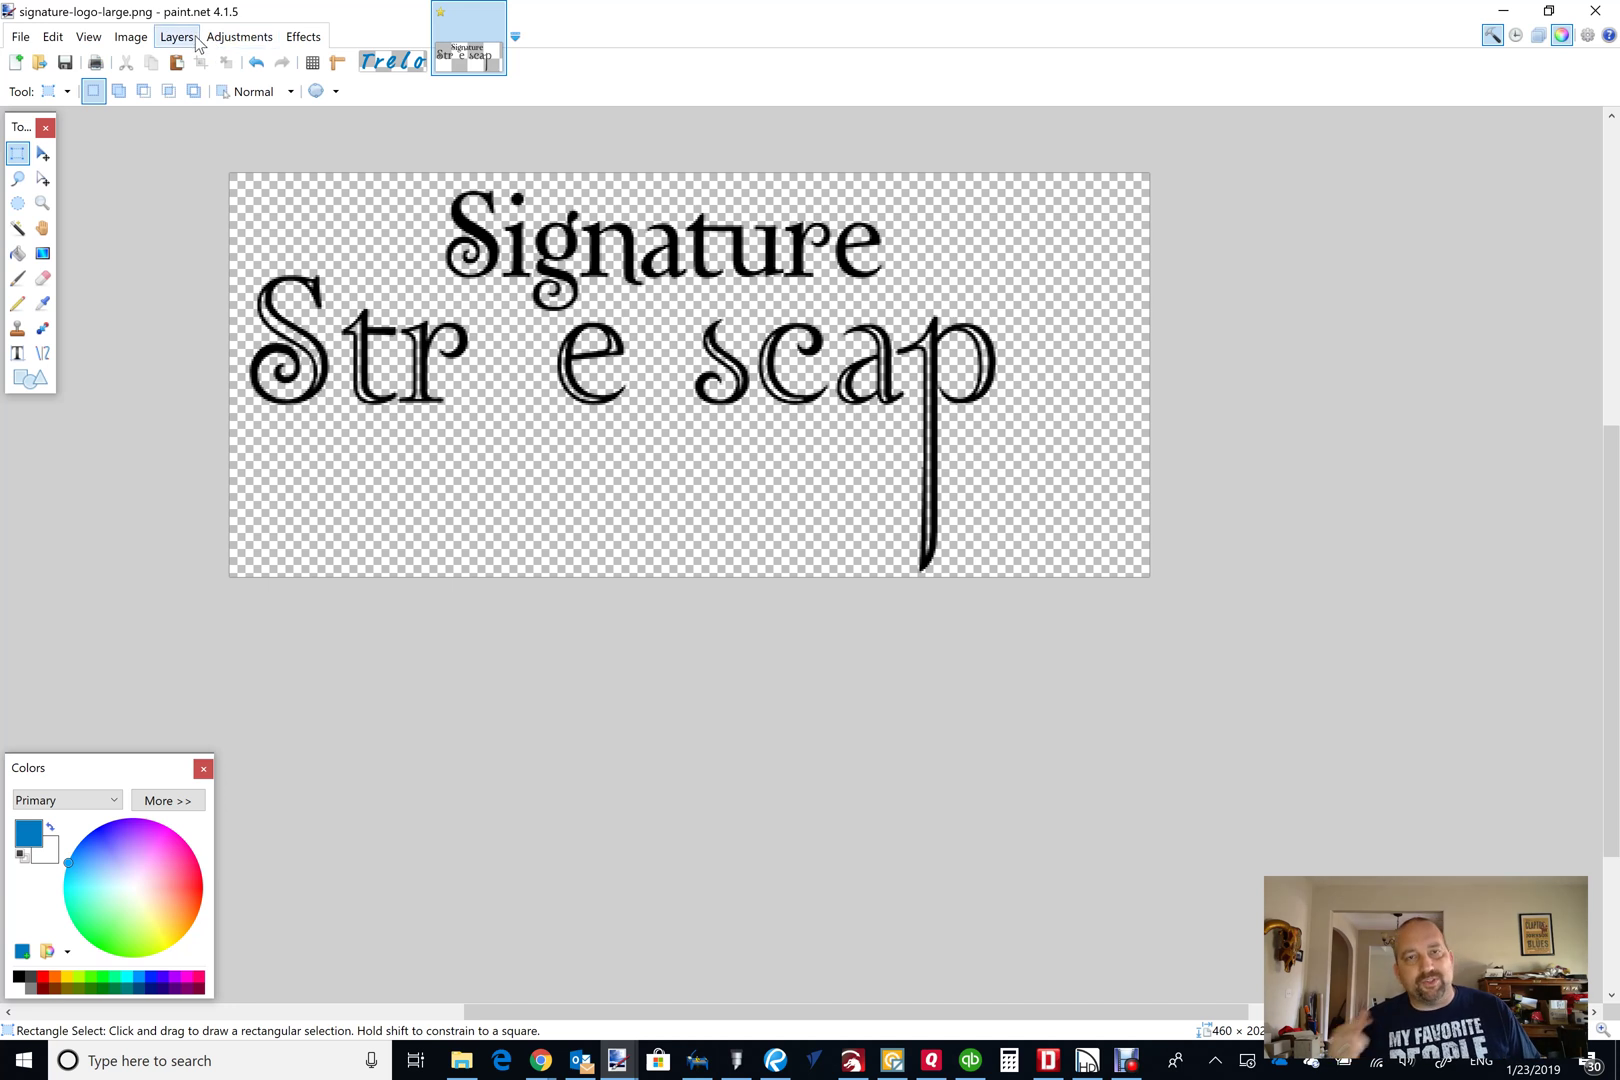
Crop off the empty right strip, leaving the logo at 392×202 pixels.
left_click(131, 37)
left_click(156, 83)
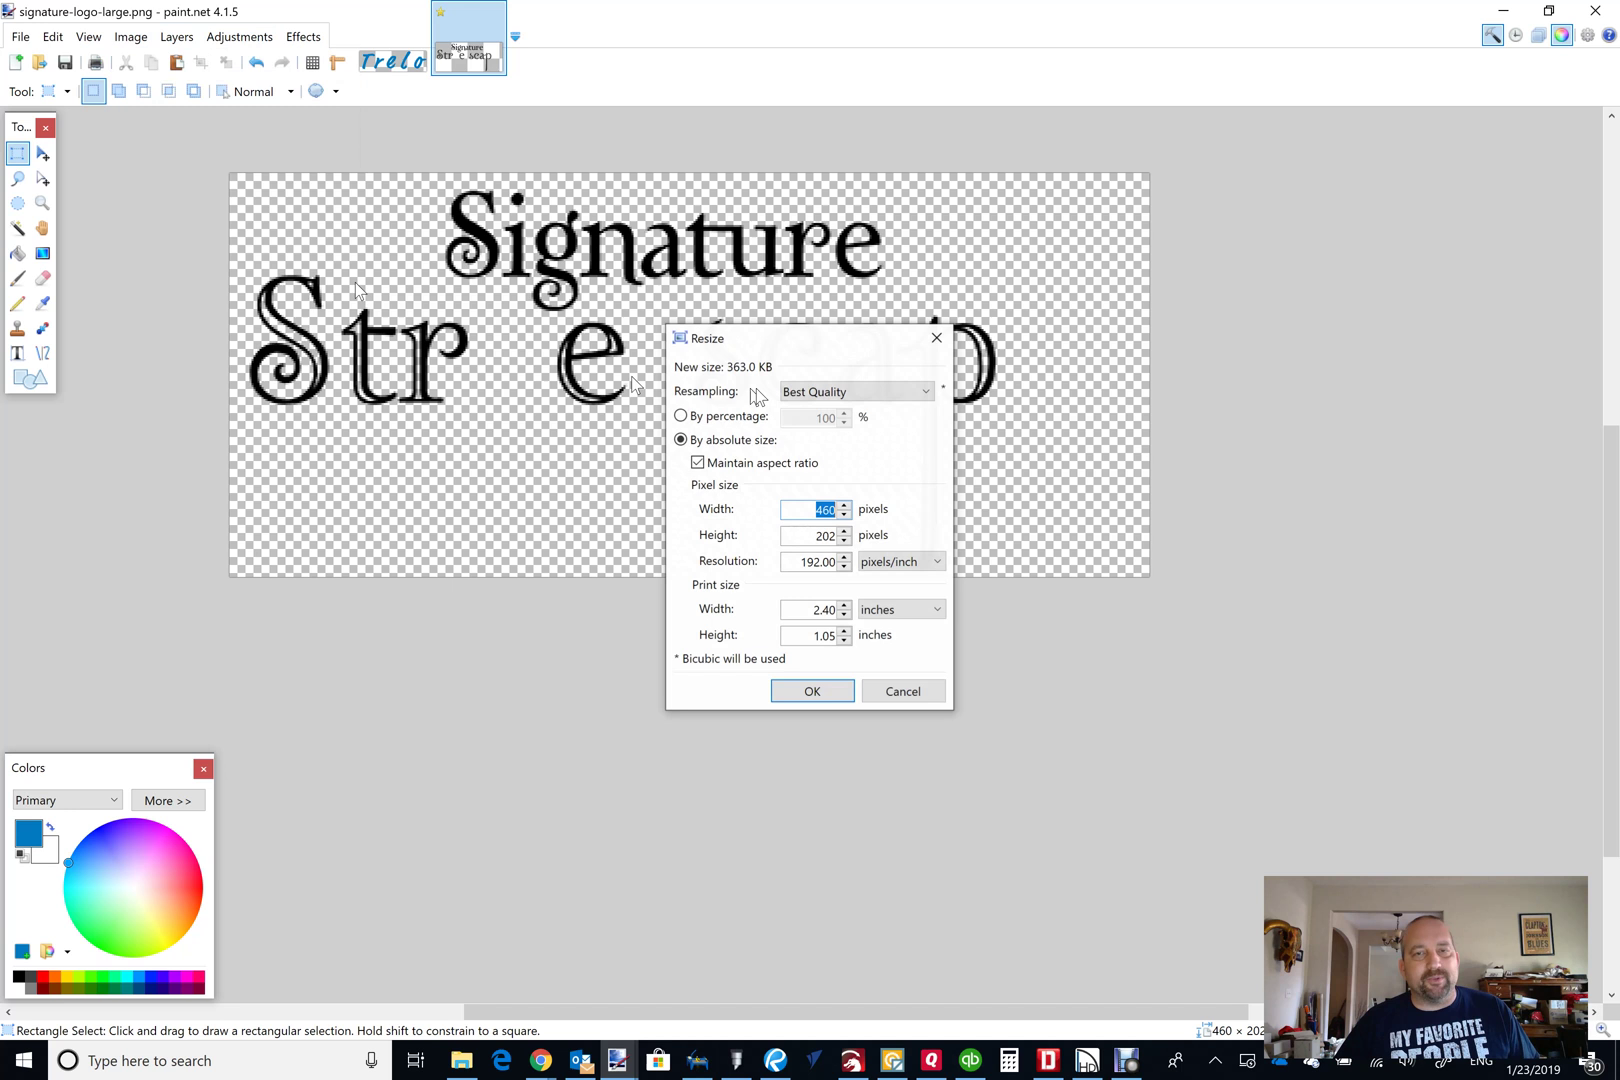
key("Escape")
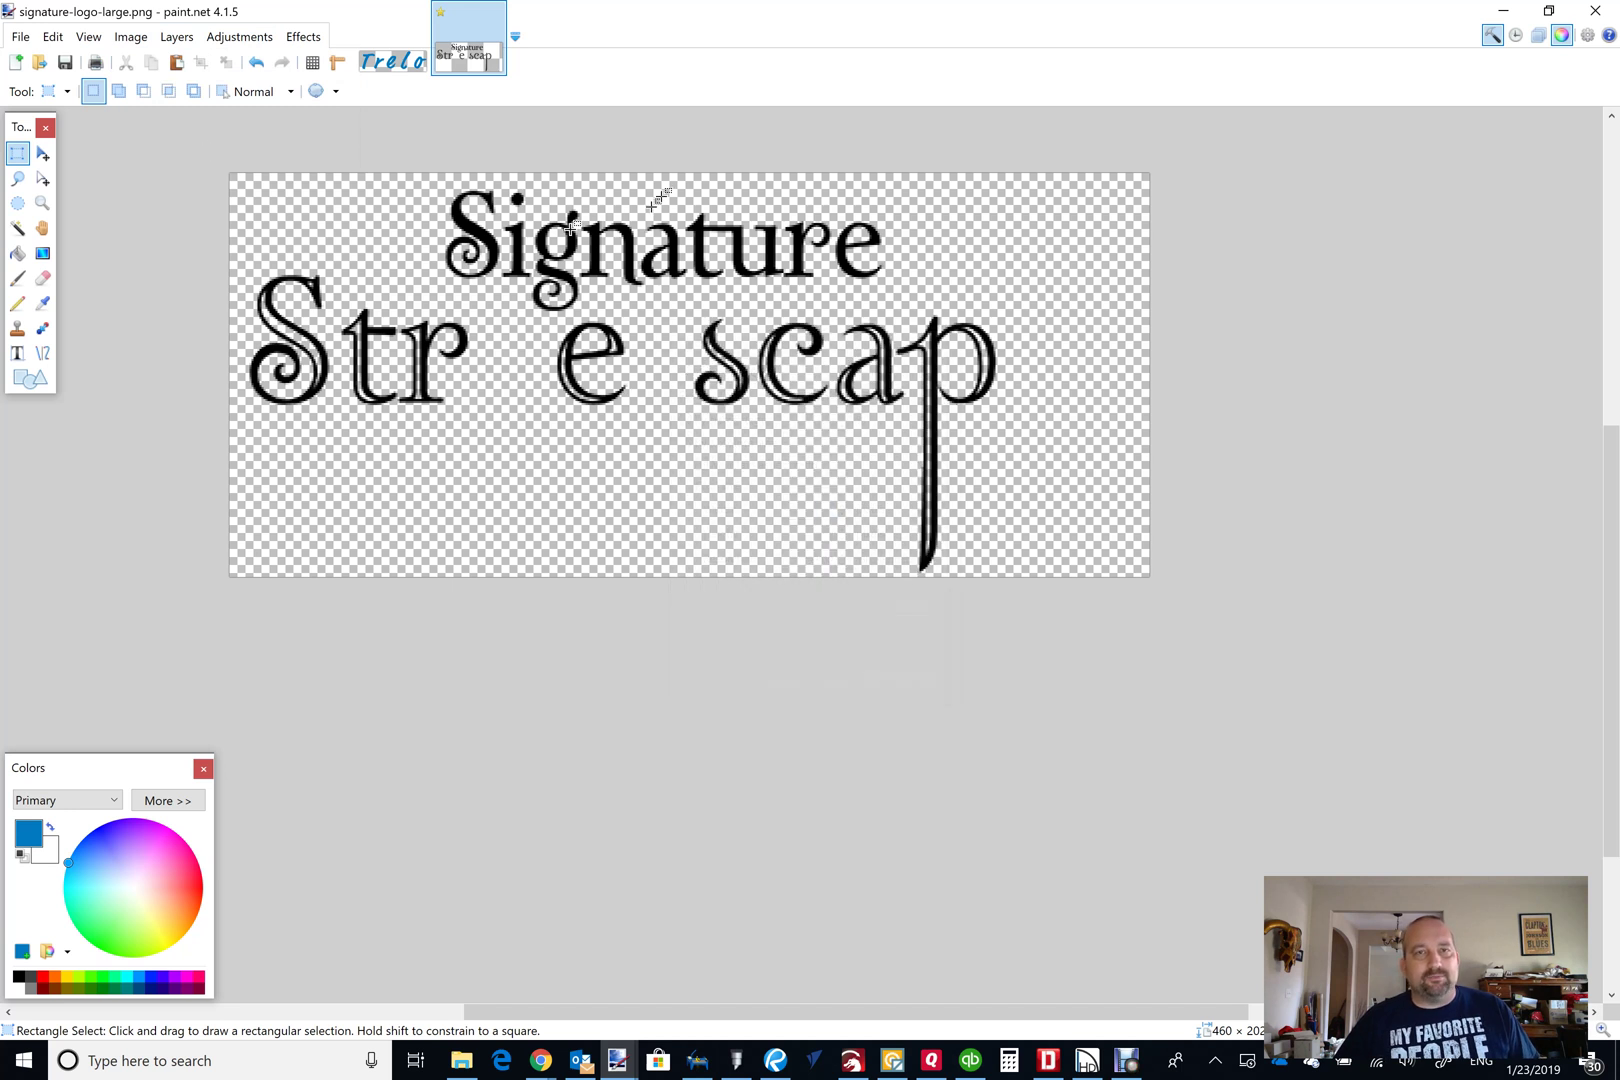
left_click_drag(1013, 155, 225, 640)
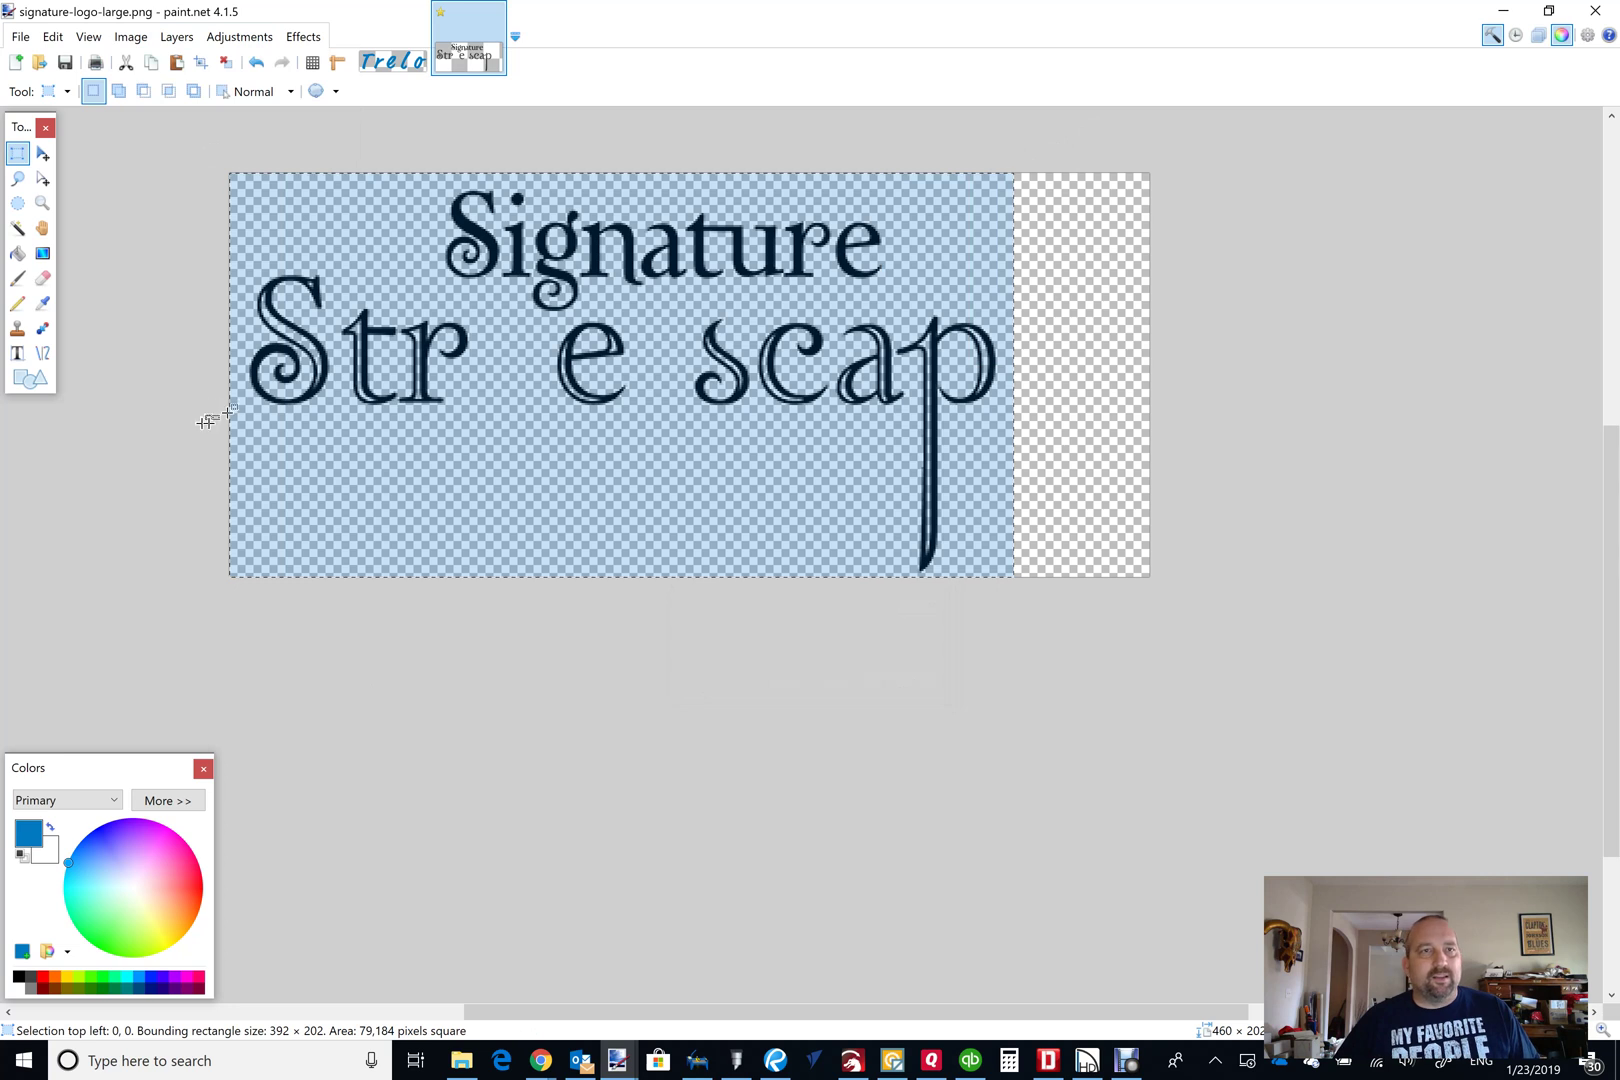
left_click(130, 37)
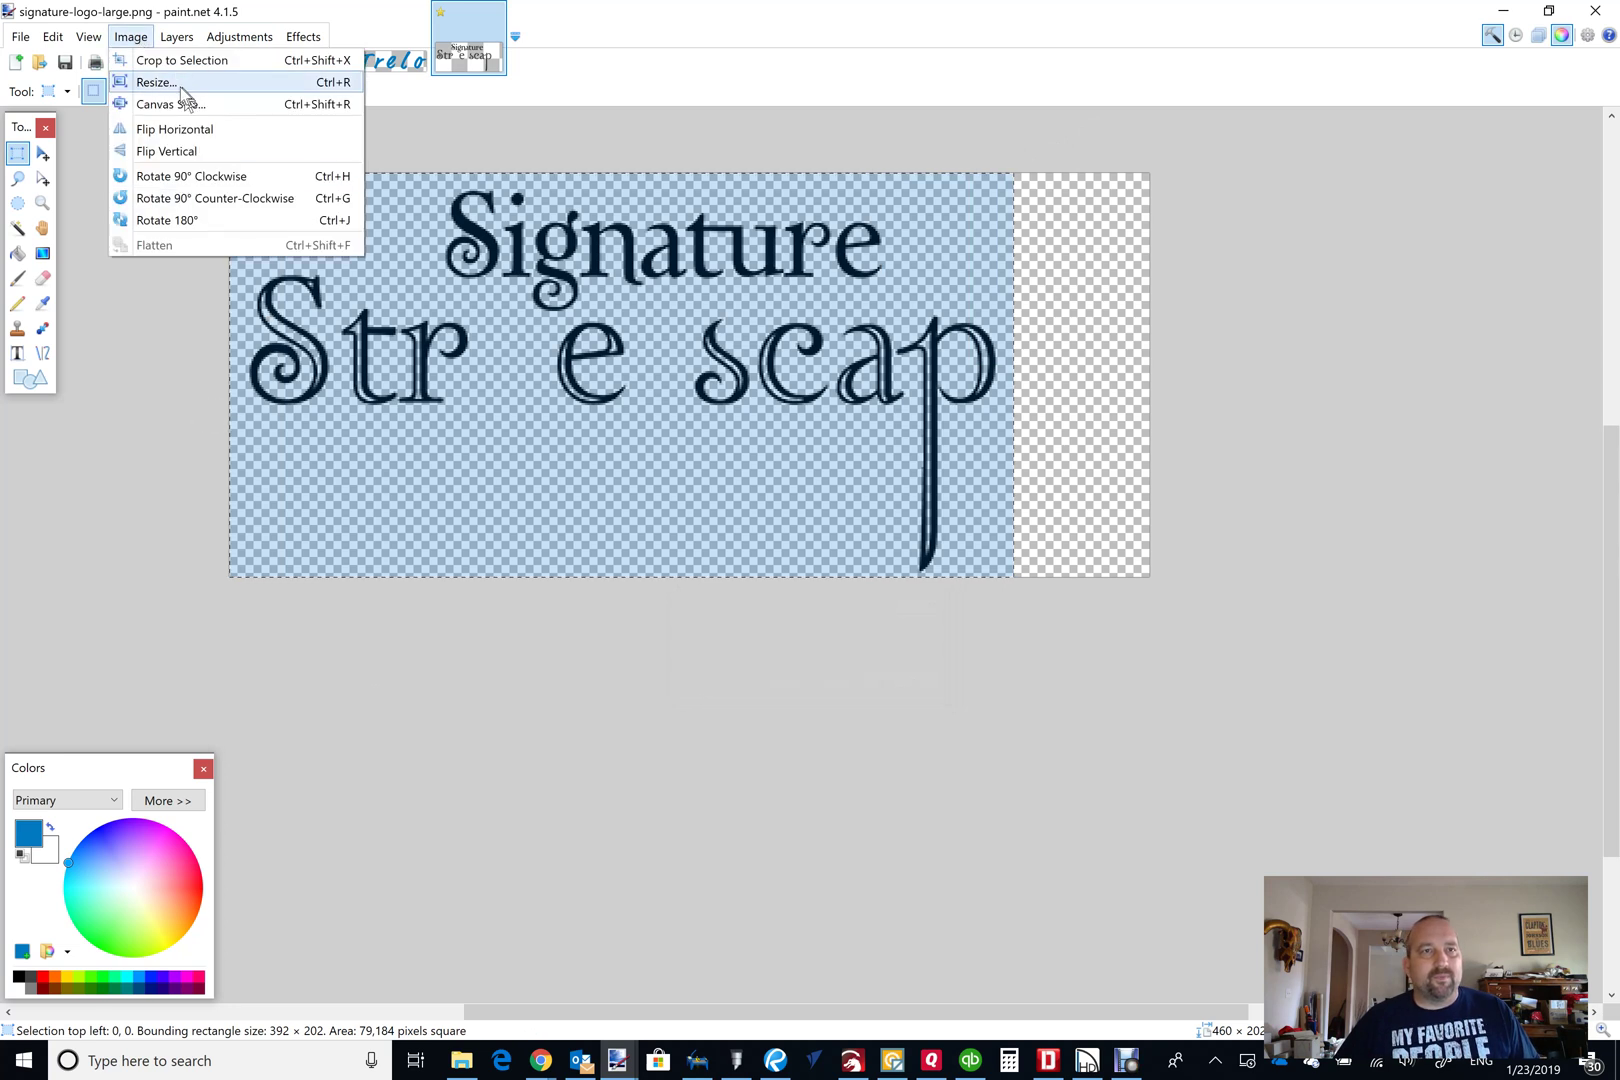
left_click(182, 60)
Resize the logo to 2000 pixels wide (2000×1031), keeping the aspect ratio.
left_click(130, 37)
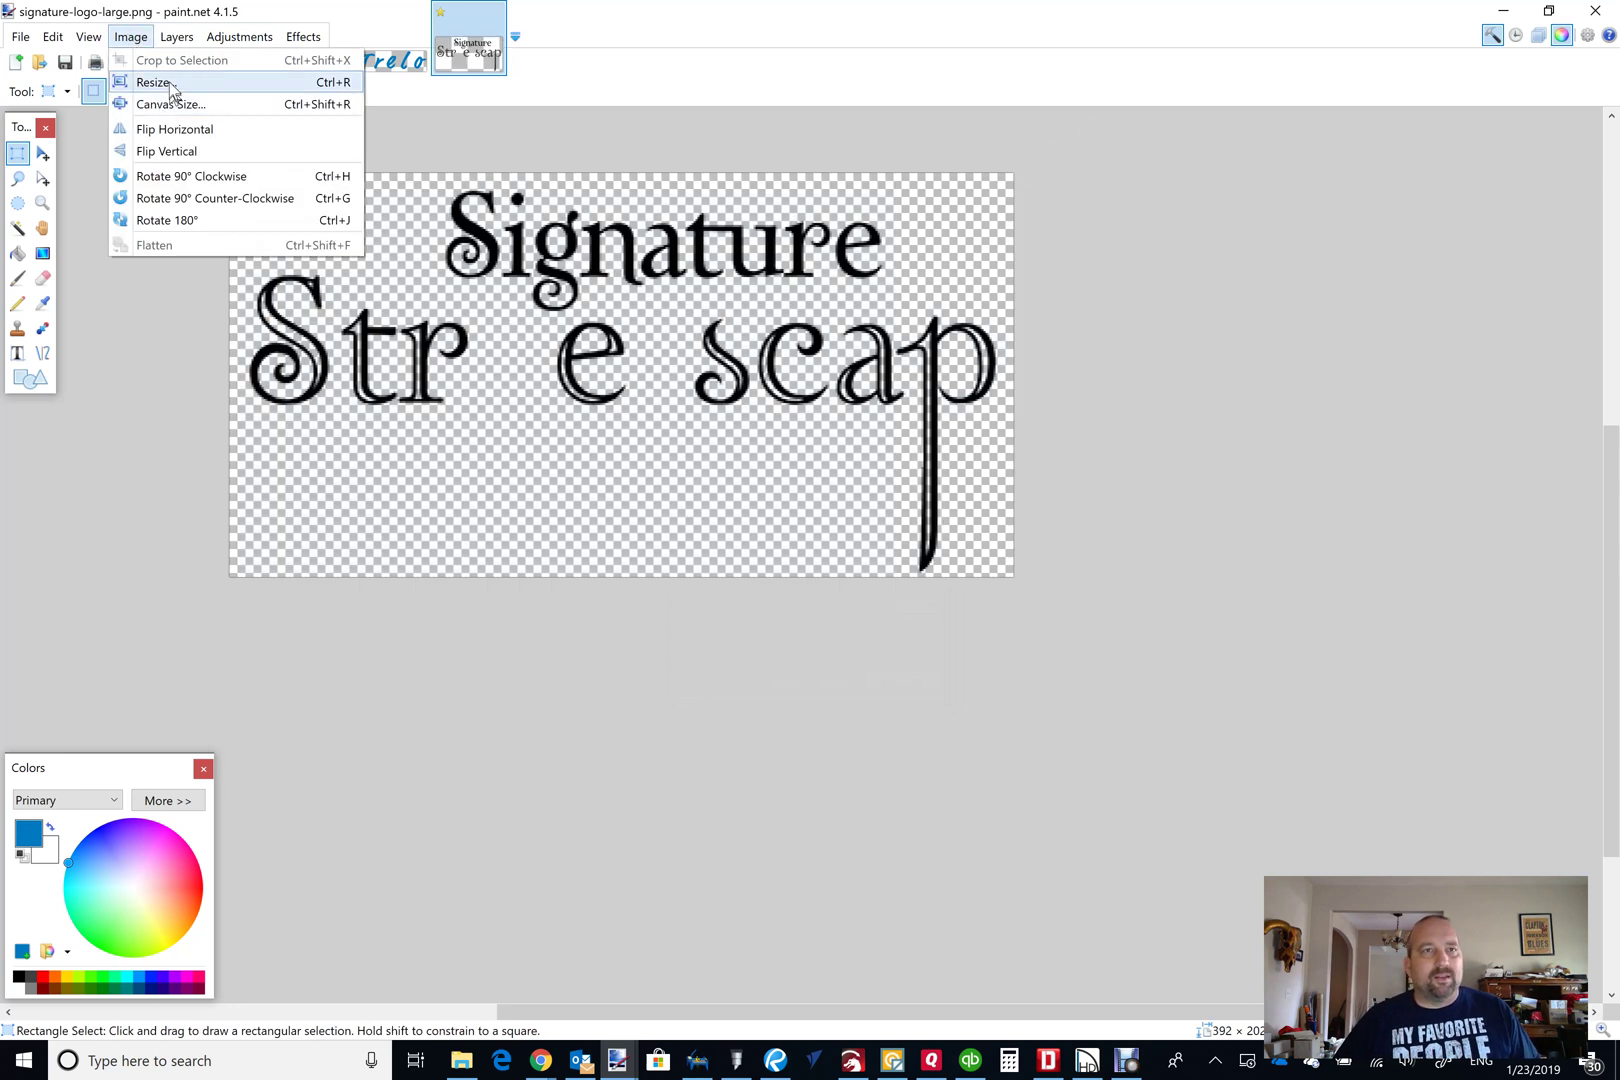
left_click(155, 83)
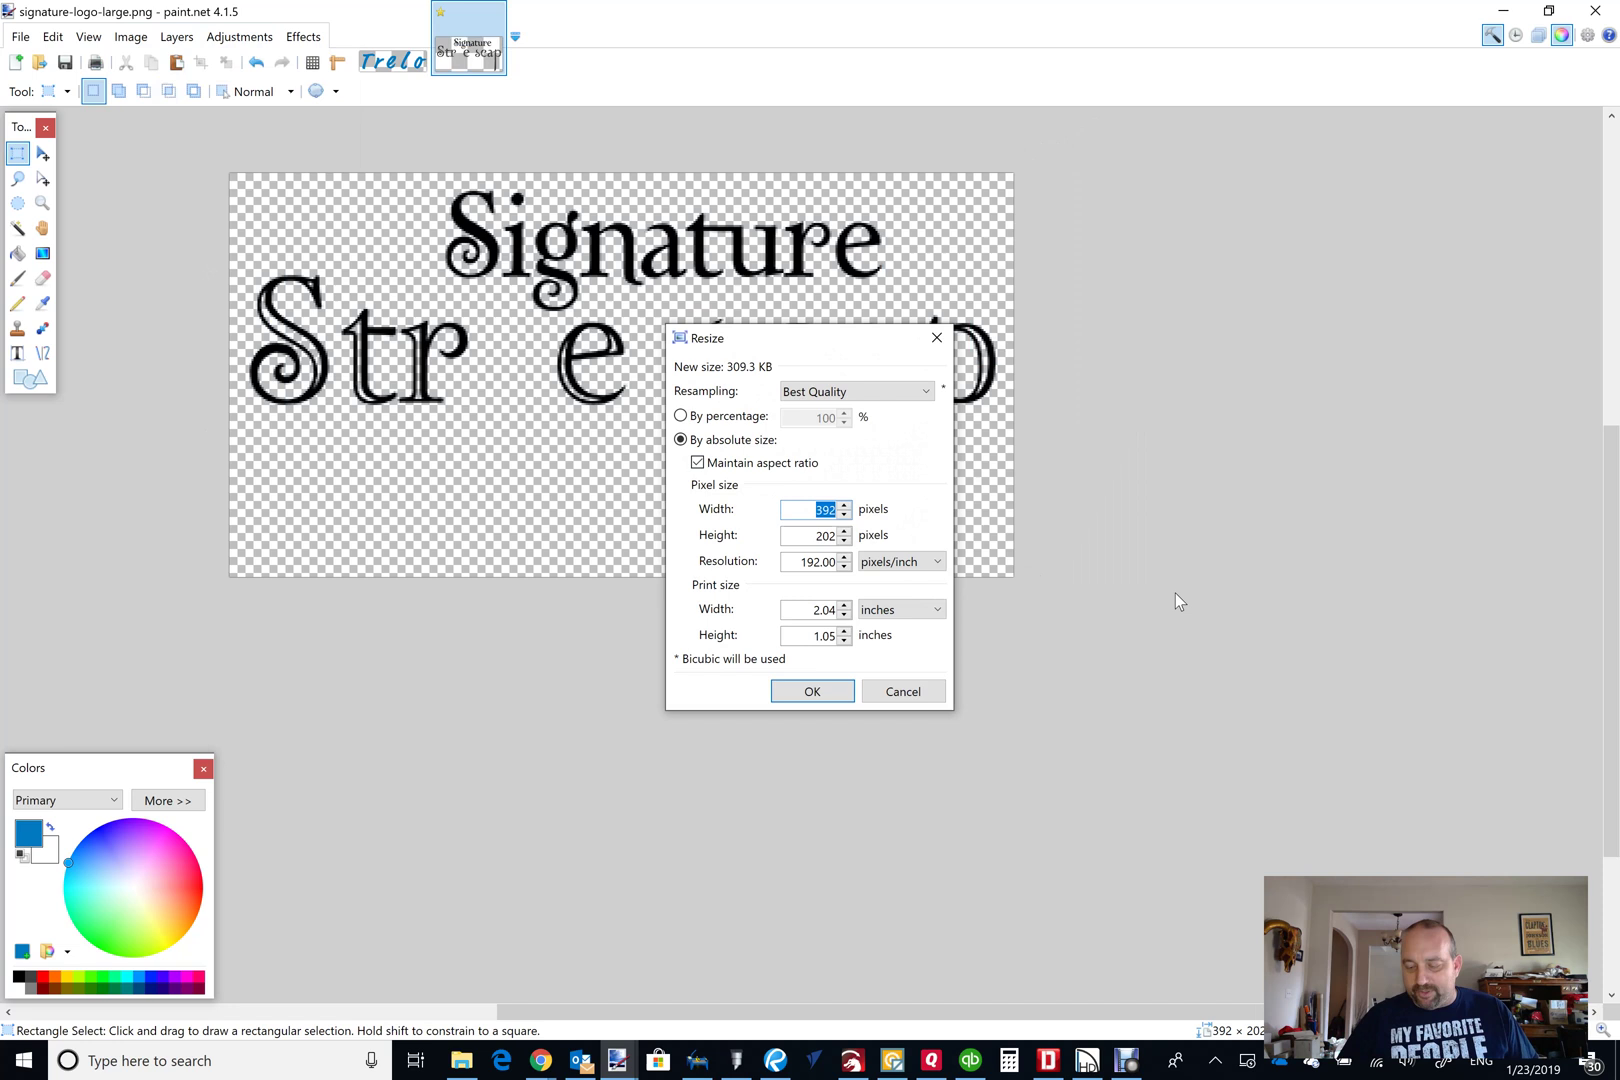
type("2000")
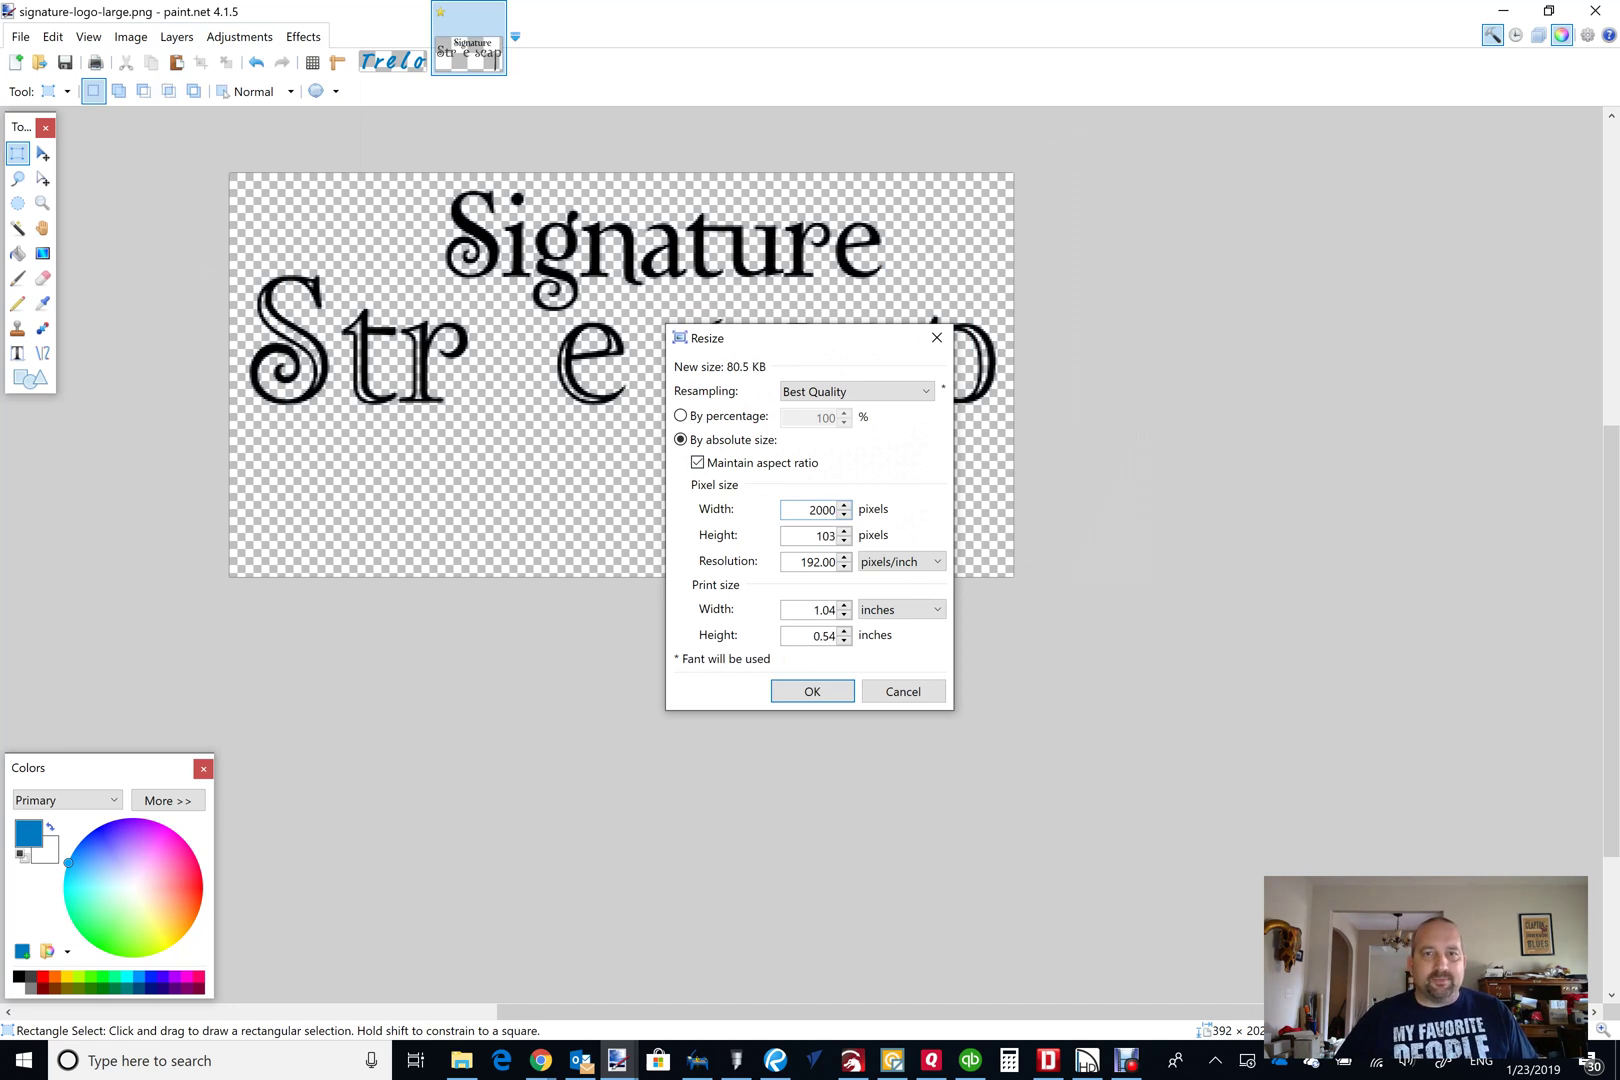
left_click(812, 691)
scroll(1030, 587, "down", 5)
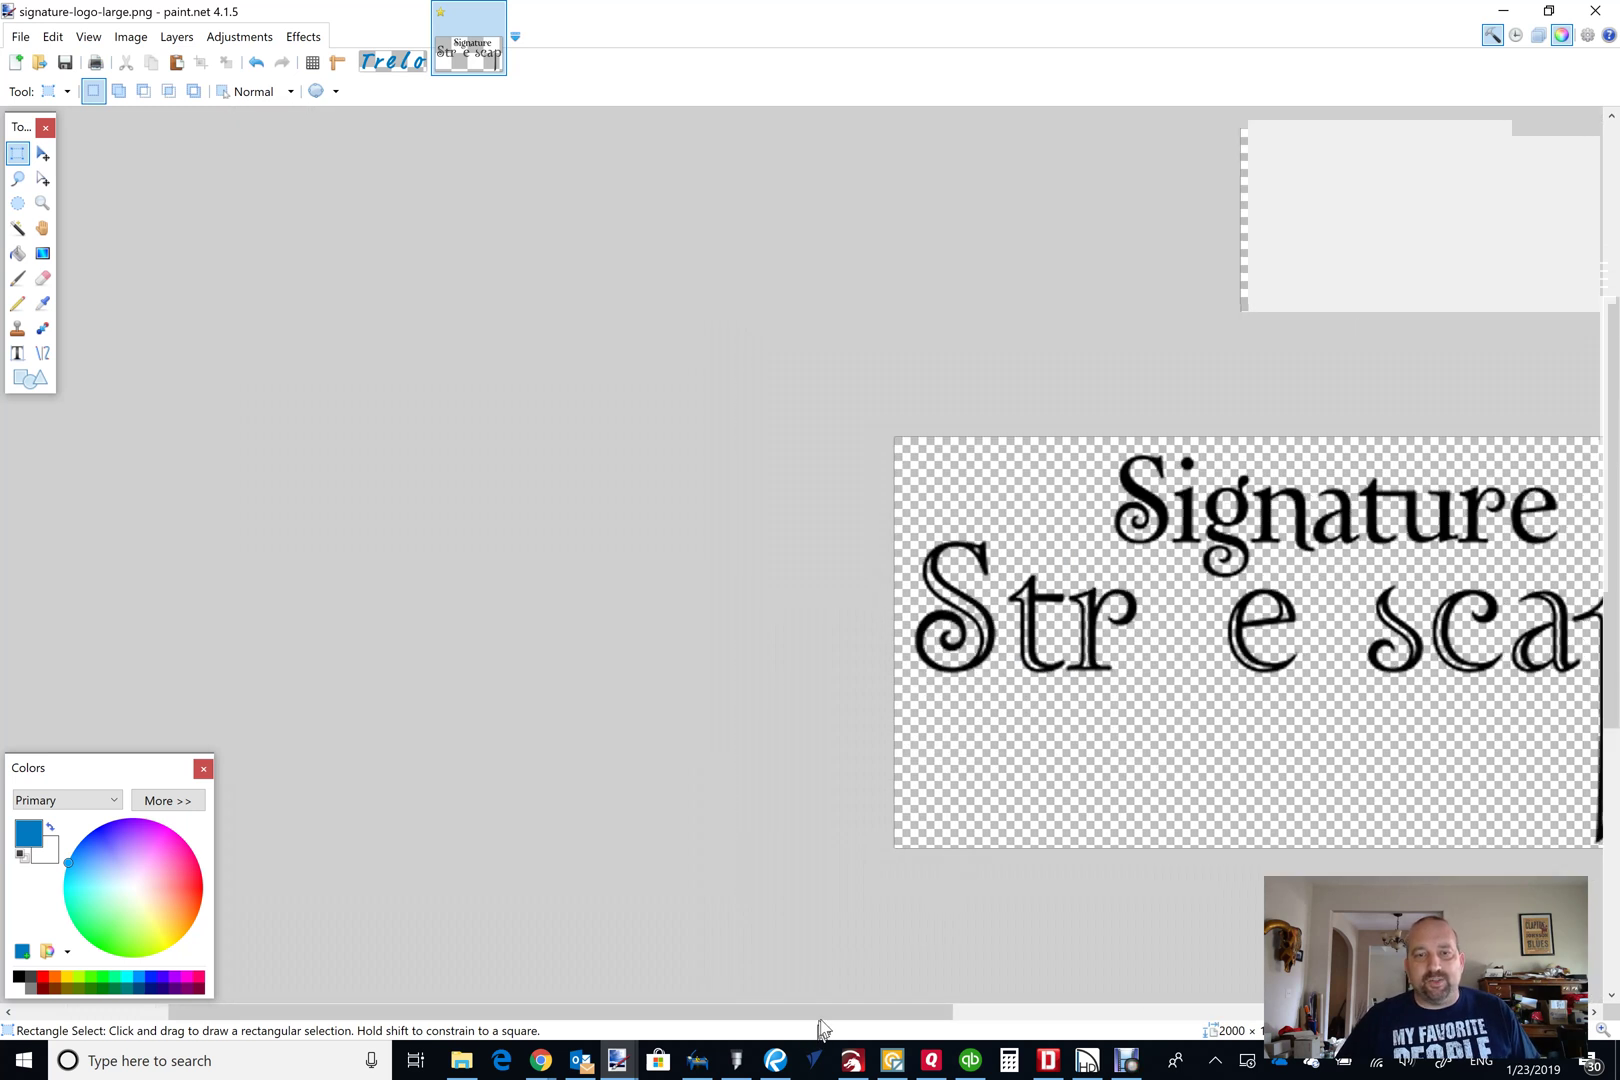
left_click_drag(818, 1013, 1072, 1013)
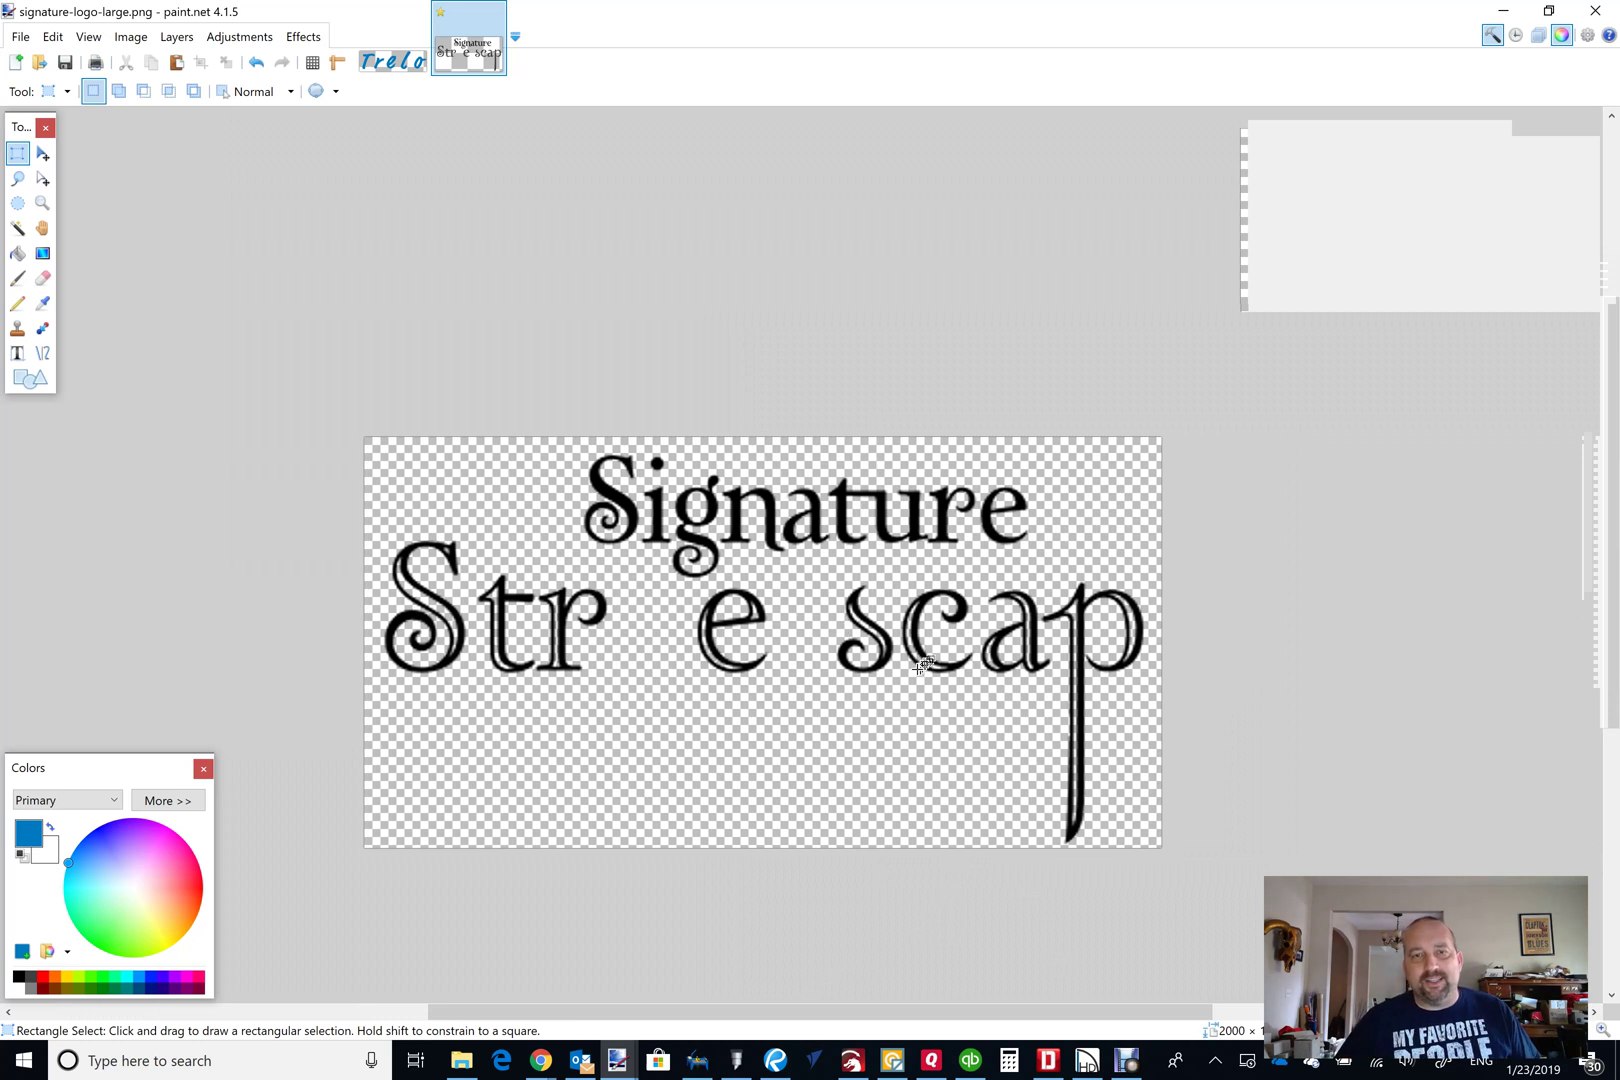
scroll(893, 650, "up", 6)
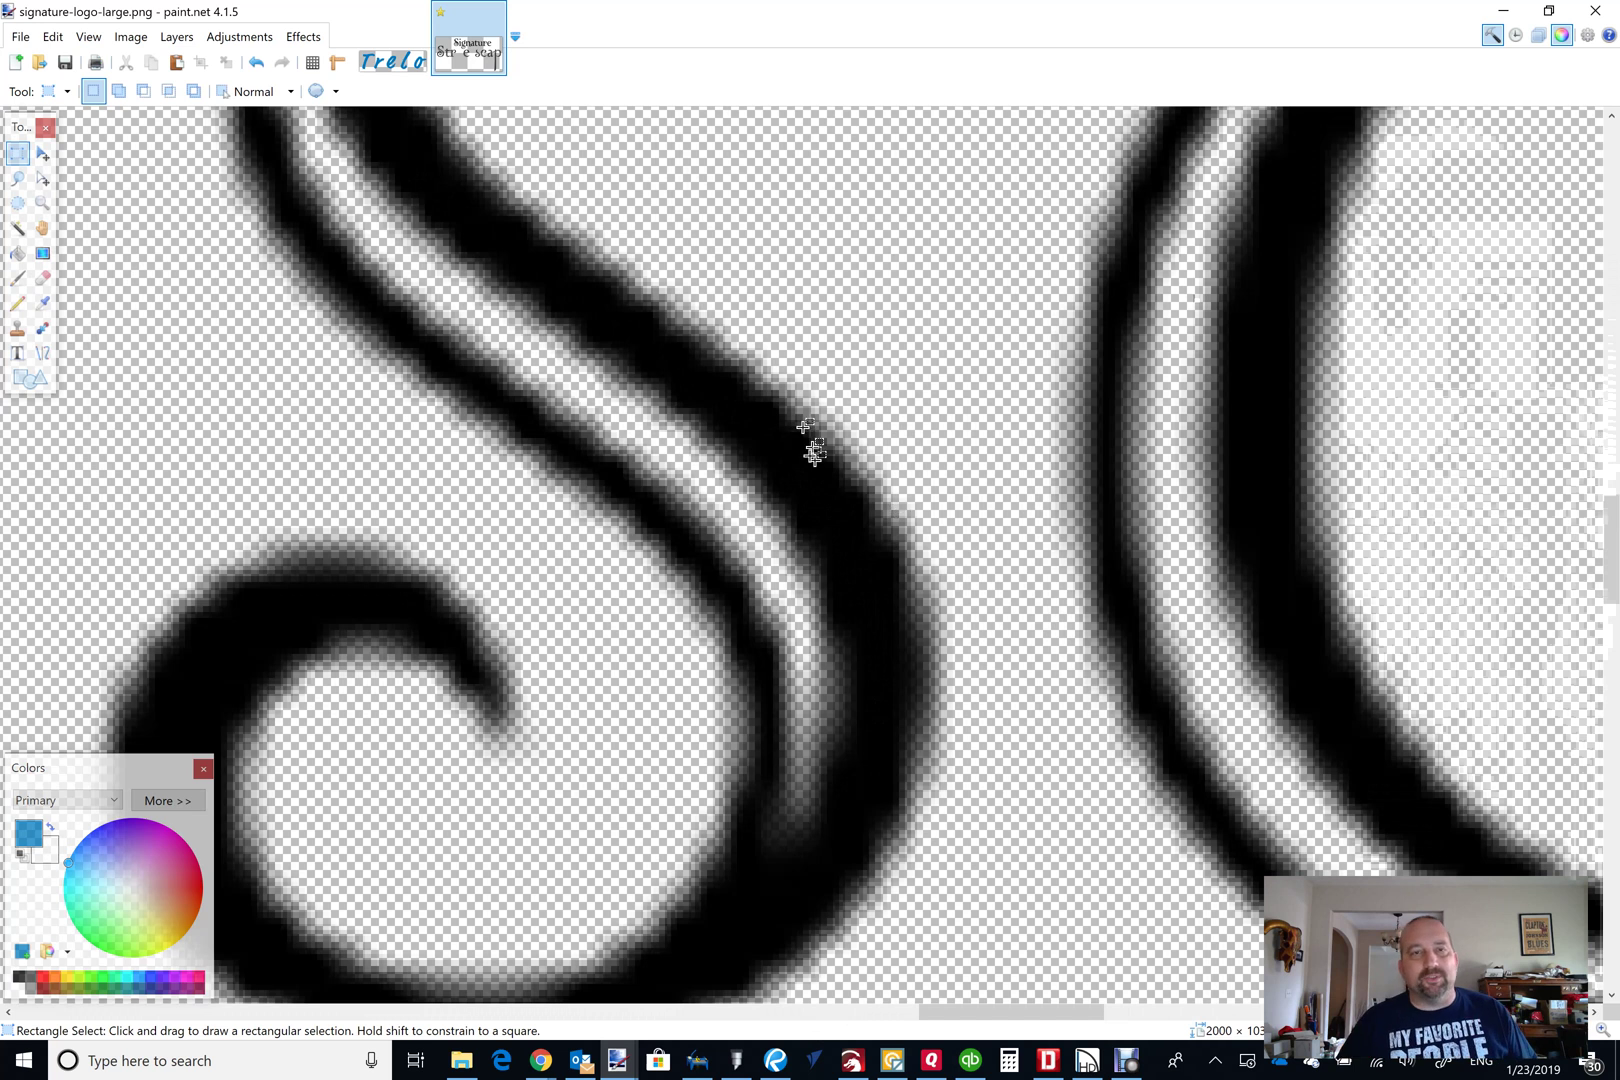
scroll(815, 452, "up", 2)
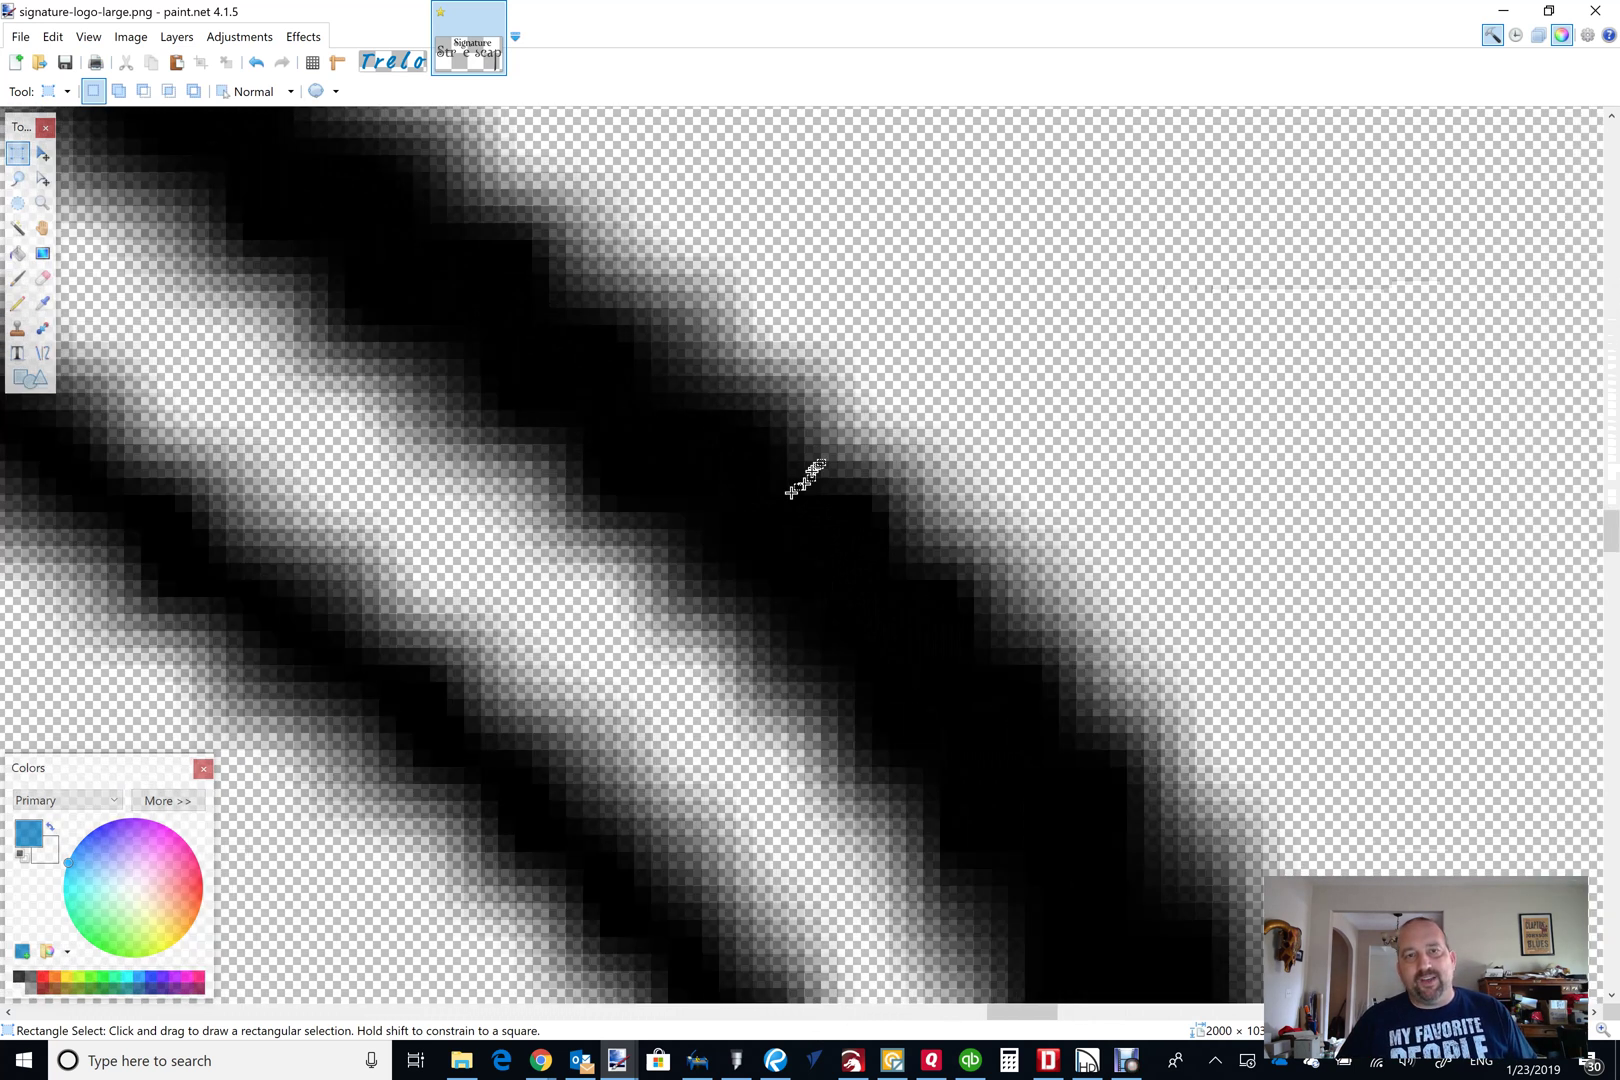
scroll(791, 491, "down", 2)
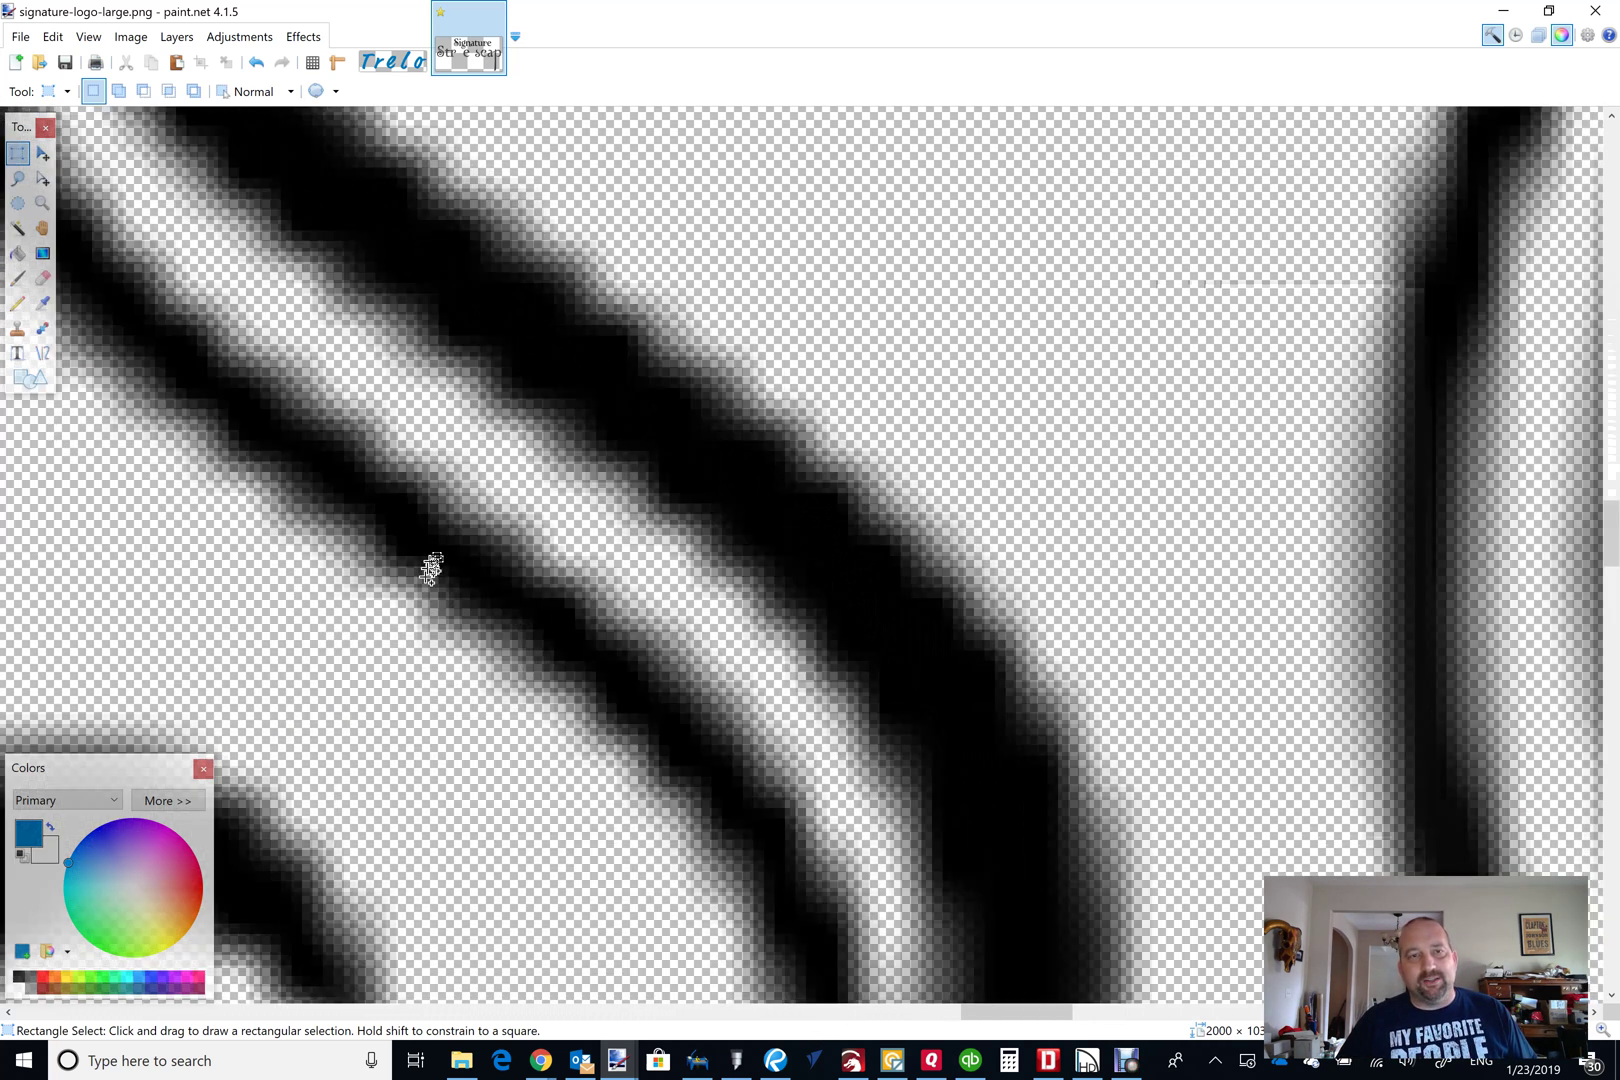
scroll(655, 671, "down", 2)
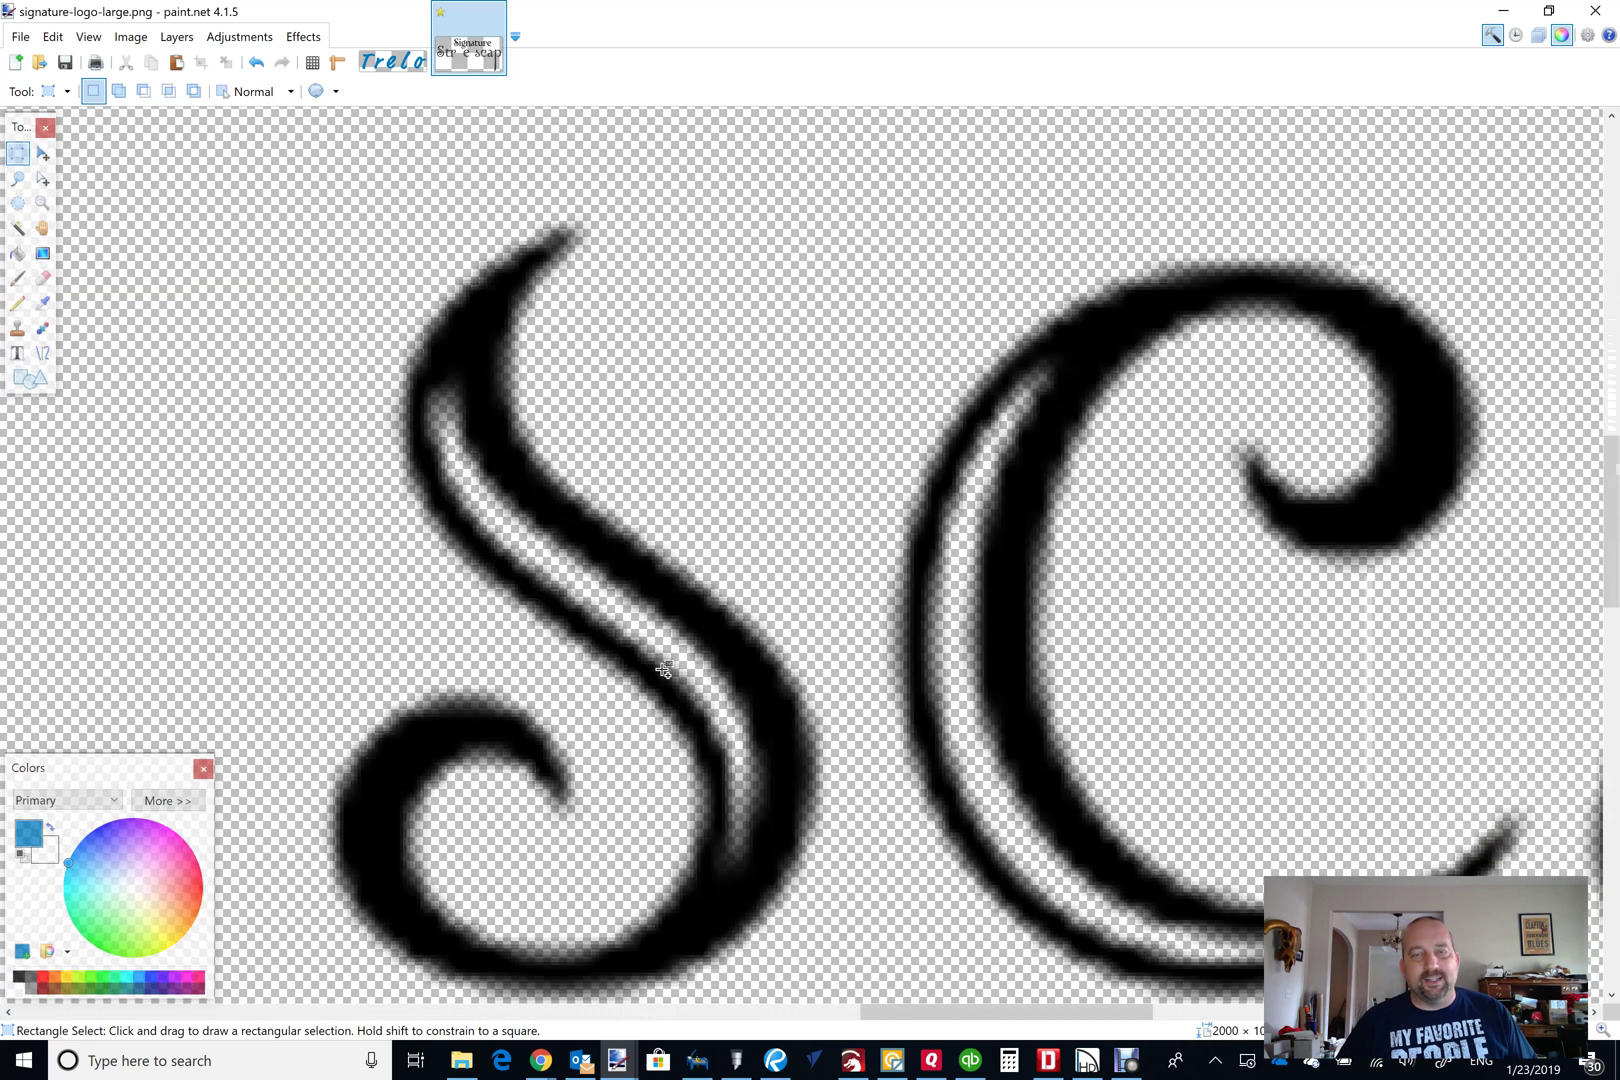
scroll(663, 670, "down", 4)
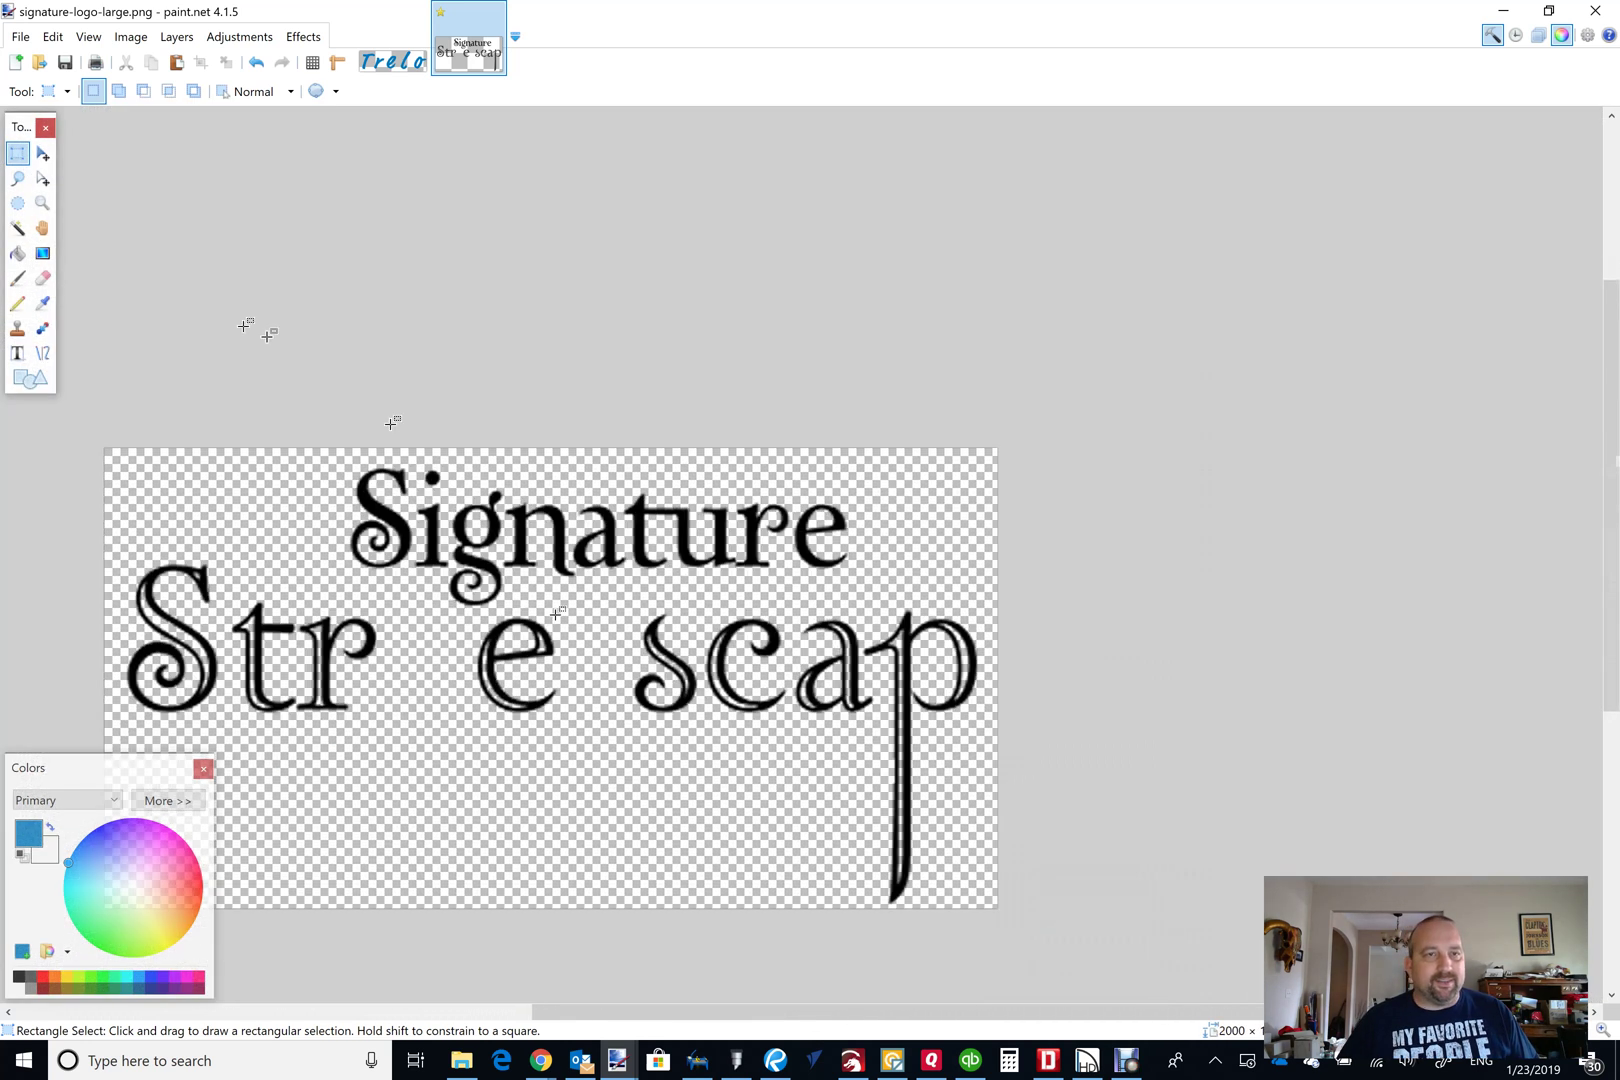
Select the black letter shapes of the logo with the Magic Wand.
left_click(17, 228)
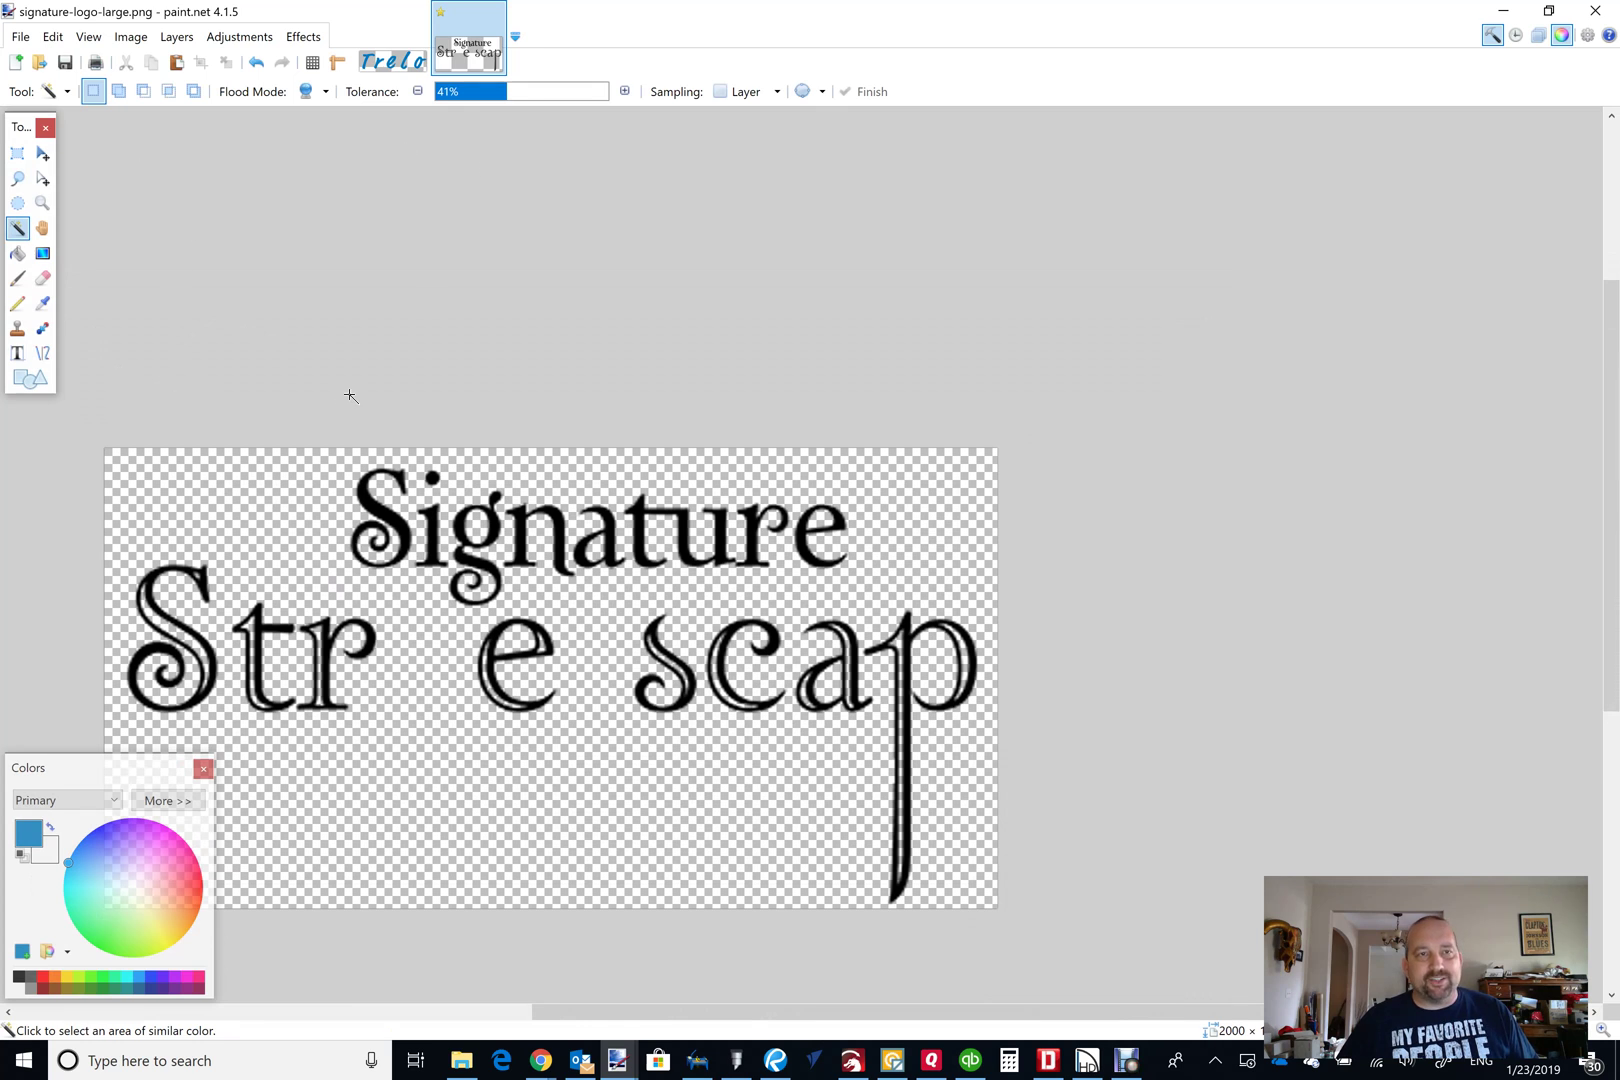
scroll(362, 498, "up", 3)
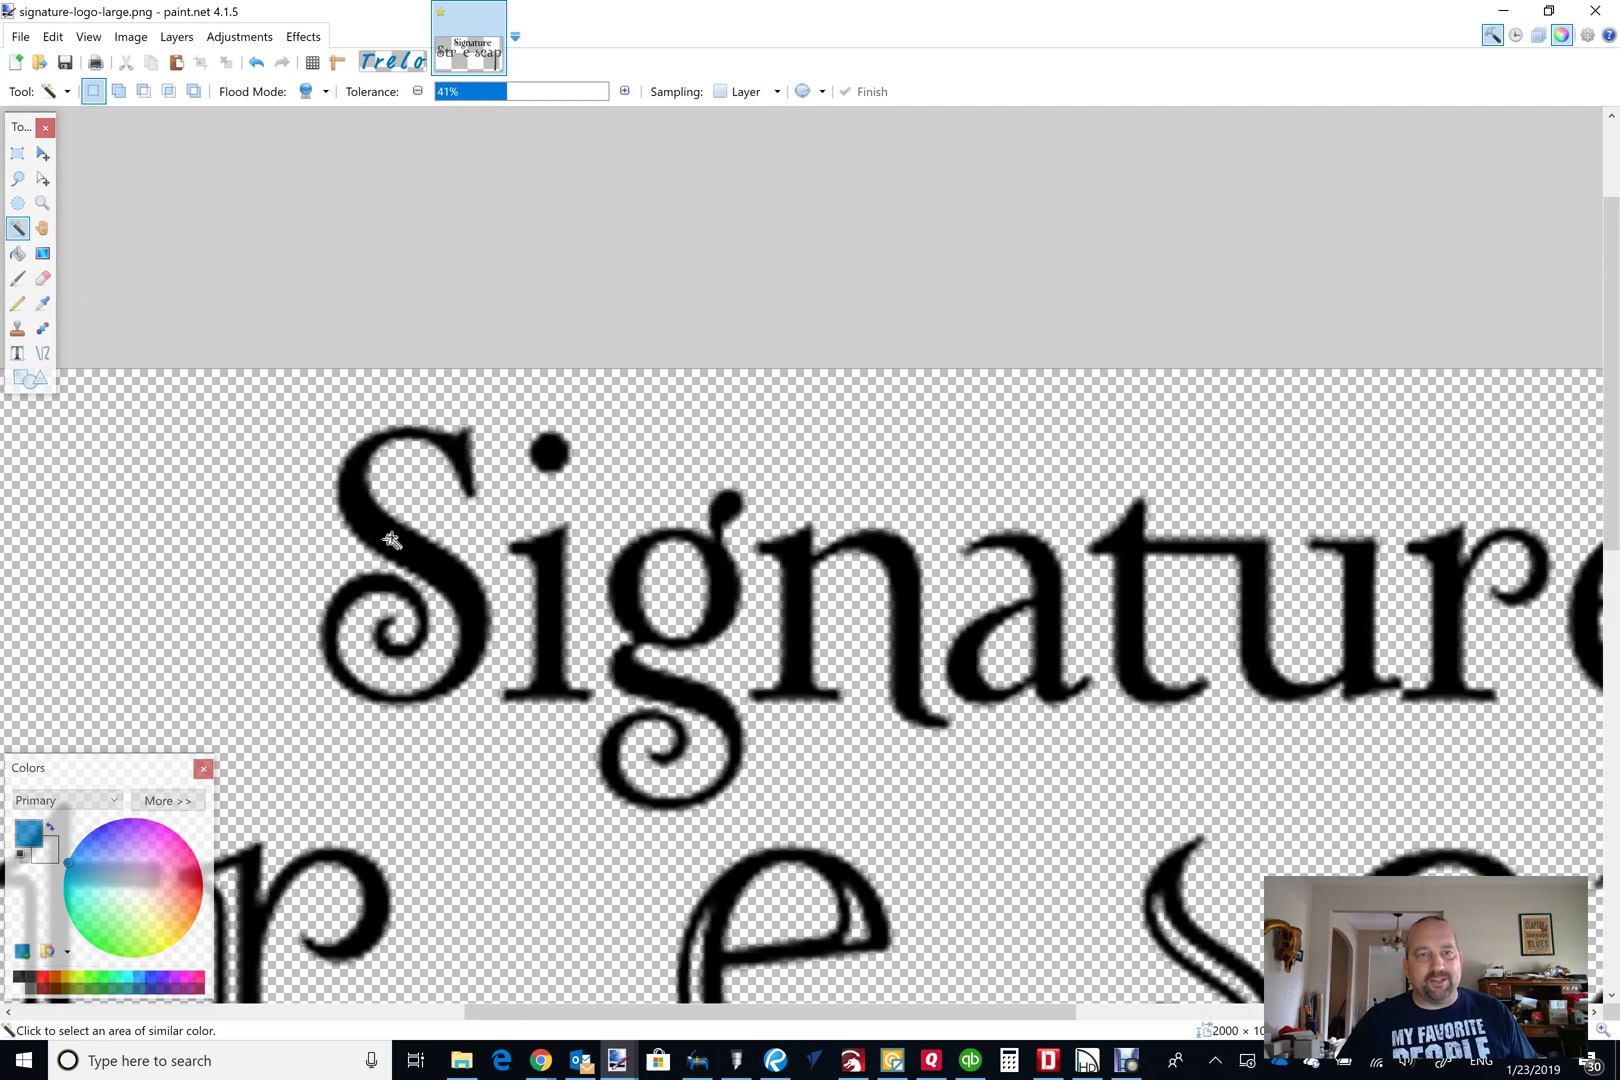
left_click(394, 537)
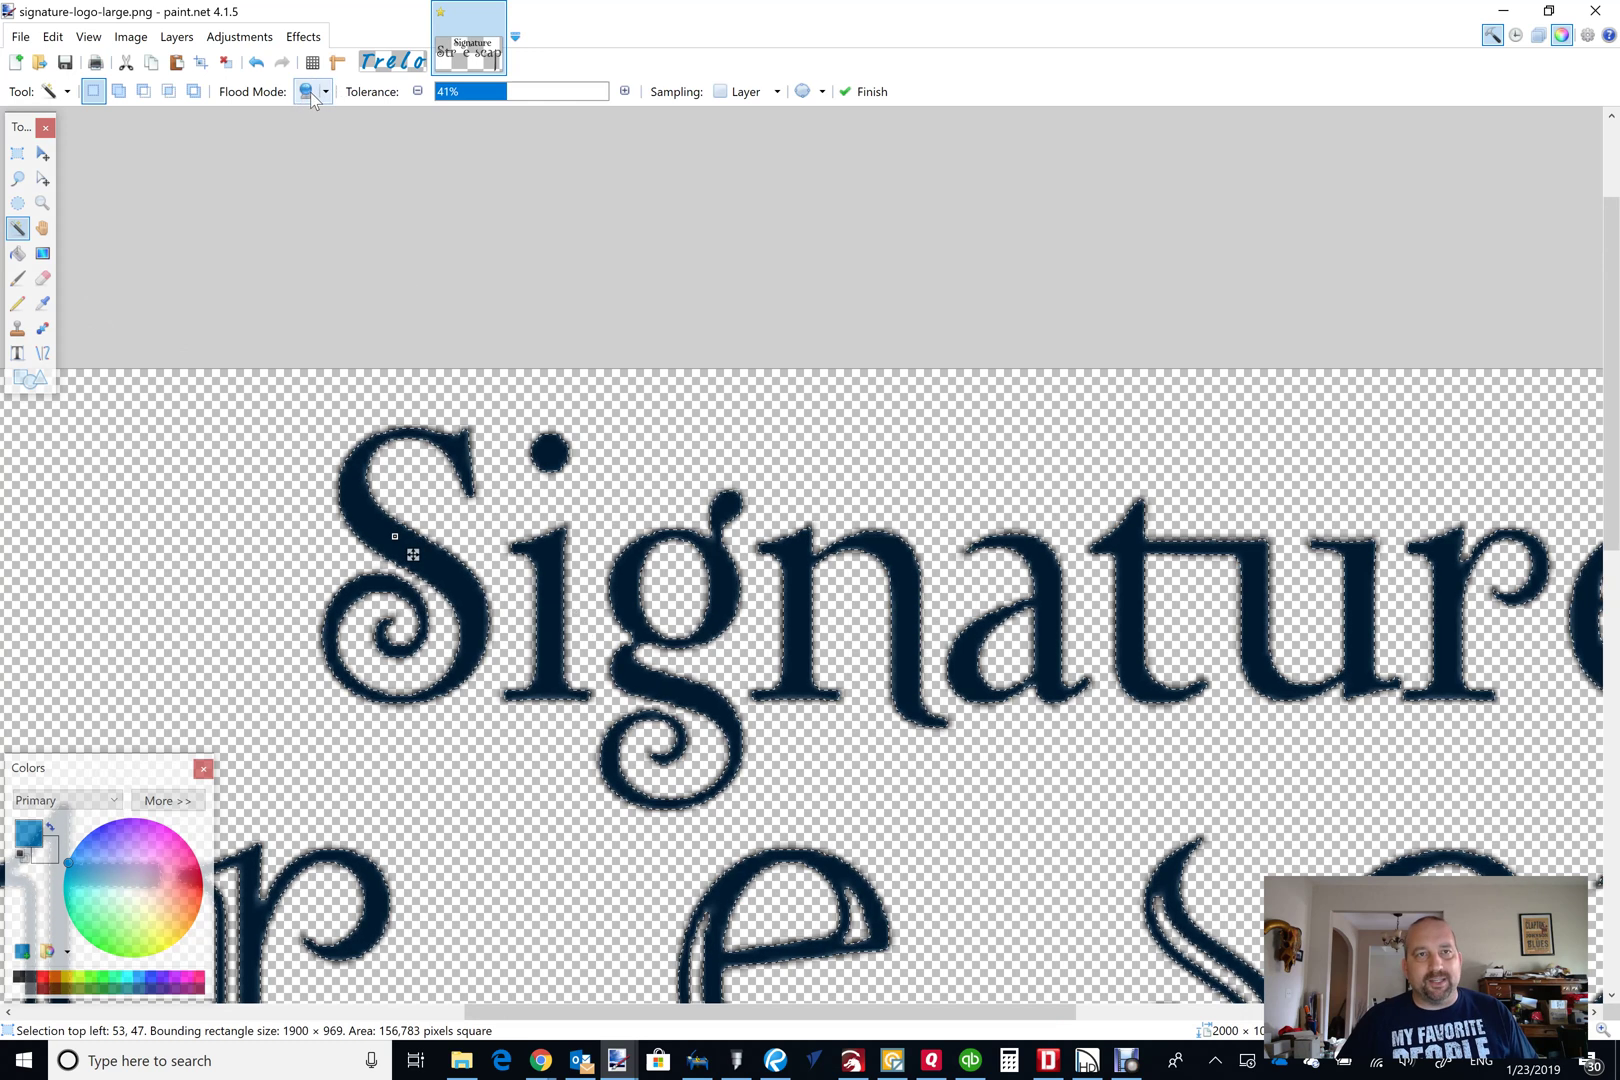
scroll(683, 484, "down", 2)
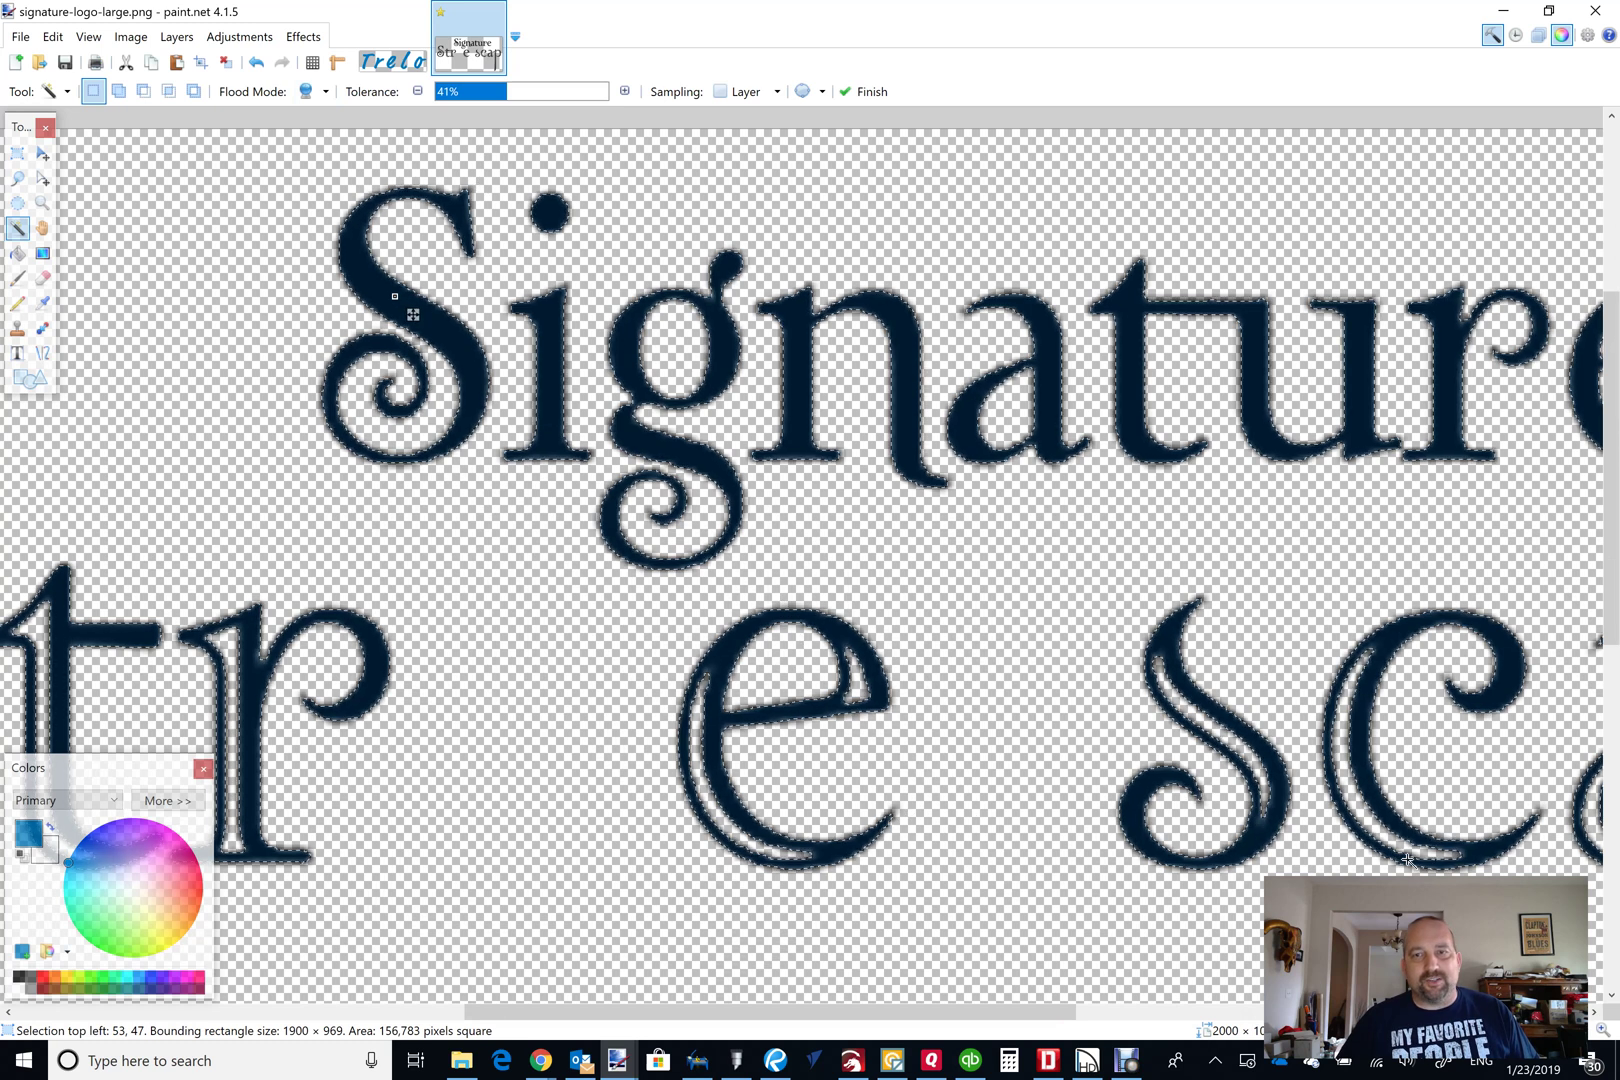
scroll(1215, 795, "right", 5)
scroll(1074, 748, "up", 5)
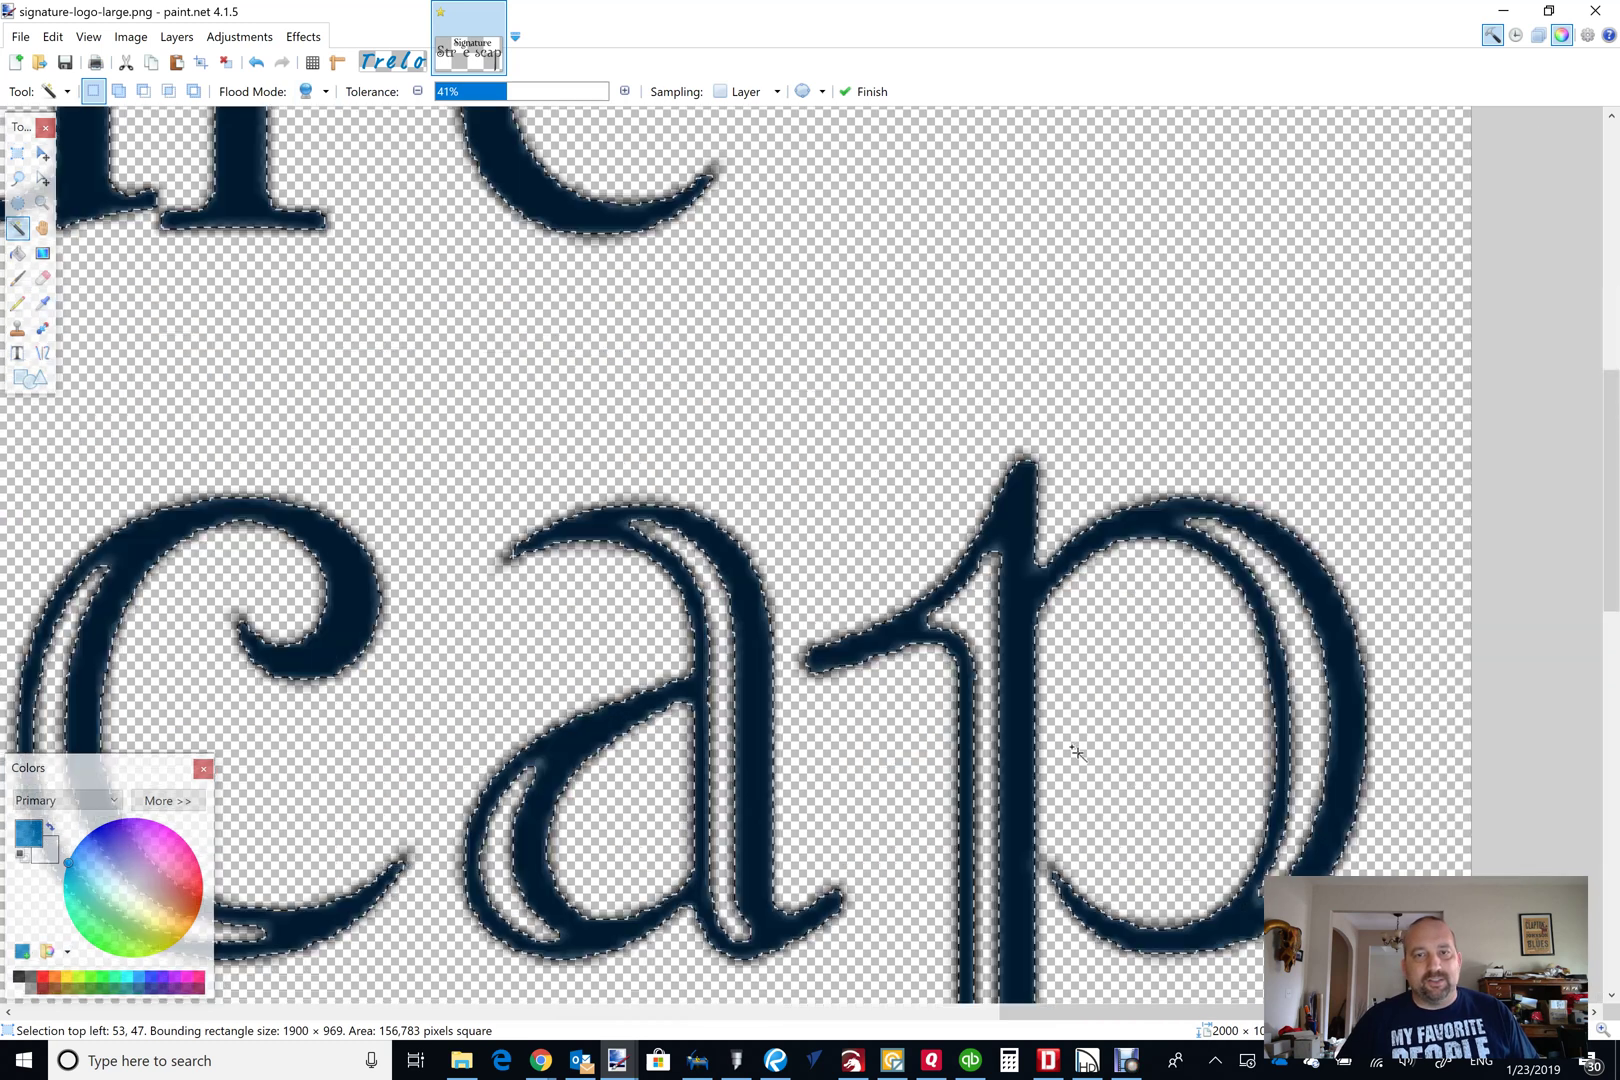
scroll(976, 495, "up", 1)
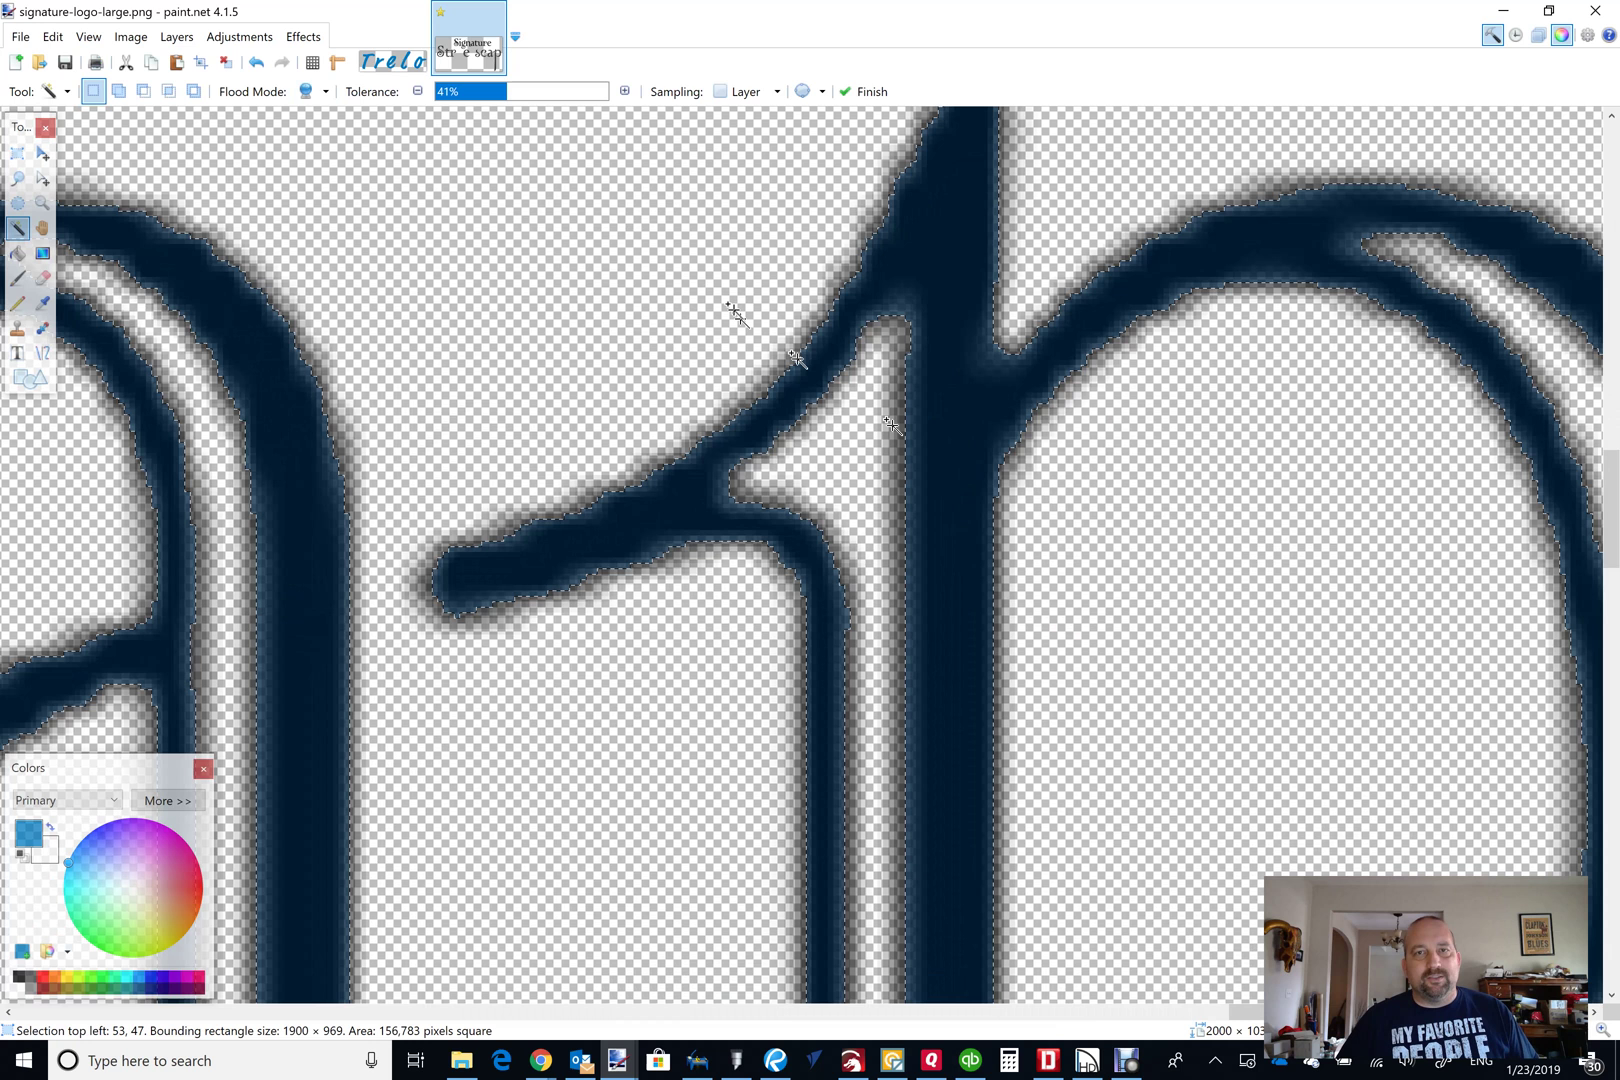
Lower the Magic Wand tolerance from 52% to 49%, checking the letter edges.
mouse_move(513, 98)
left_mouse_down()
mouse_move(501, 91)
mouse_move(526, 104)
left_mouse_up()
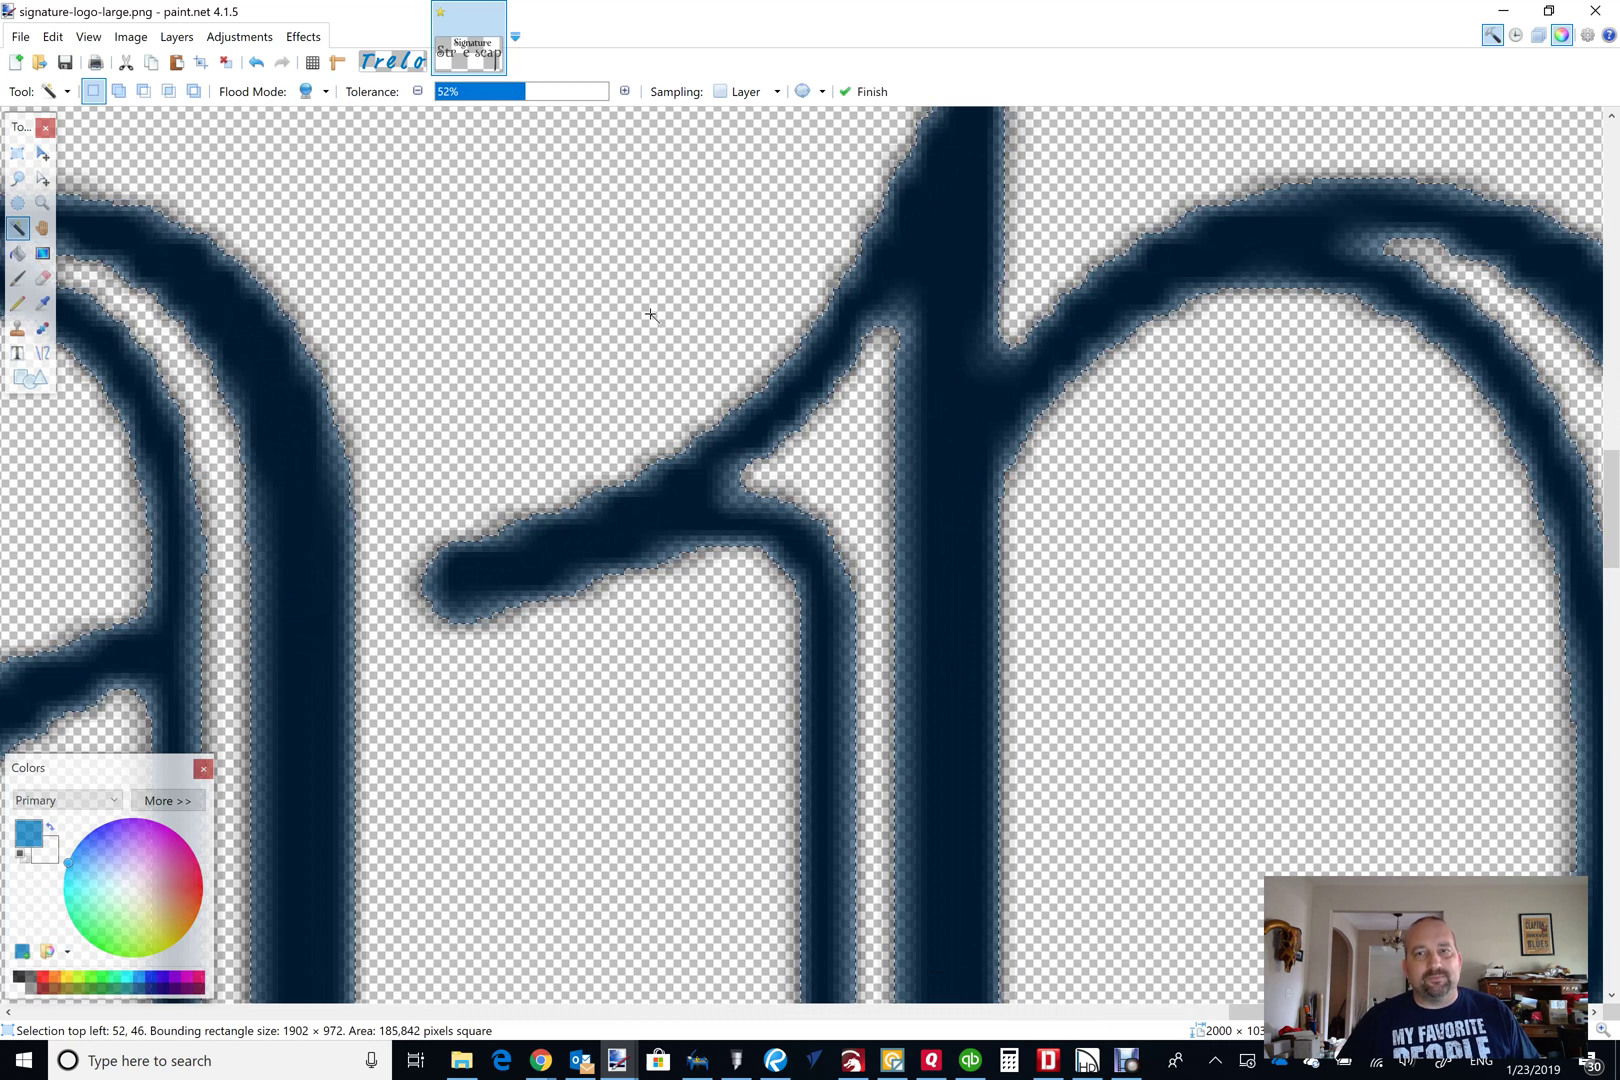
scroll(676, 343, "down", 4)
scroll(683, 345, "down", 1)
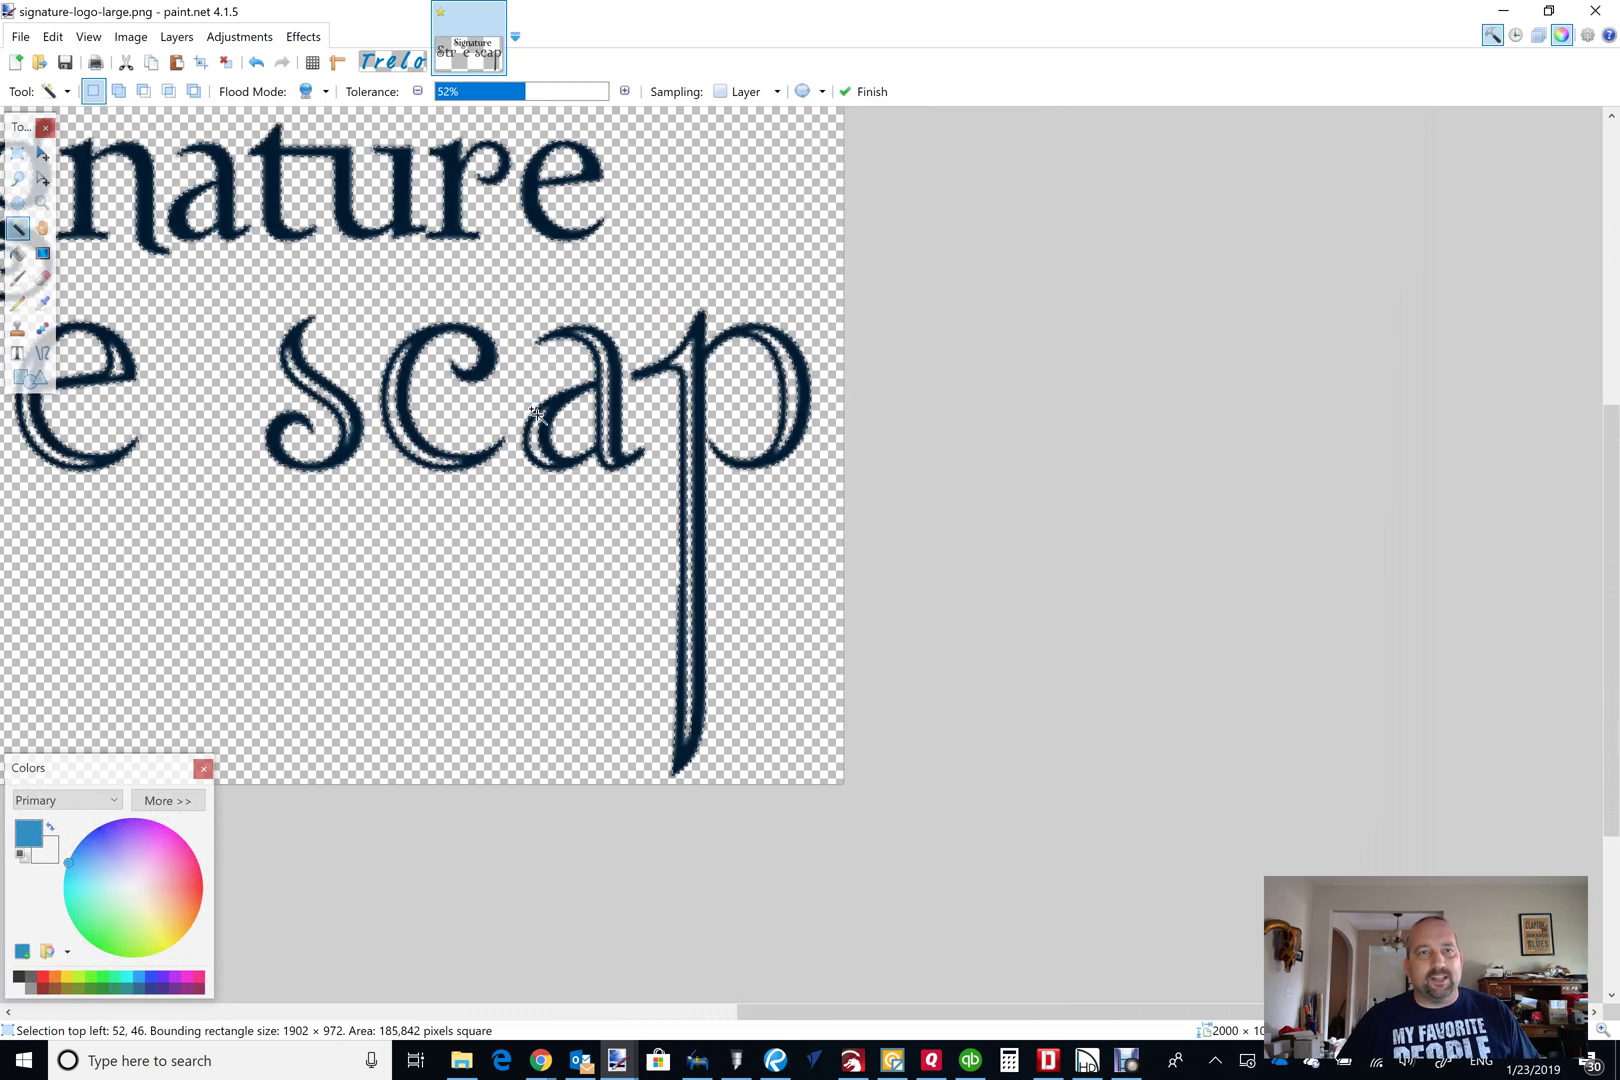
scroll(876, 555, "up", 3)
scroll(884, 650, "down", 1)
scroll(628, 295, "up", 3)
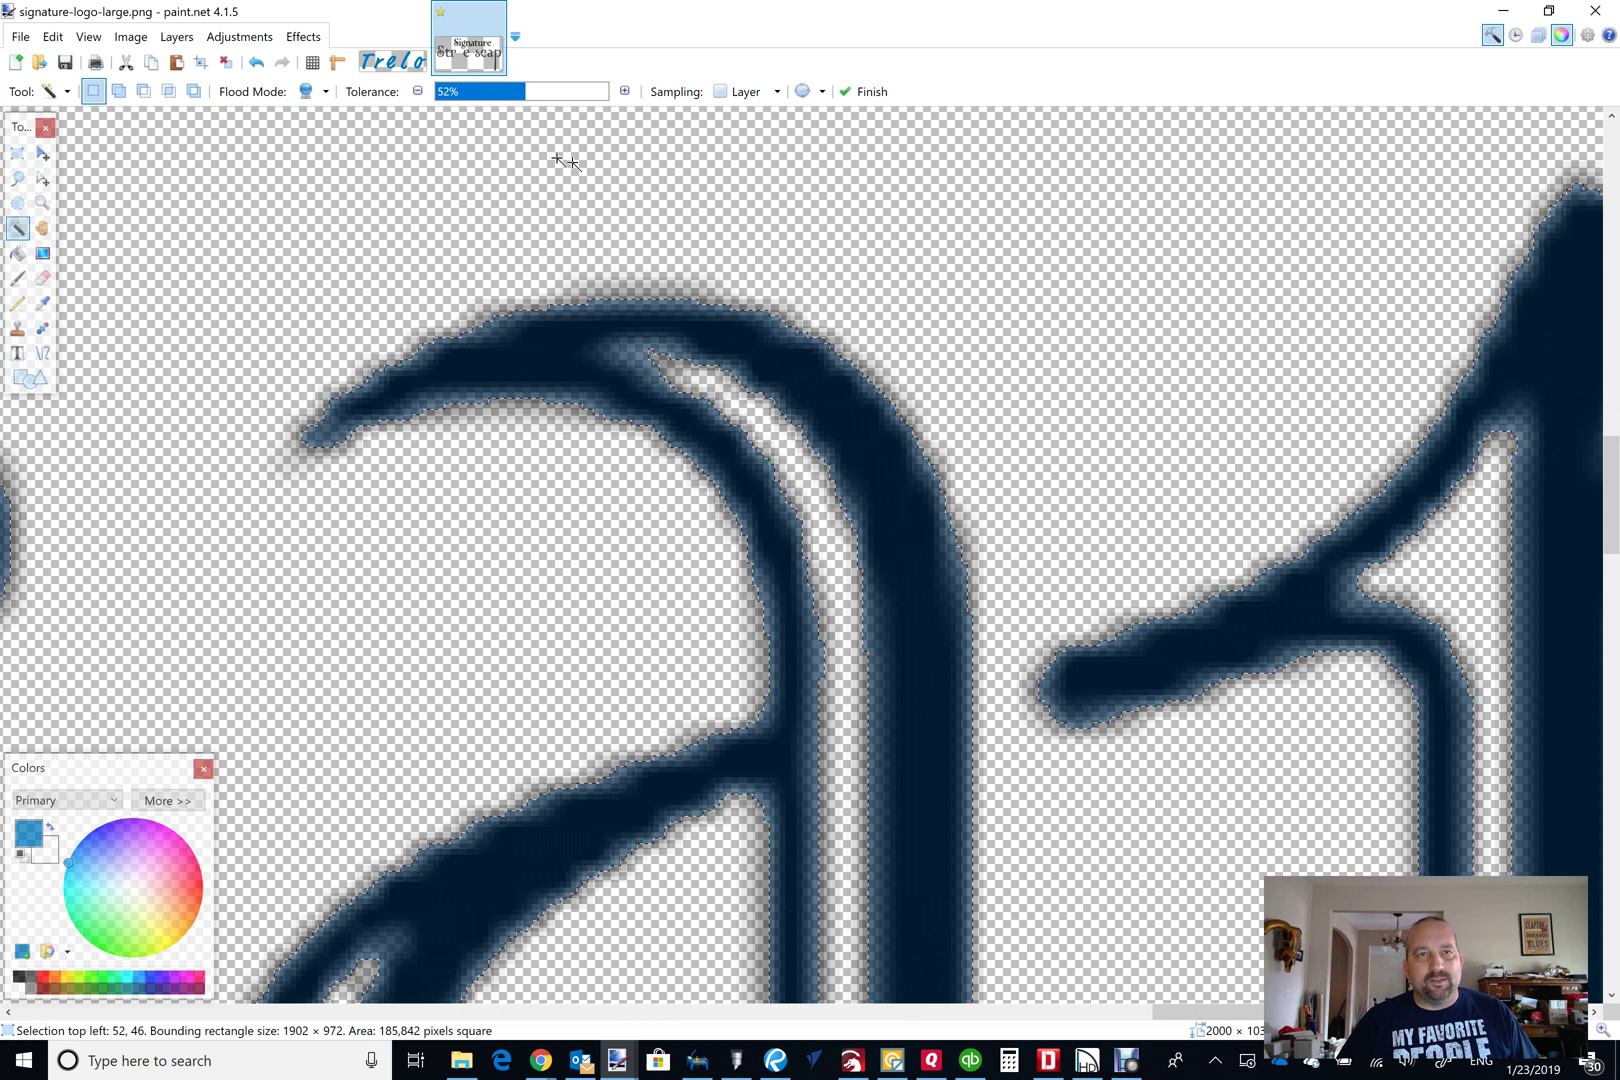
left_click(520, 95)
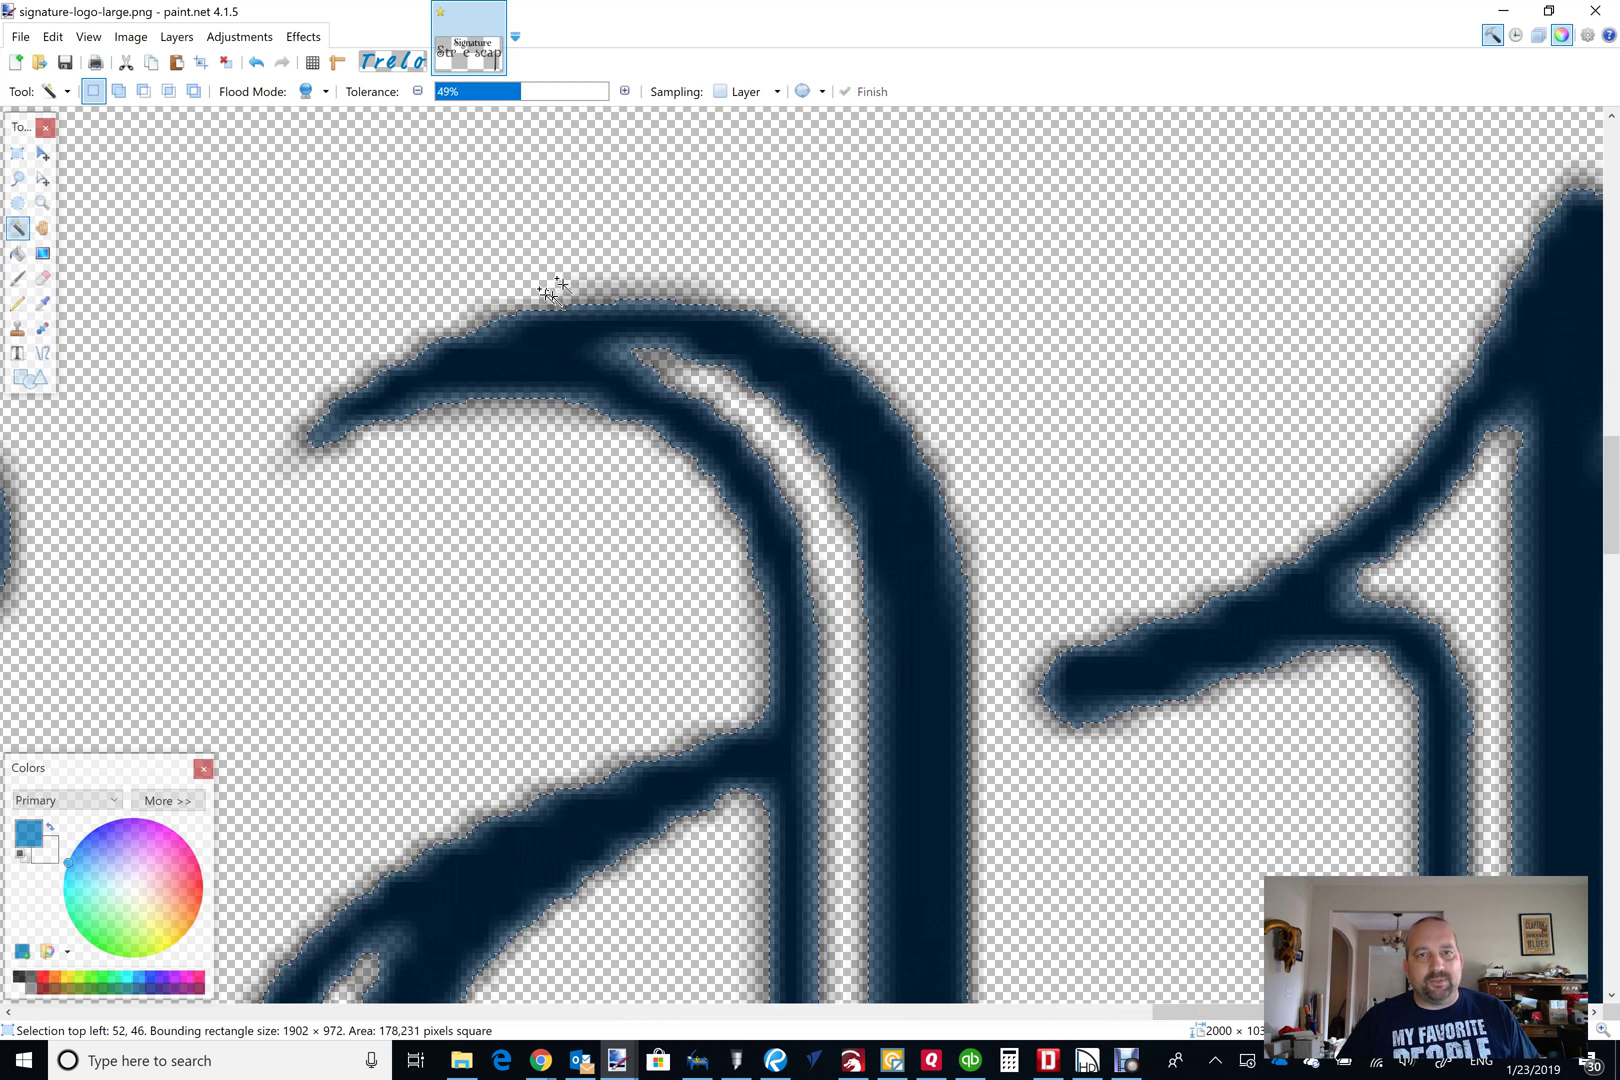
scroll(540, 288, "down", 1)
scroll(534, 286, "up", 3)
Lower the tolerance further to 41% and zoom to inspect the selection.
scroll(534, 286, "up", 2)
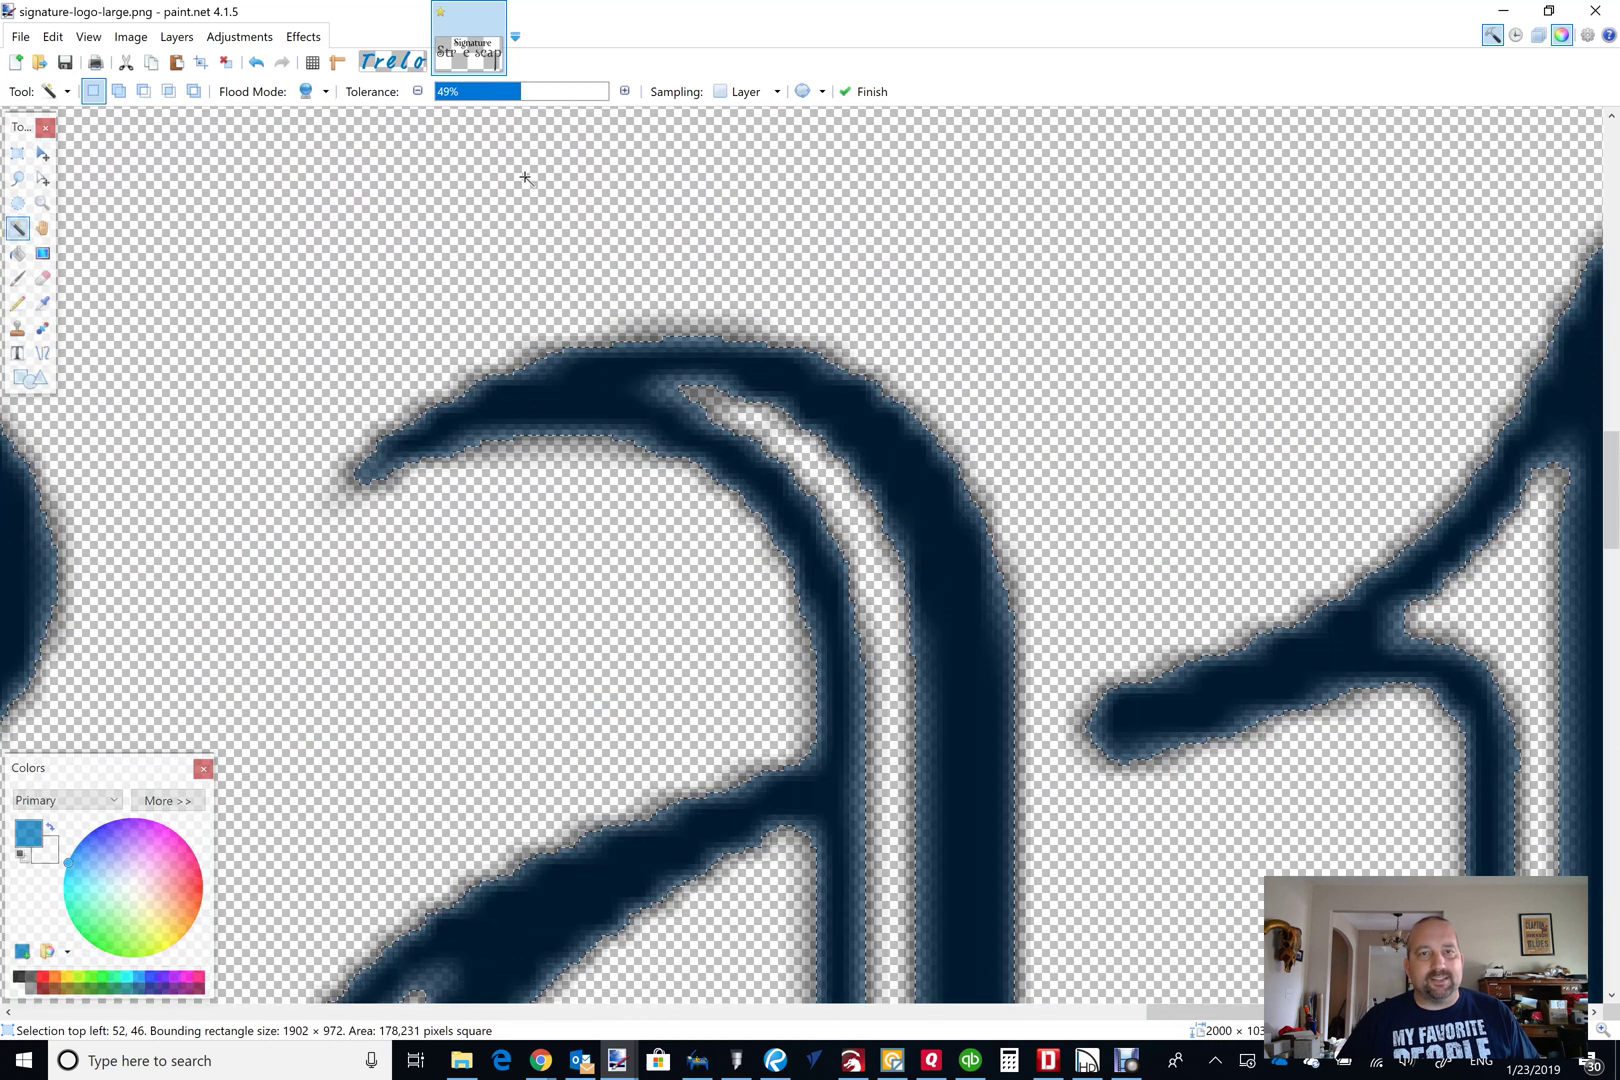
left_click_drag(520, 95, 507, 95)
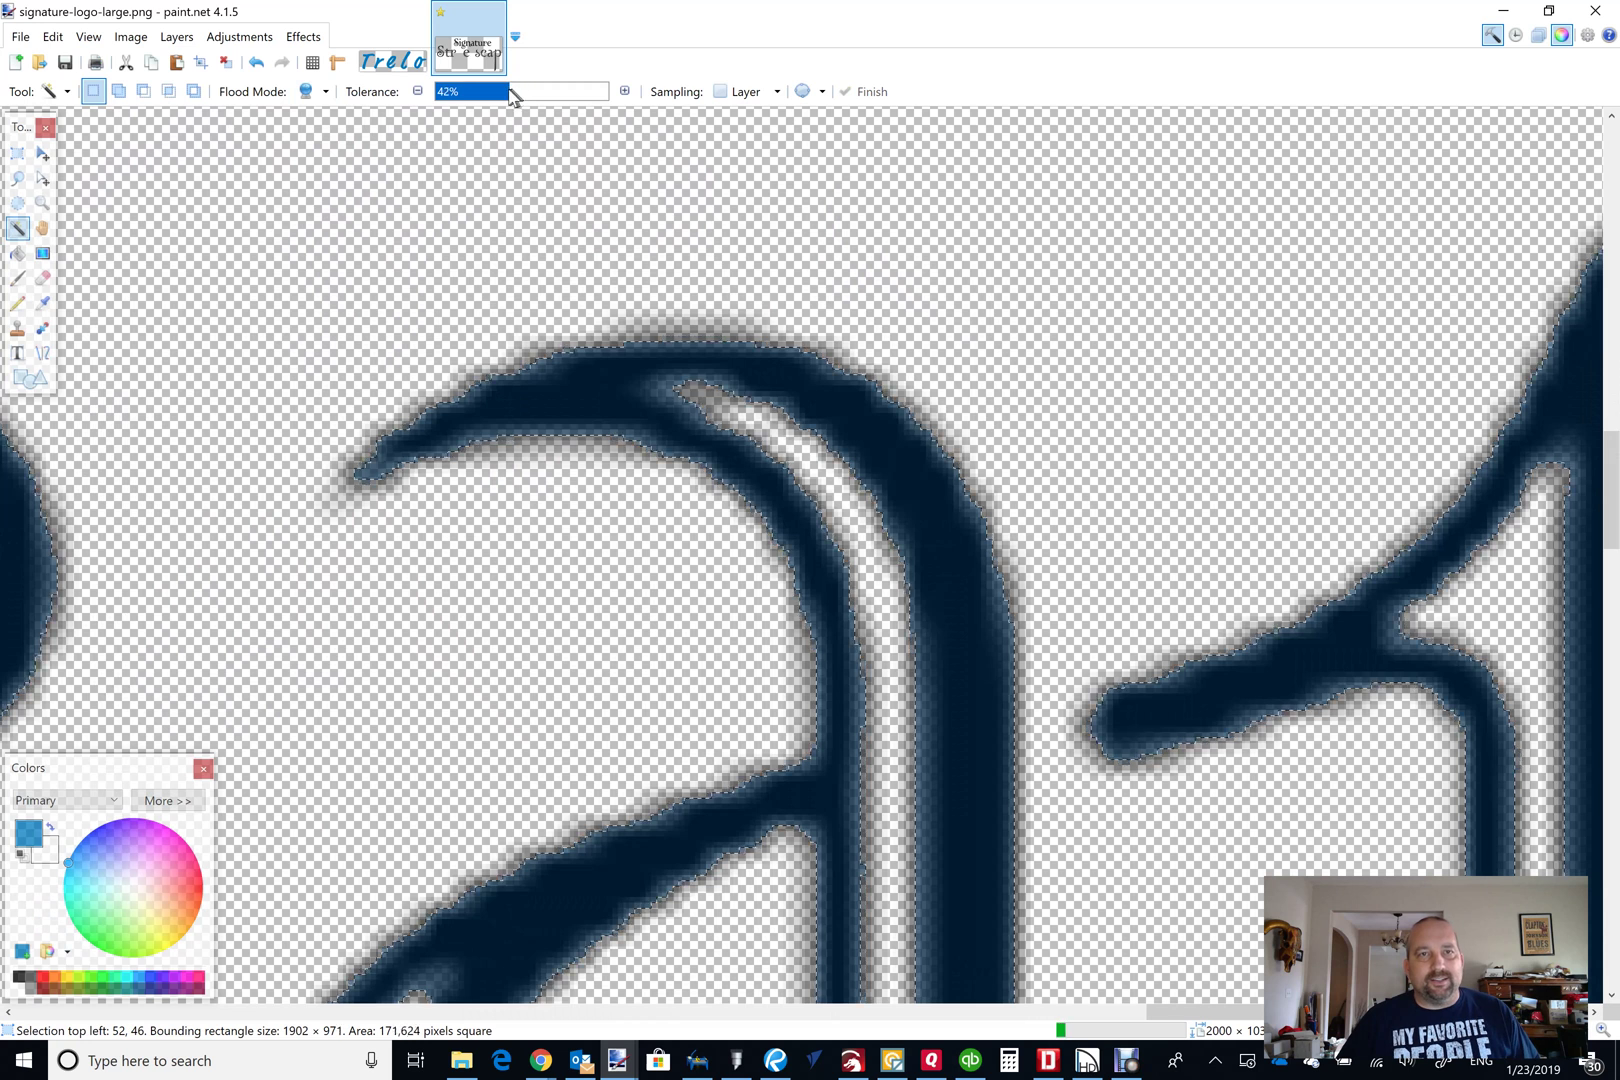
scroll(430, 315, "down", 5)
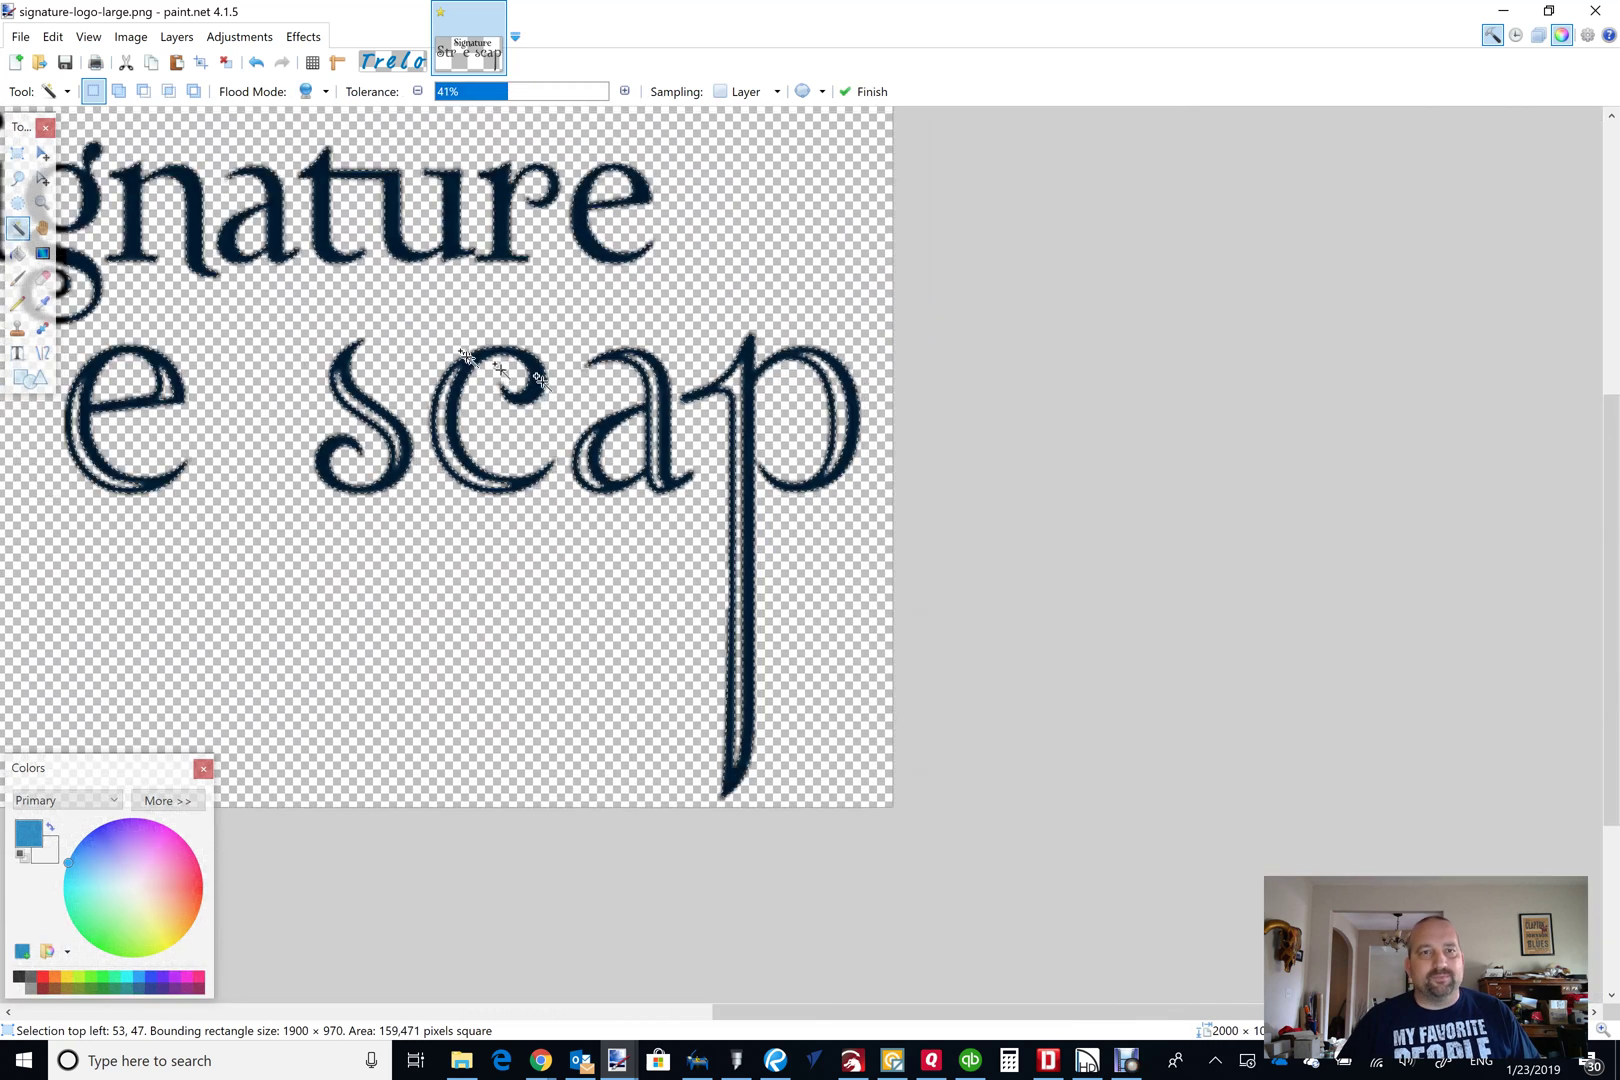
scroll(626, 362, "up", 1)
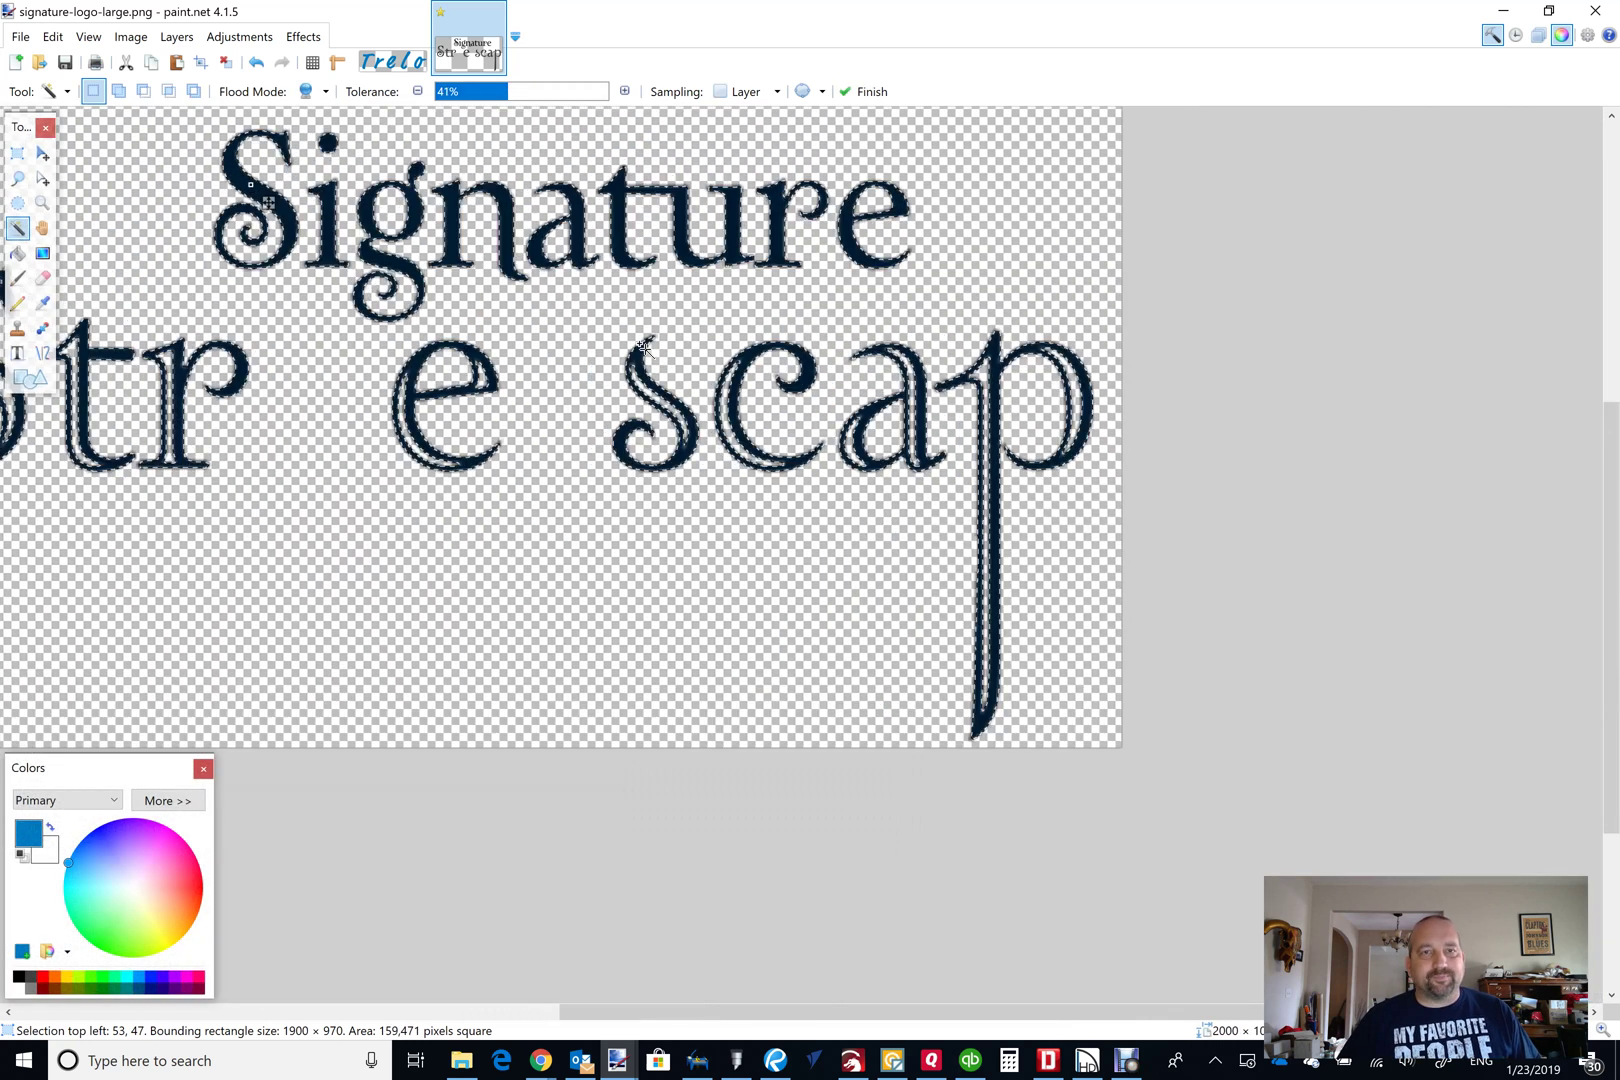
scroll(652, 312, "down", 3)
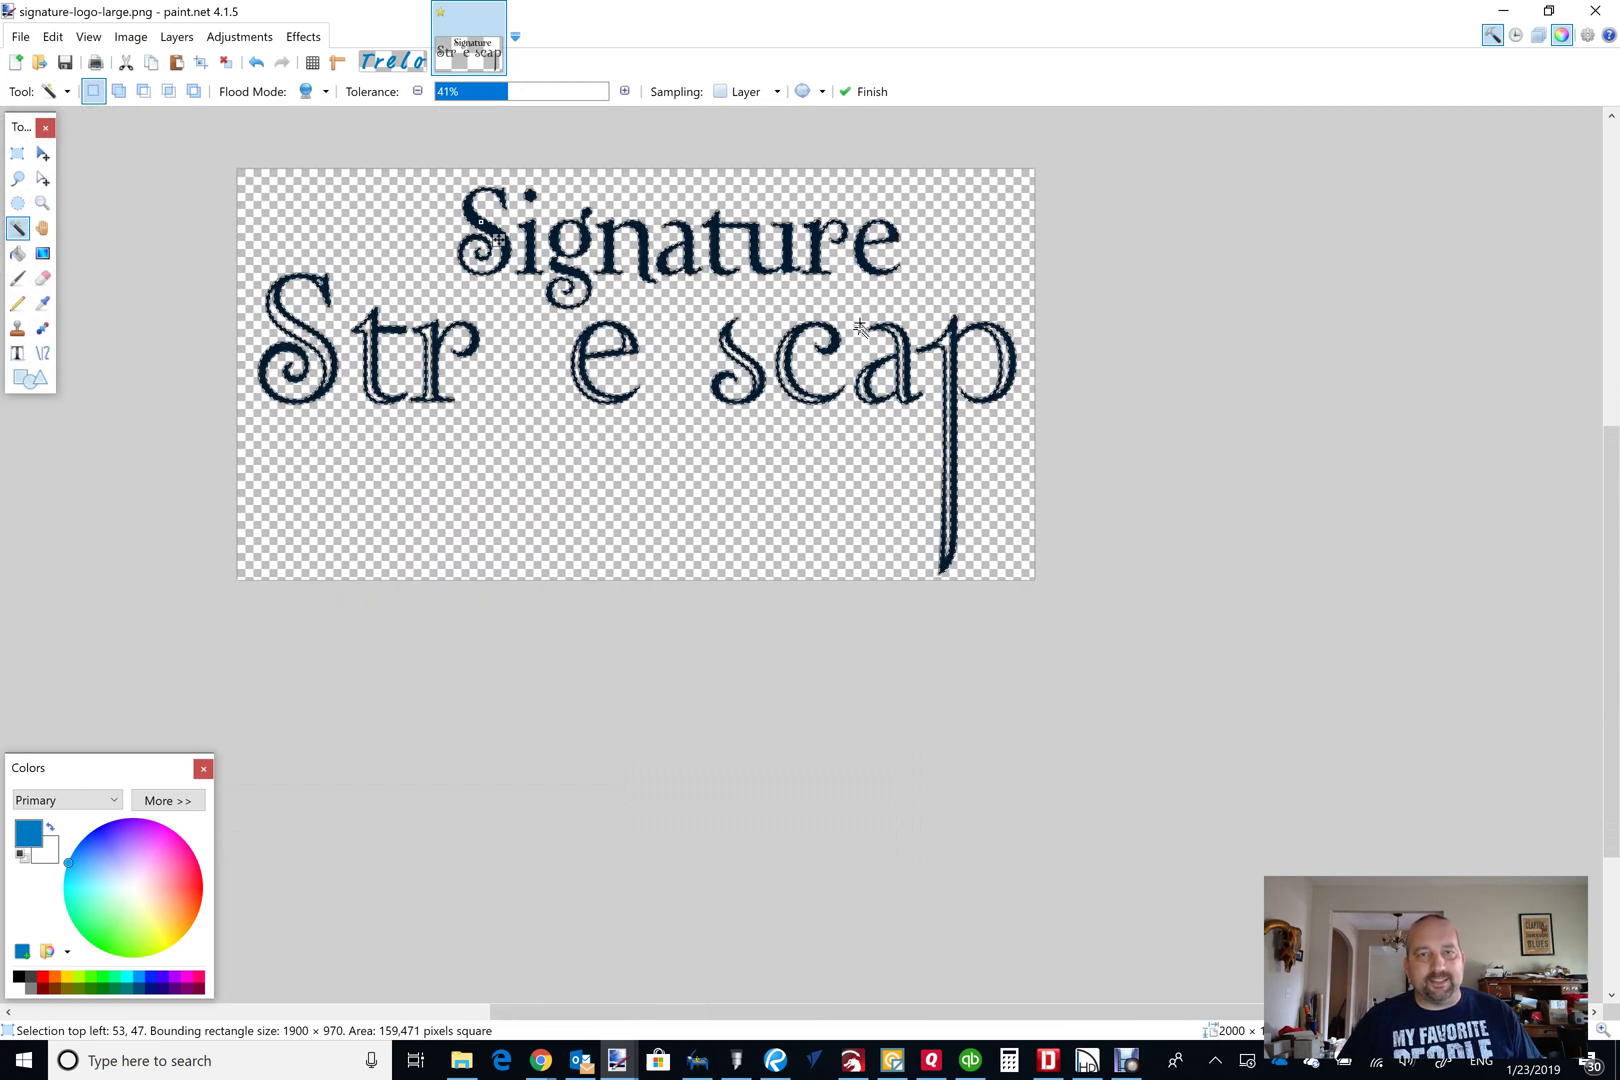
scroll(753, 405, "up", 1)
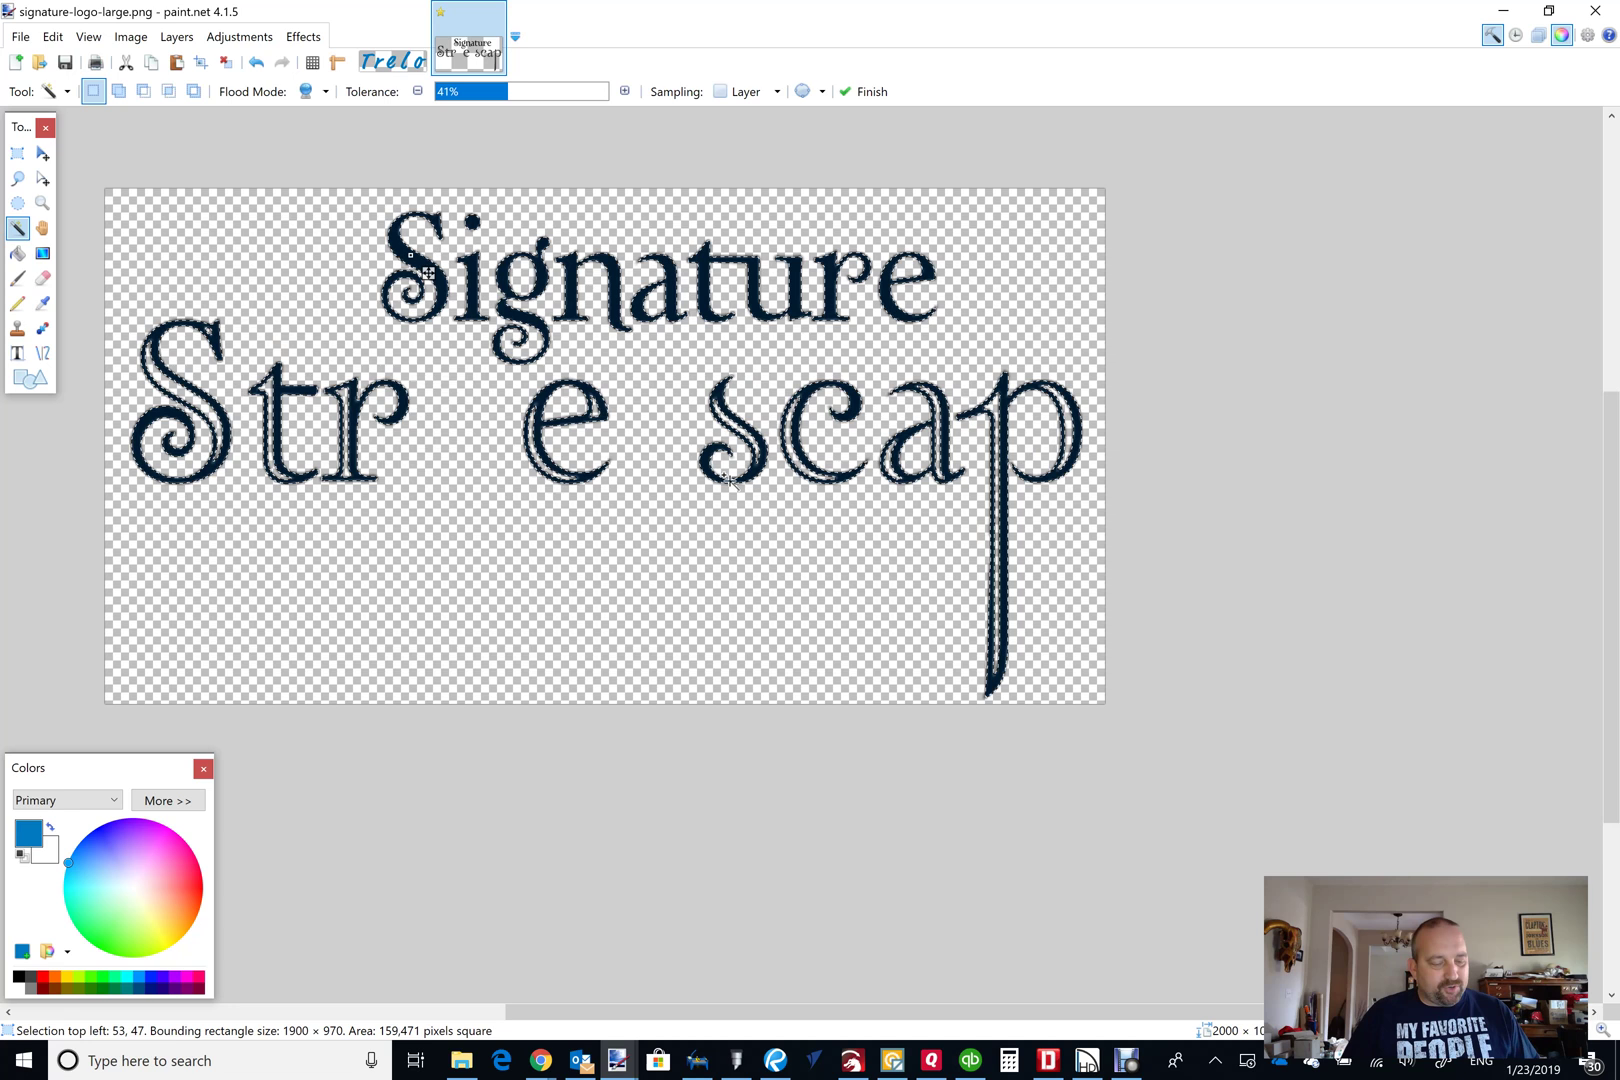
Select the transparent background, set the Eraser width to 275, then select the whole canvas.
left_click(427, 386)
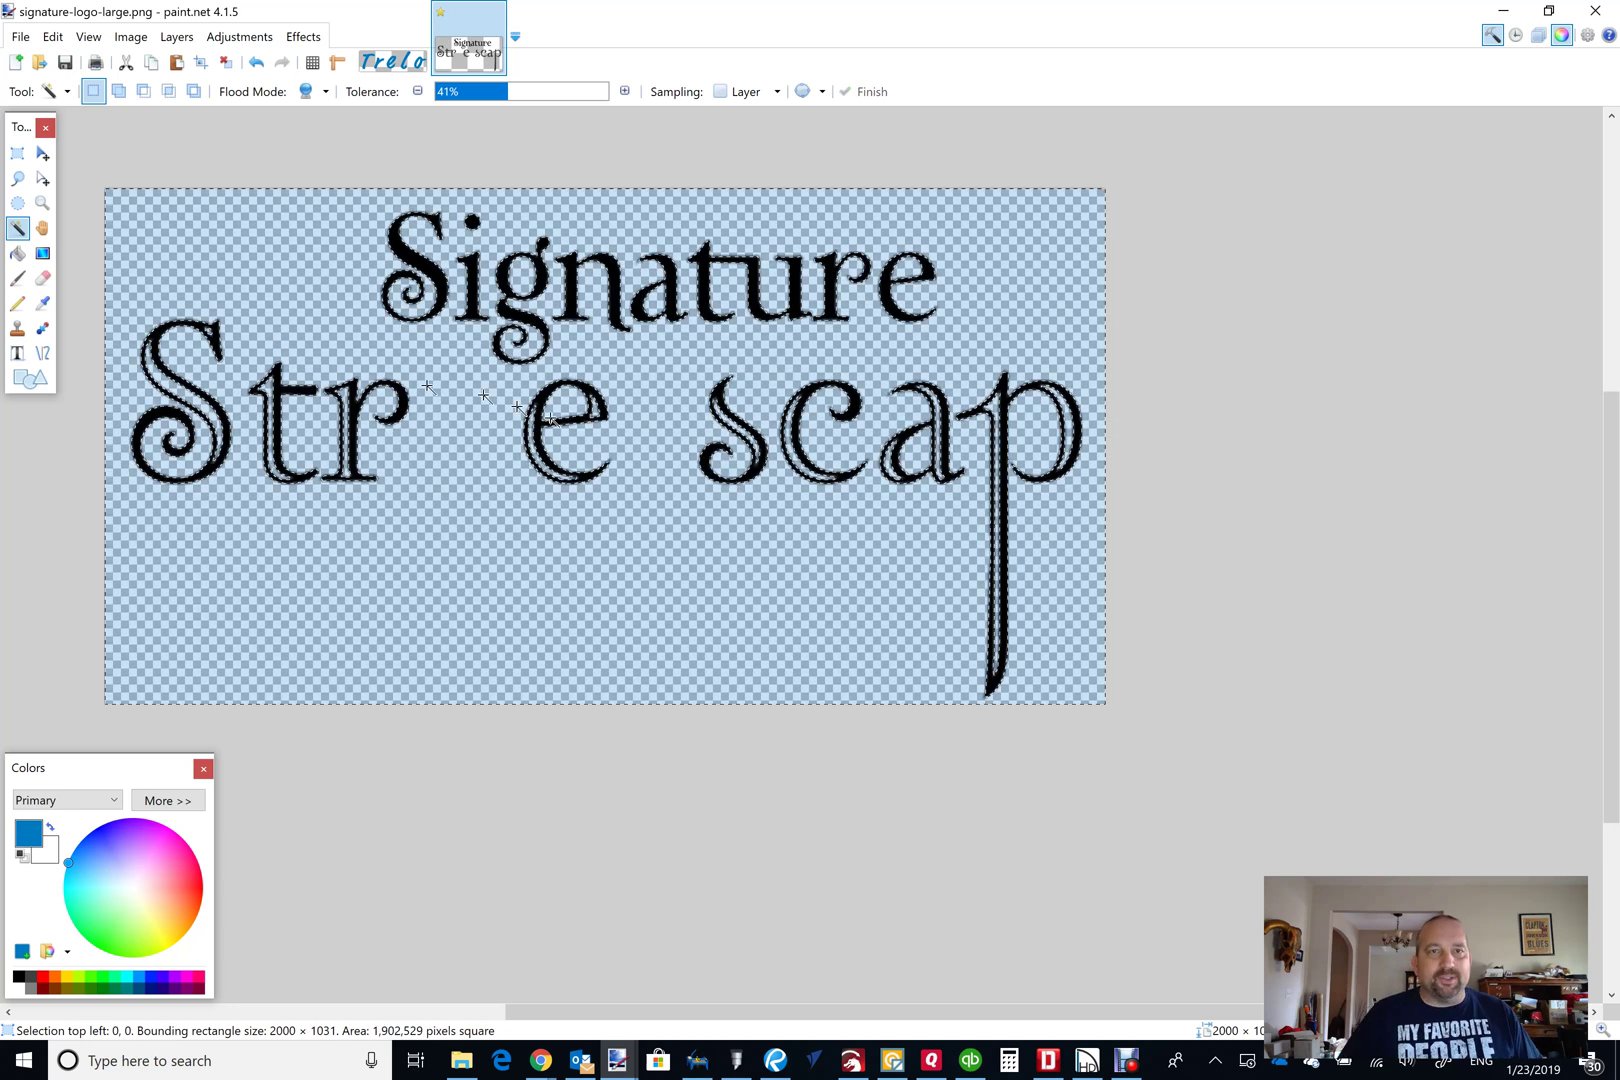
left_click(44, 279)
left_click(230, 91)
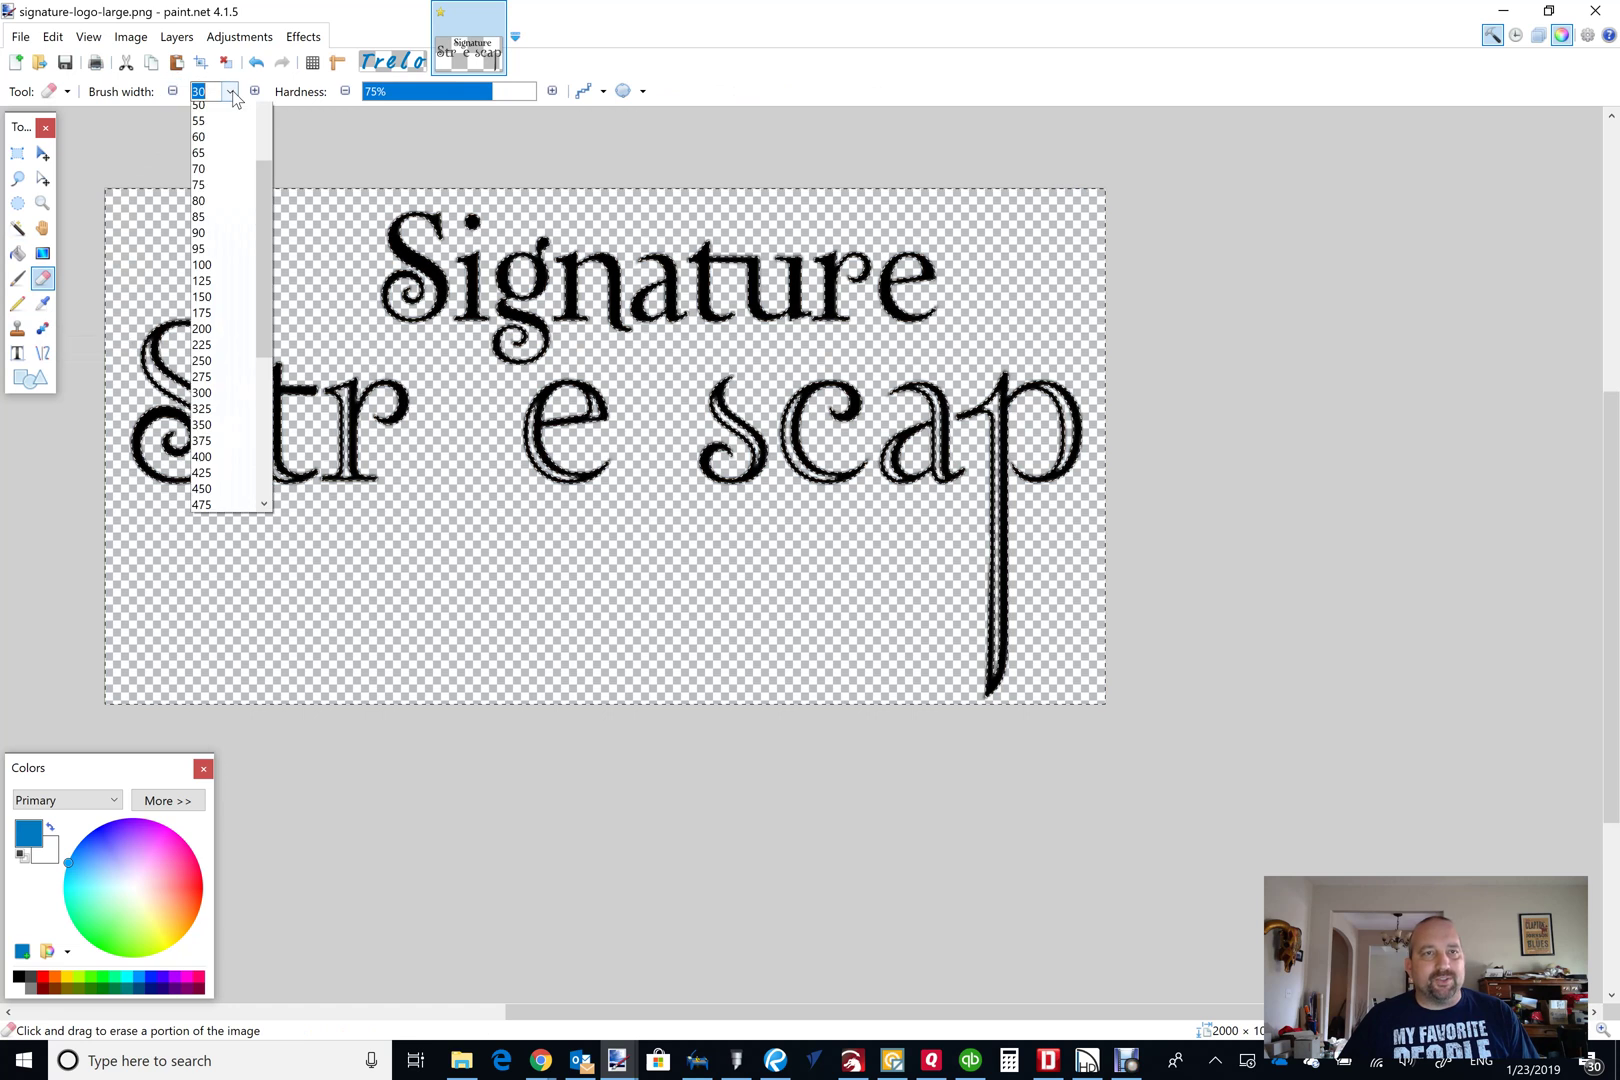
left_click(224, 398)
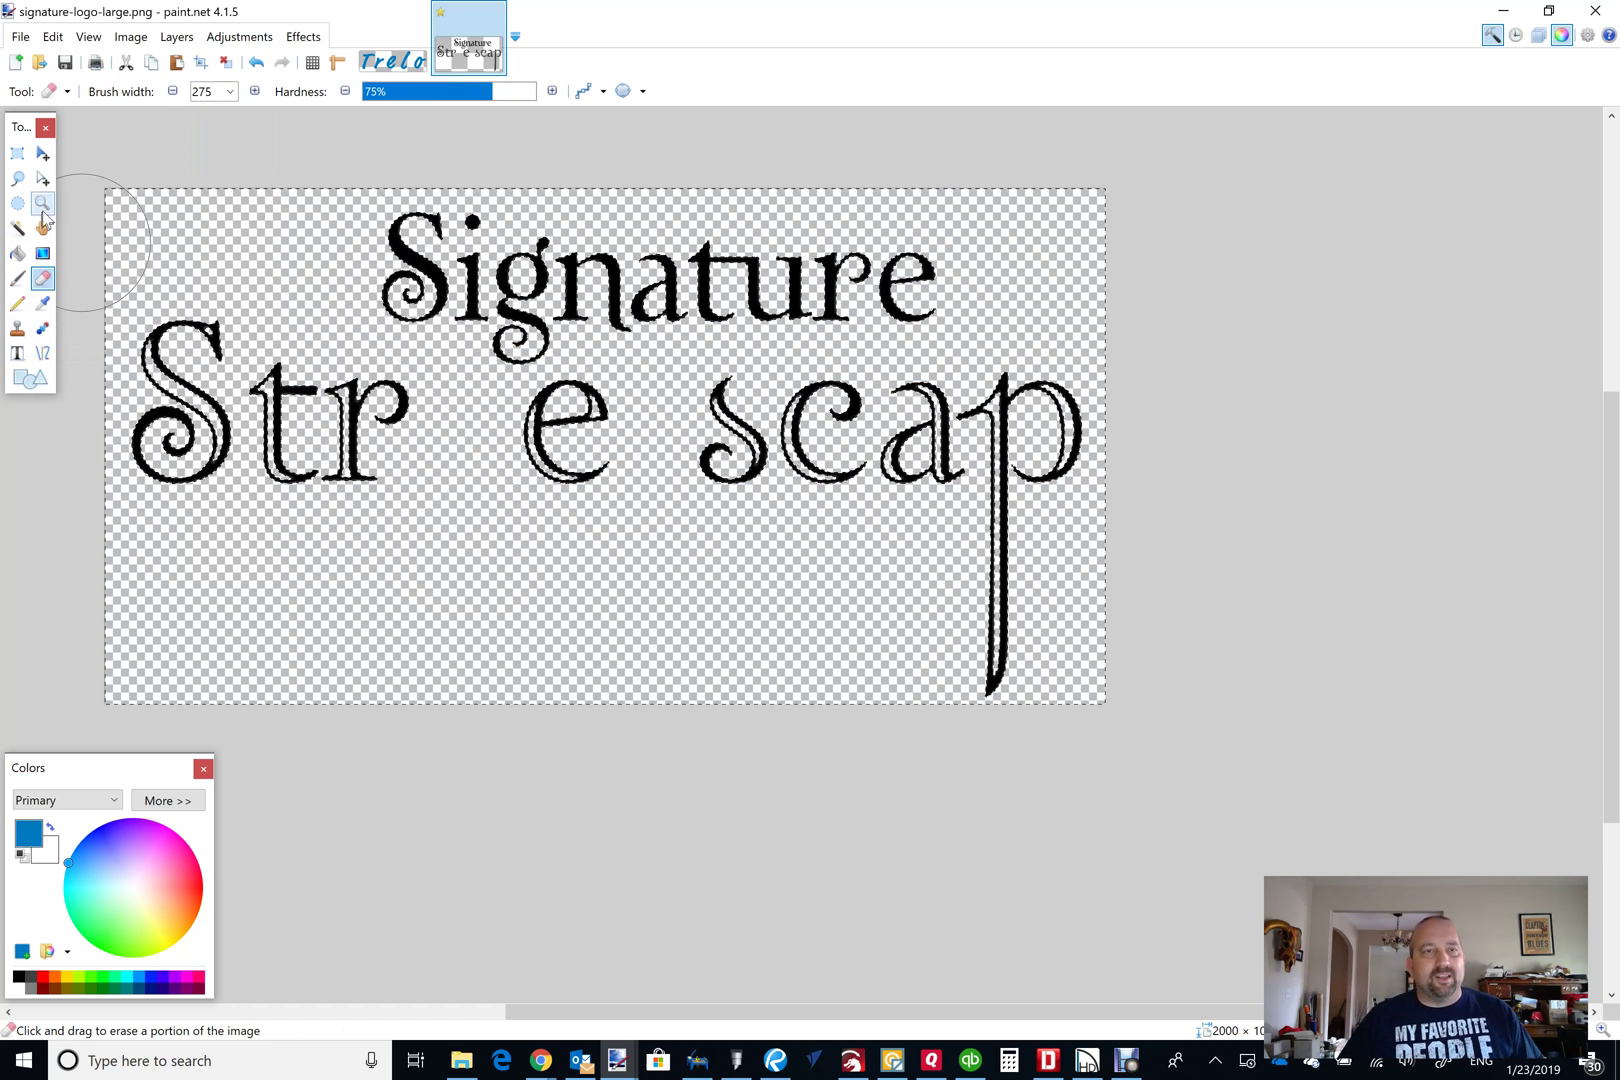
left_click(17, 153)
key("ctrl+a")
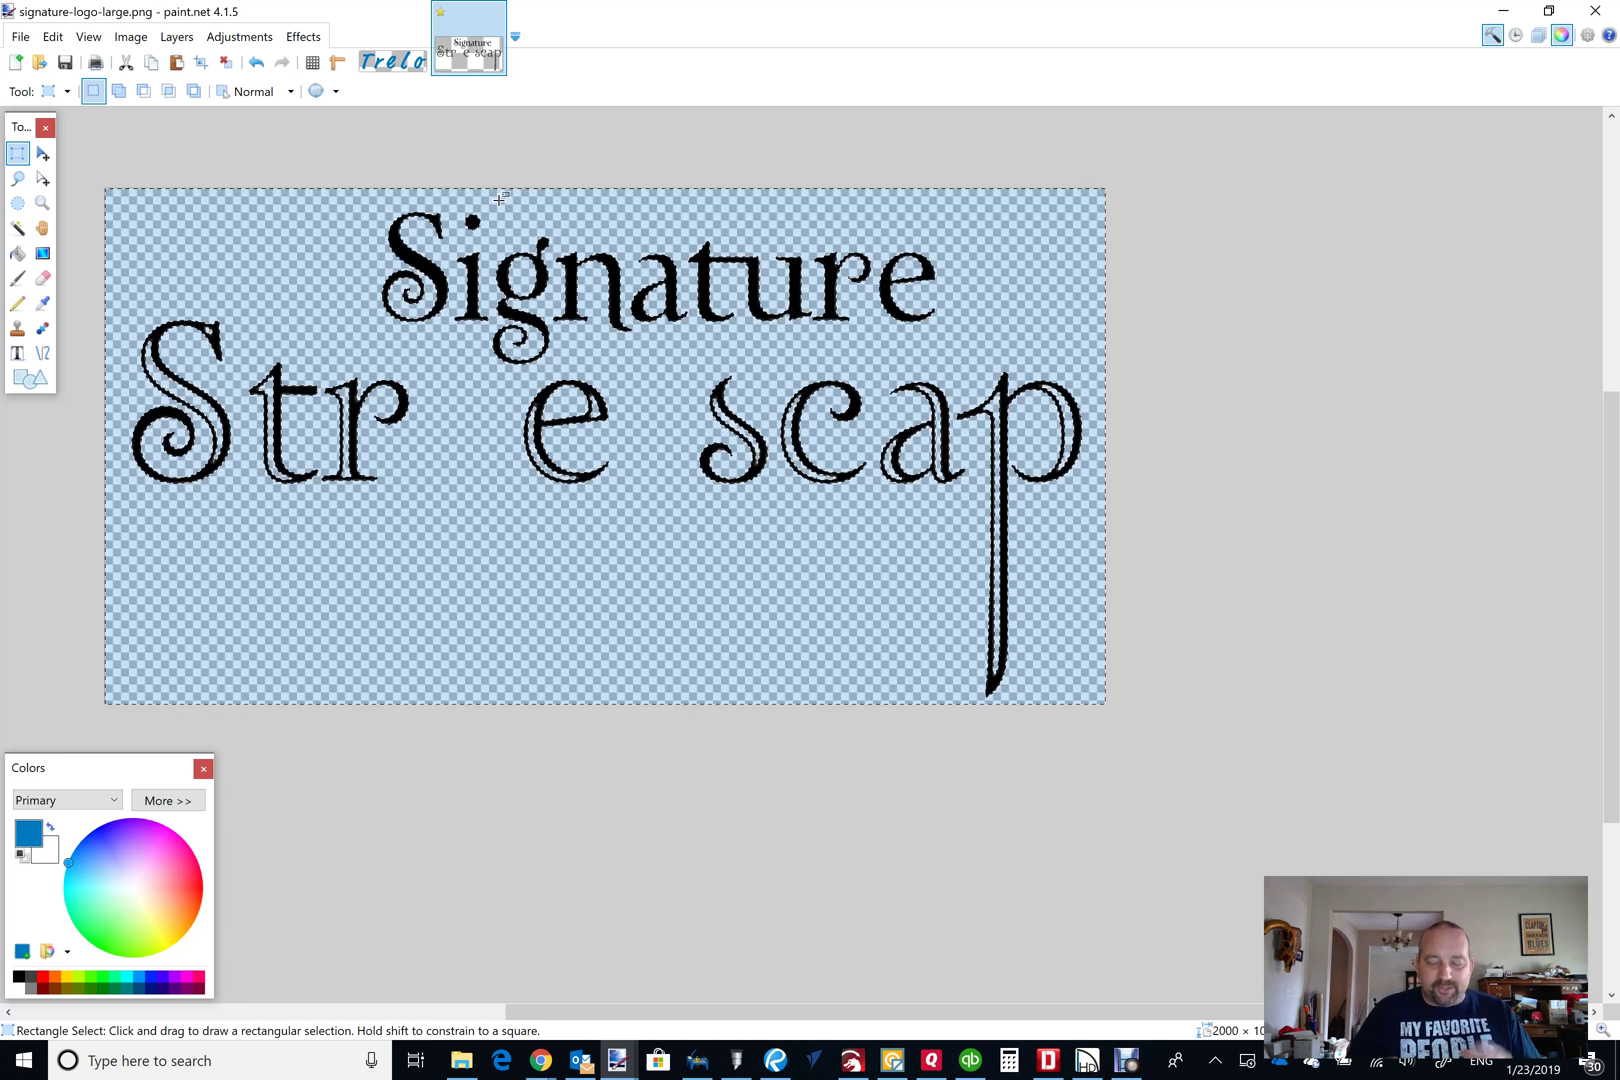
Crop the canvas to just the word 'Signature' at 1161×327.
key("ctrl+d")
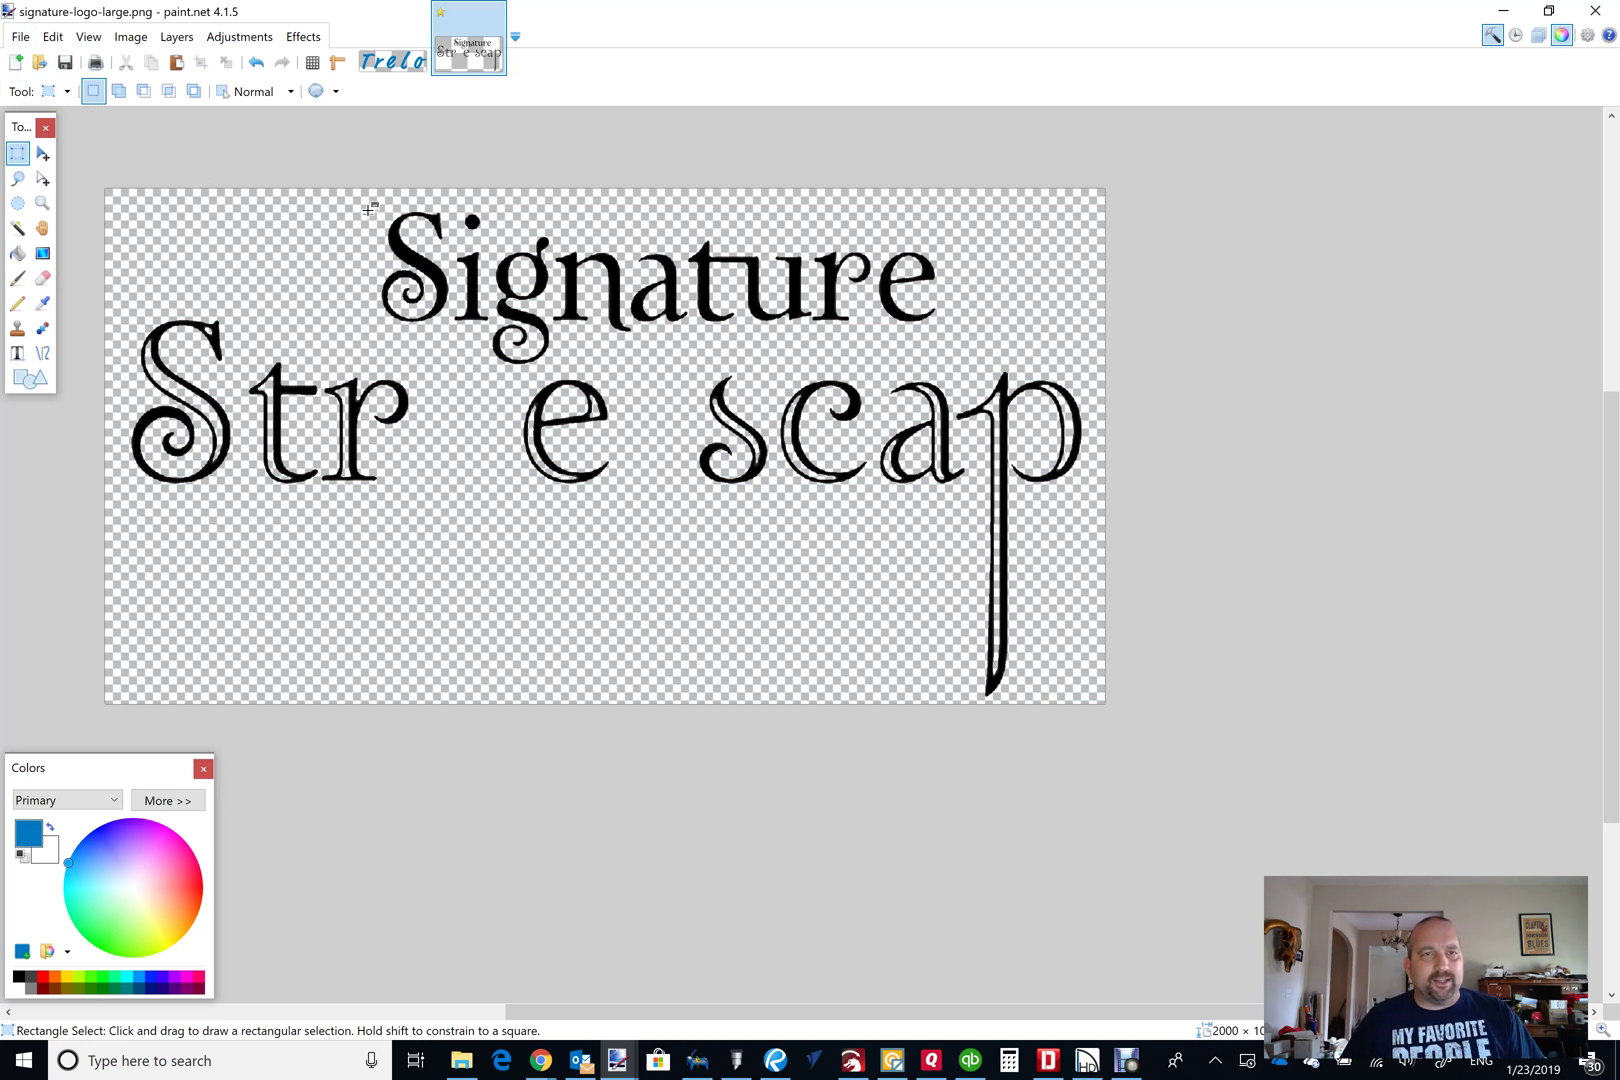
mouse_move(366, 205)
left_mouse_down()
mouse_move(627, 365)
mouse_move(985, 375)
mouse_move(948, 368)
left_mouse_up()
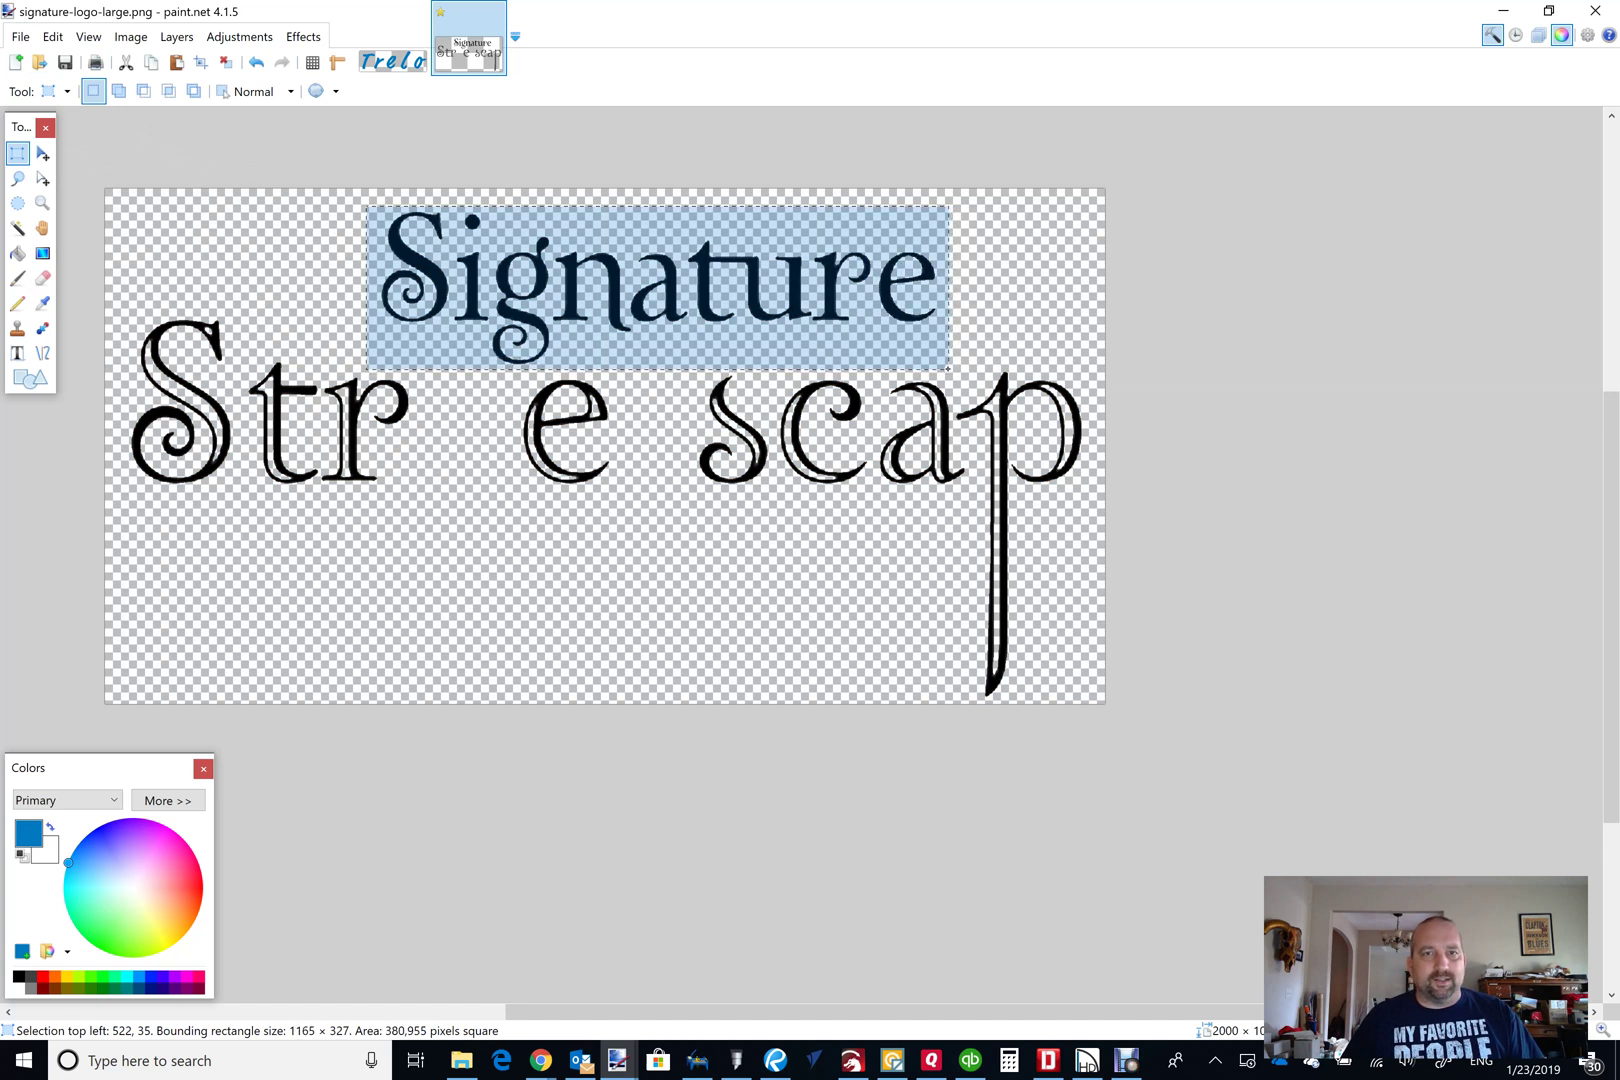
left_click(131, 37)
left_click(150, 62)
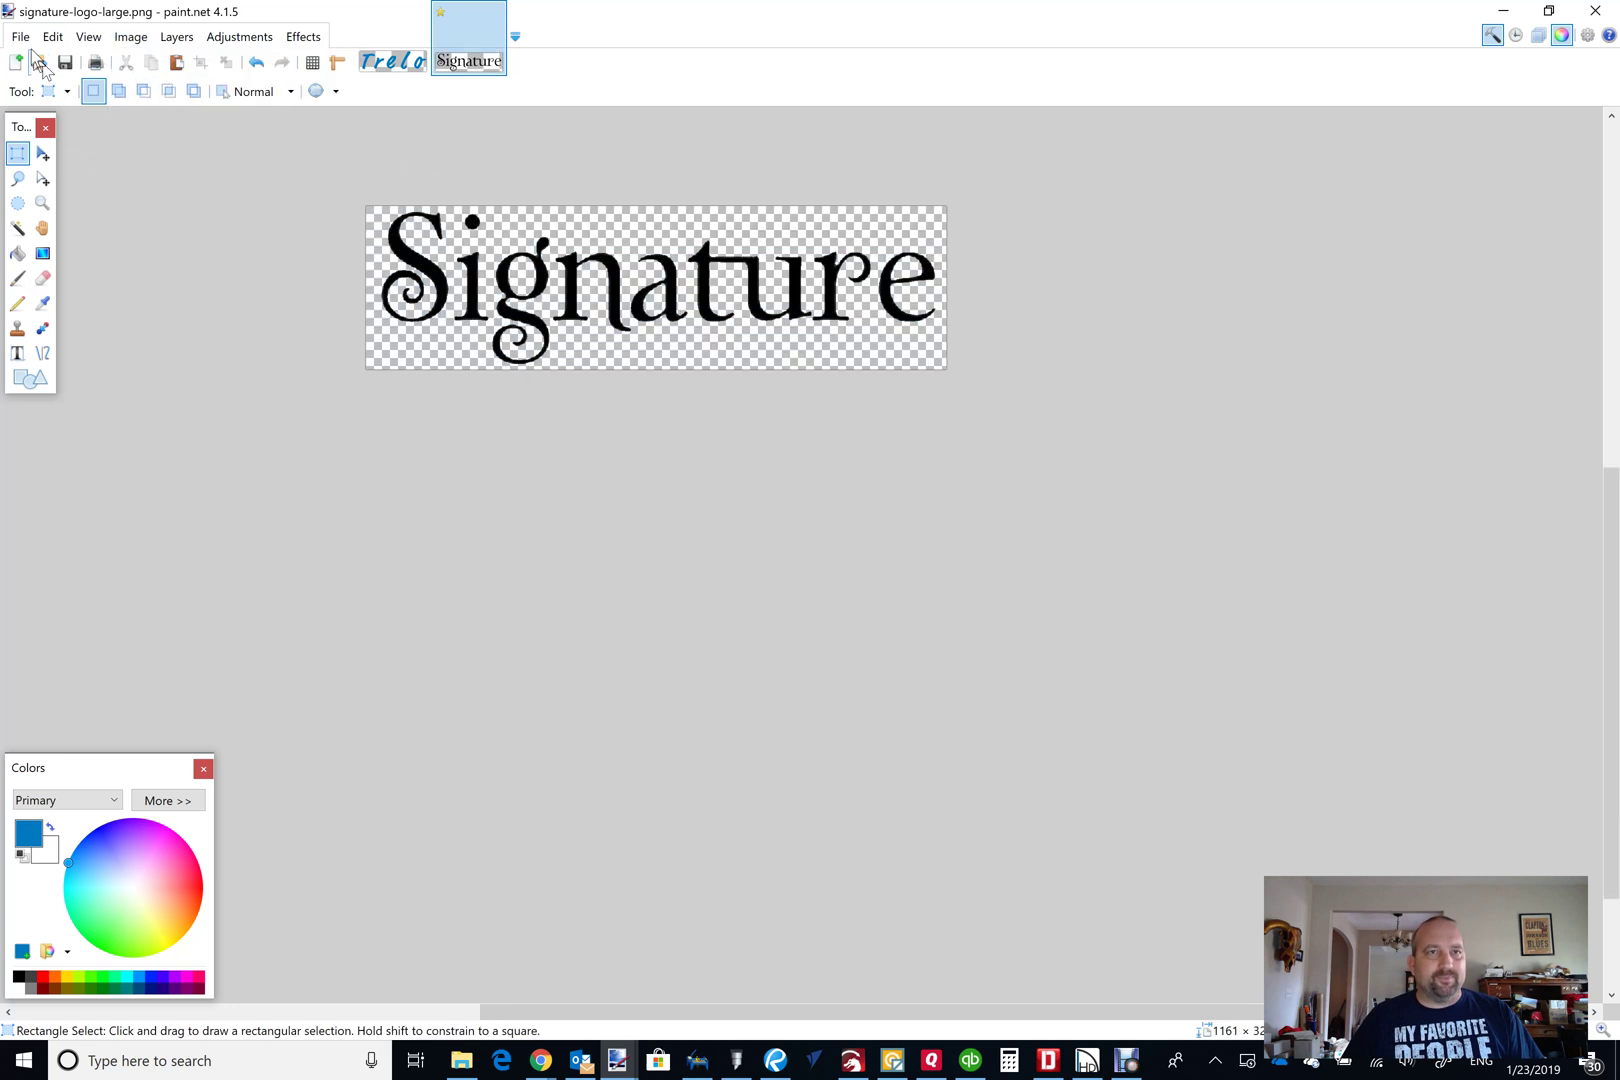
Save the image as 'signature logo 1.png', replacing the existing file.
left_click(21, 40)
left_click(87, 196)
type("s")
left_click(265, 409)
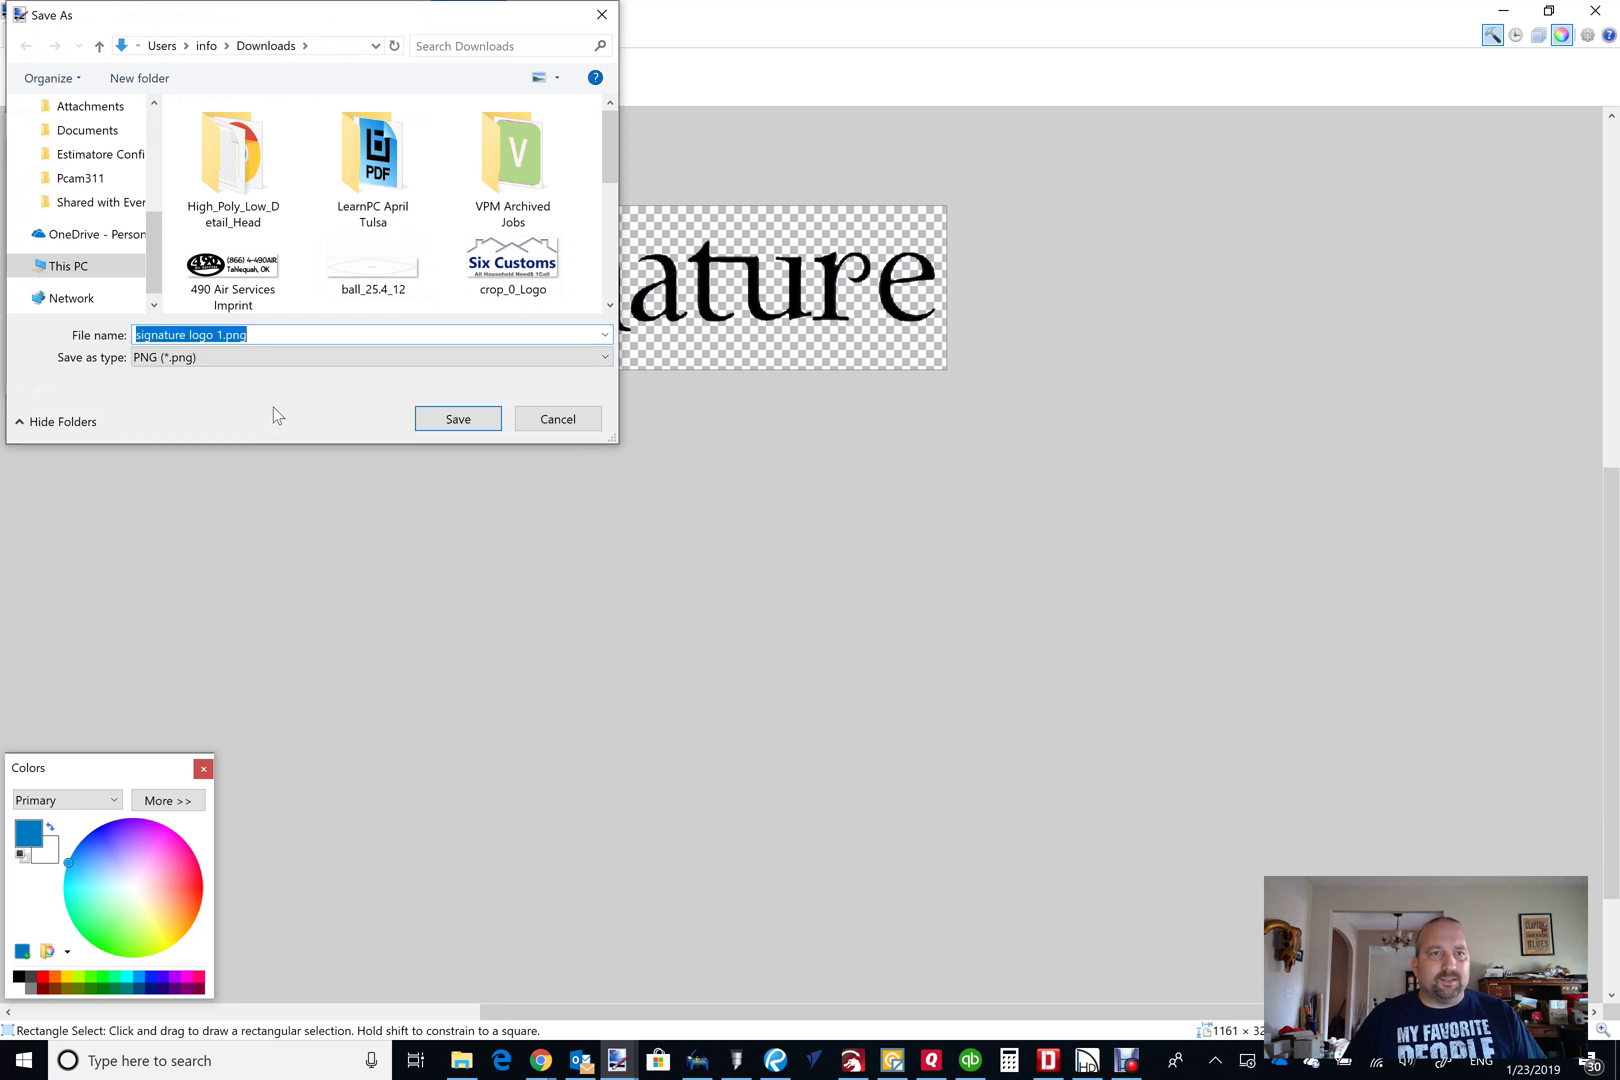
left_click(456, 419)
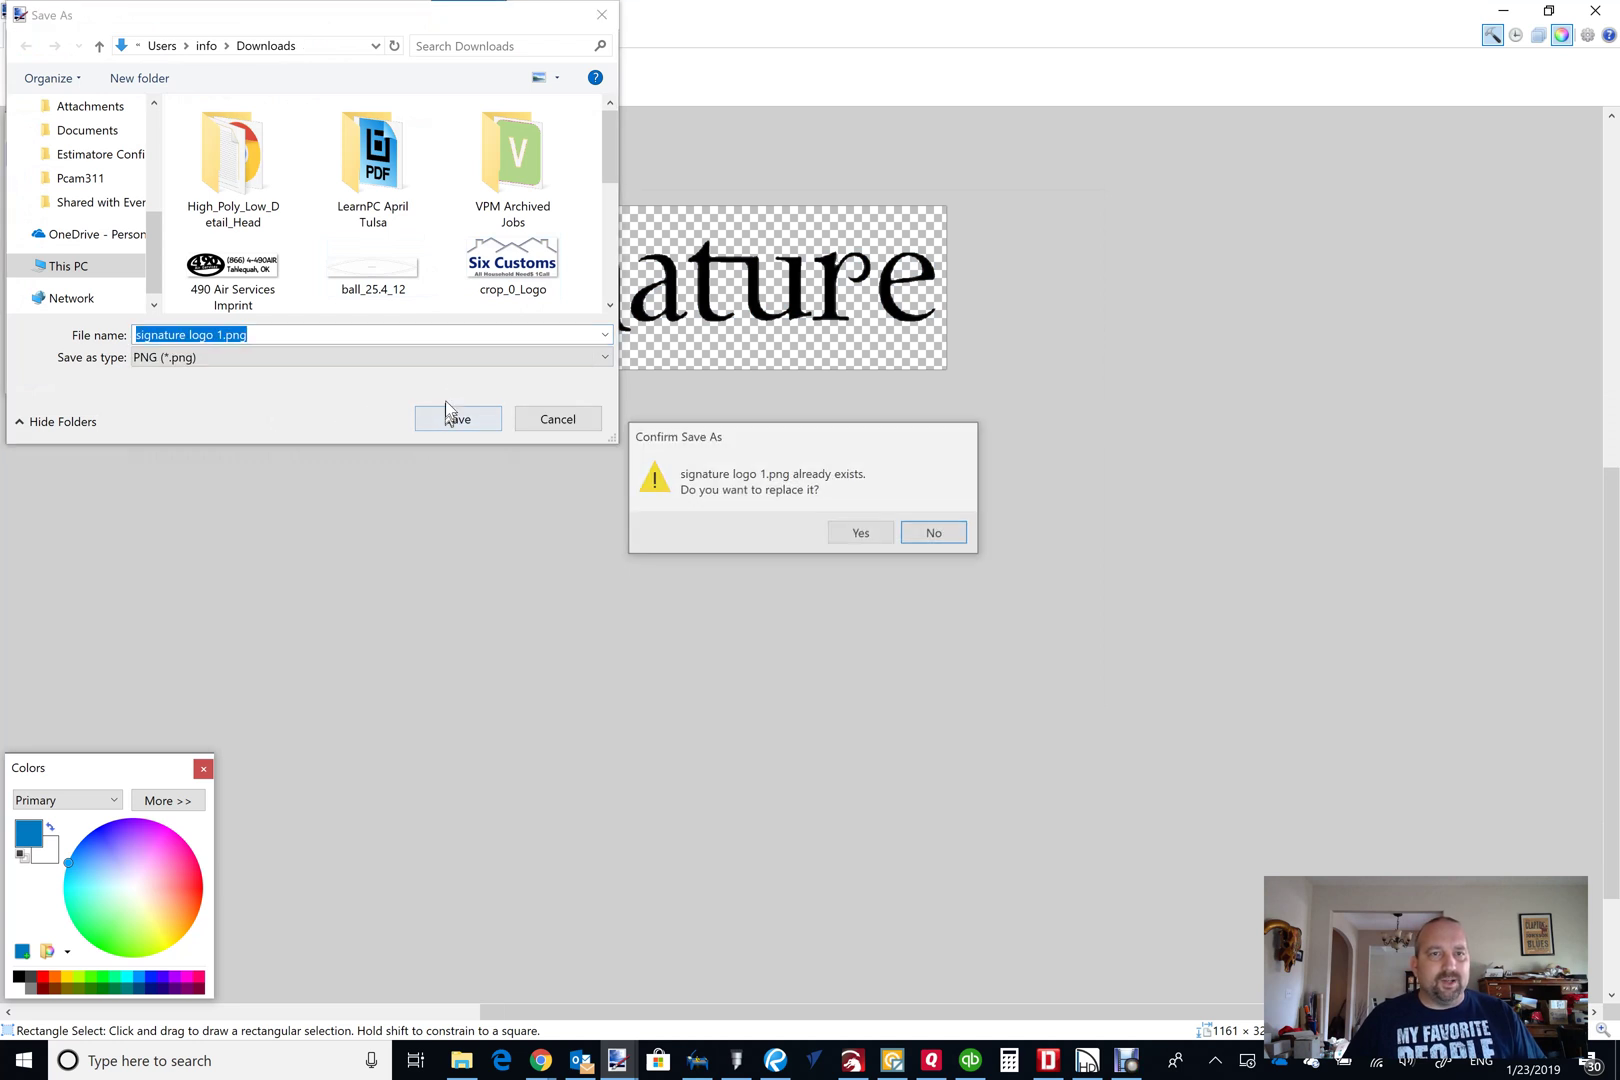
left_click(861, 533)
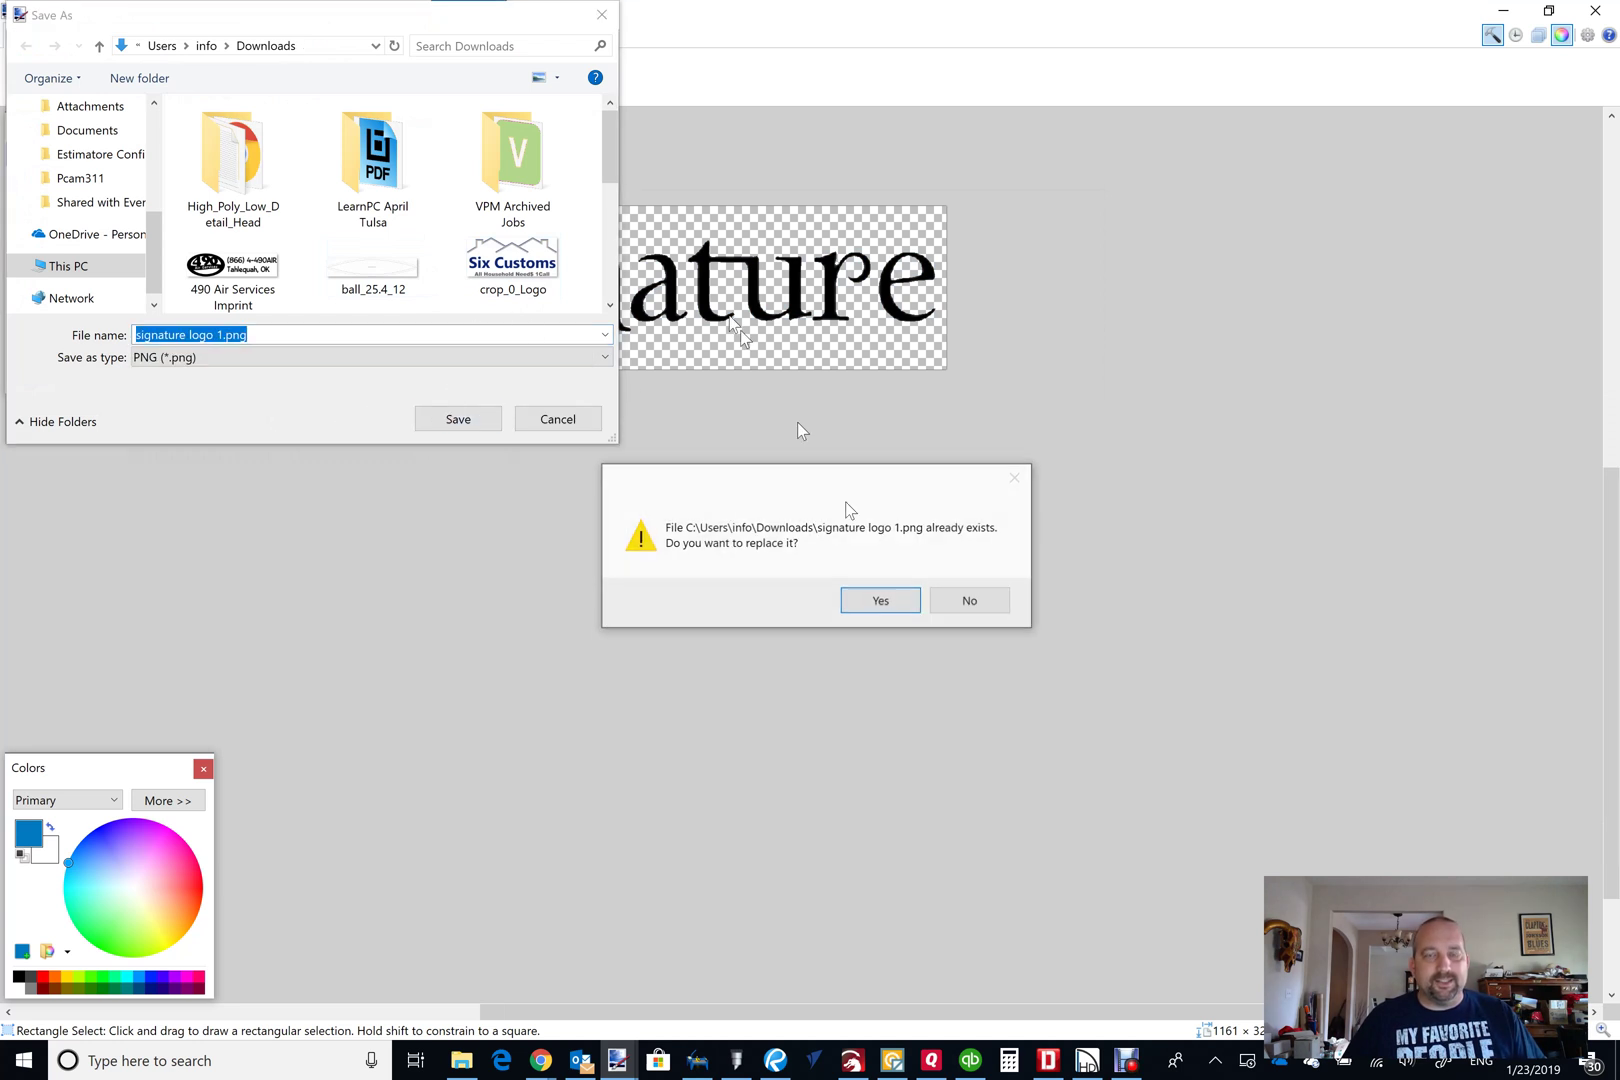
left_click(876, 604)
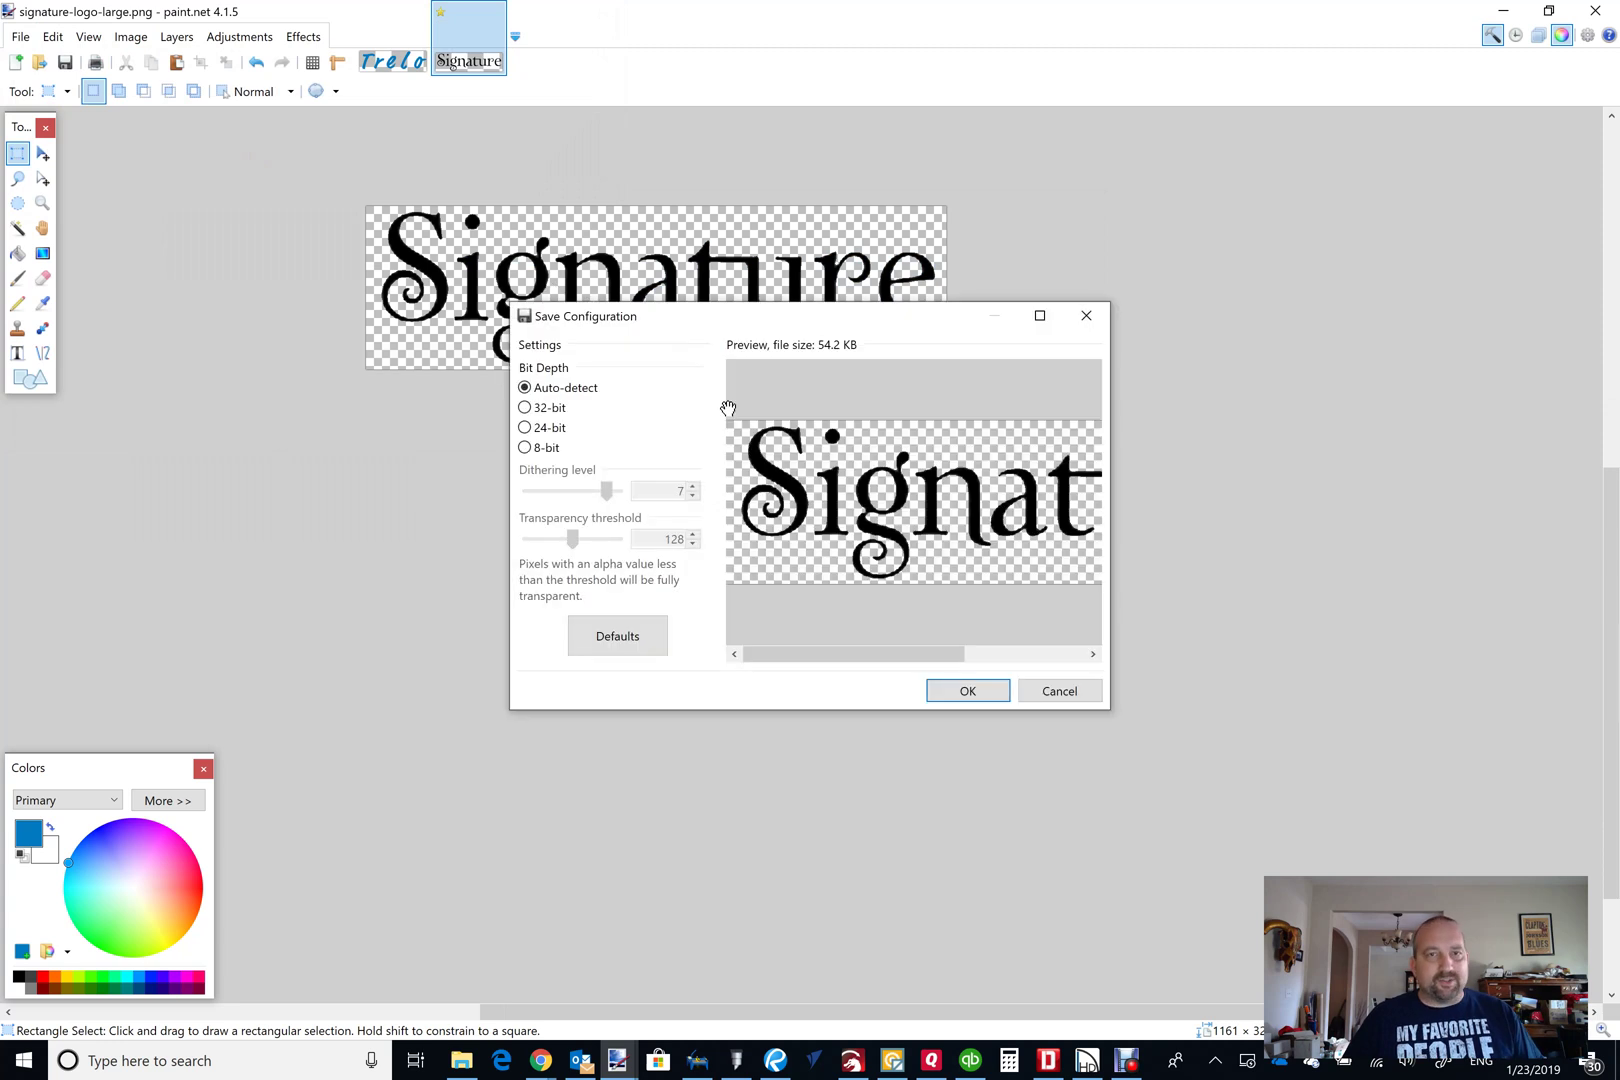
Finish the PNG save, remove 'Signature' and crop to the 'Str e scap' text at 1929×773.
left_click(966, 689)
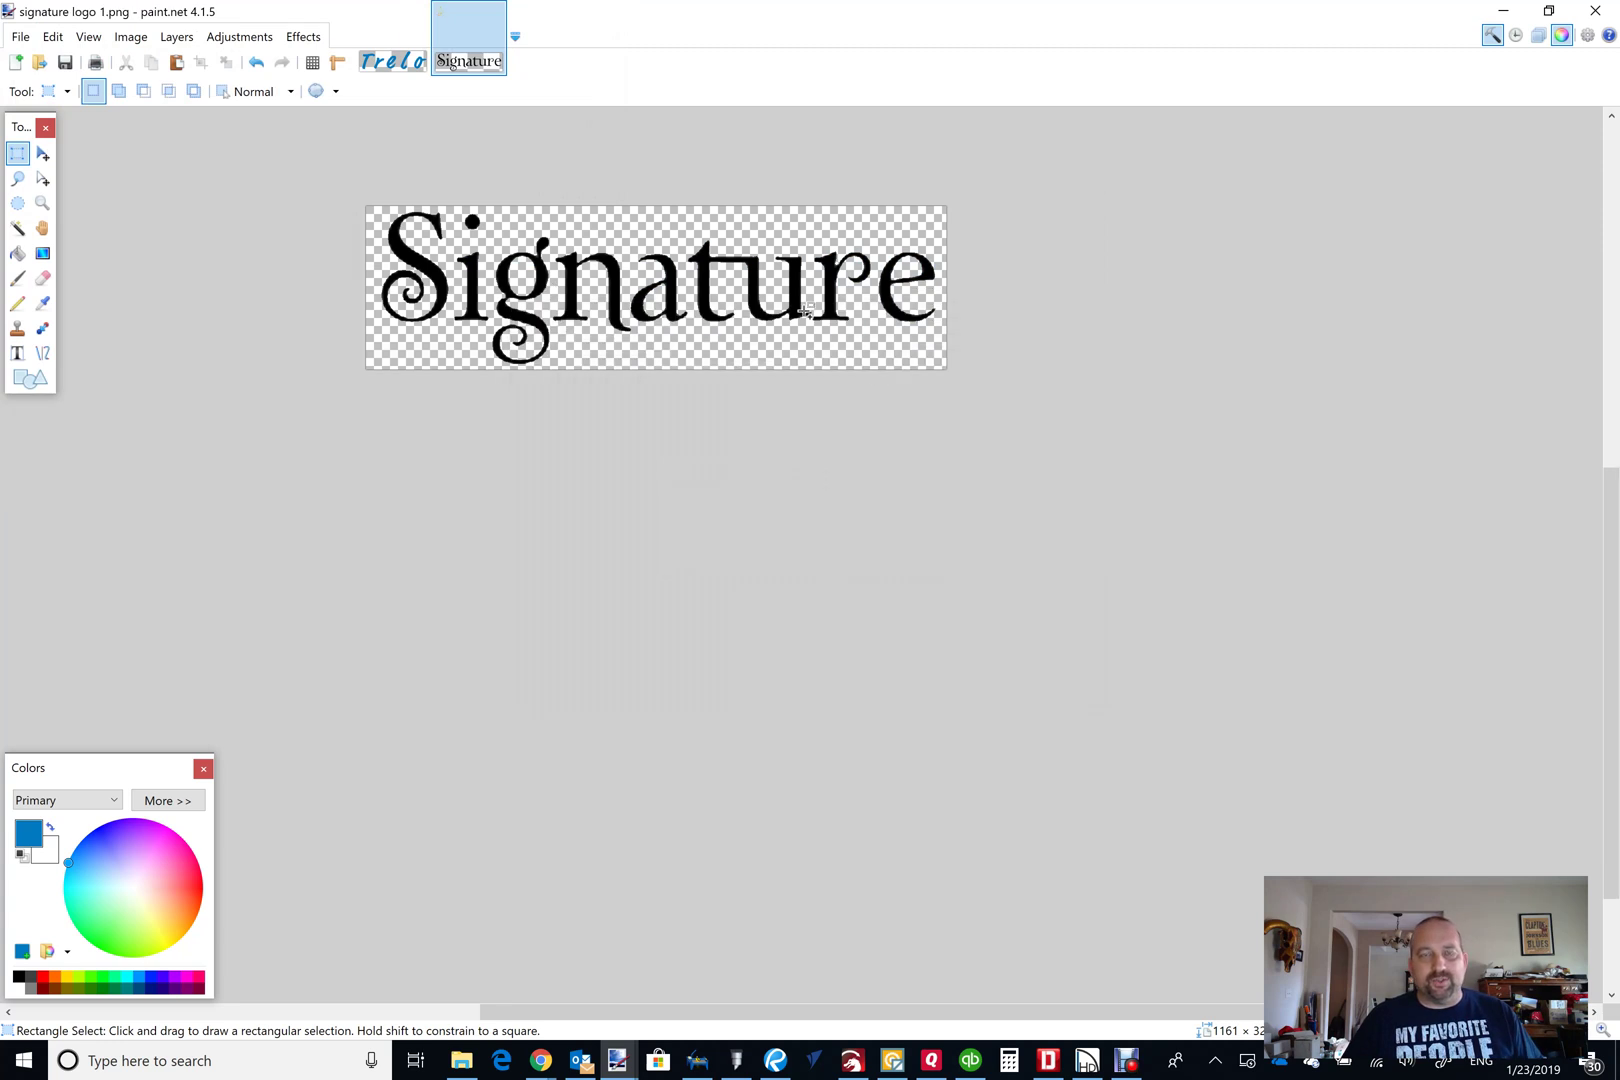
key("ctrl+z")
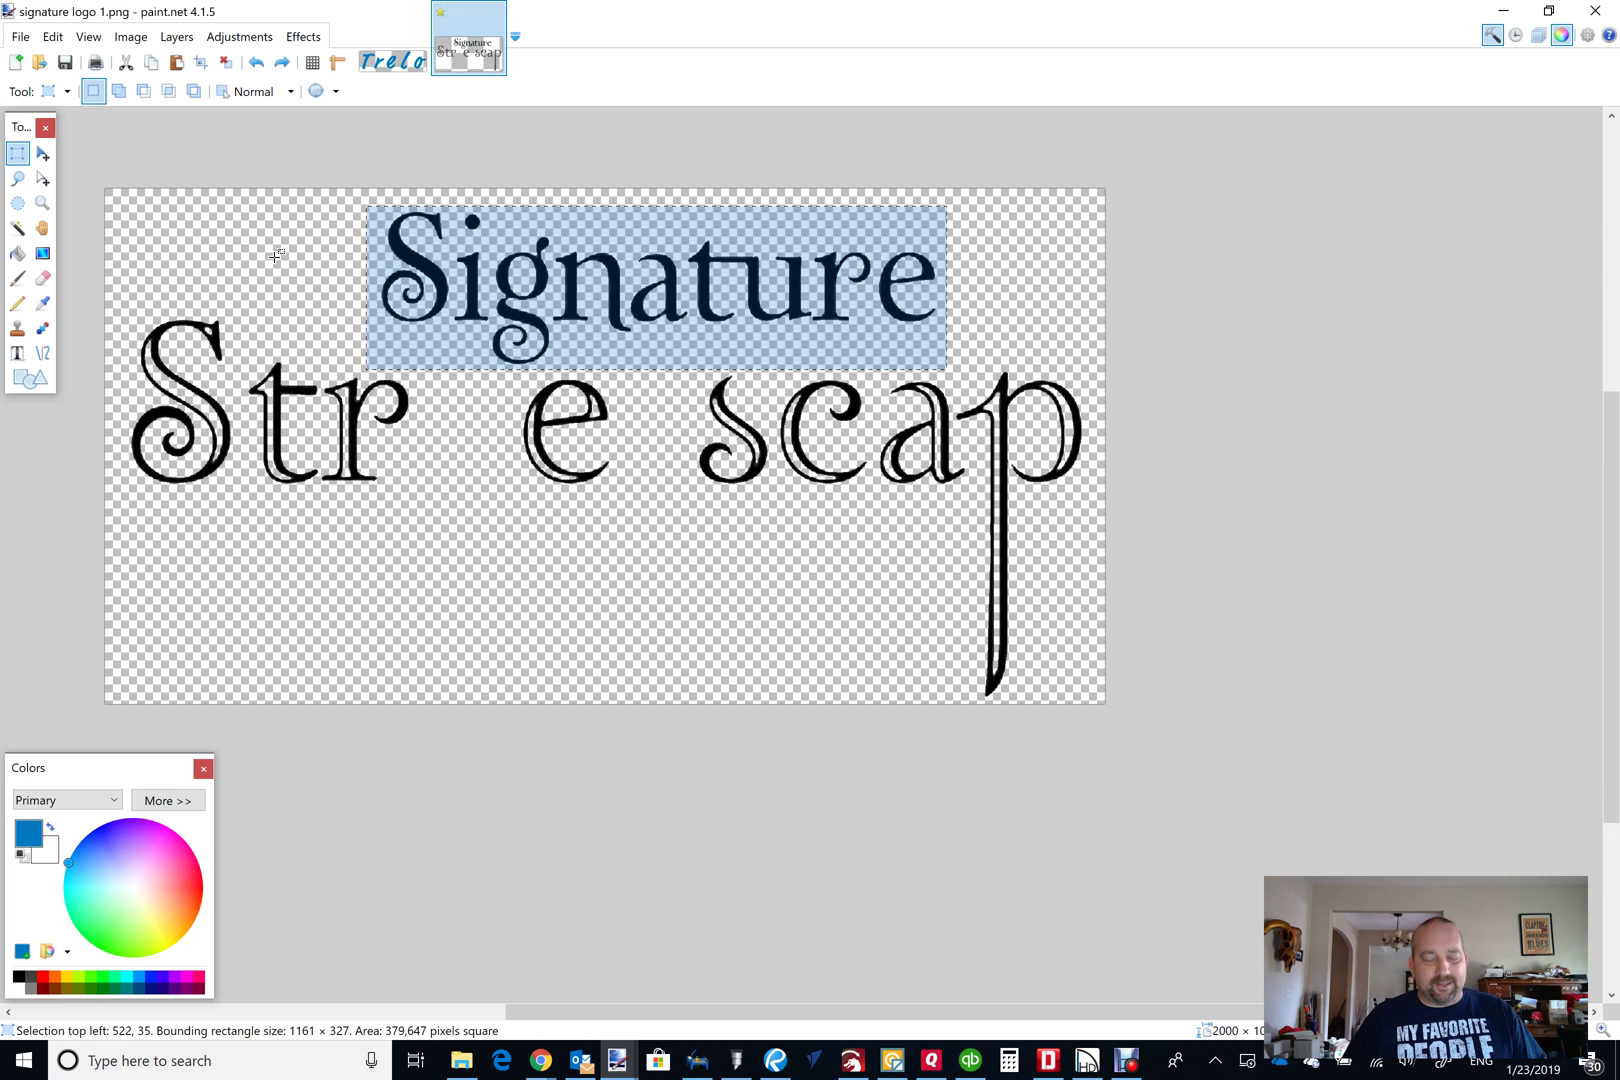
key("ctrl+z")
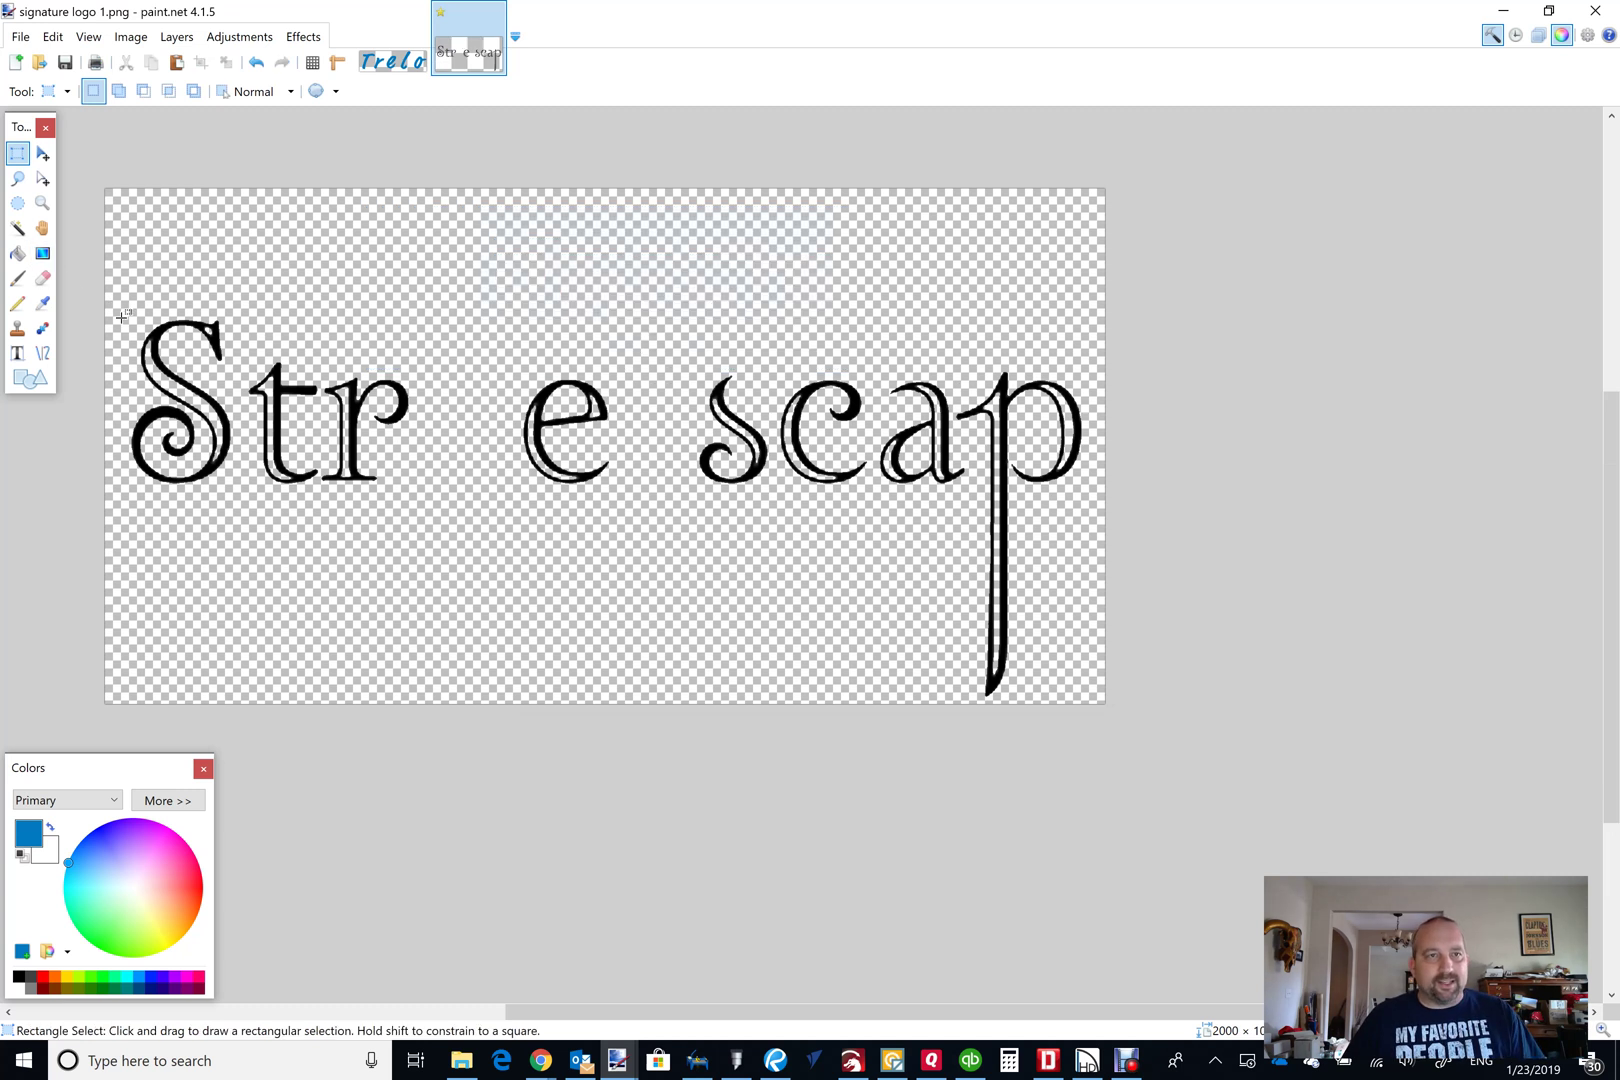
left_click_drag(124, 316, 1089, 803)
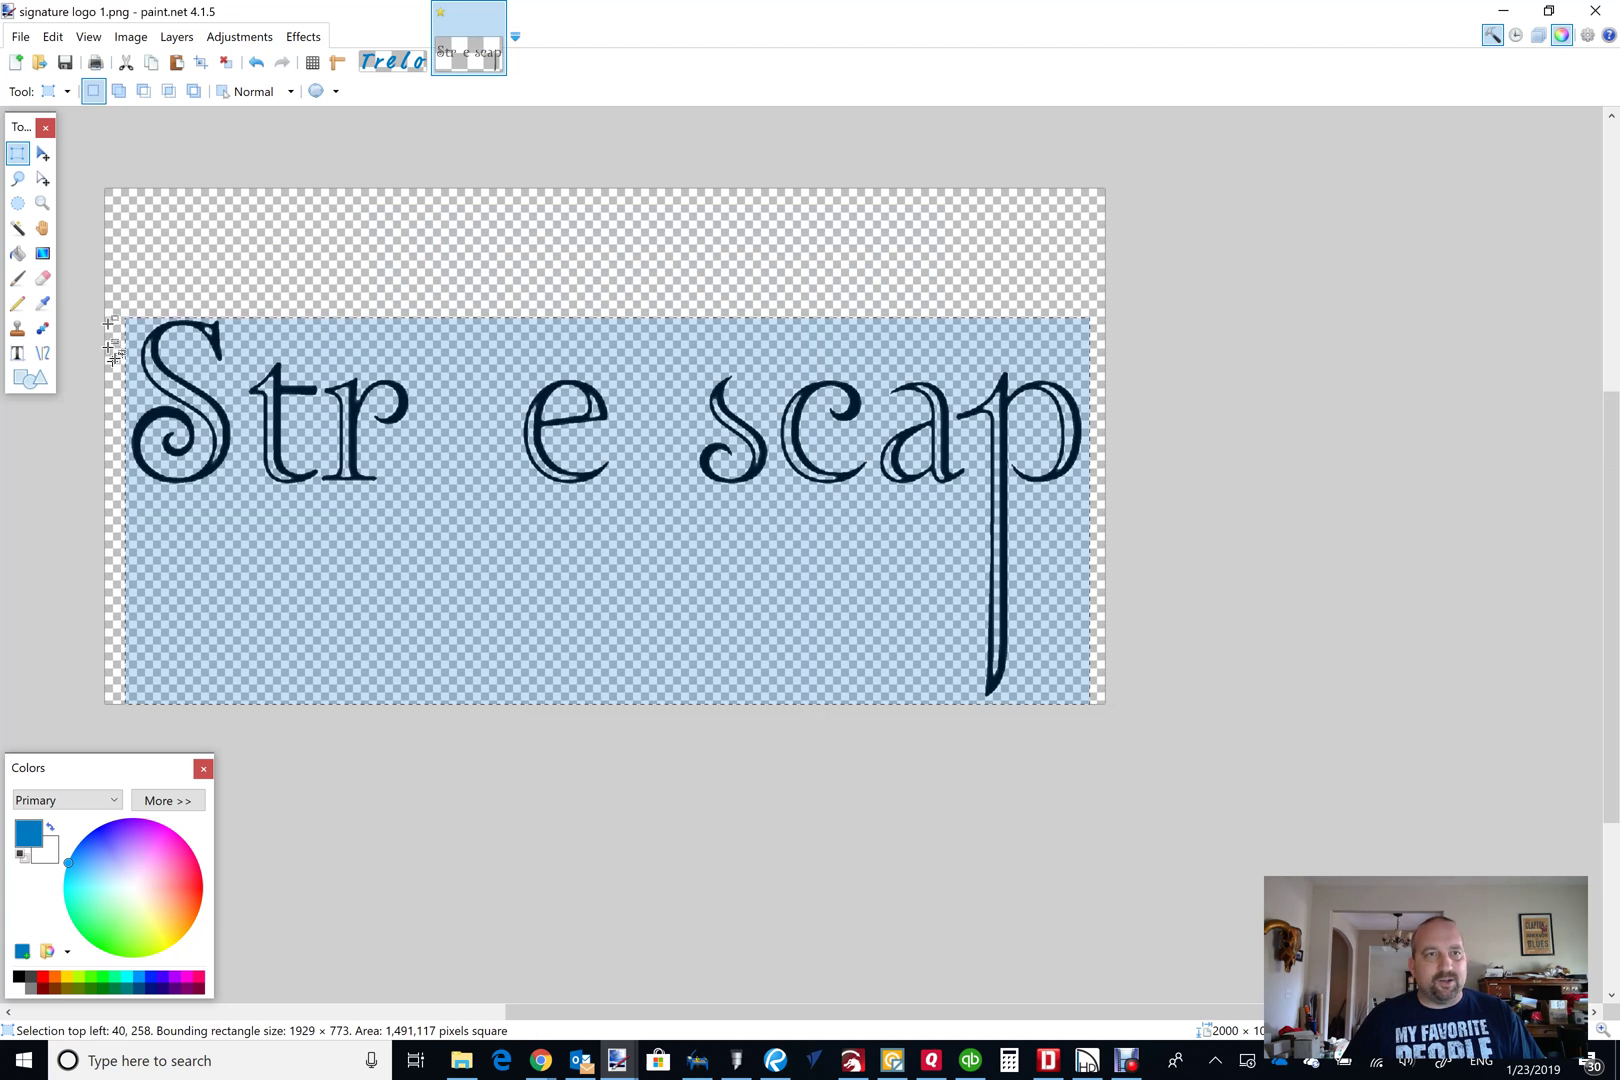
left_click(130, 36)
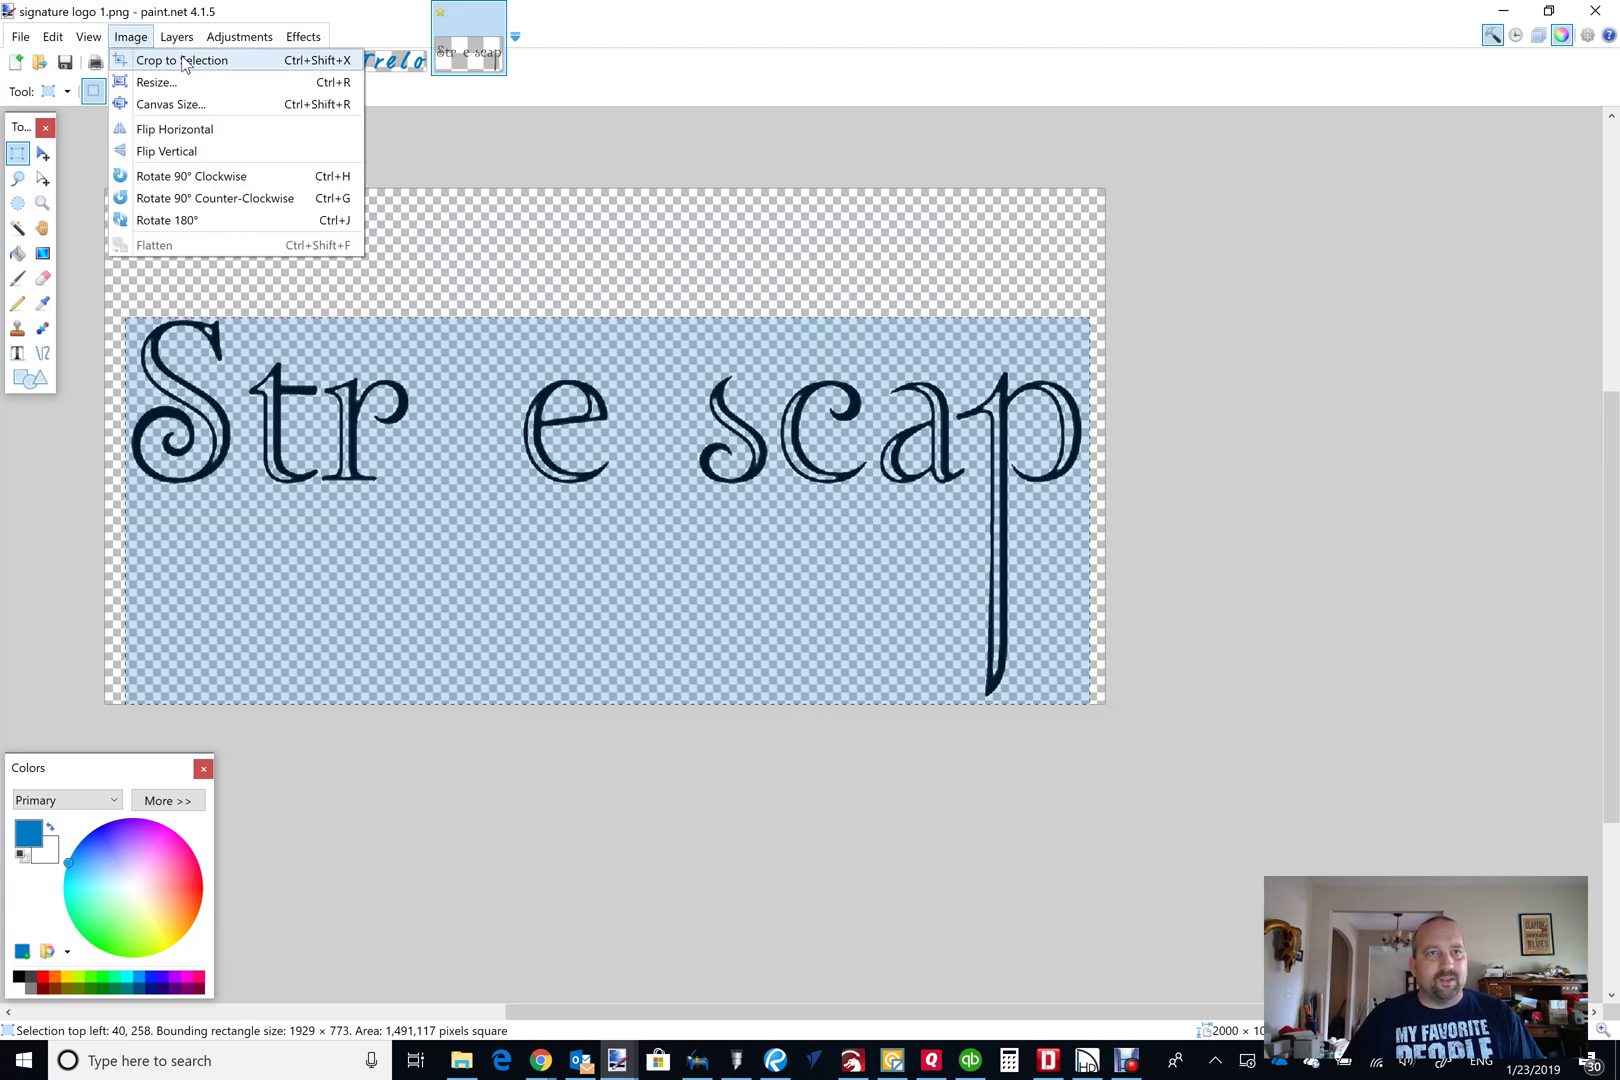
left_click(175, 56)
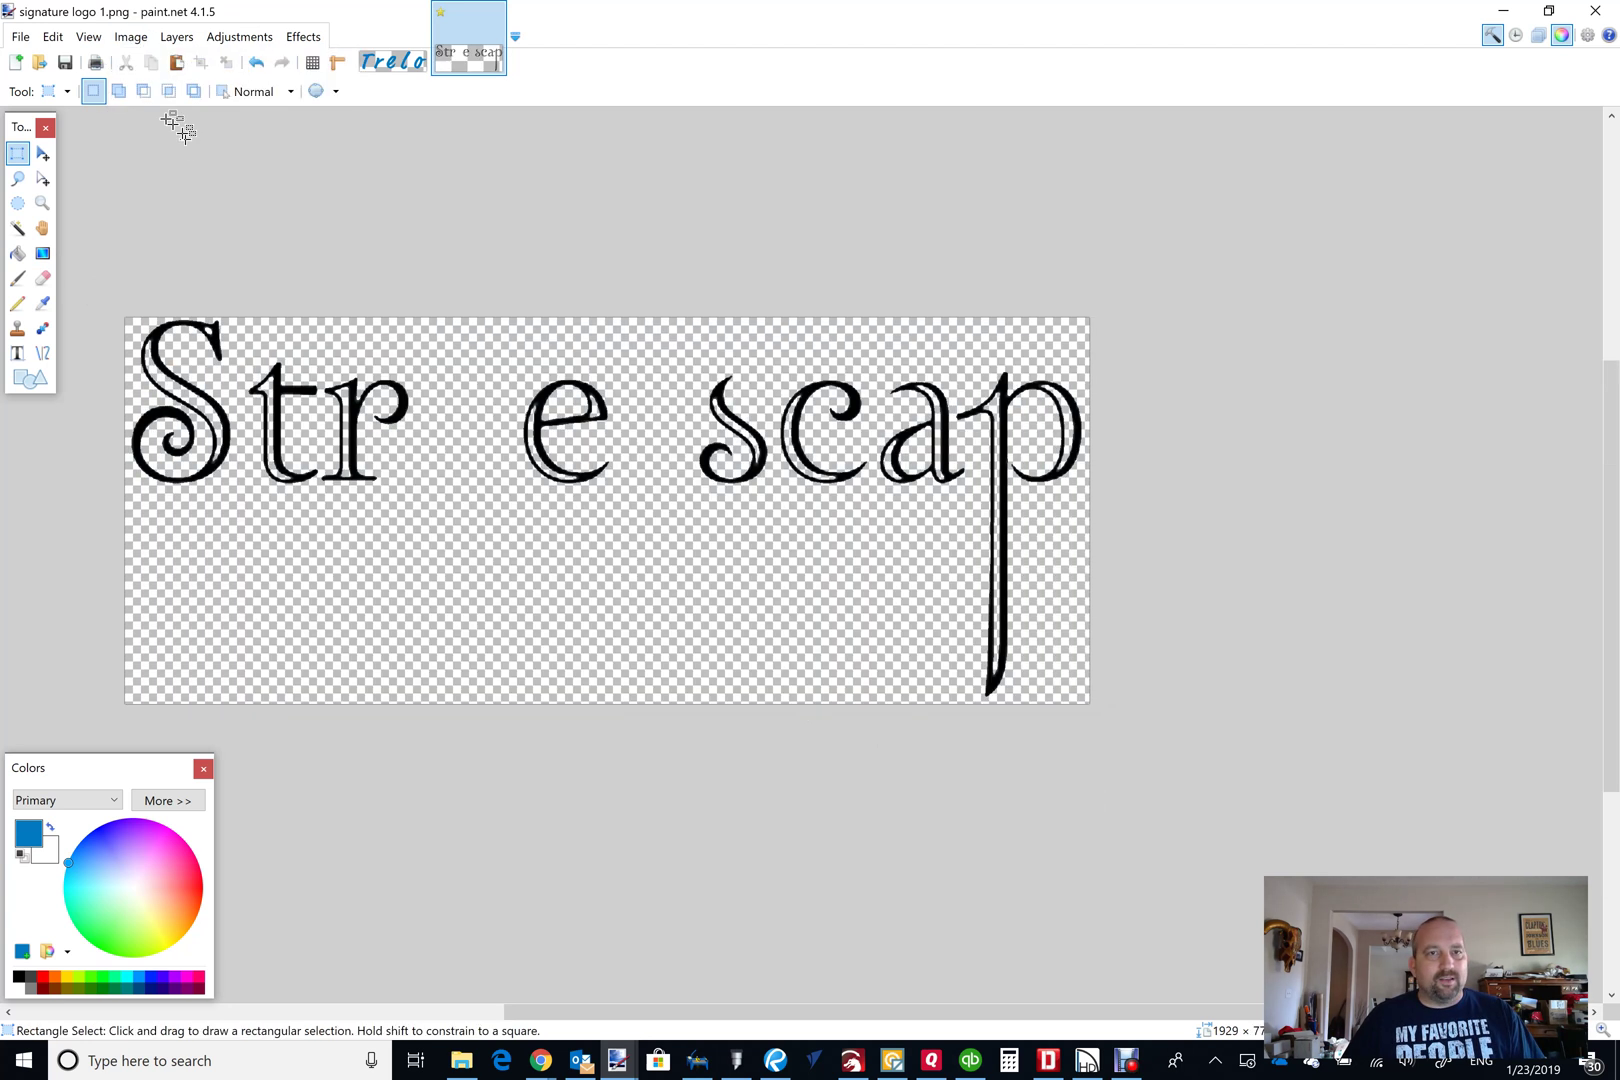
Save the cropped image as 'signature logo 2.png', replacing the existing file.
left_click(22, 37)
left_click(90, 190)
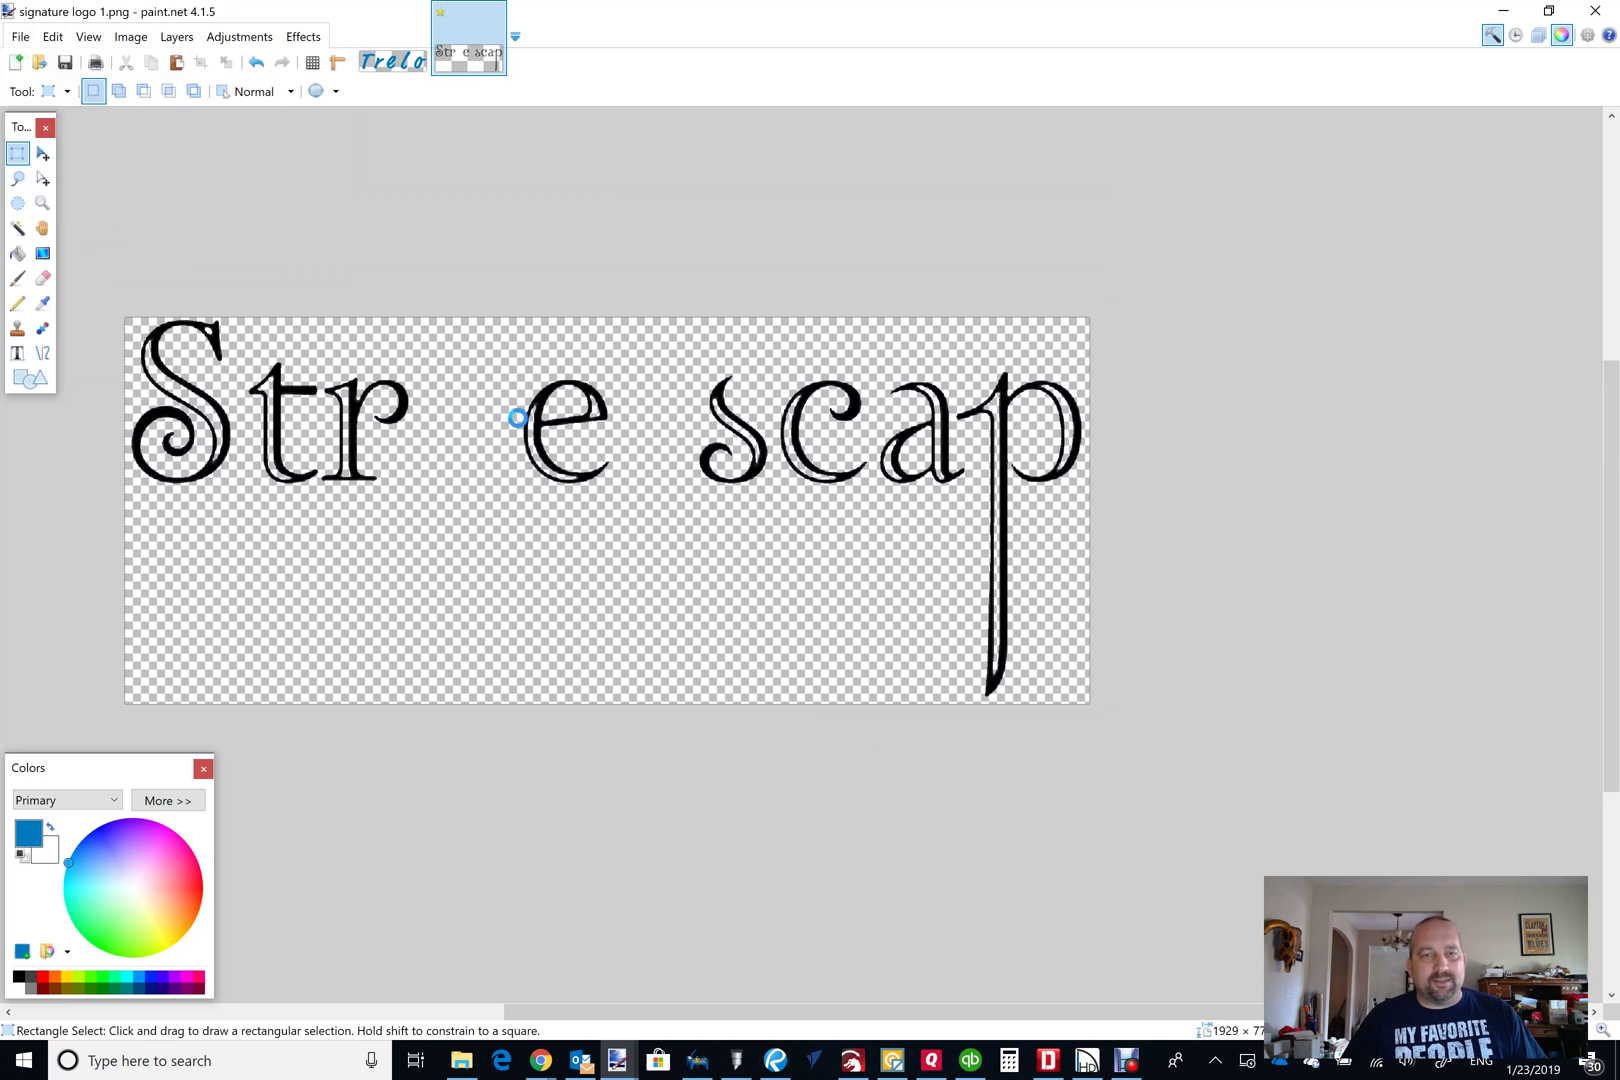
type("s")
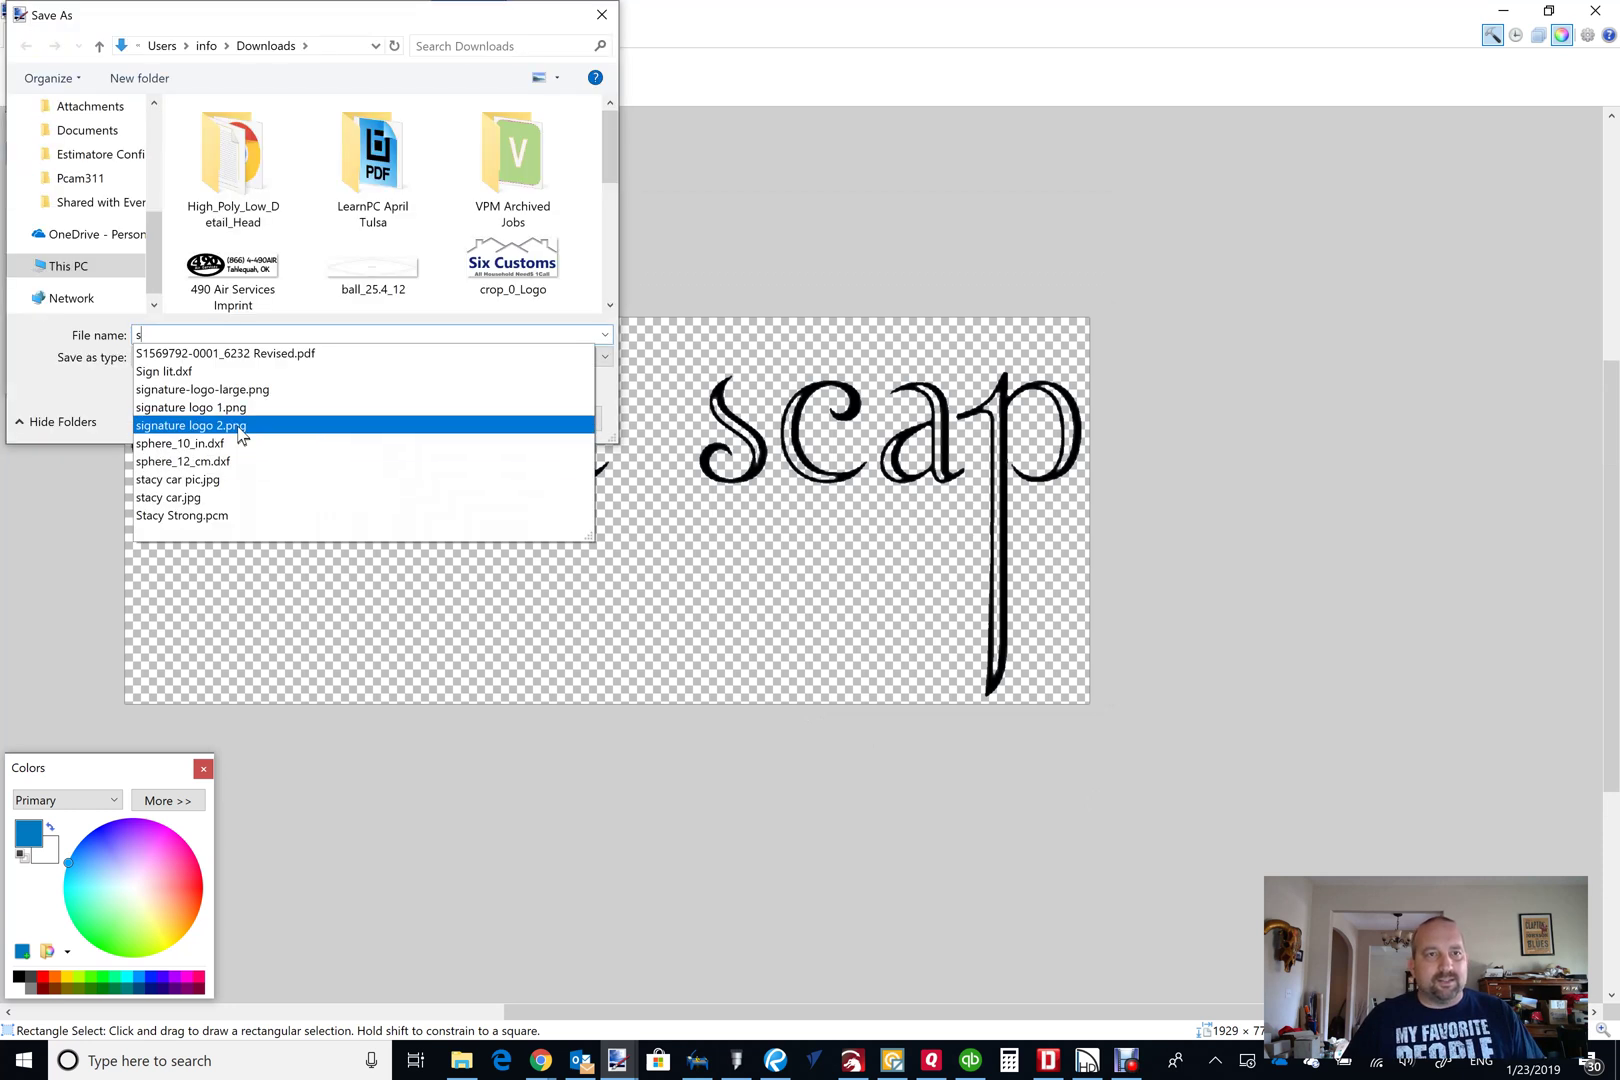
left_click(240, 426)
left_click(455, 418)
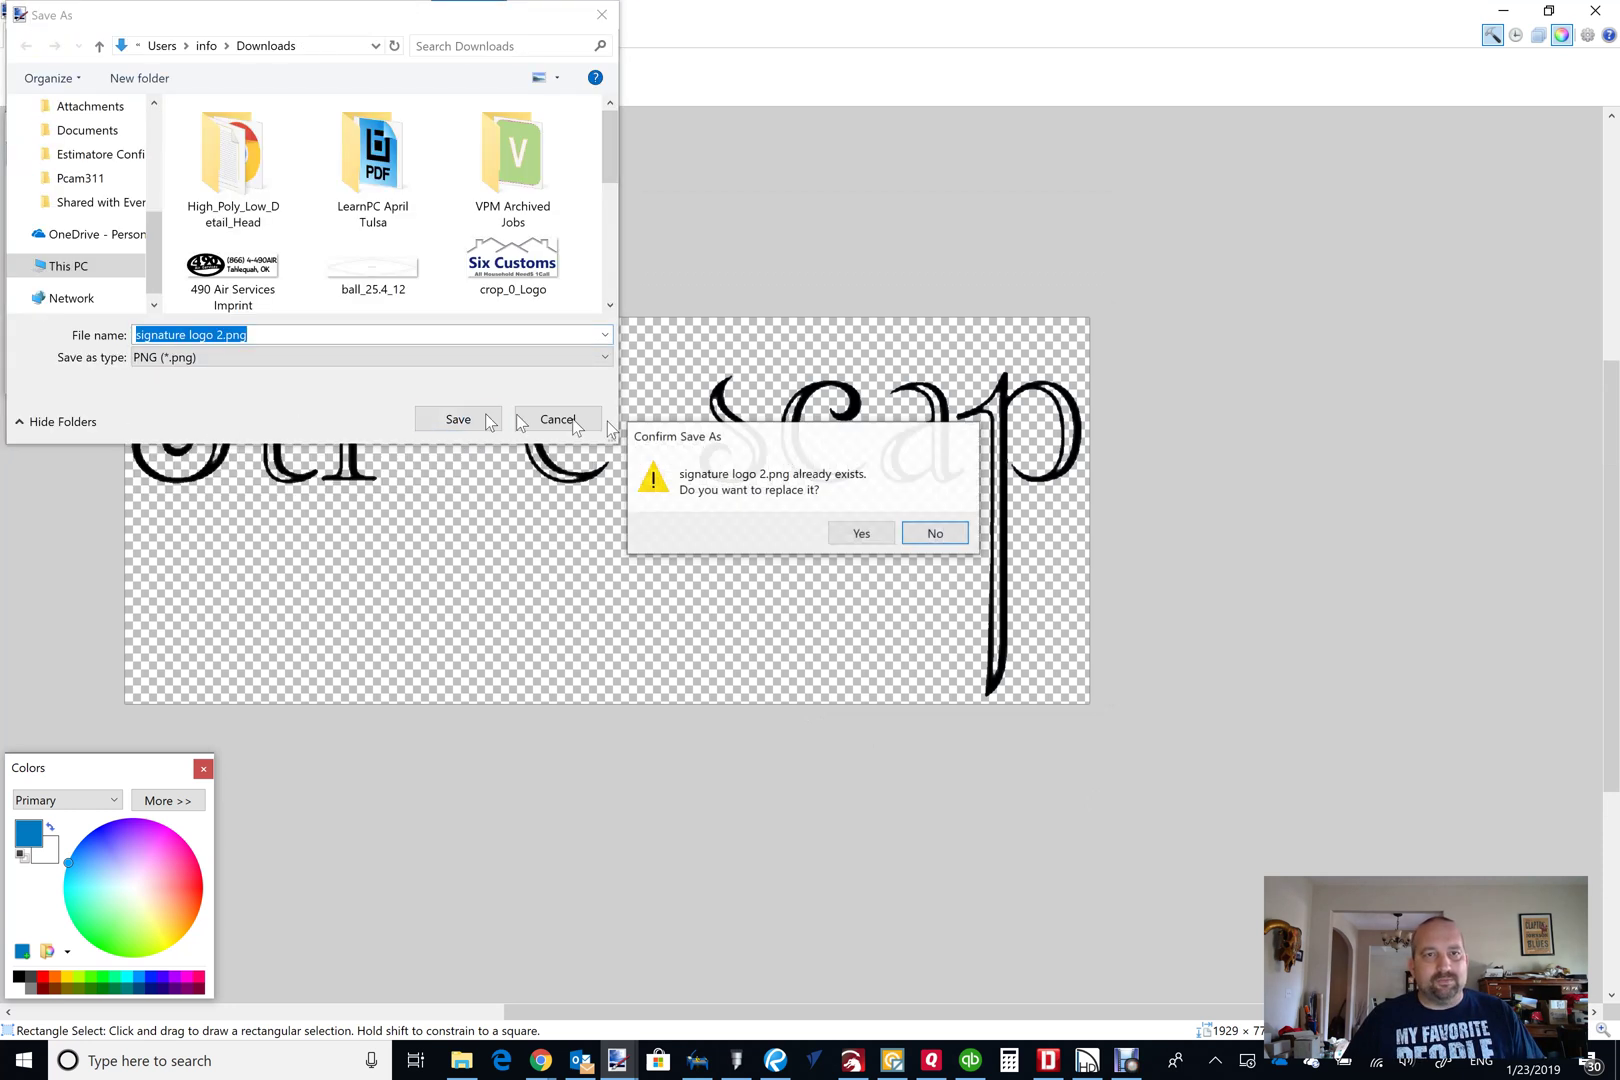
left_click(855, 534)
left_click(860, 594)
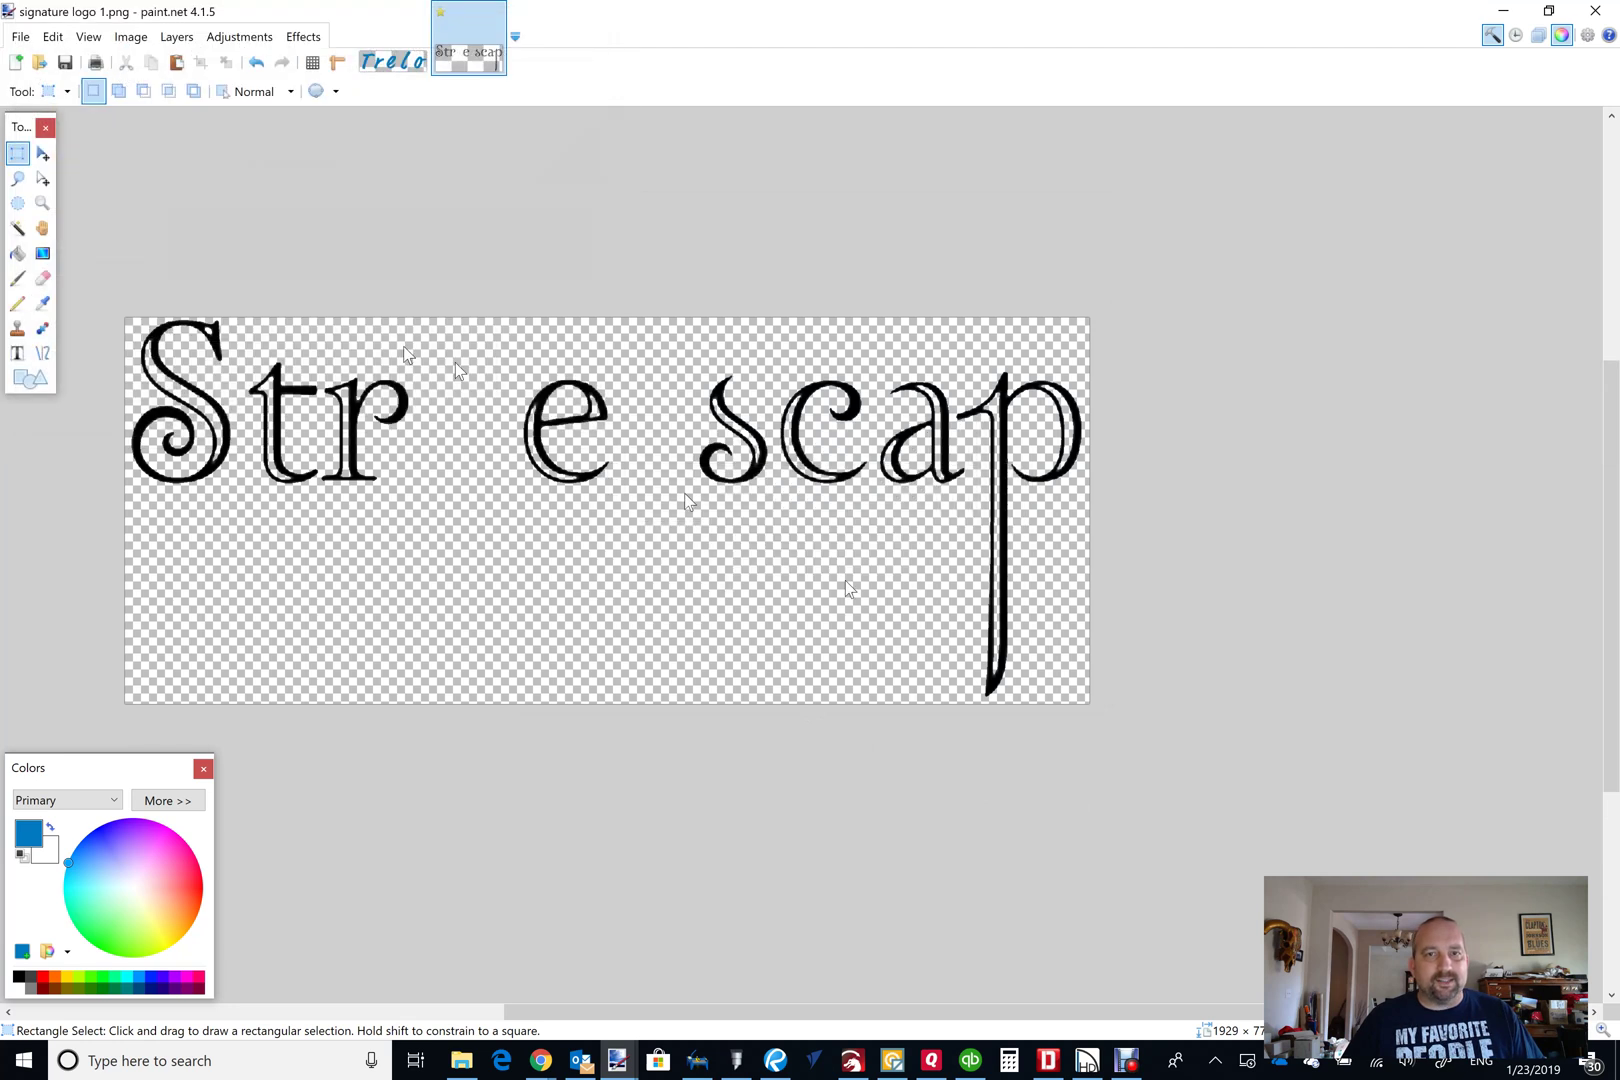
left_click(969, 689)
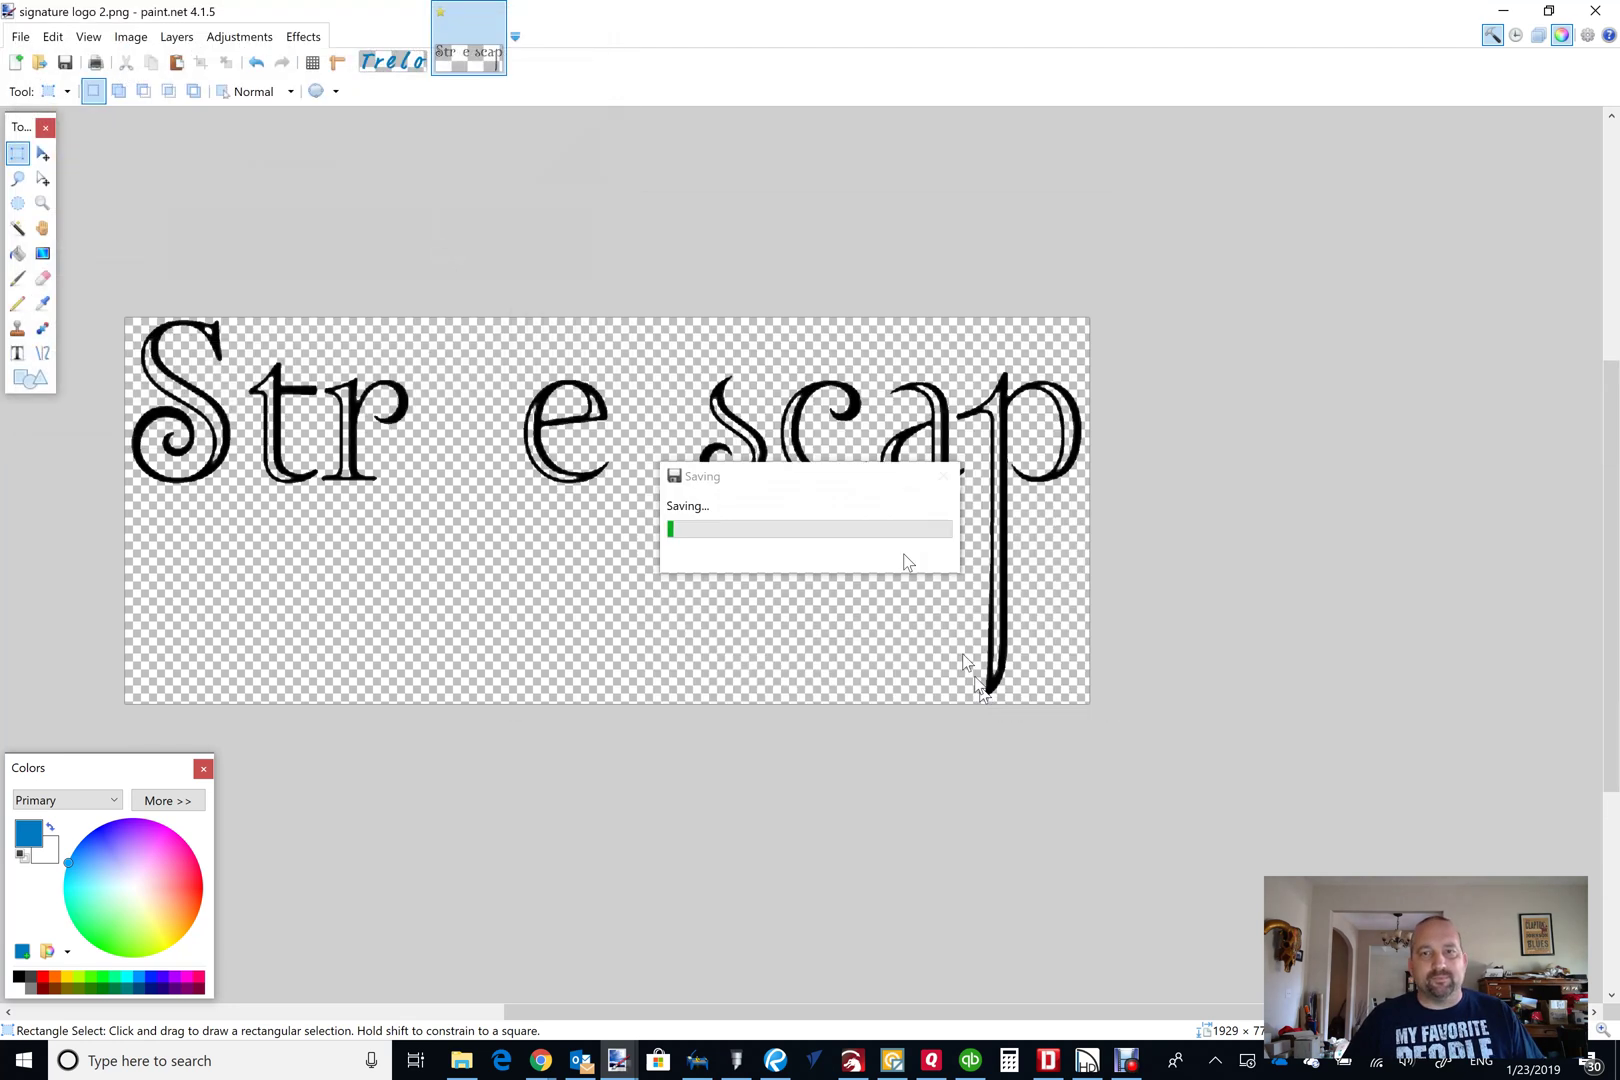
Switch to WhatFontIs in Chrome and upload the cropped Signature image.
left_click(540, 1060)
left_click(638, 945)
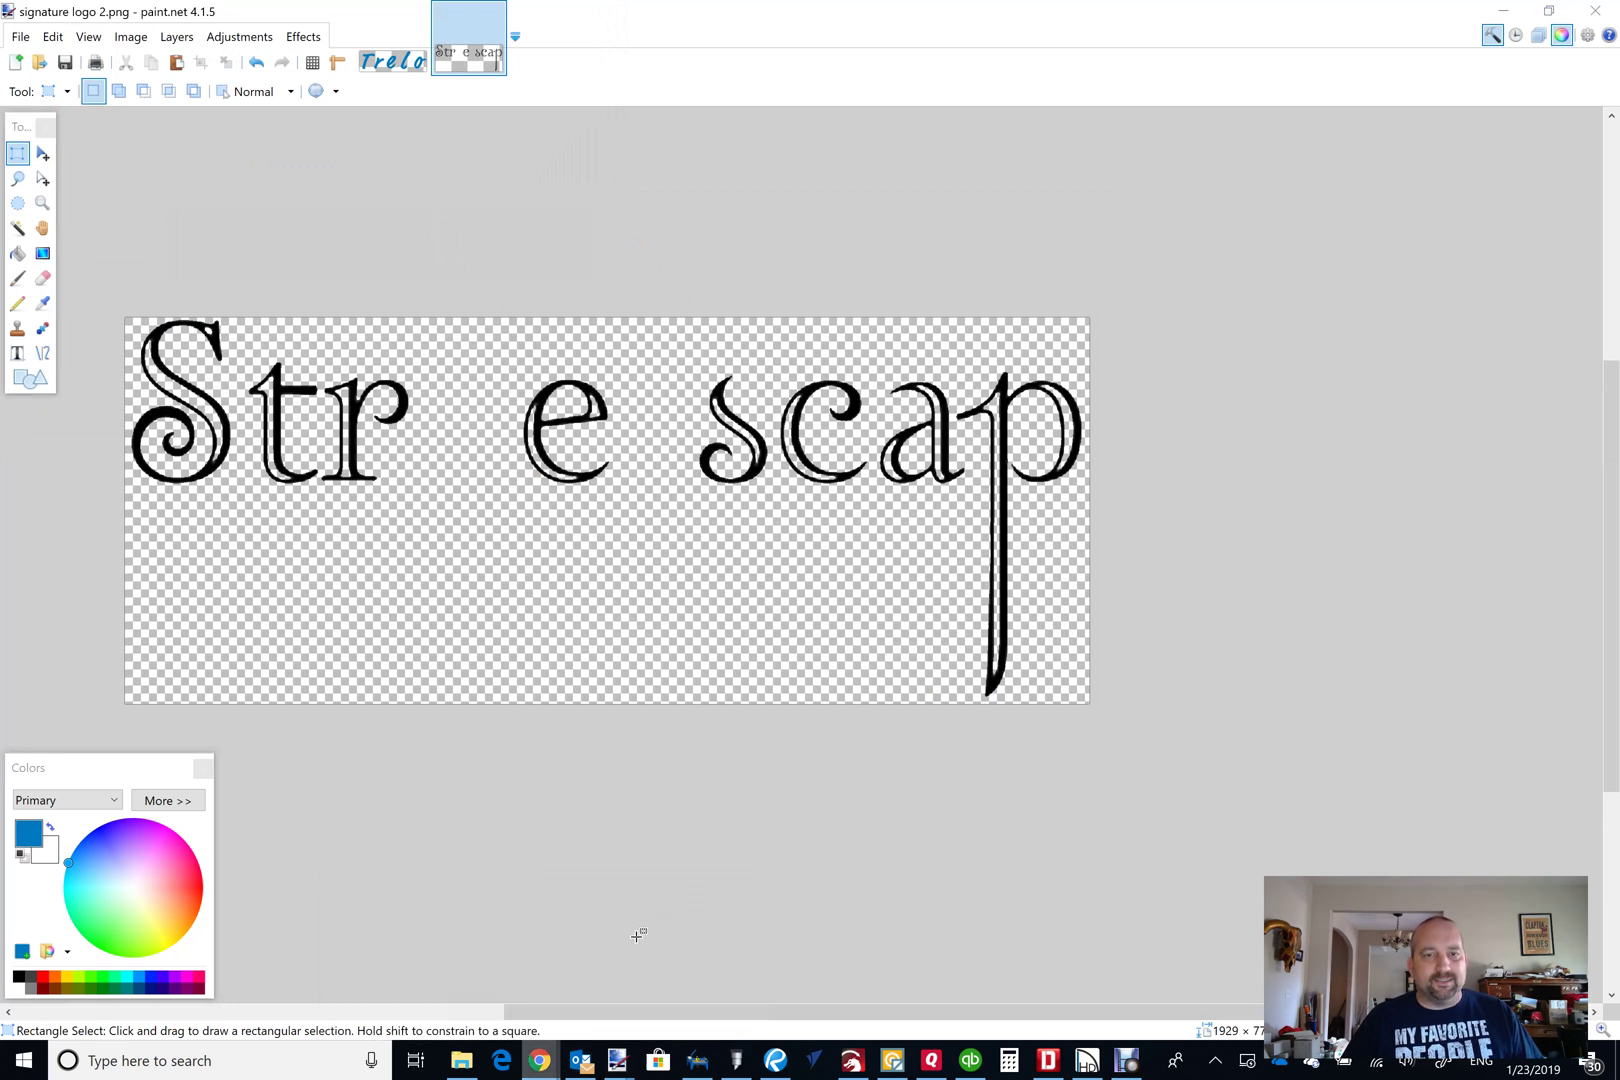
left_click_drag(107, 1018, 445, 460)
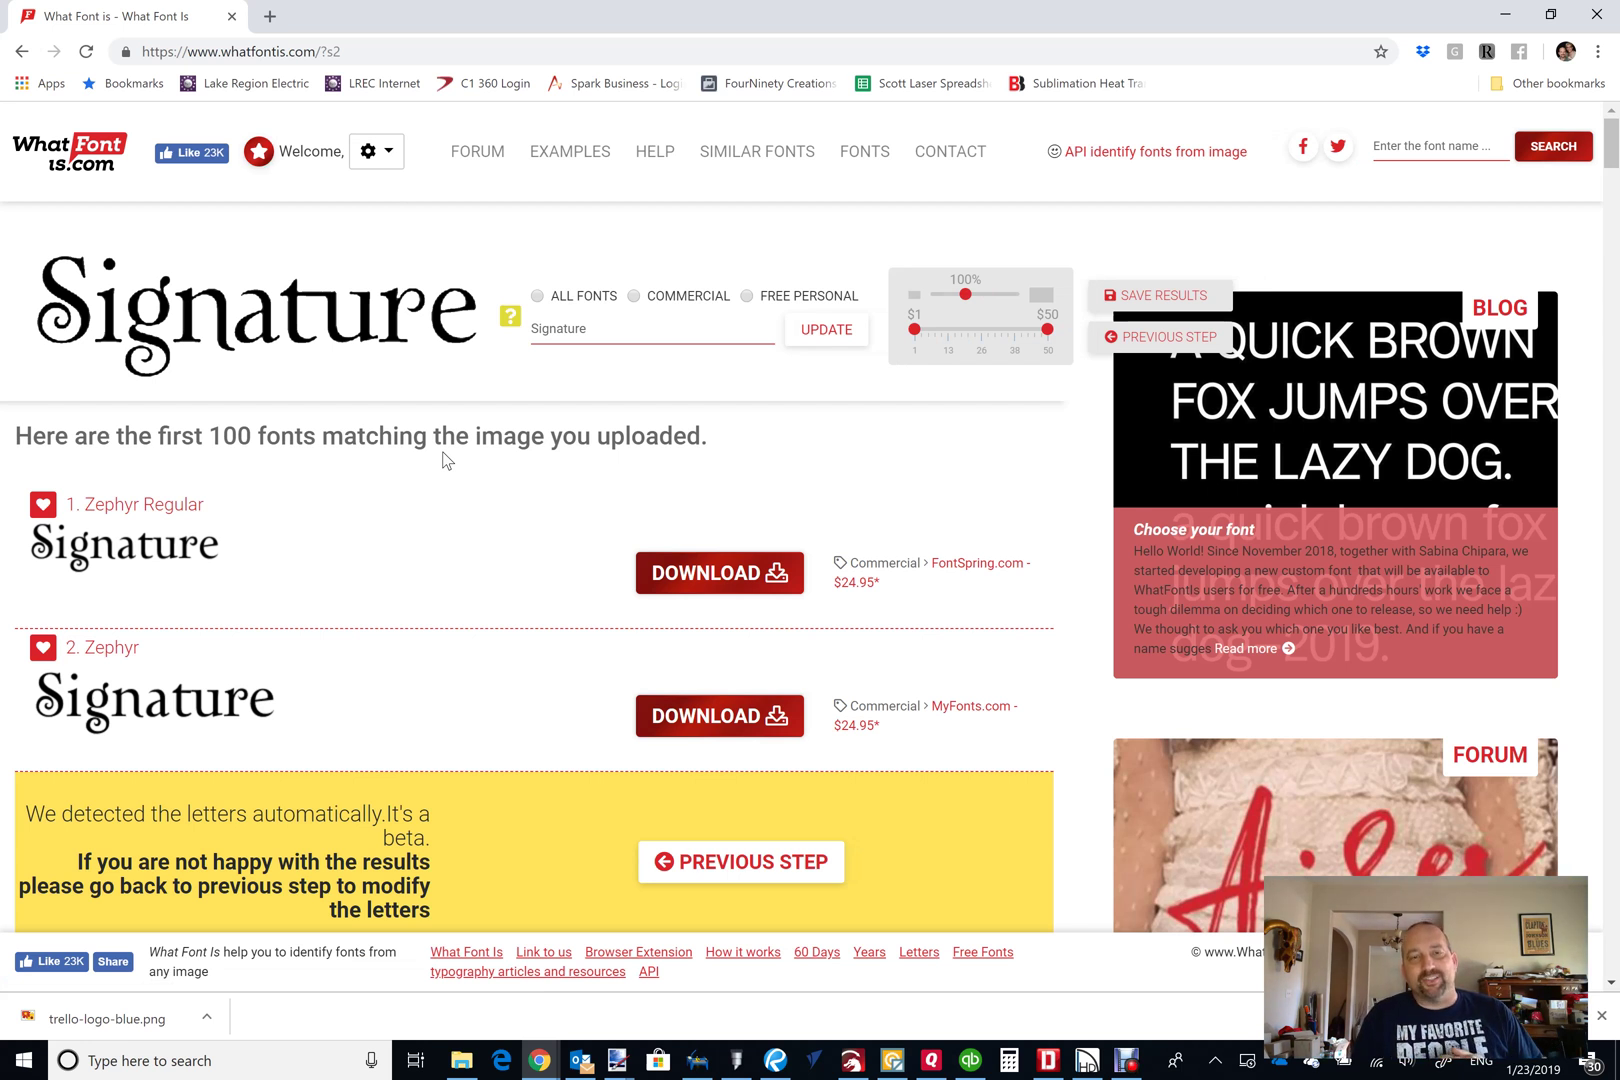
Open the top match, Zephyr Regular, in a new tab.
right_click(169, 511)
left_click(259, 527)
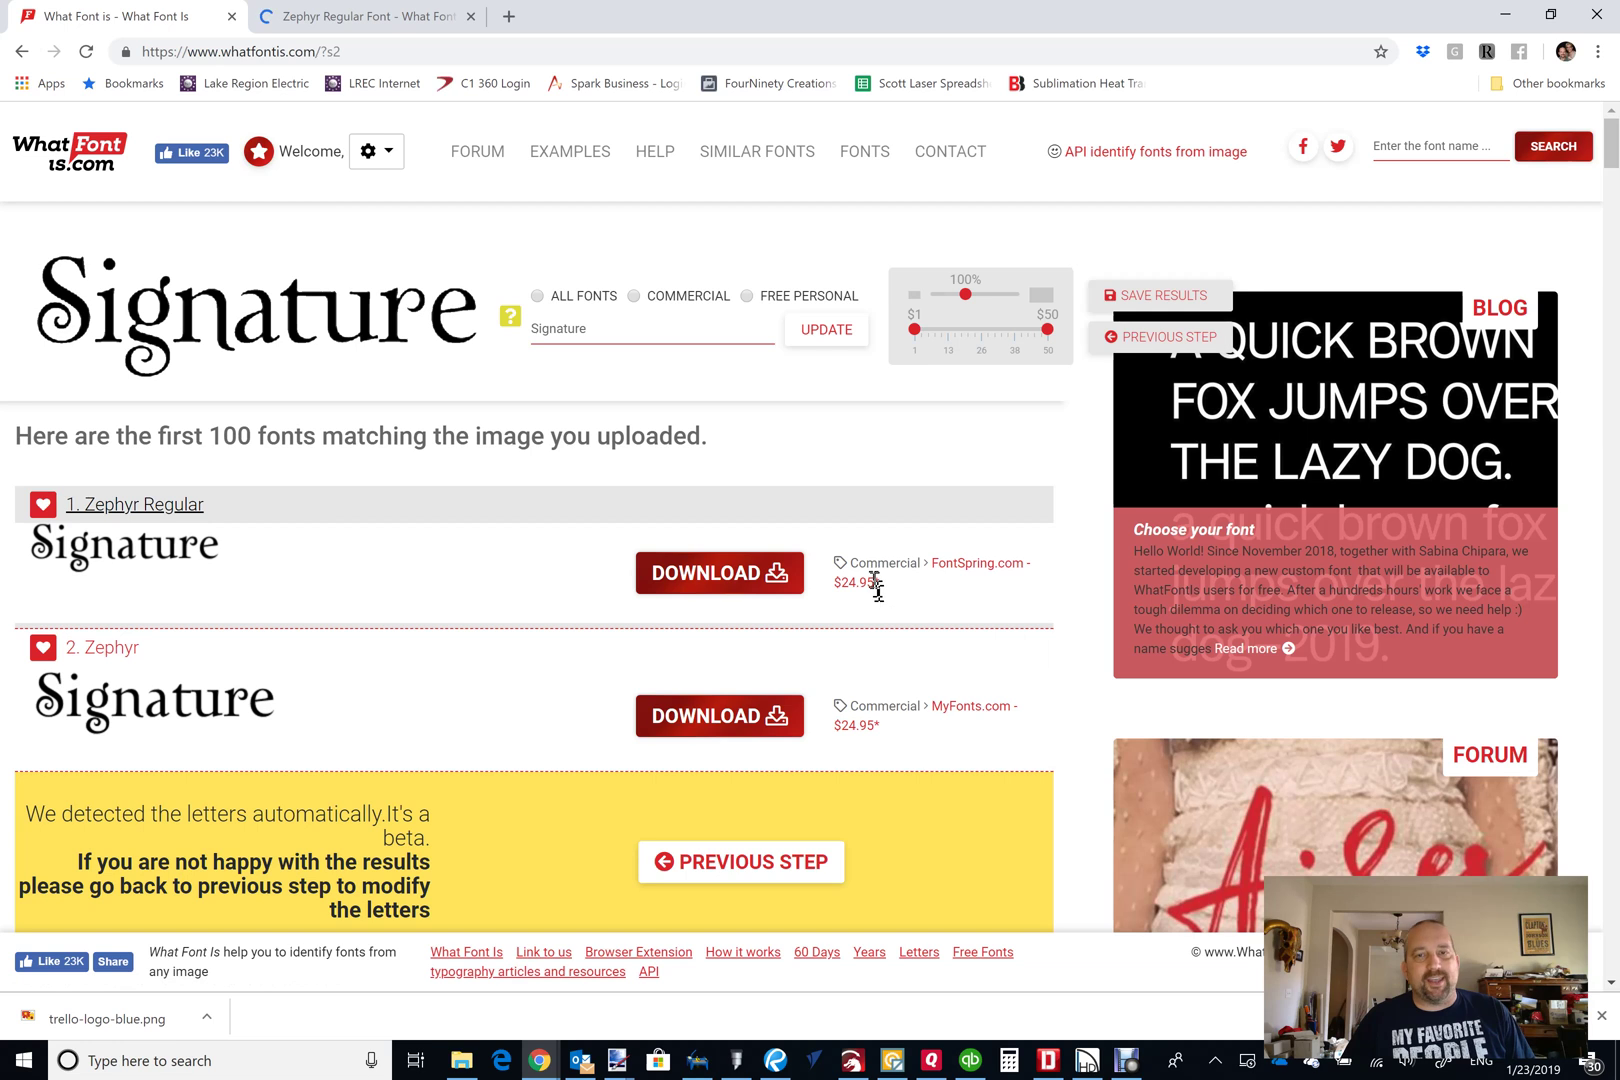
scroll(887, 675, "down", 4)
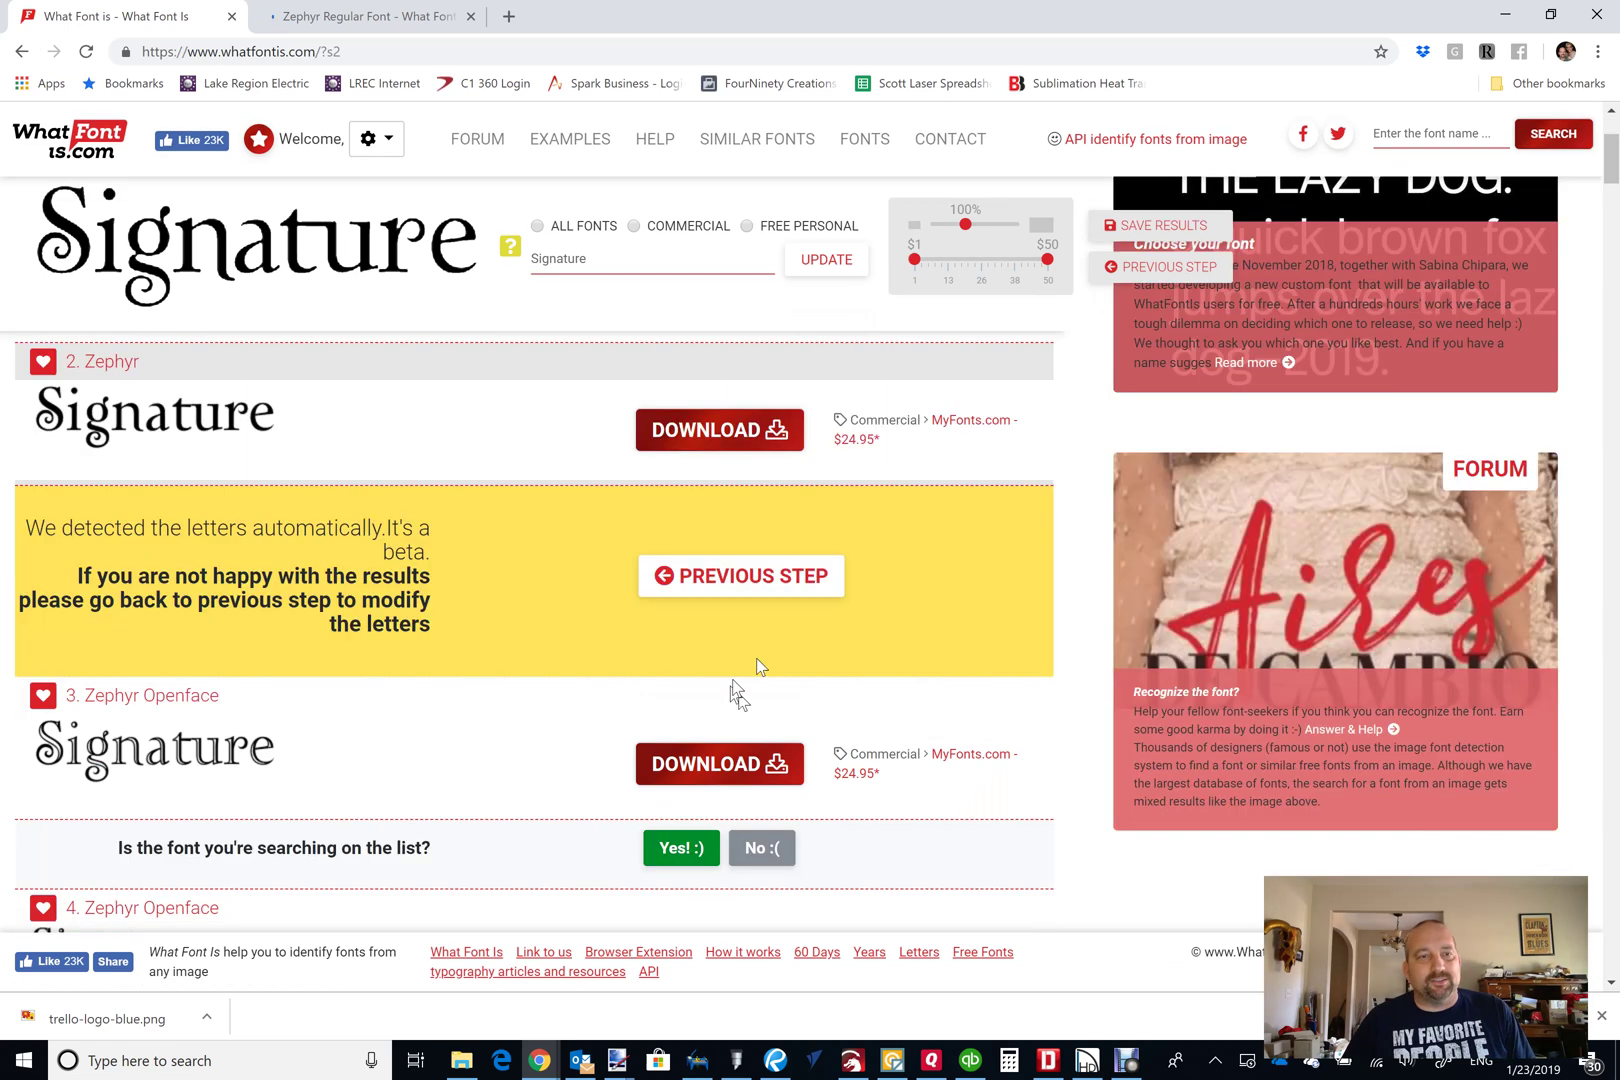
scroll(300, 610, "up", 1)
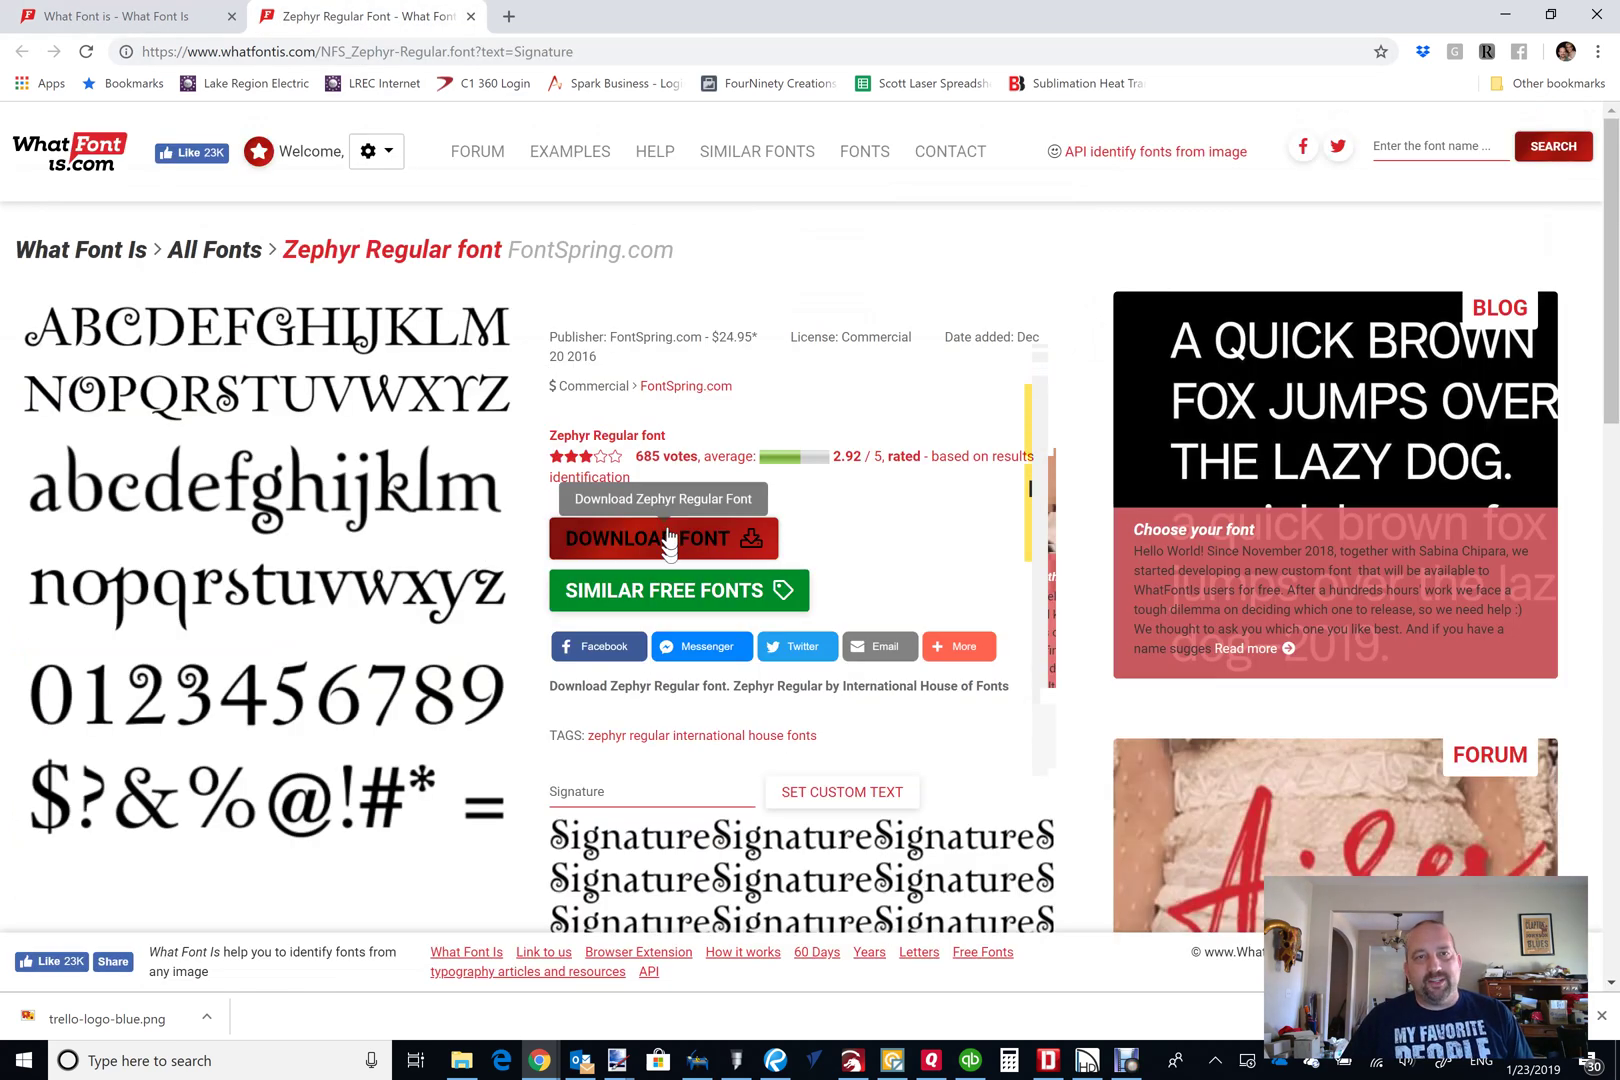
scroll(668, 540, "down", 3)
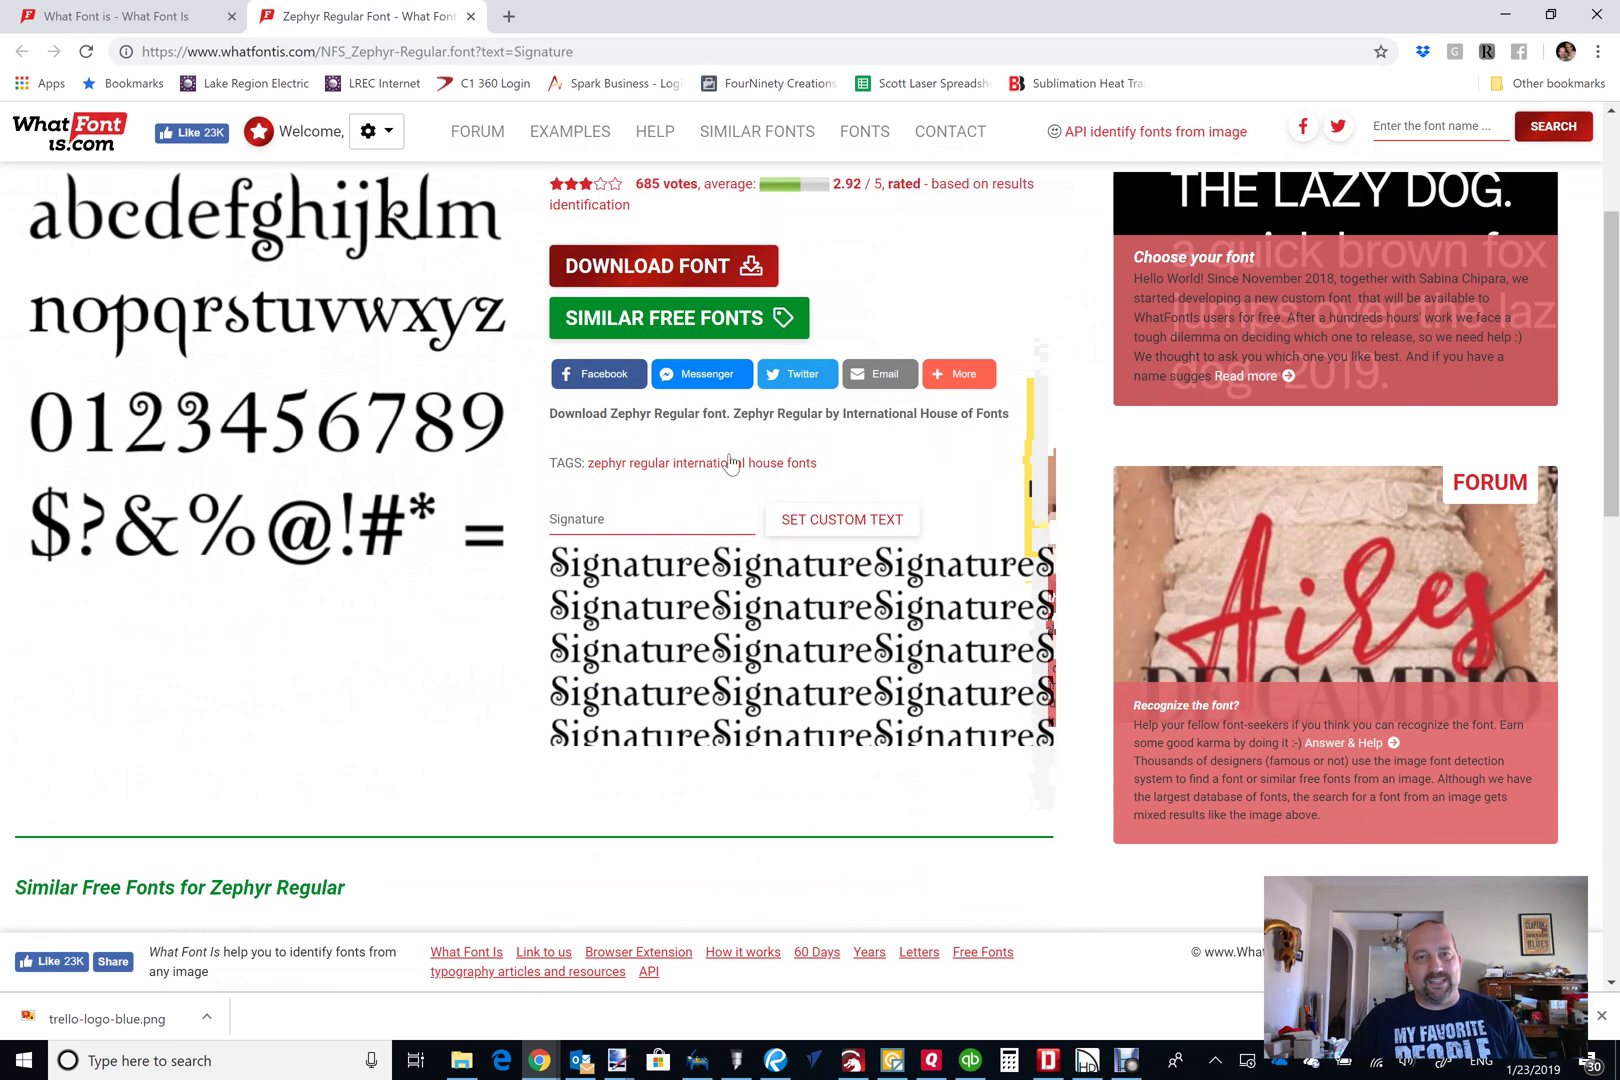
scroll(731, 462, "up", 3)
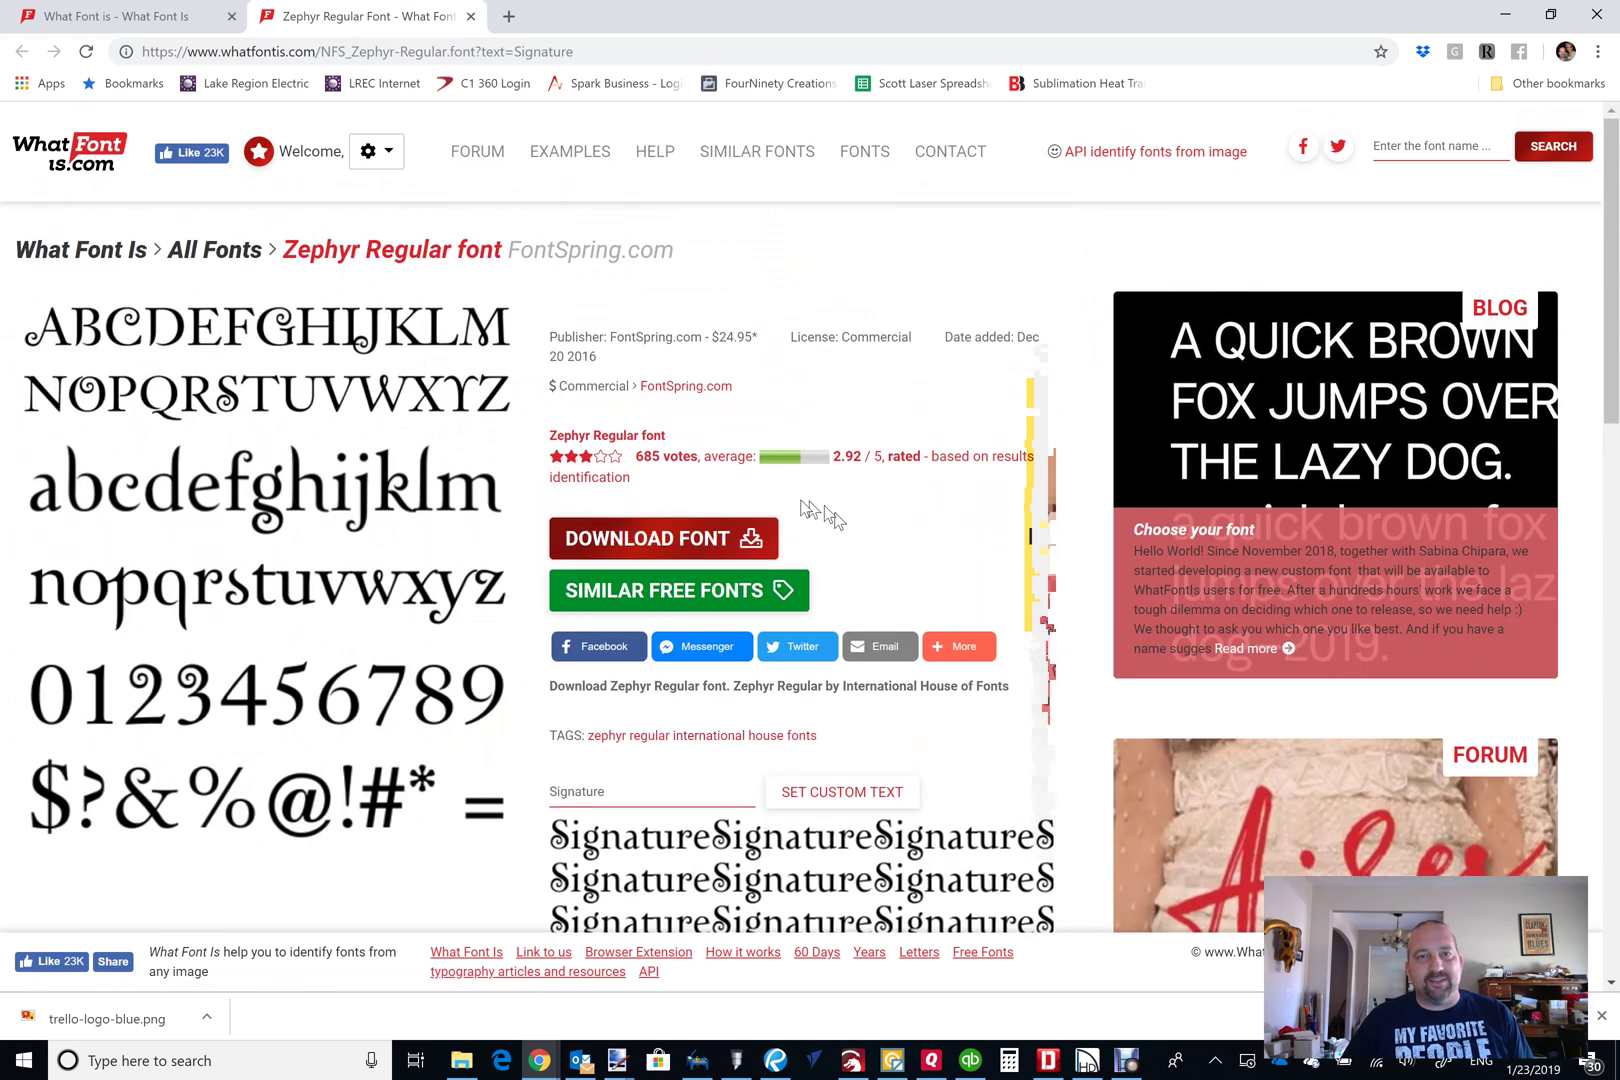
scroll(871, 452, "down", 10)
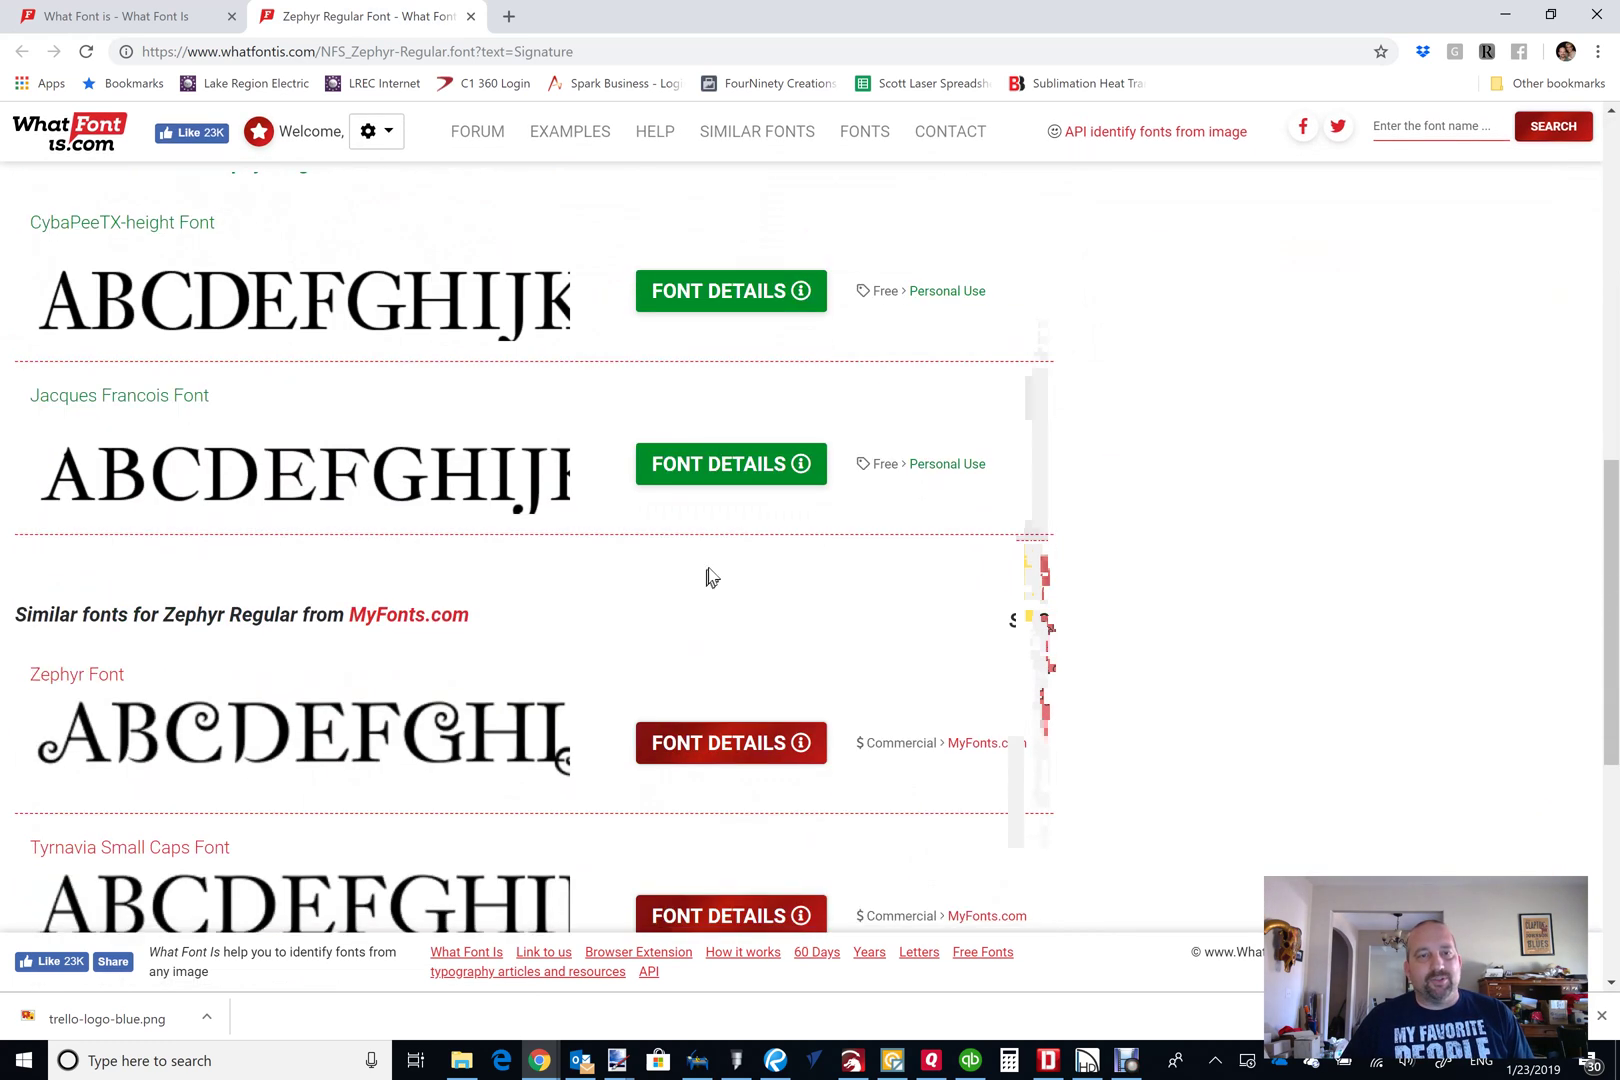
scroll(560, 600, "up", 10)
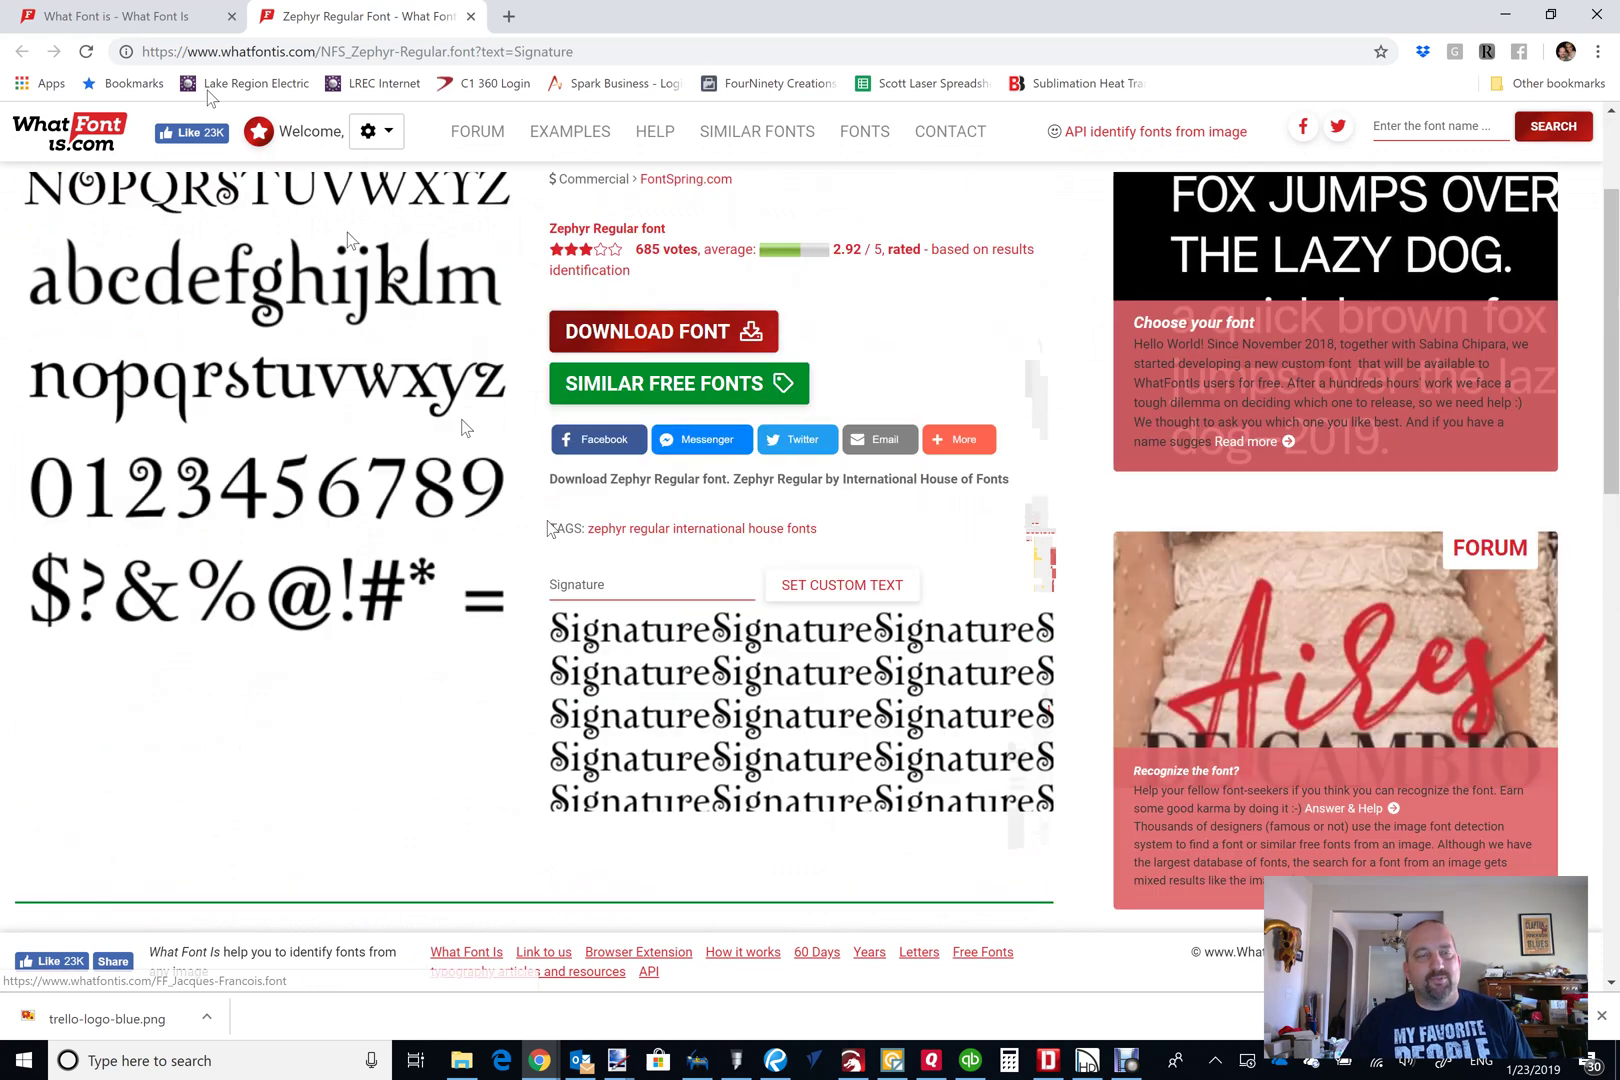
left_click(150, 12)
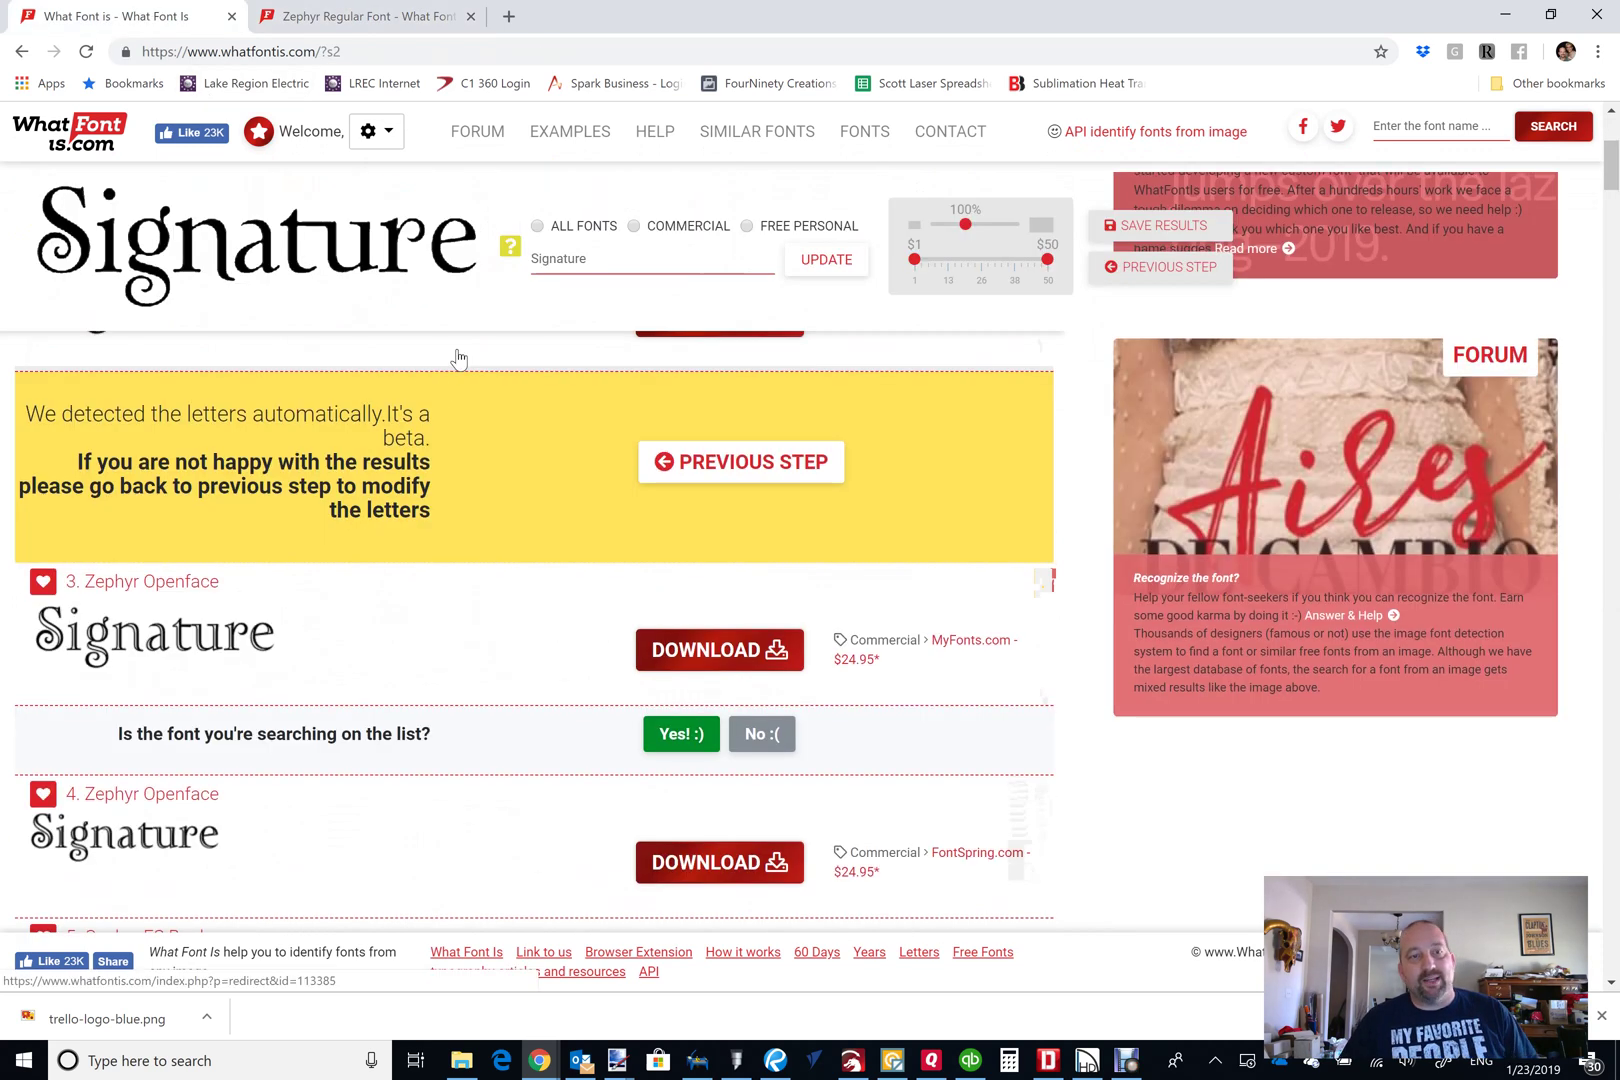
scroll(390, 397, "up", 4)
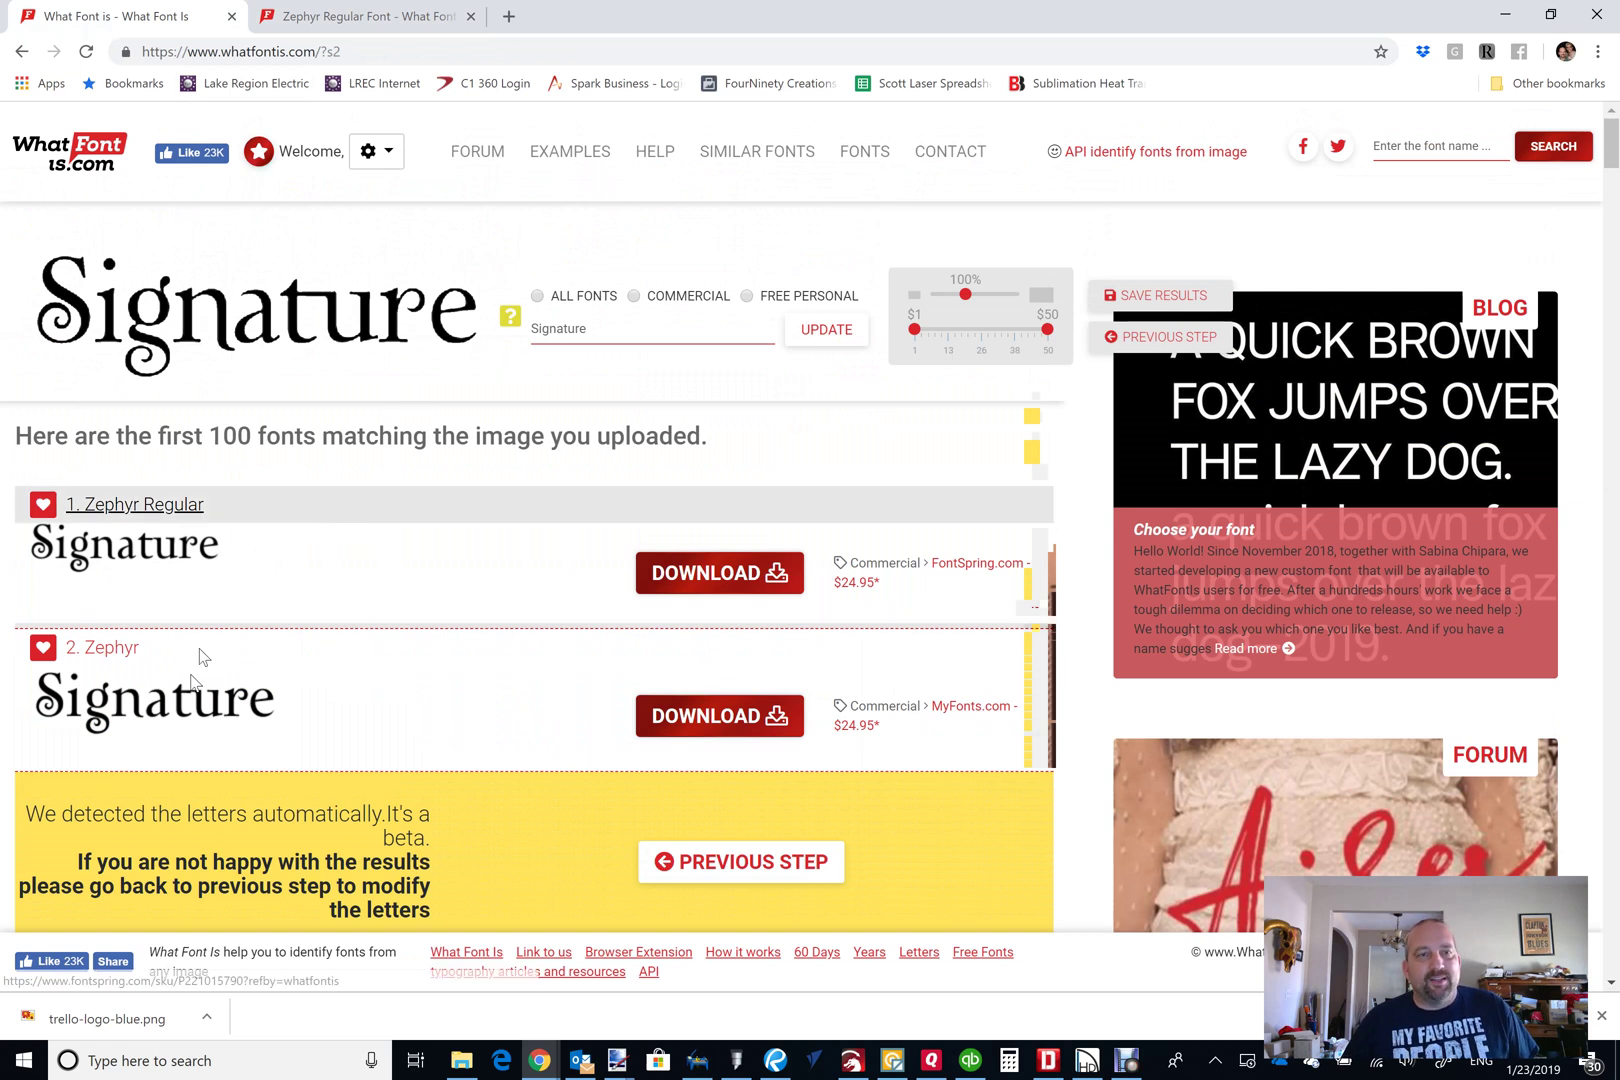
Upload the Streetscape image from the WhatFontIs home page and start font identification.
left_click(78, 156)
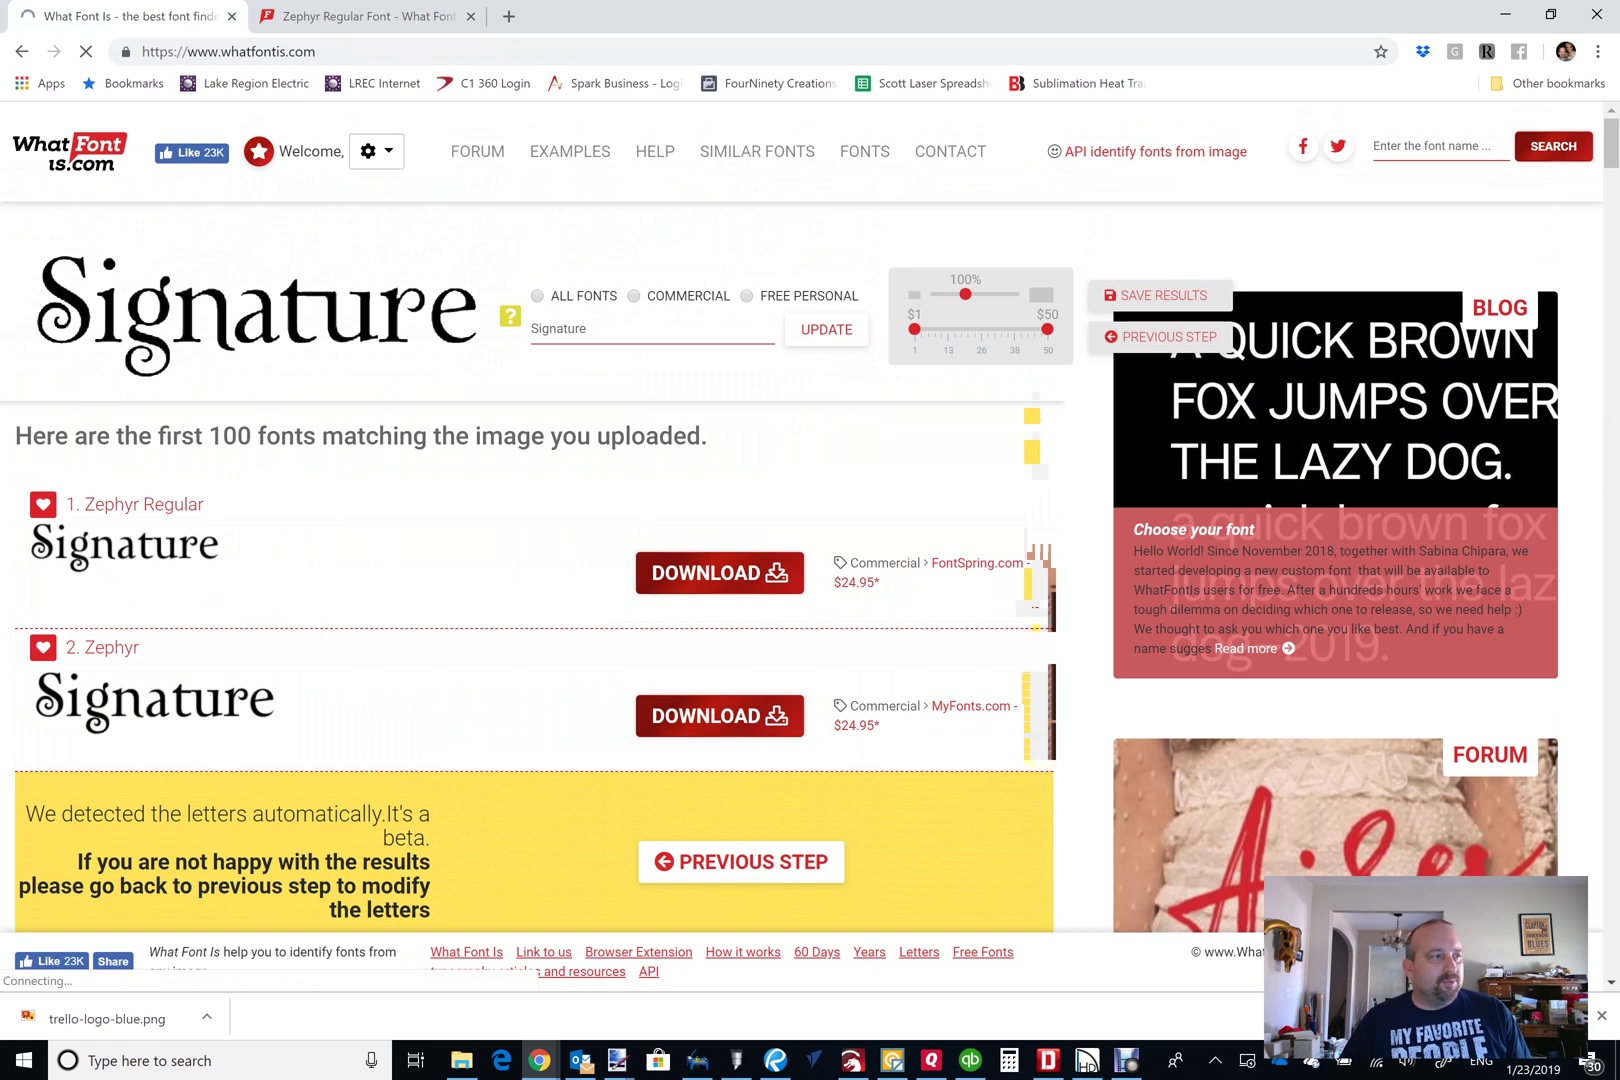
left_click_drag(100, 1018, 600, 450)
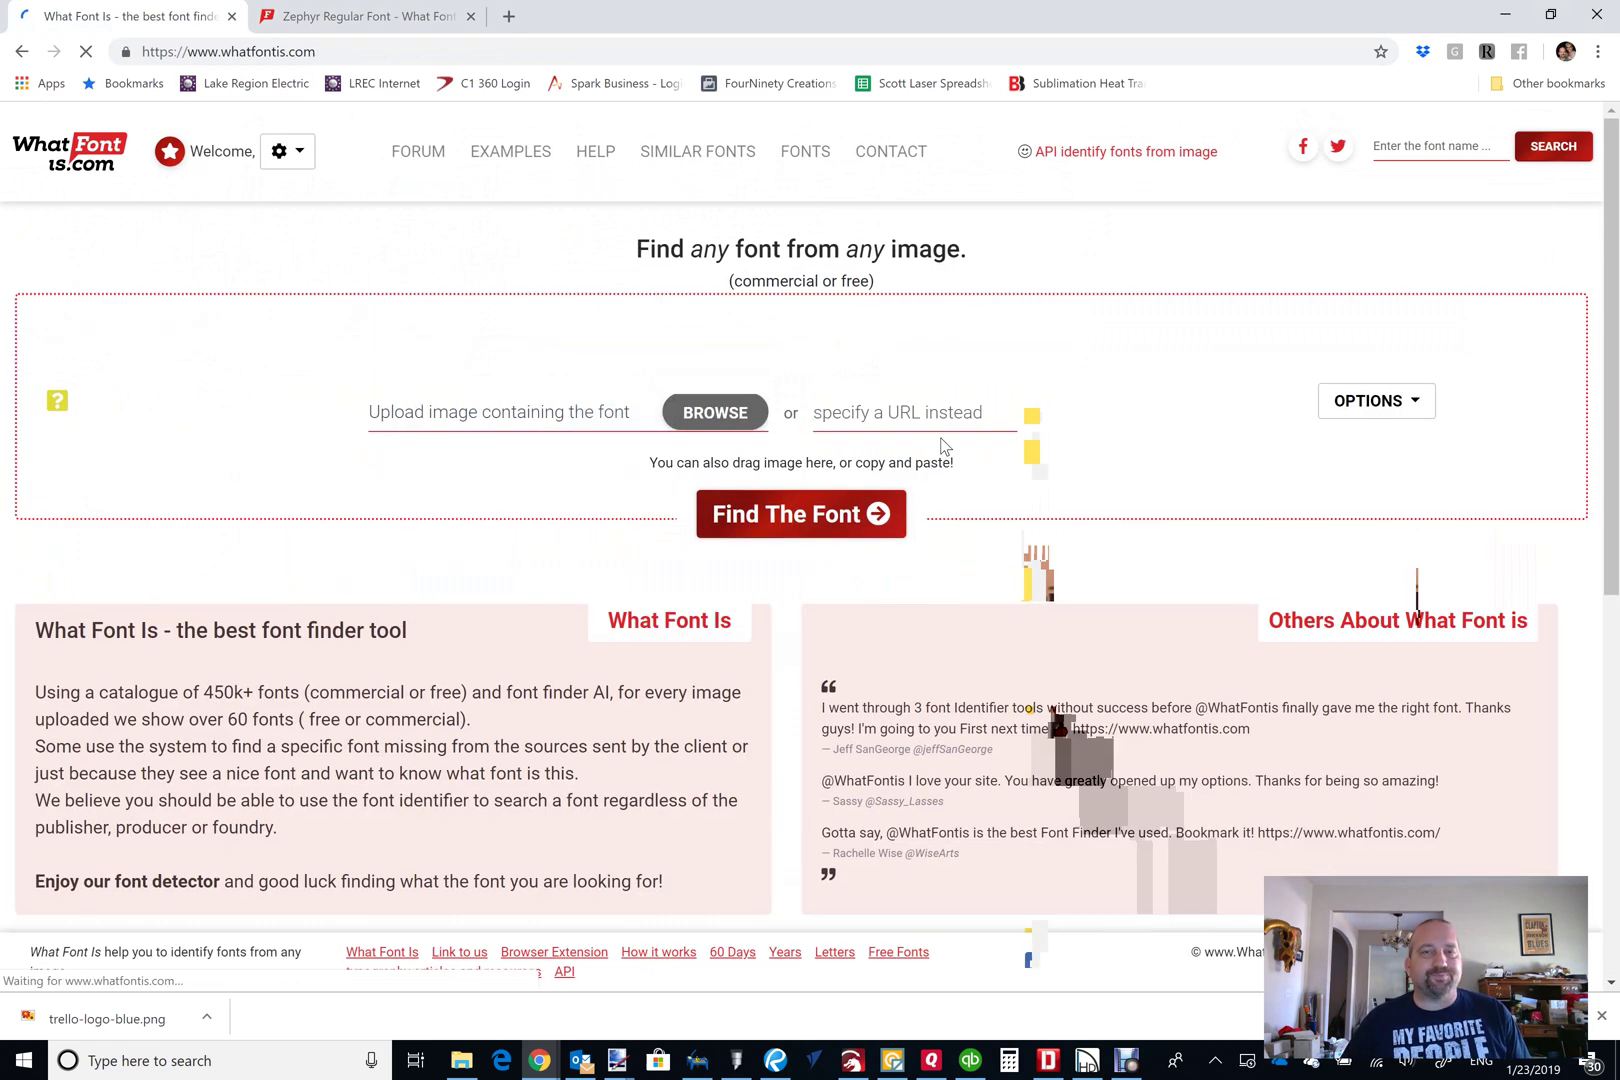
left_click(760, 510)
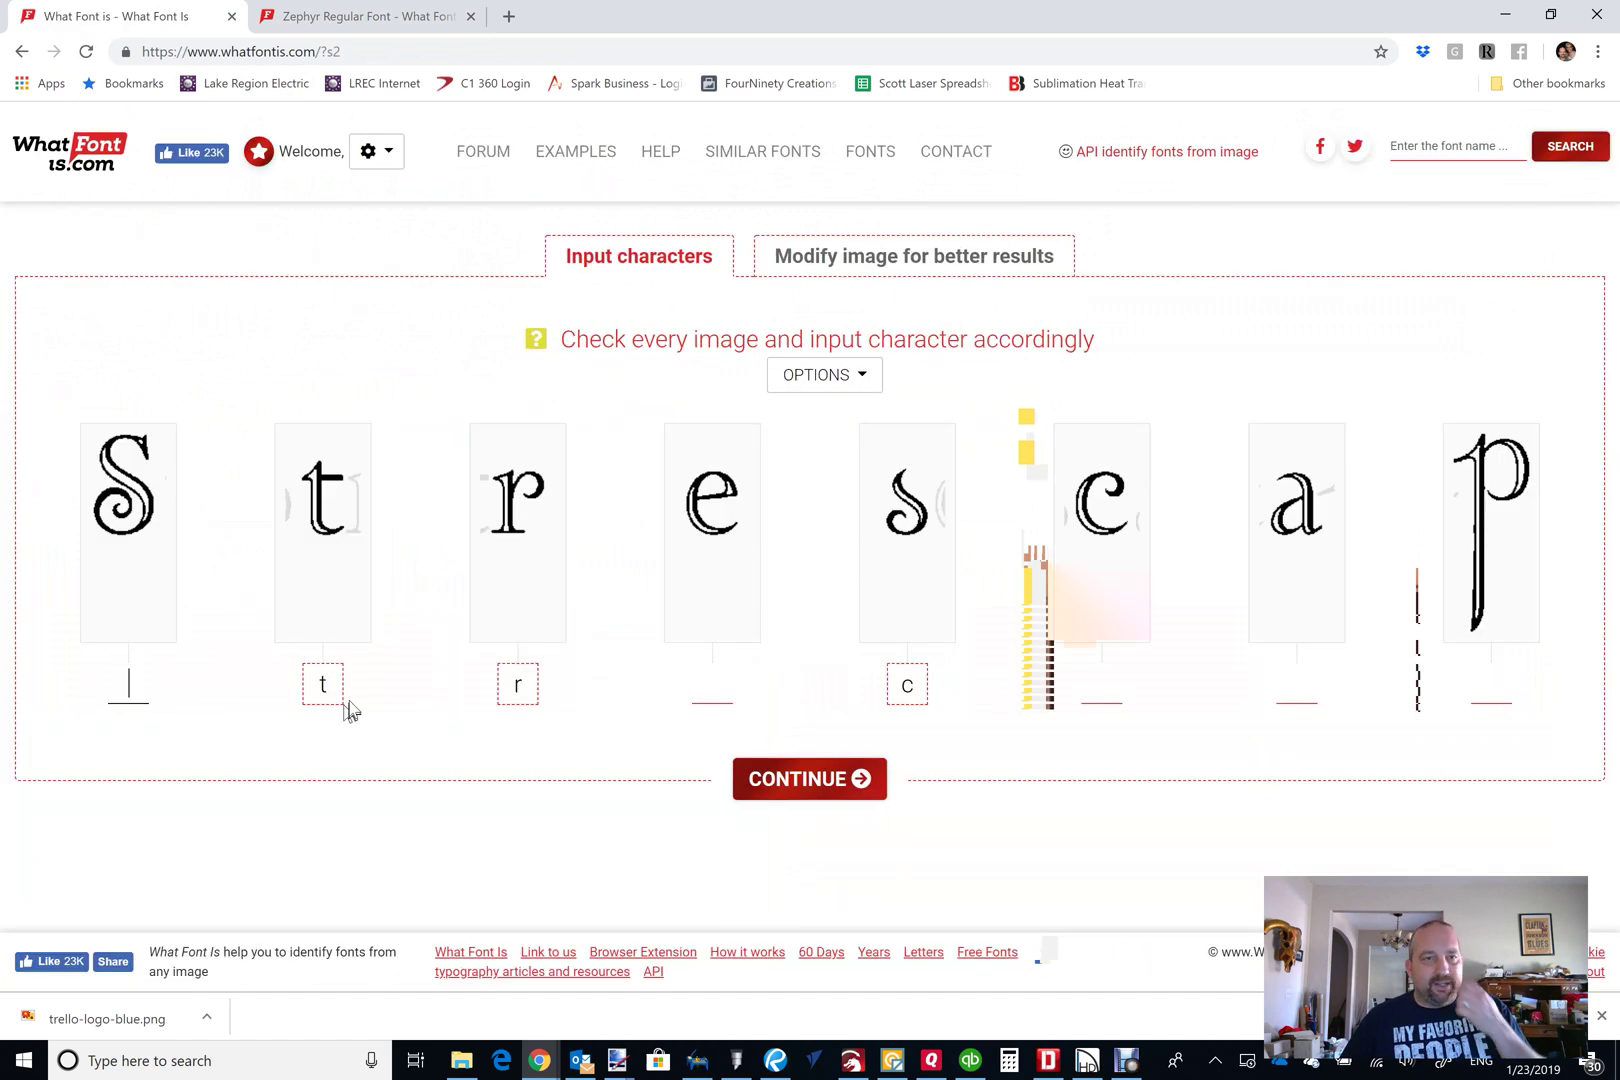
Enter the letters S, t, r, e, s, c, a, p and submit for font matches.
type("S")
key("Tab")
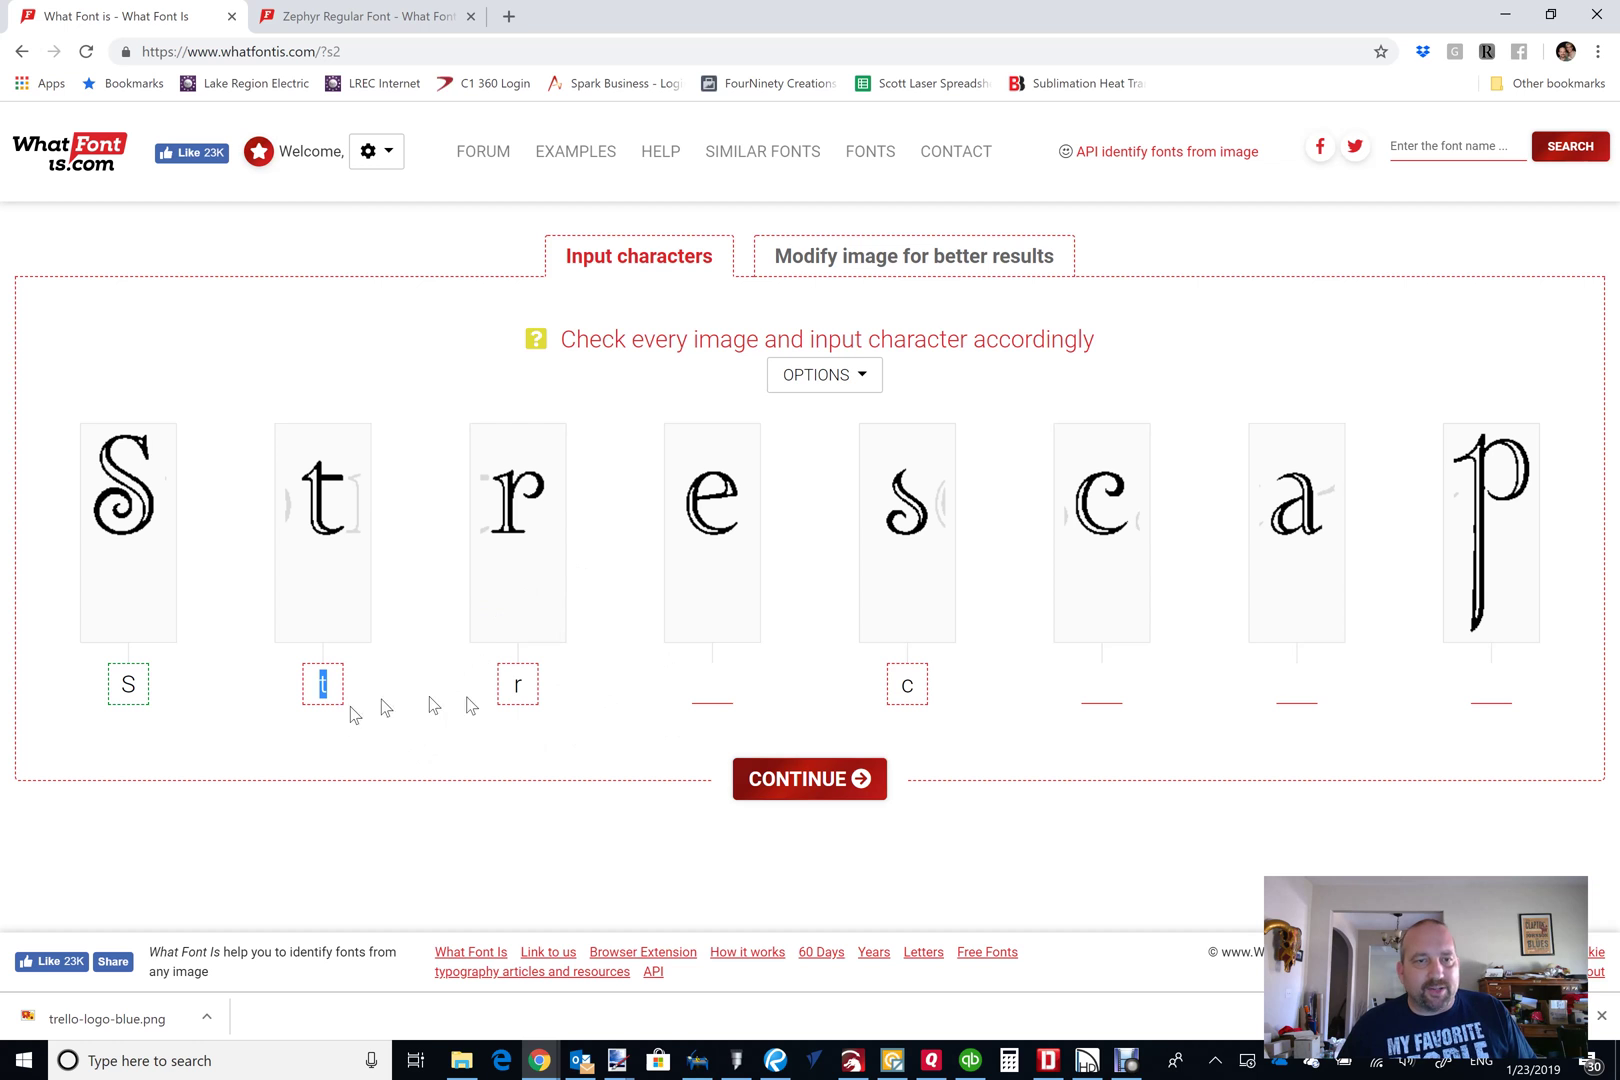
left_click(725, 692)
type("e")
type("s")
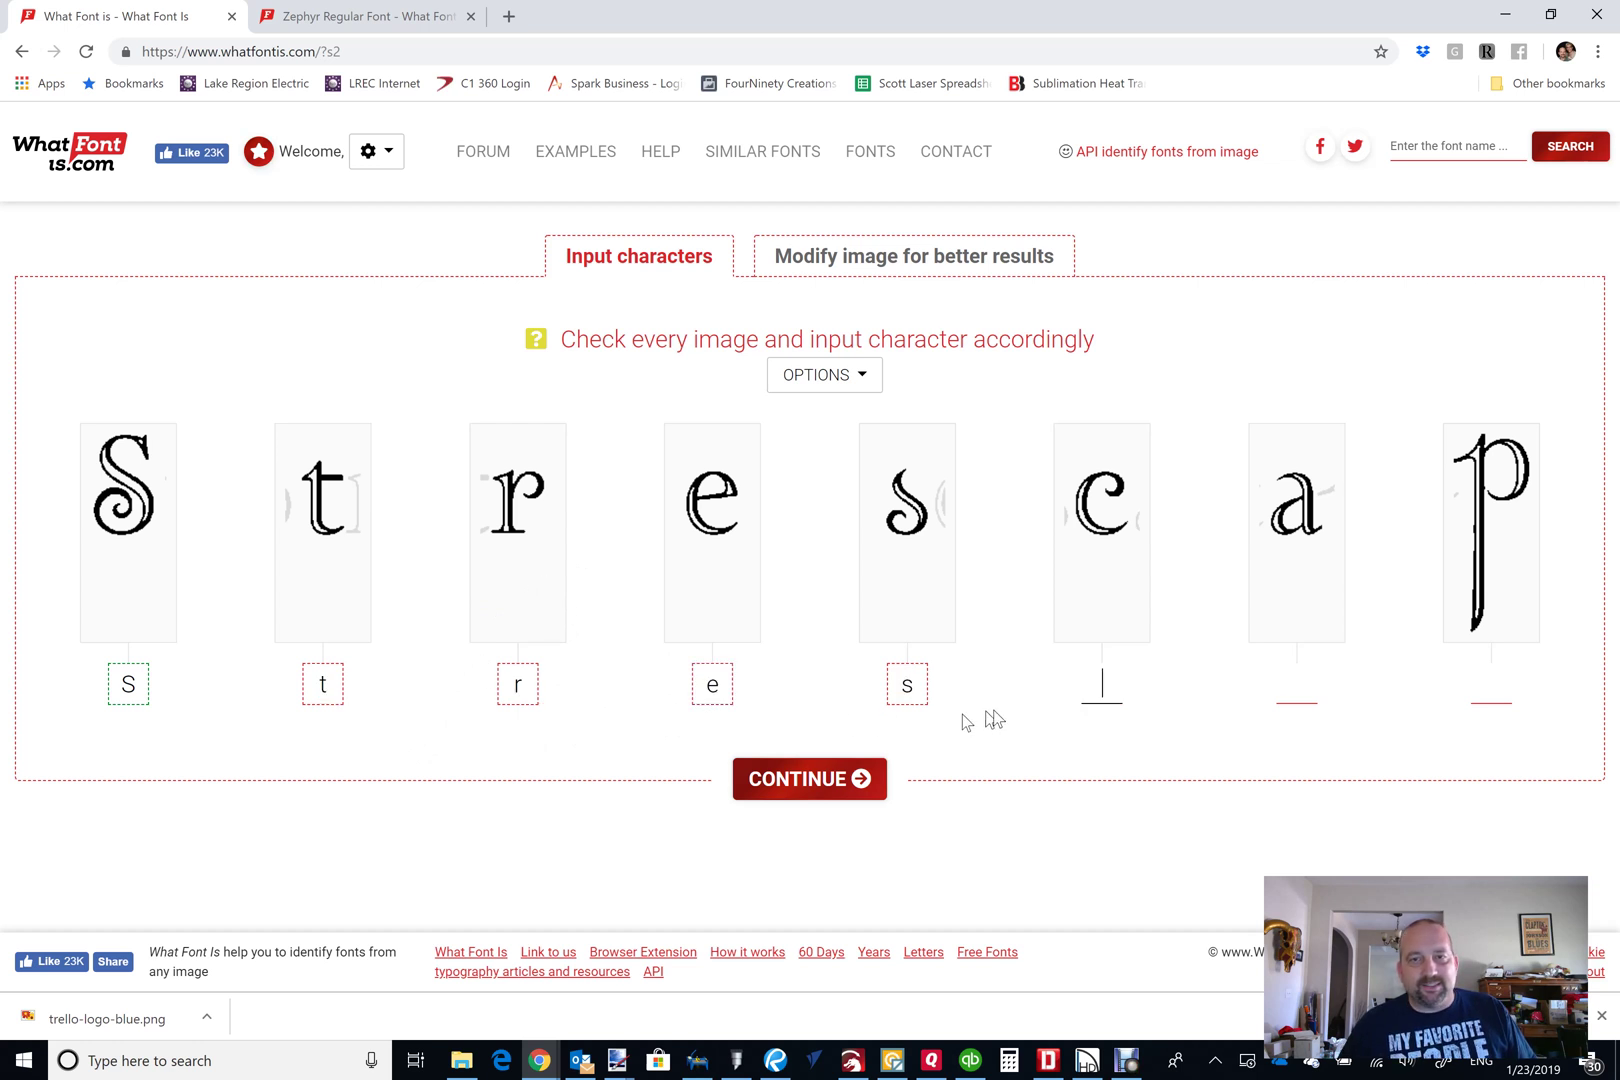
type("cap")
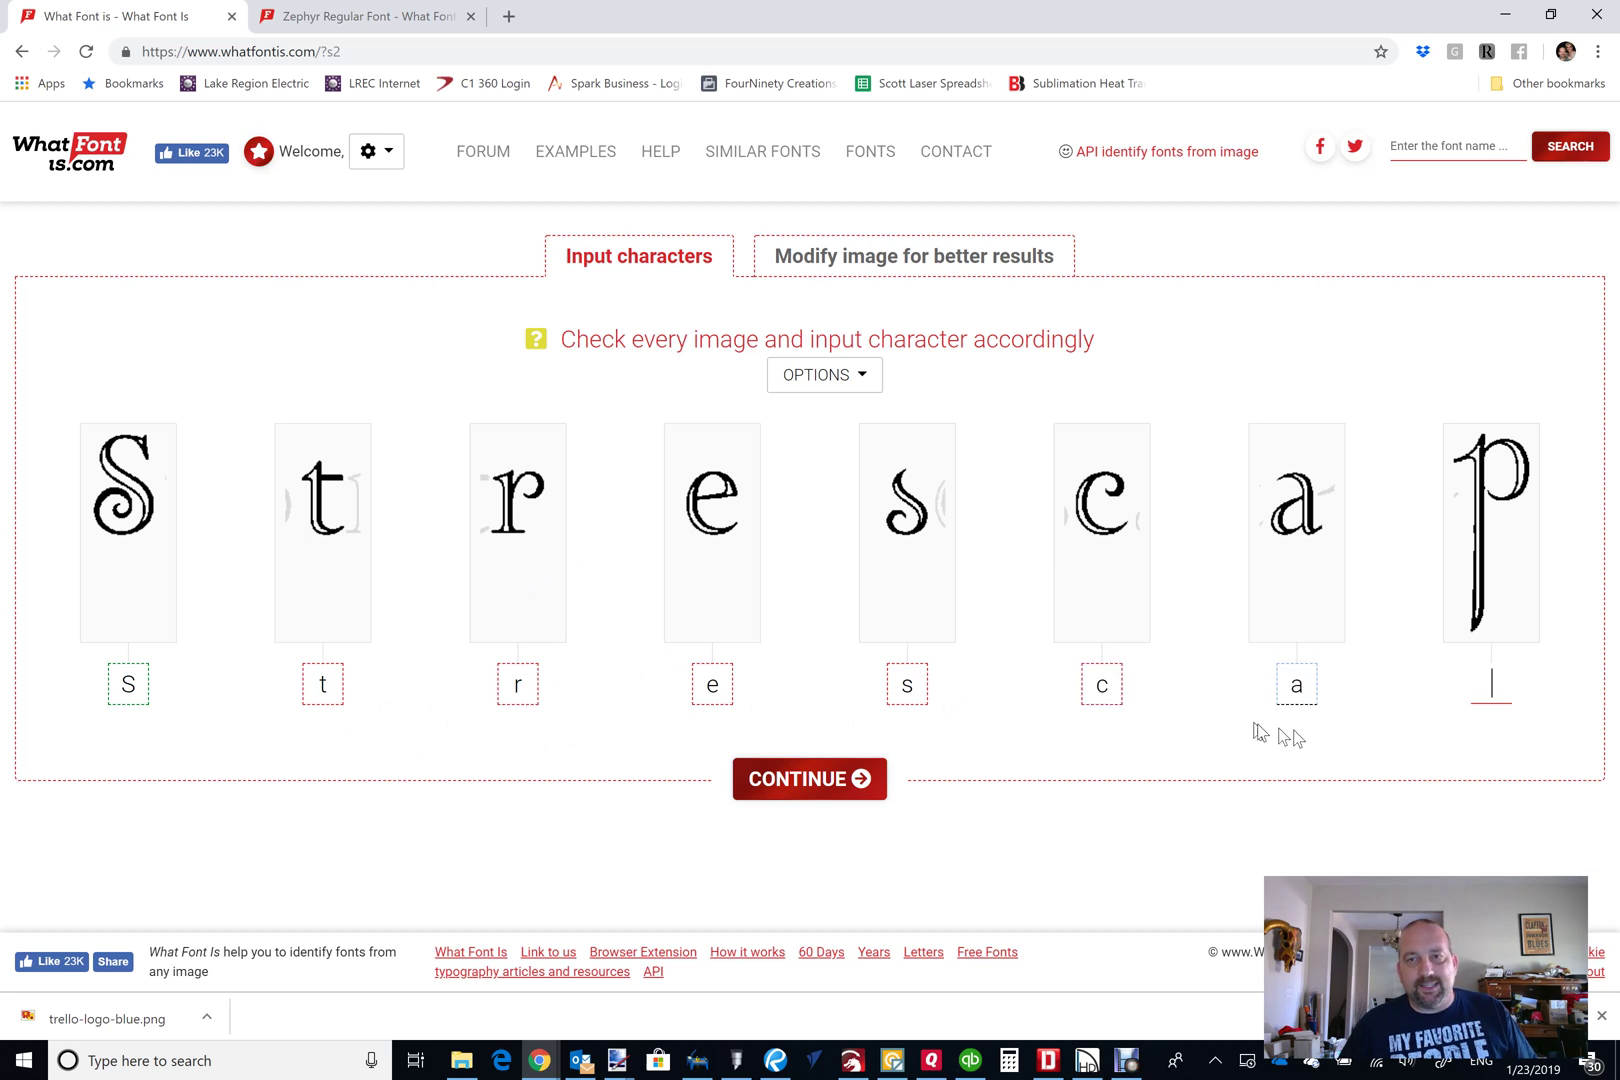
left_click(833, 781)
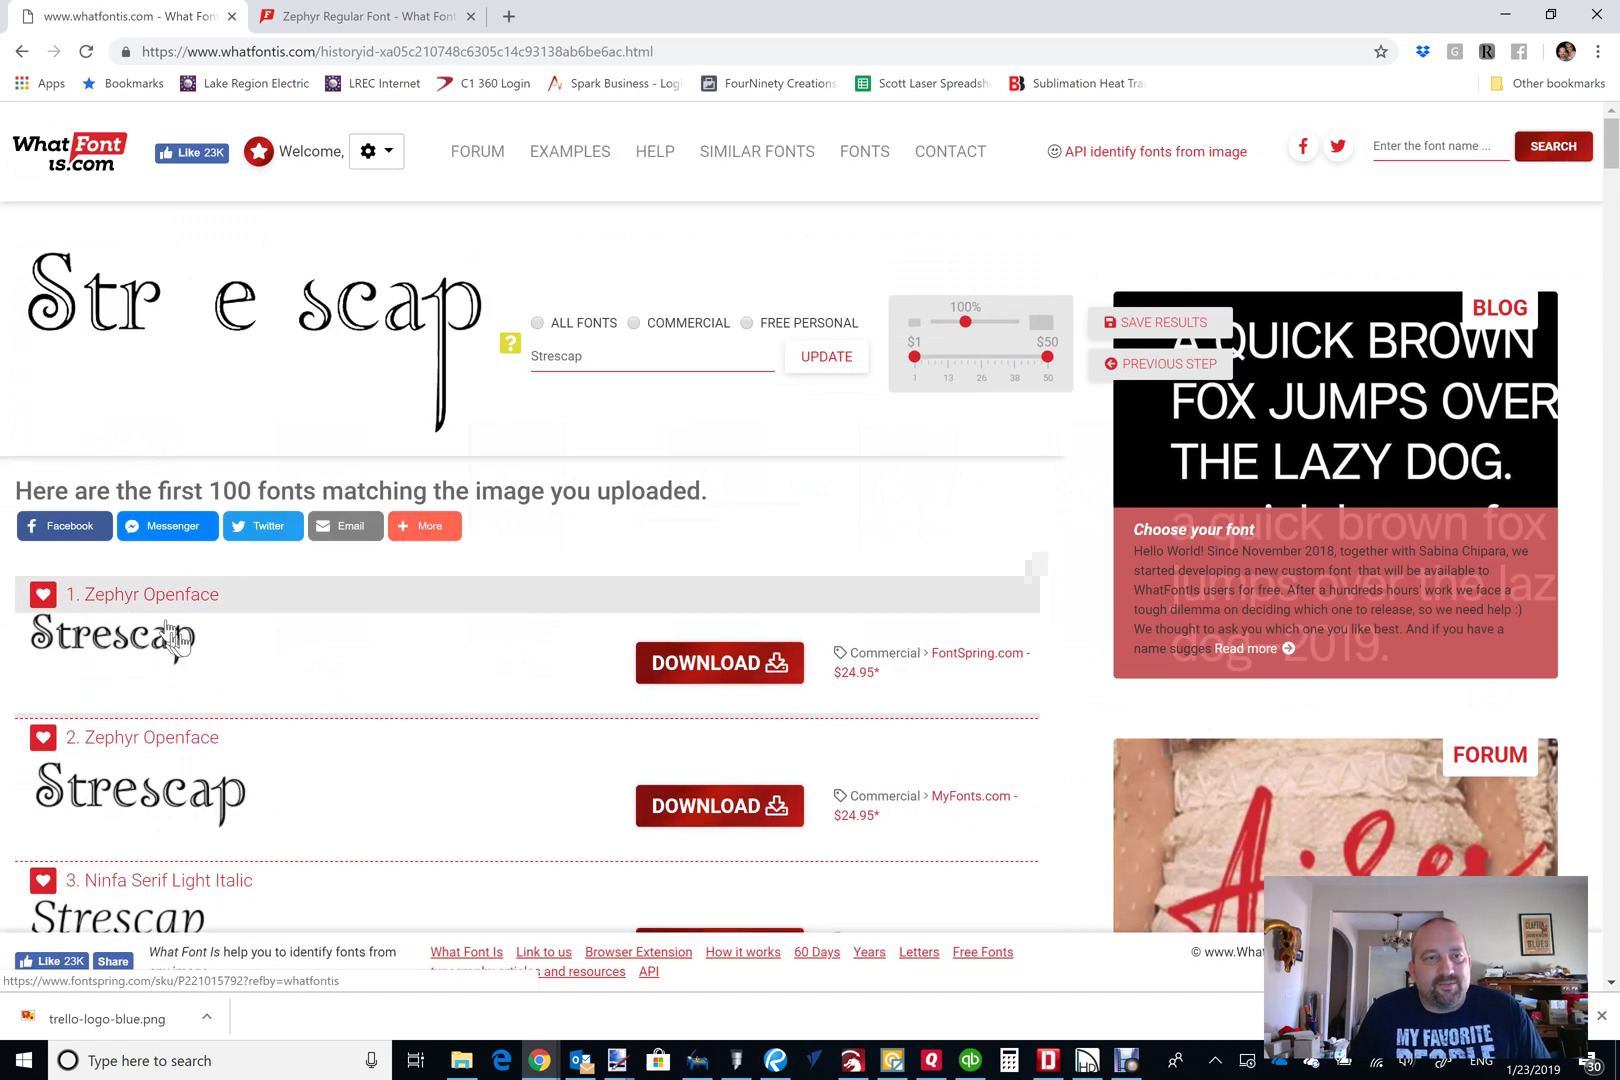
Replace the sample text 'Strescap' with 'Streetscape', update the previews, and browse the 100 matches.
left_click_drag(613, 358, 530, 359)
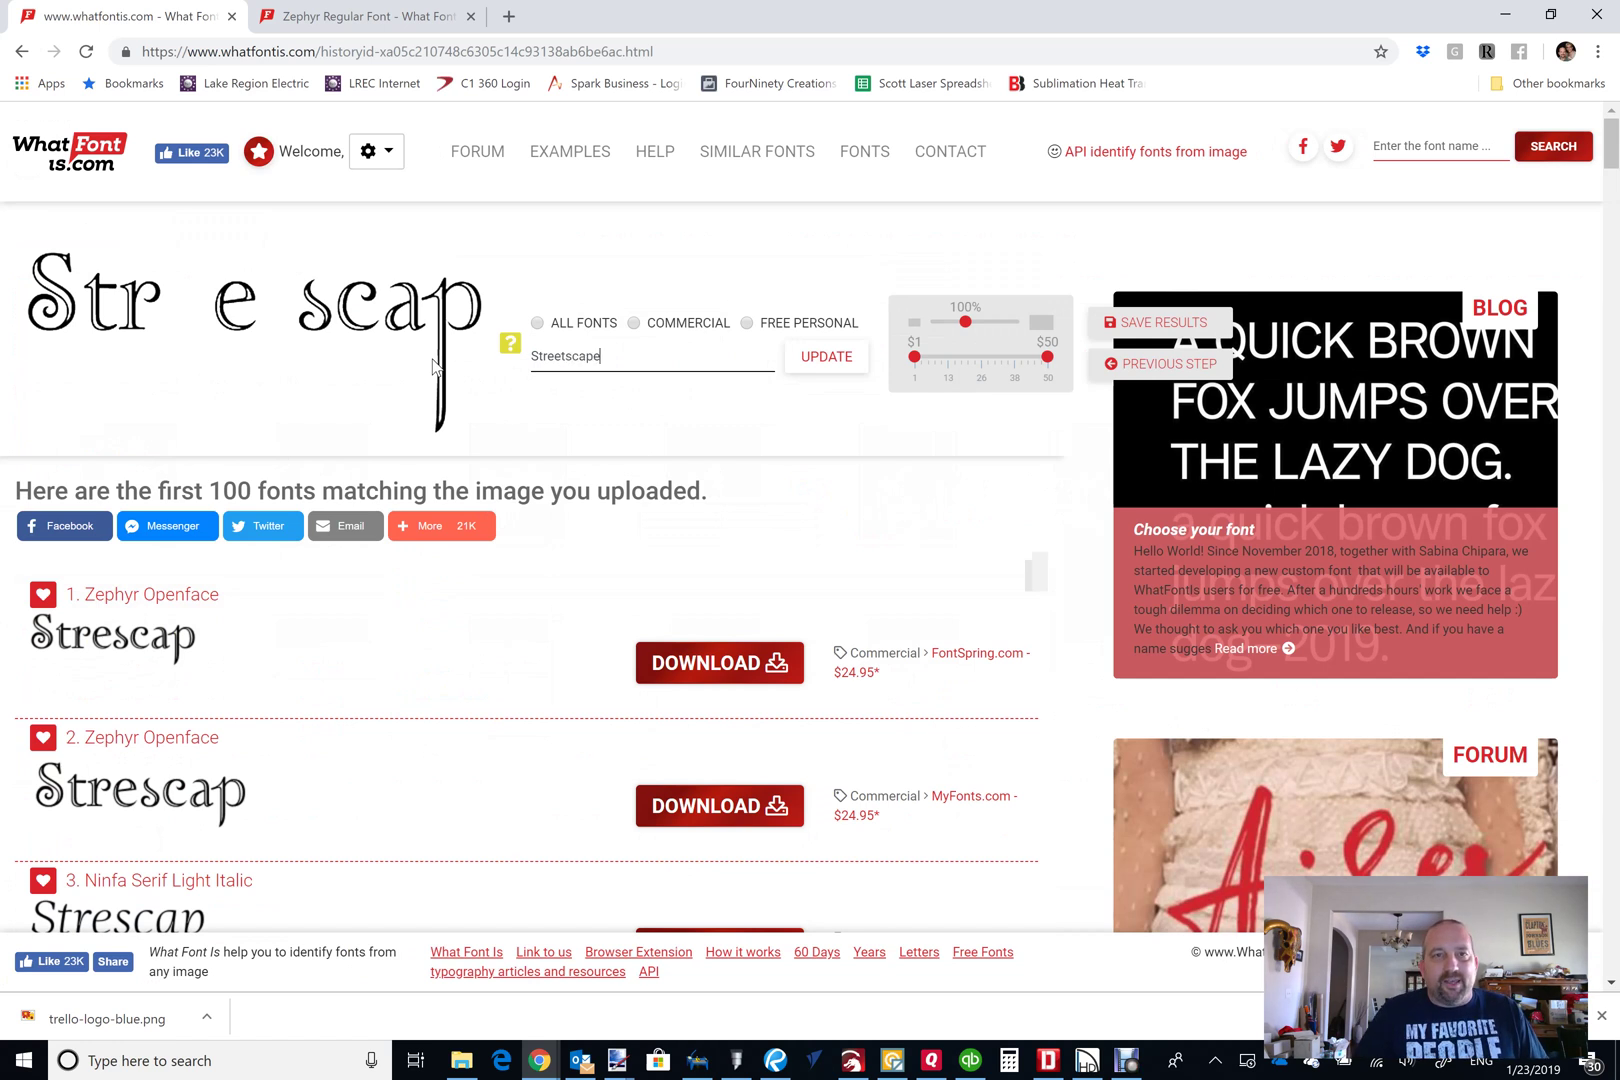
type("Streetscape")
left_click(833, 359)
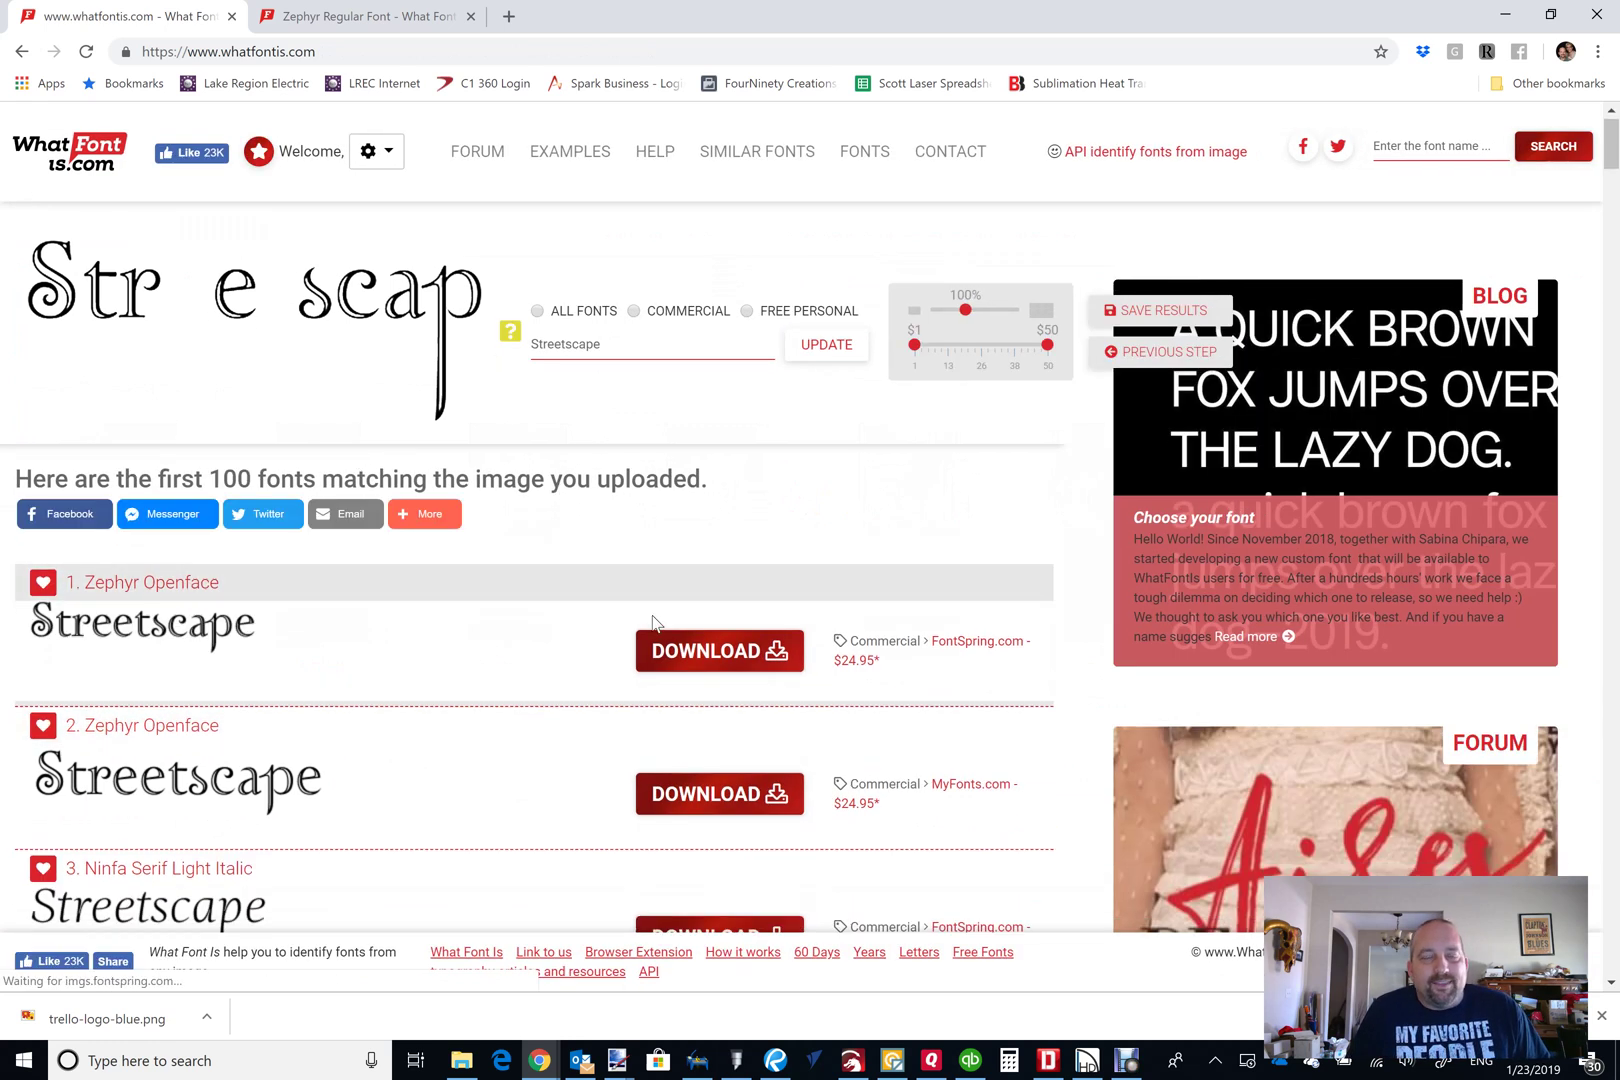
scroll(605, 660, "down", 3)
scroll(322, 580, "up", 3)
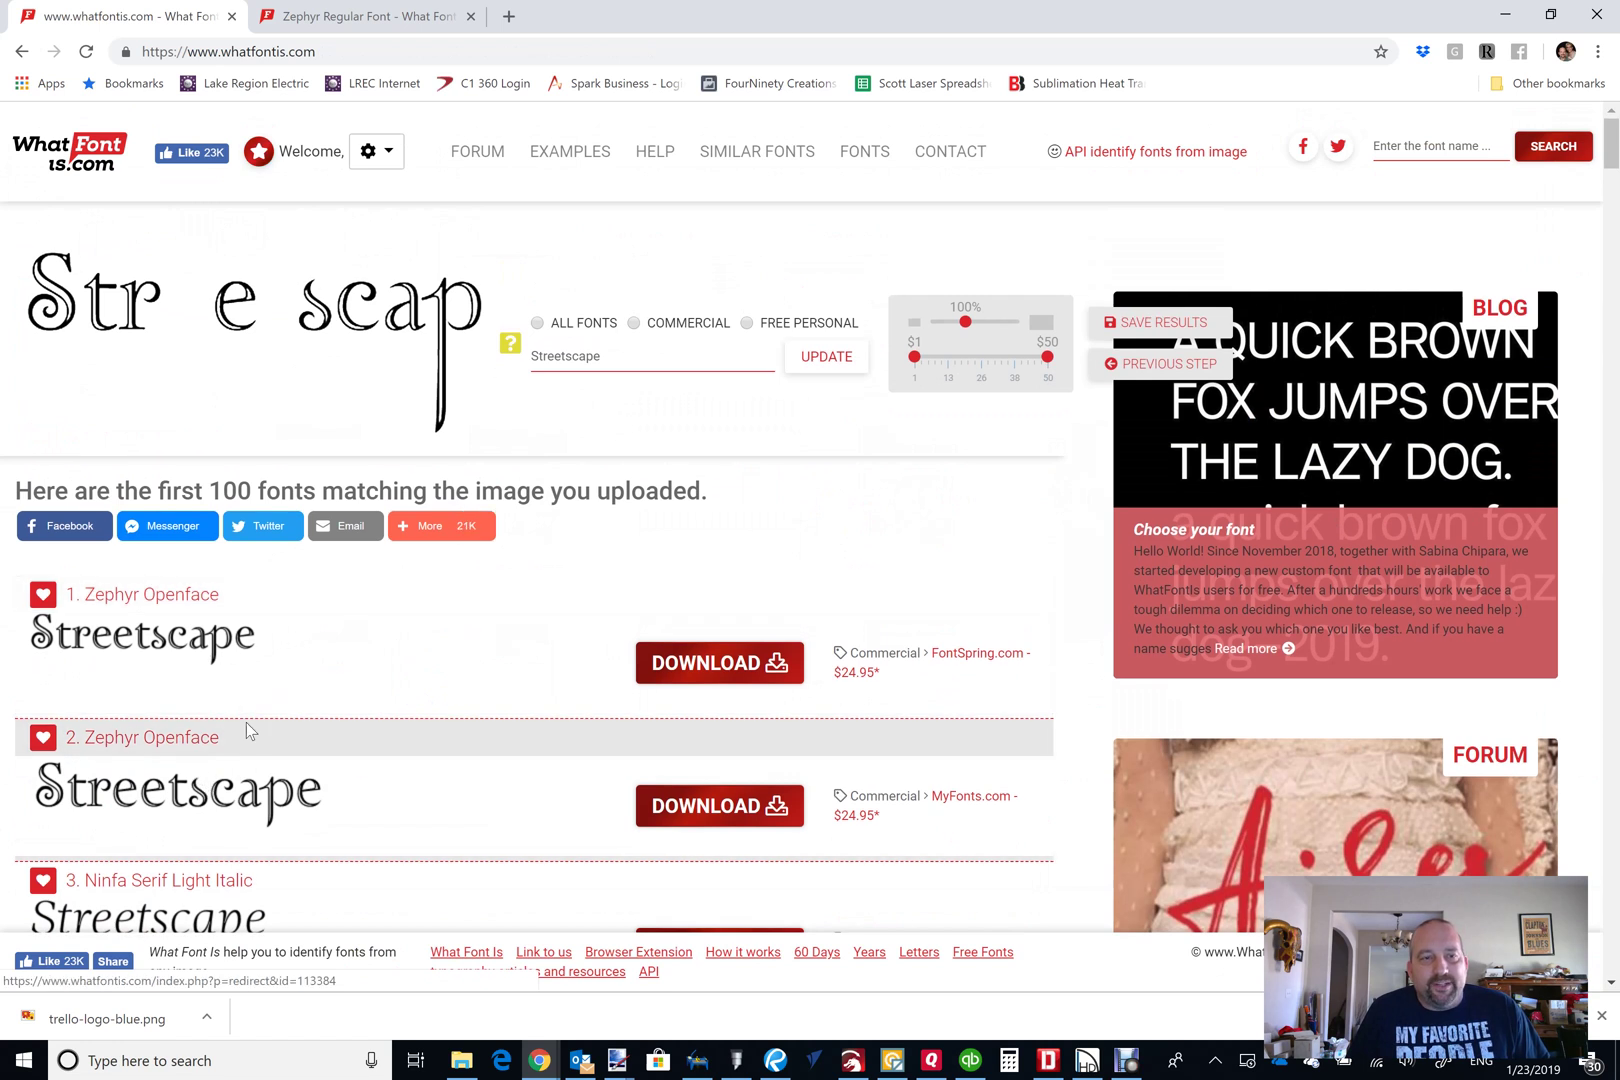
scroll(625, 737, "down", 9)
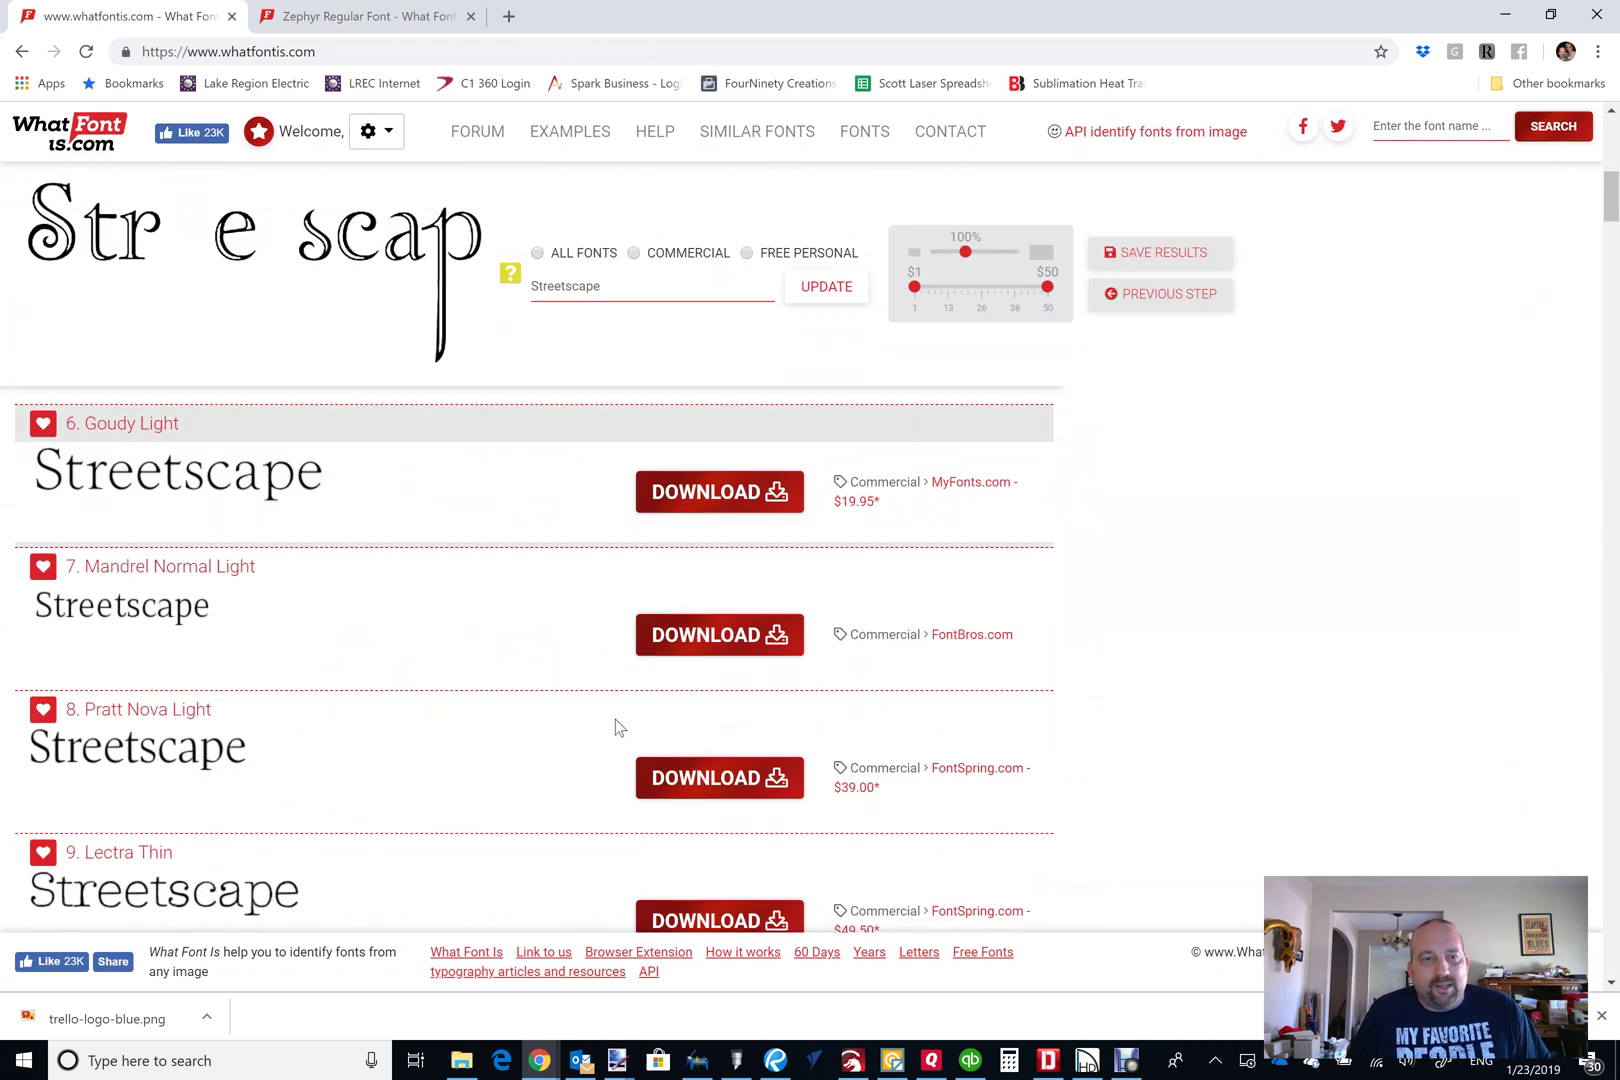
scroll(615, 726, "down", 2)
scroll(600, 730, "up", 11)
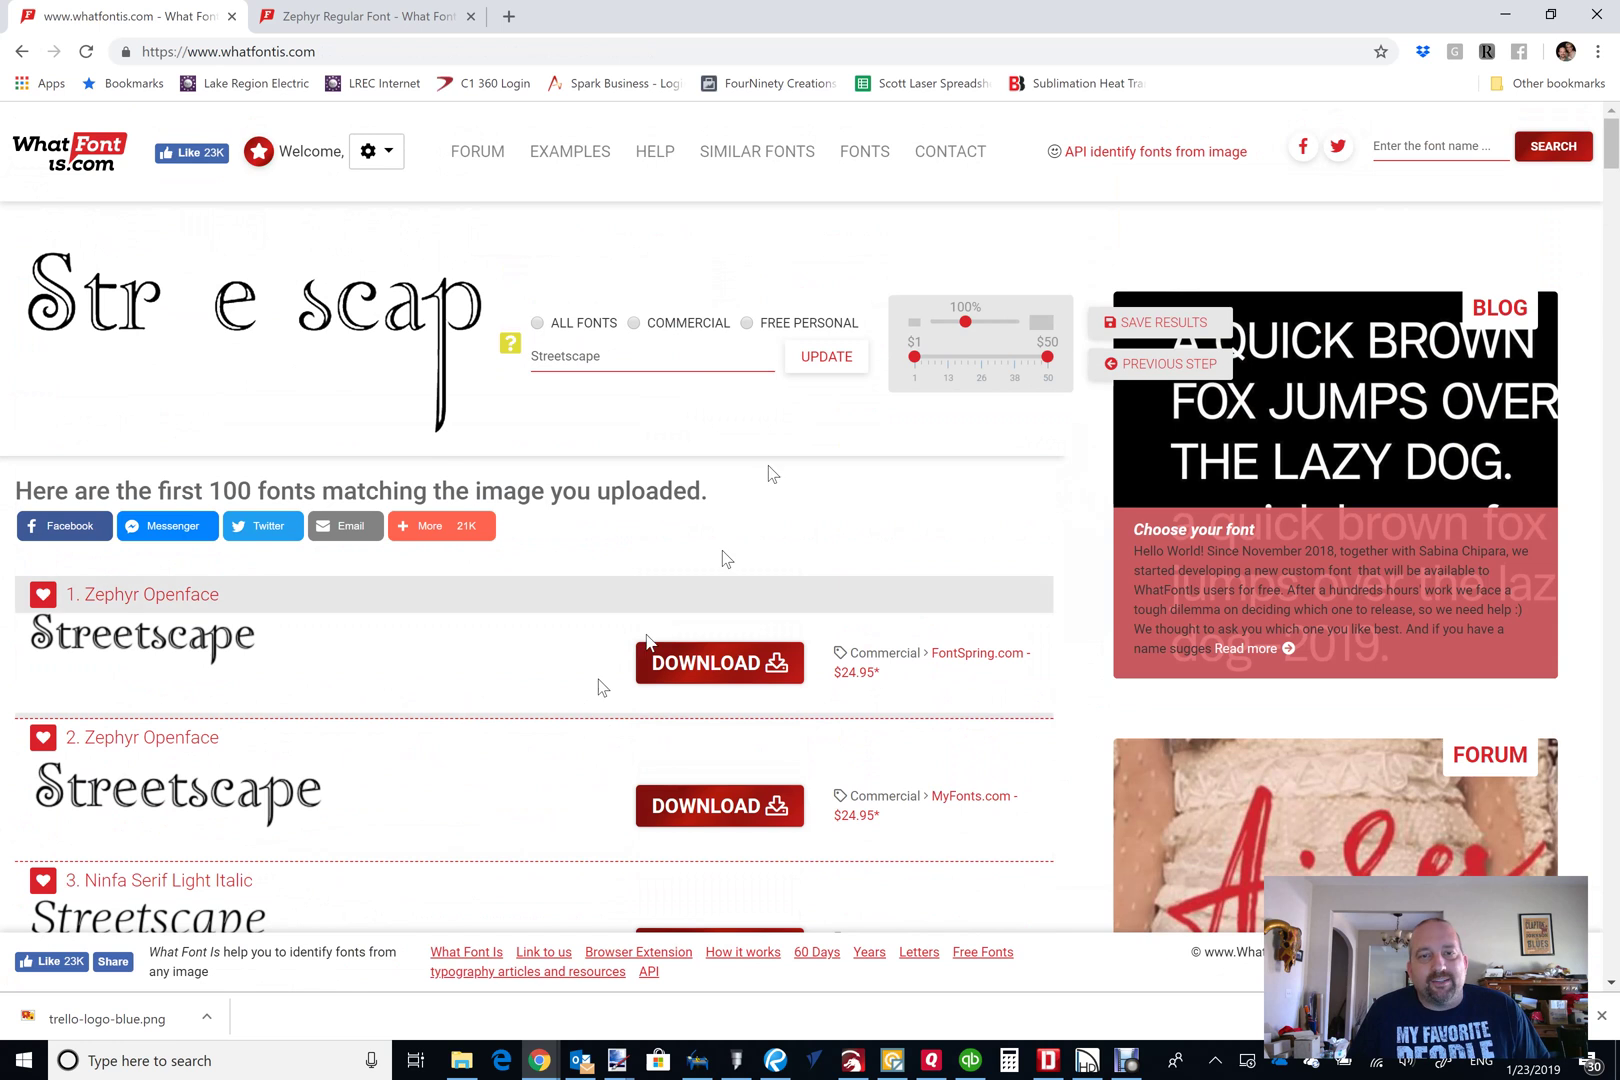
Review the free personal-use matches (Halant Light, OPTICubaLibreTwo, INTERBET), then switch back to all fonts.
left_click(748, 324)
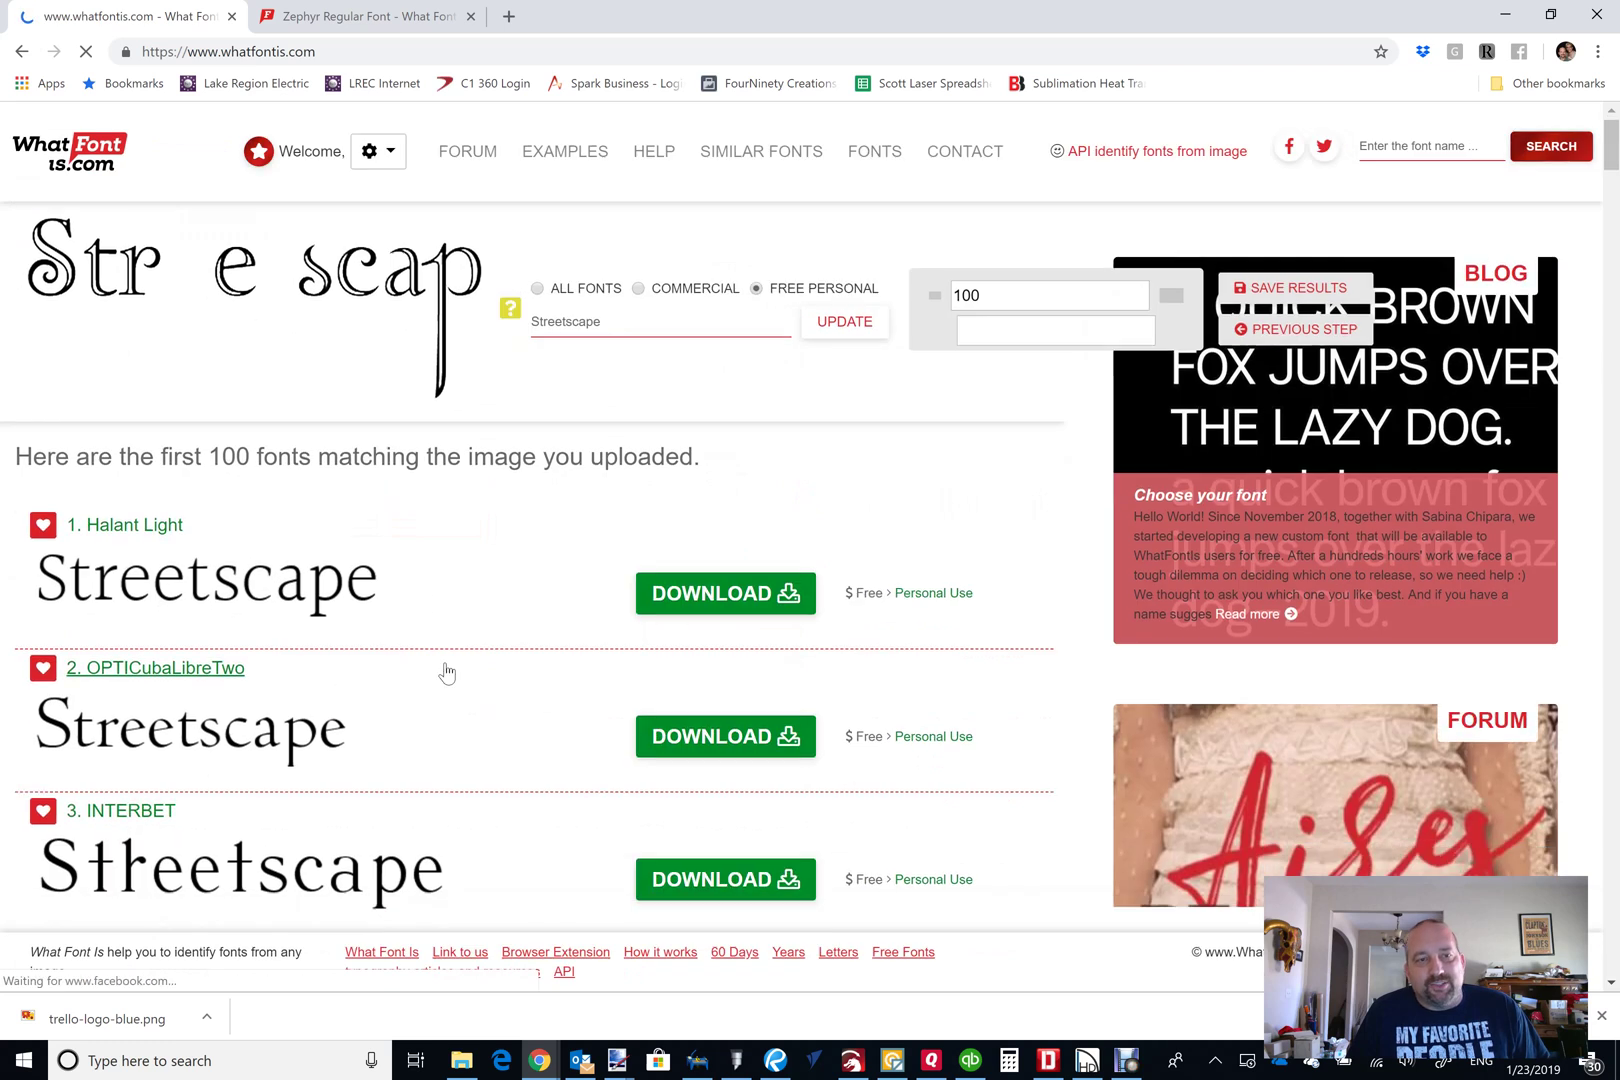
scroll(340, 665, "down", 3)
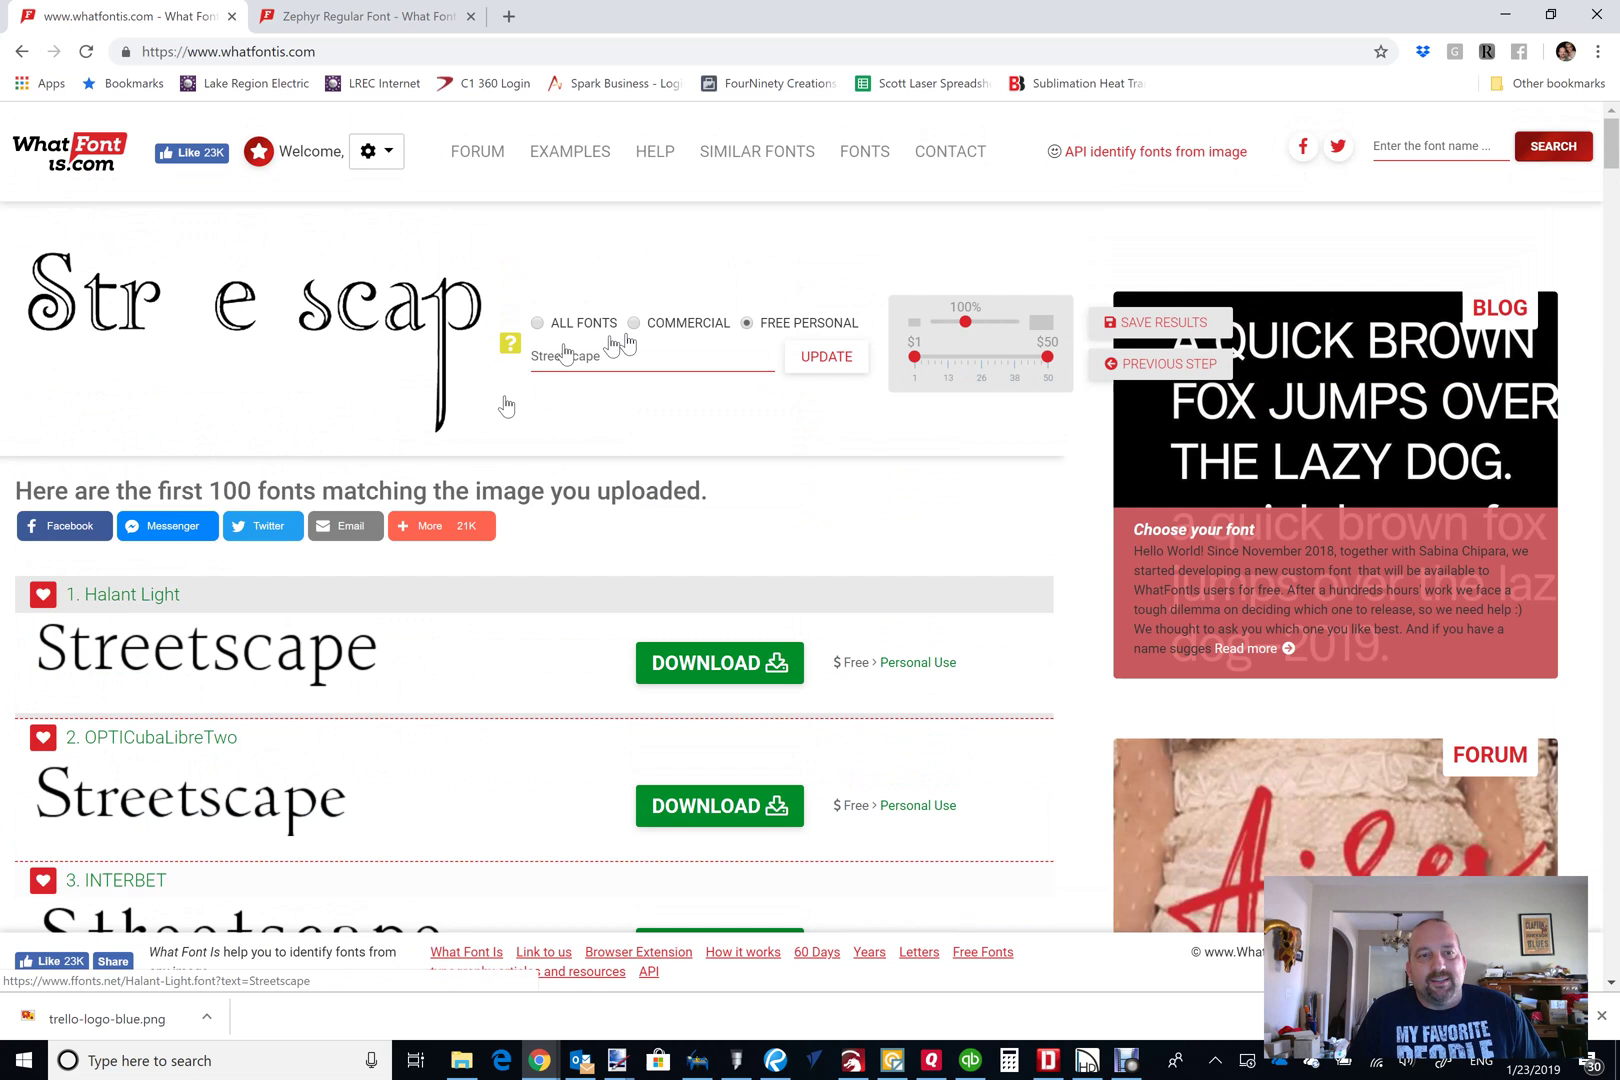
left_click(538, 322)
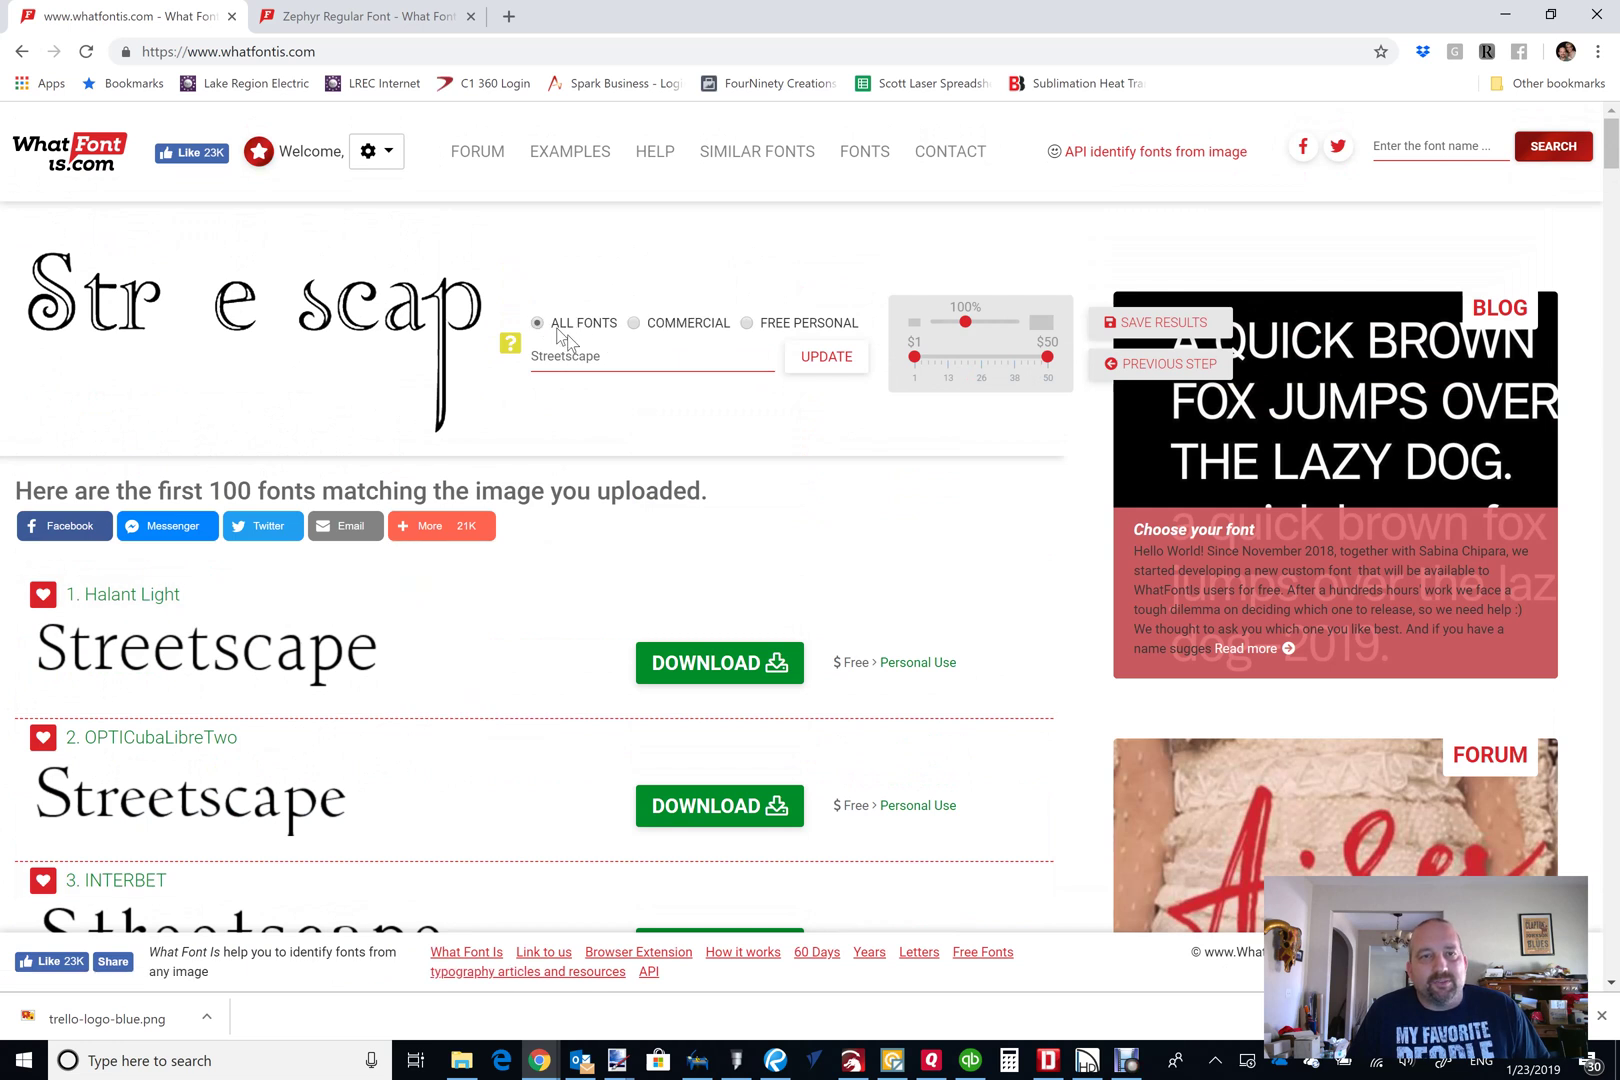